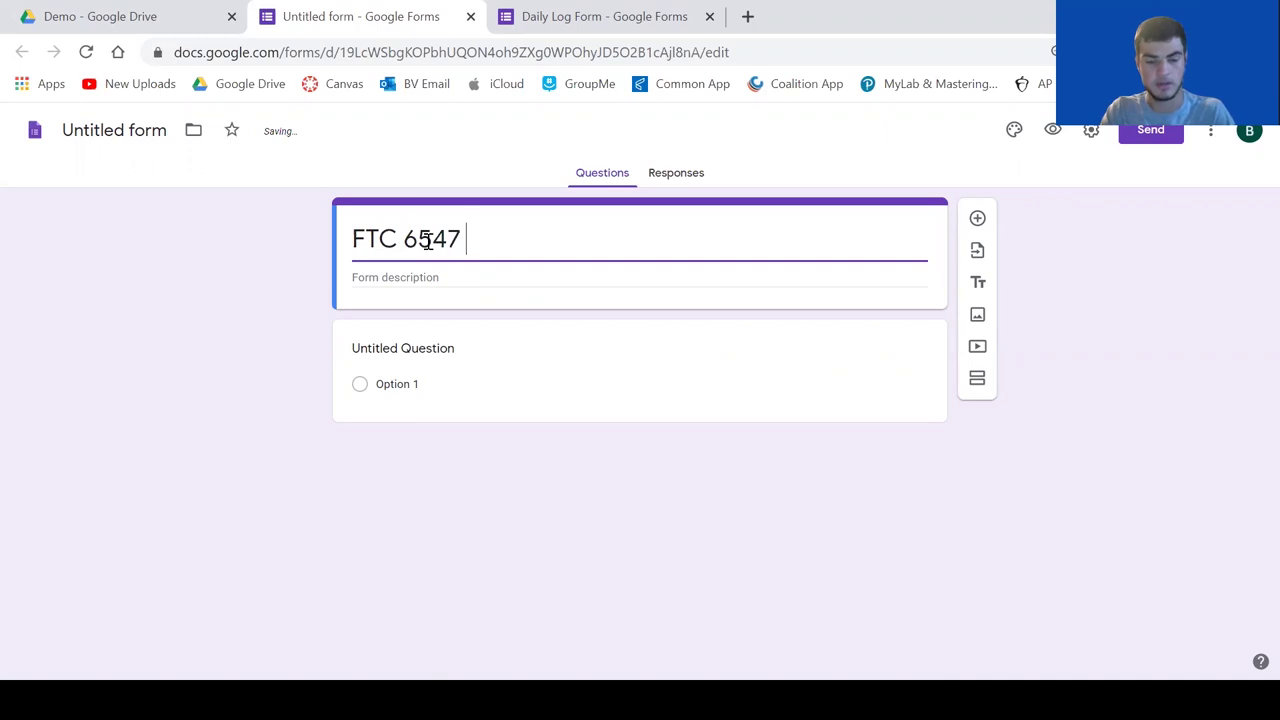
Complete the form title as "FTC 6547 Daily Log Form" and word the first question as "What is your name?".
{"action": "type", "text": "Daily Log Form"}
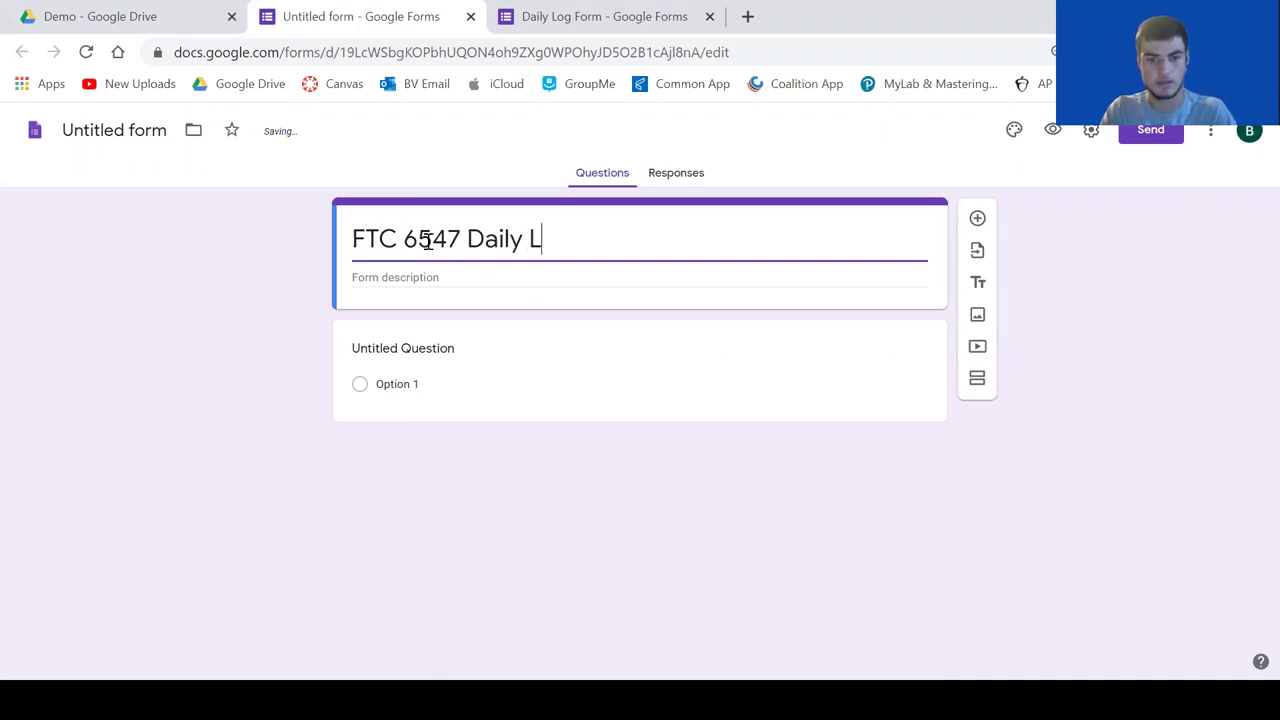
{"action": "left_click", "coordinate": [268, 359]}
{"action": "left_click", "coordinate": [405, 348]}
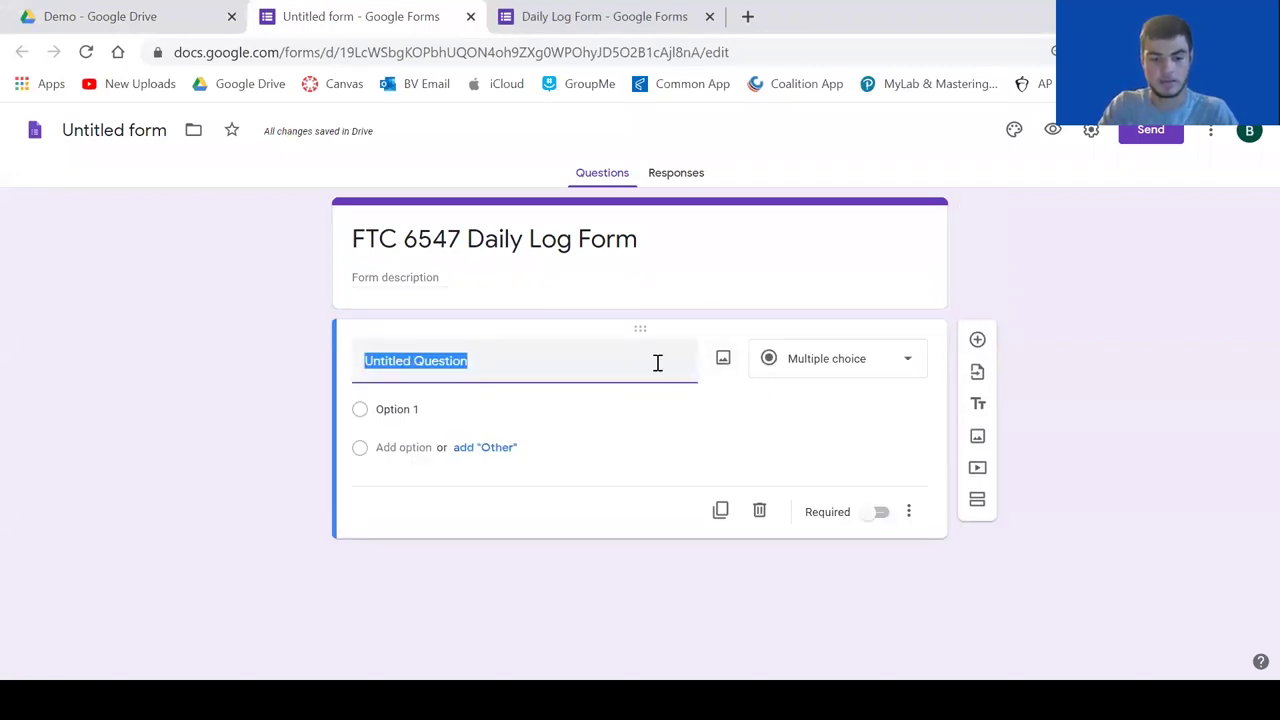
{"action": "type", "text": "What is your name?"}
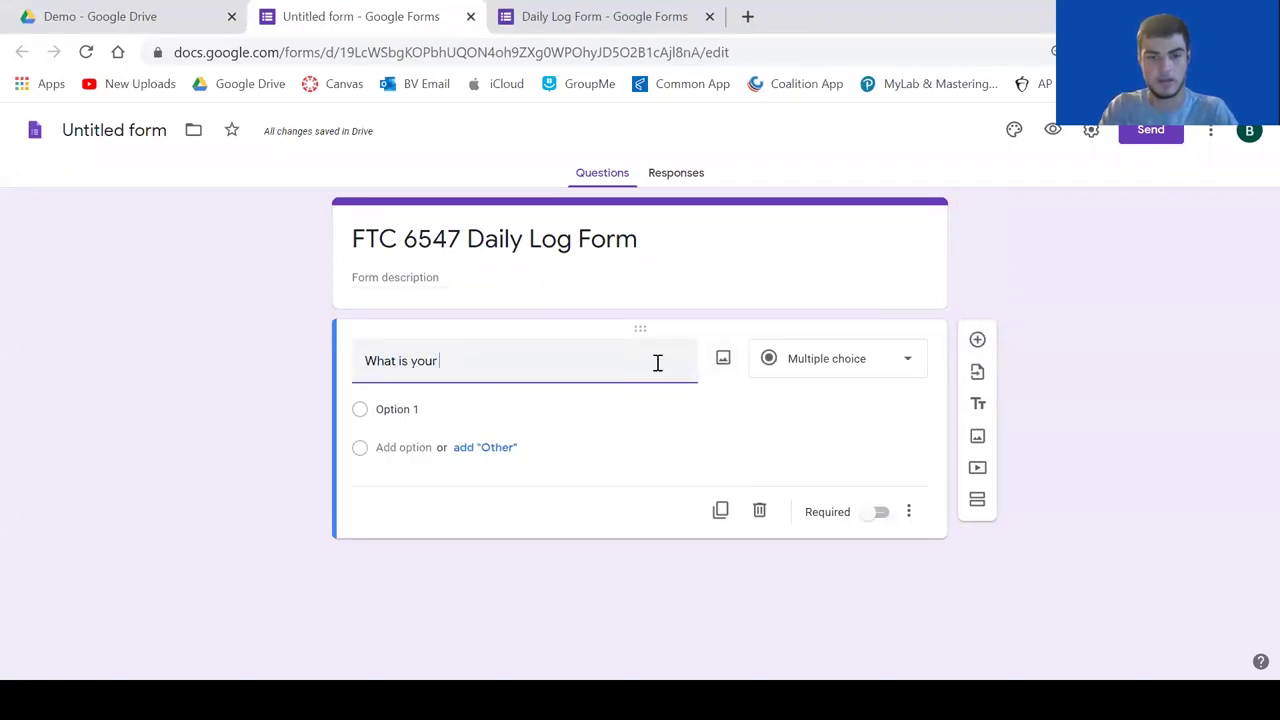
Make the name question a Dropdown and enter a team member's first name as its first option.
{"action": "left_click", "coordinate": [829, 362]}
{"action": "left_click", "coordinate": [798, 378]}
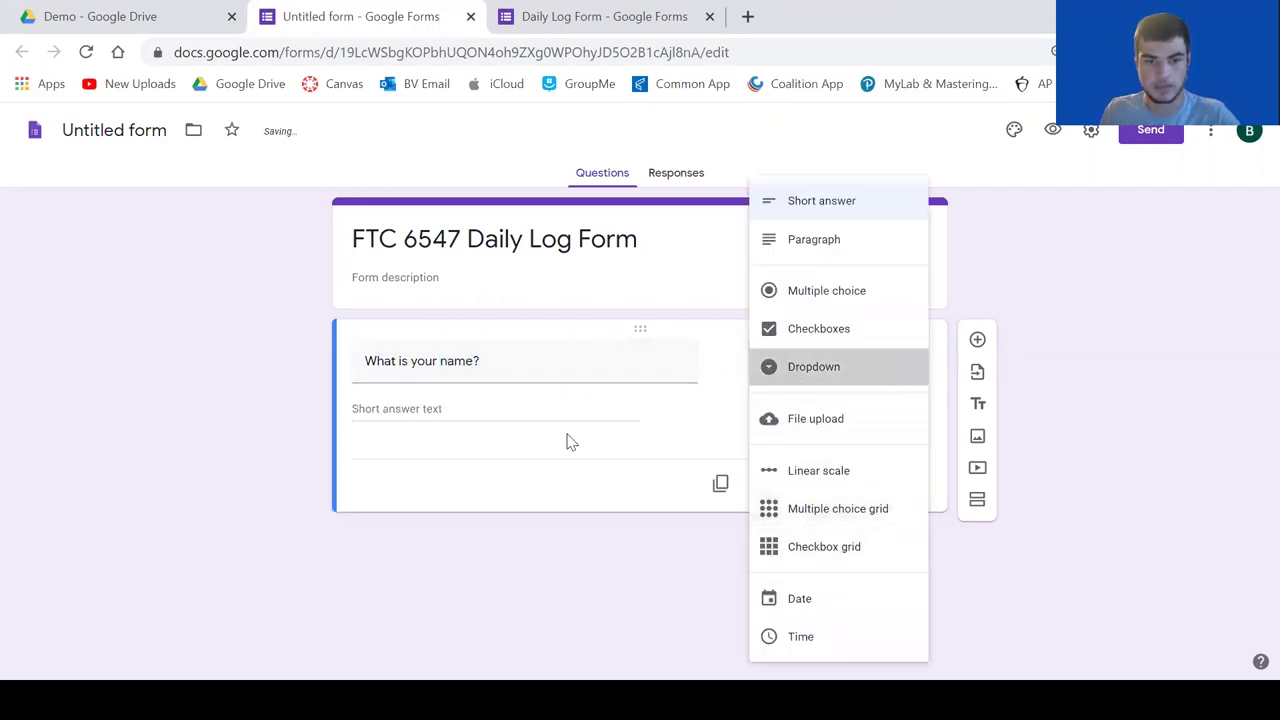
{"action": "left_click", "coordinate": [401, 417]}
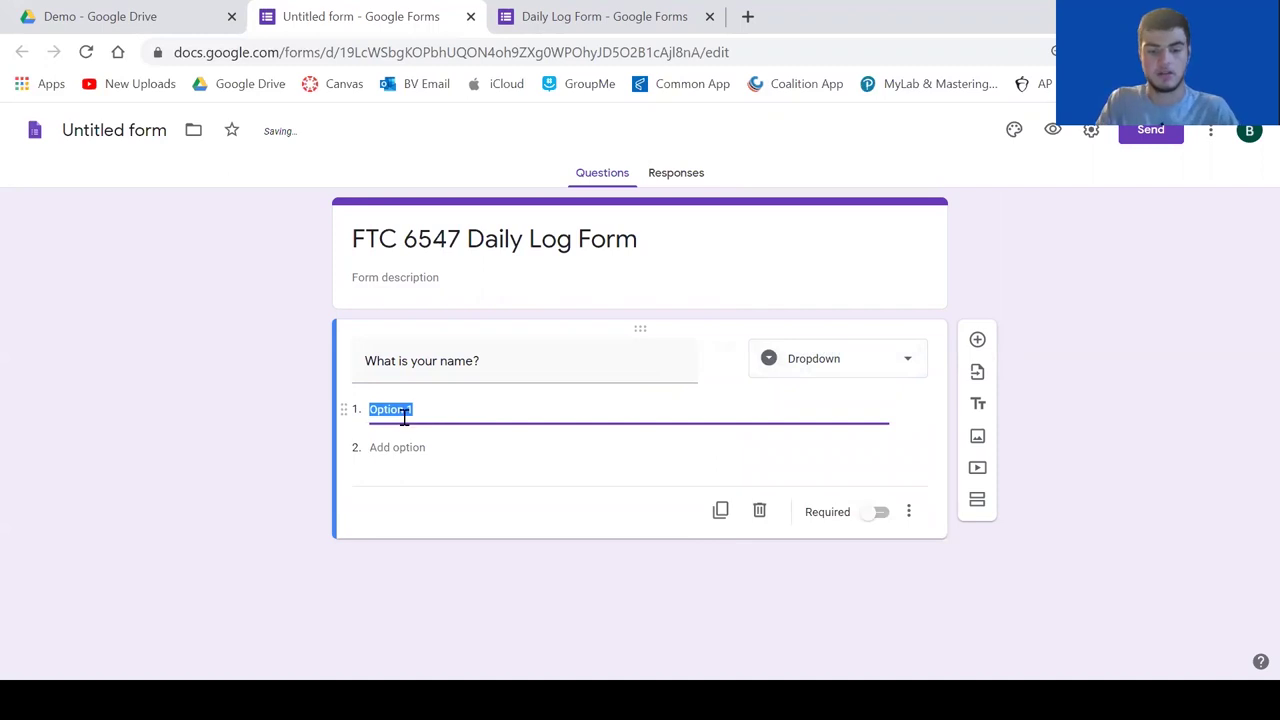
{"action": "type", "text": "Braden"}
{"action": "key", "text": "Return"}
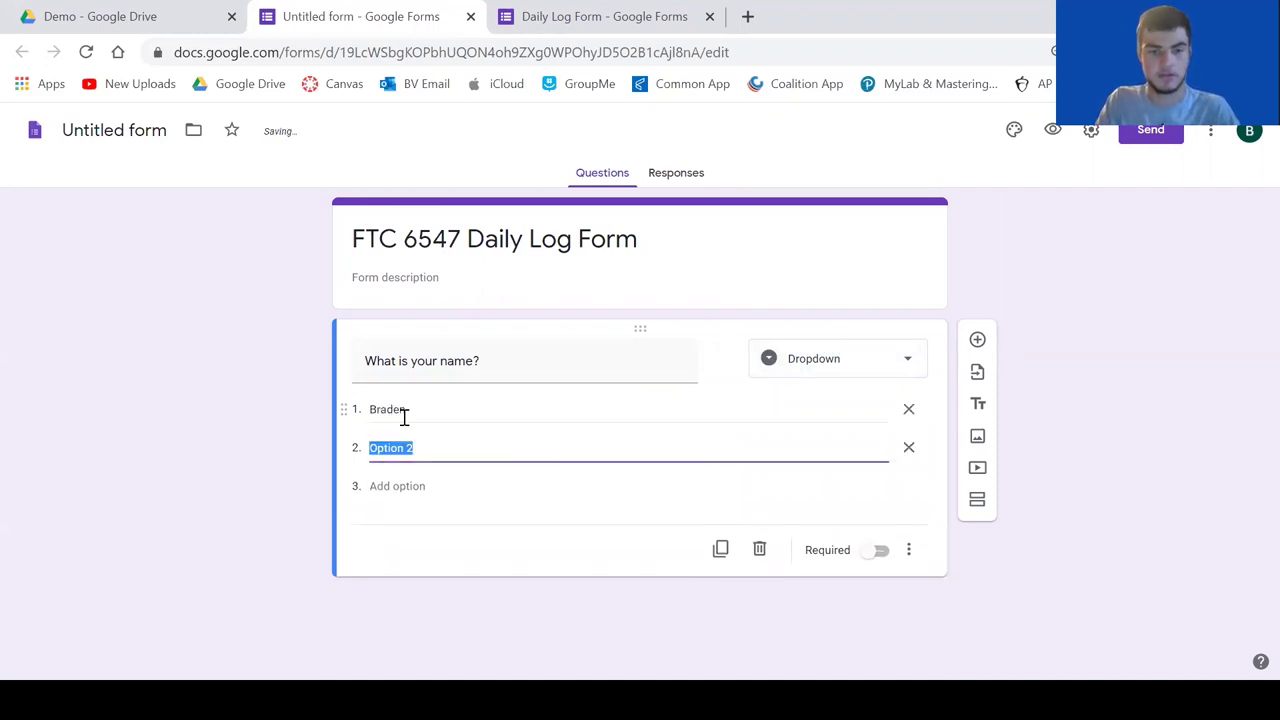
{"action": "type", "text": "John"}
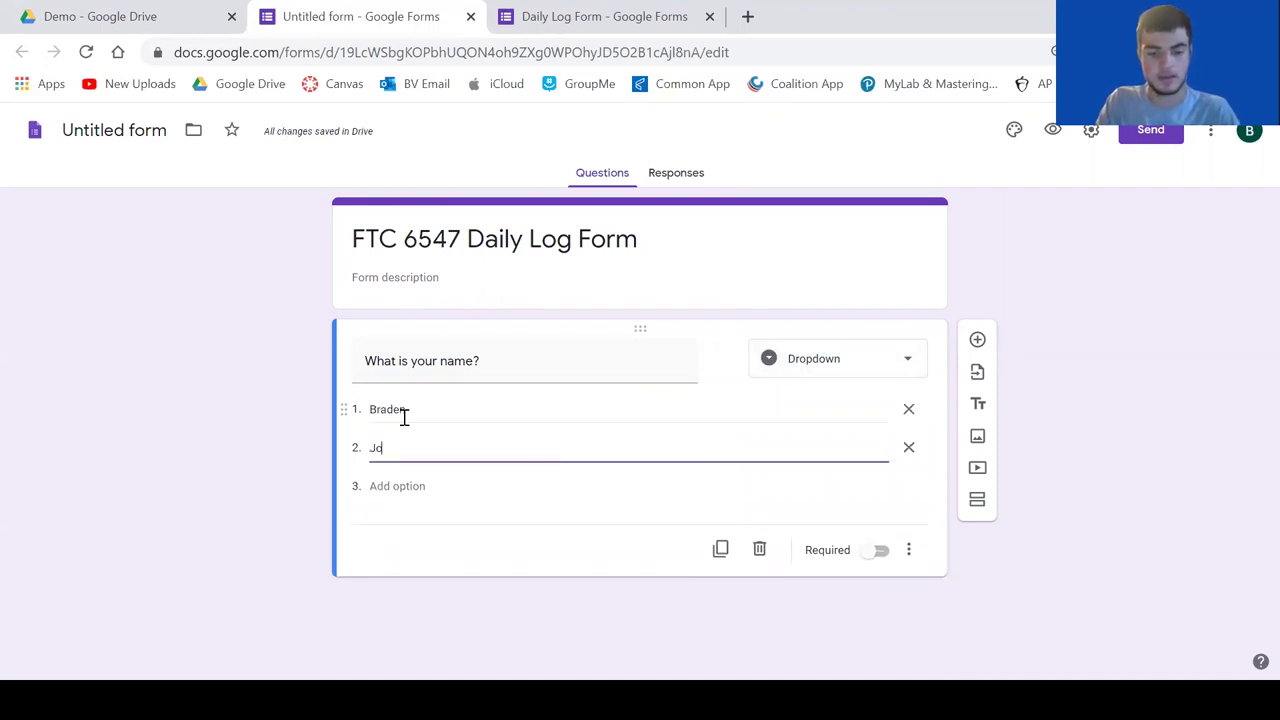
{"action": "key", "text": "Return"}
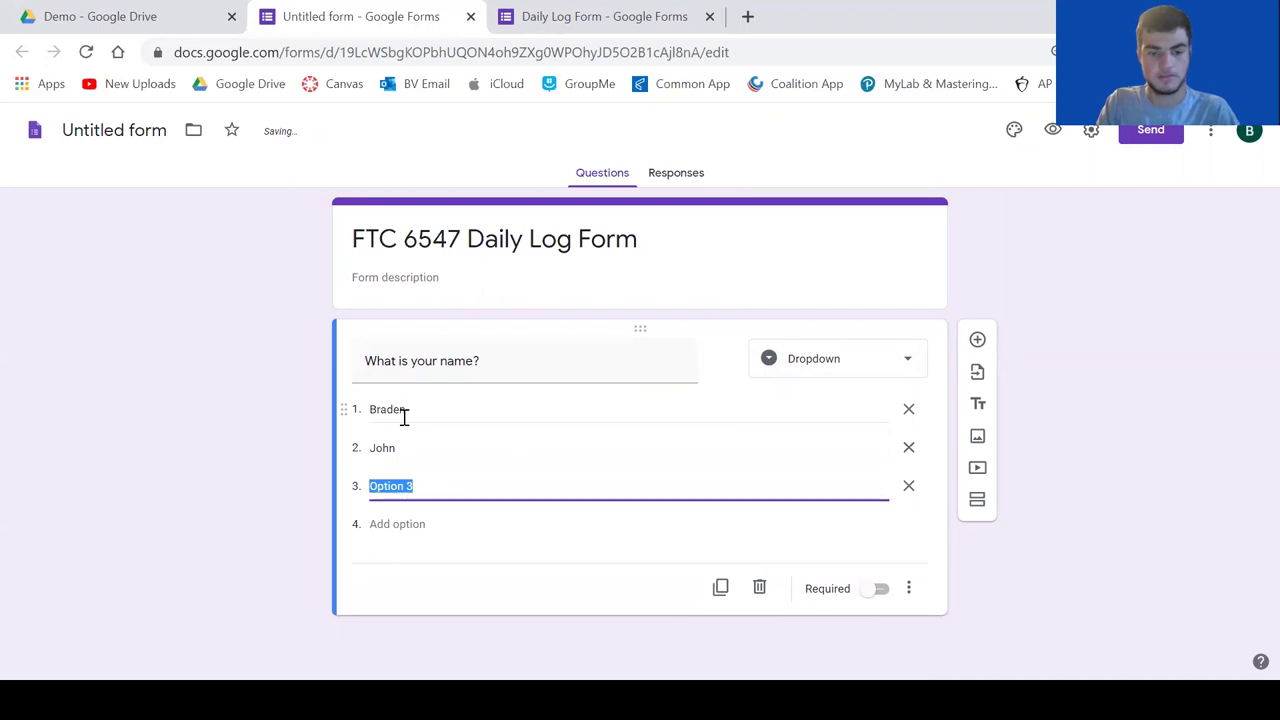
{"action": "type", "text": "Br"}
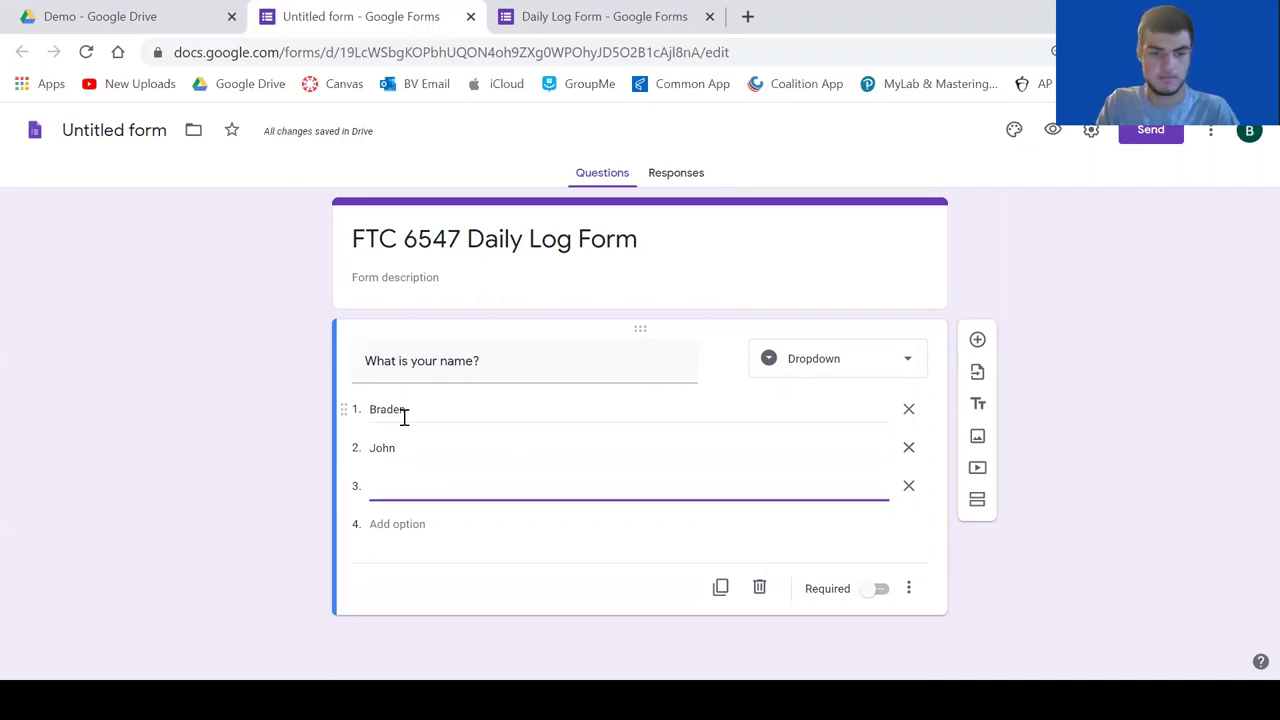
{"action": "left_click", "coordinate": [310, 371]}
{"action": "left_click", "coordinate": [909, 448]}
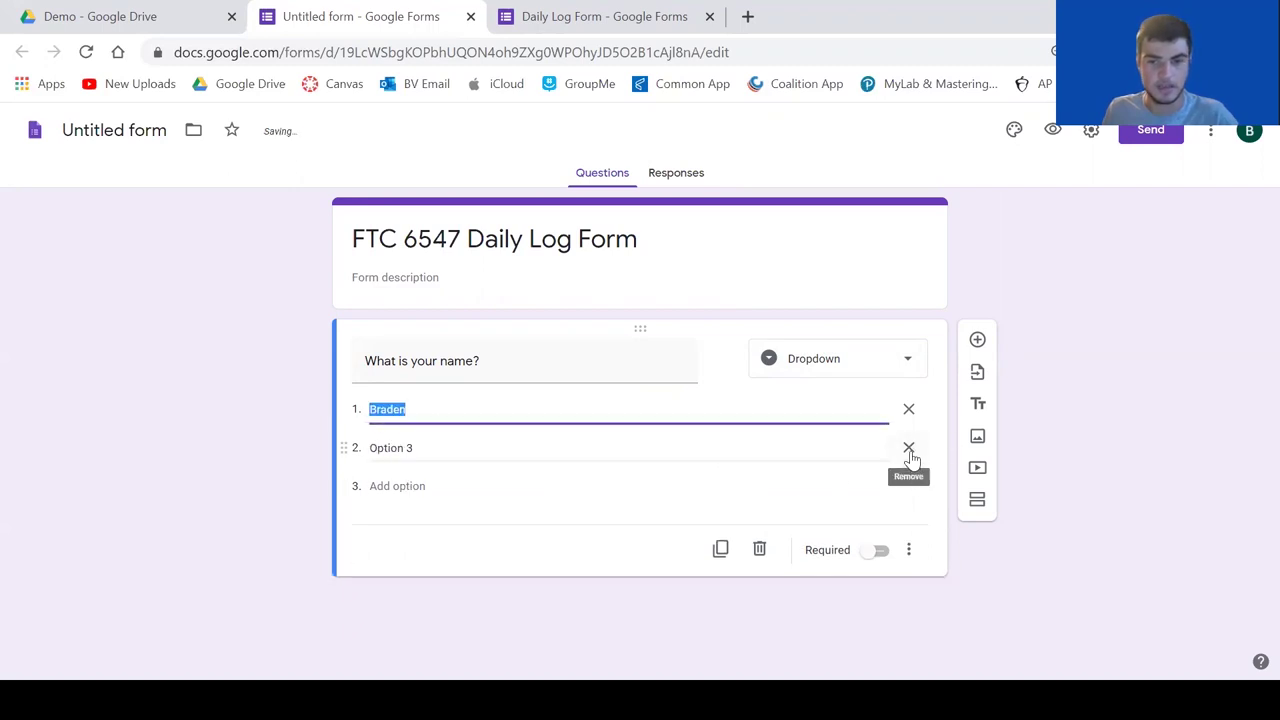
{"action": "left_click", "coordinate": [909, 448]}
{"action": "left_click", "coordinate": [117, 436]}
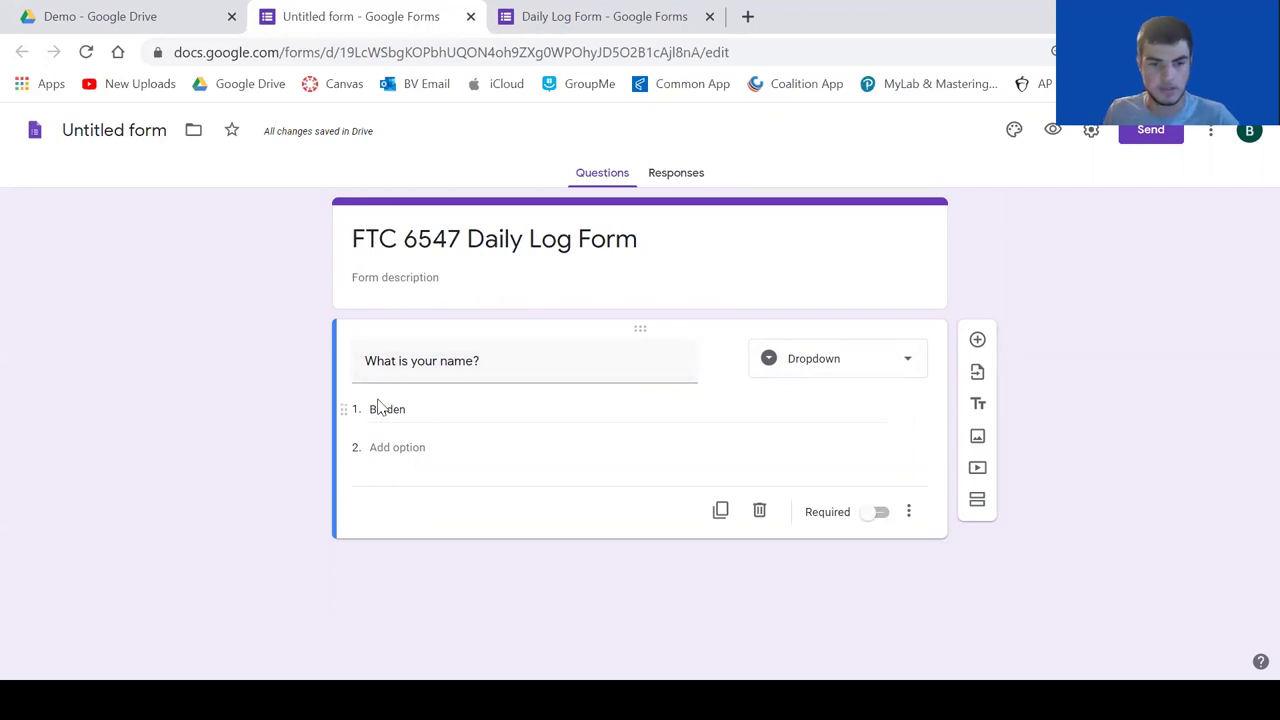
Add a second question asking "What is the date?" with the Date answer type.
{"action": "left_click", "coordinate": [977, 339]}
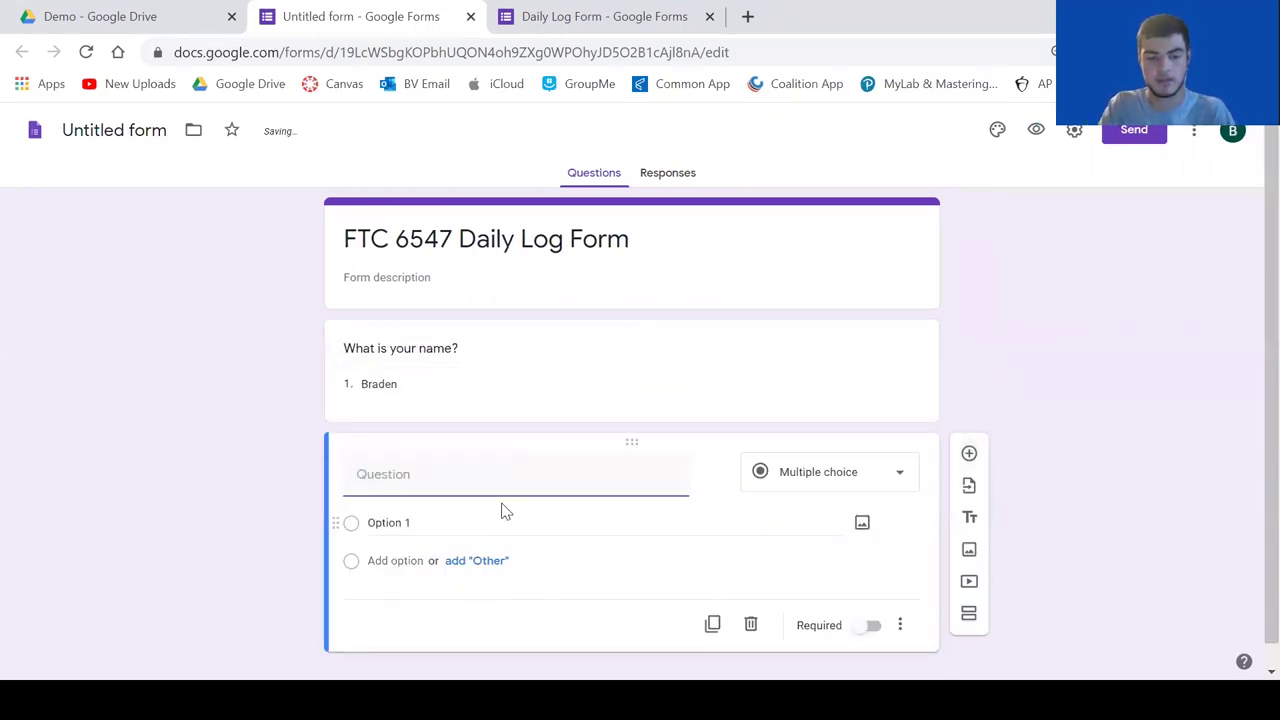
{"action": "type", "text": "What is the date?"}
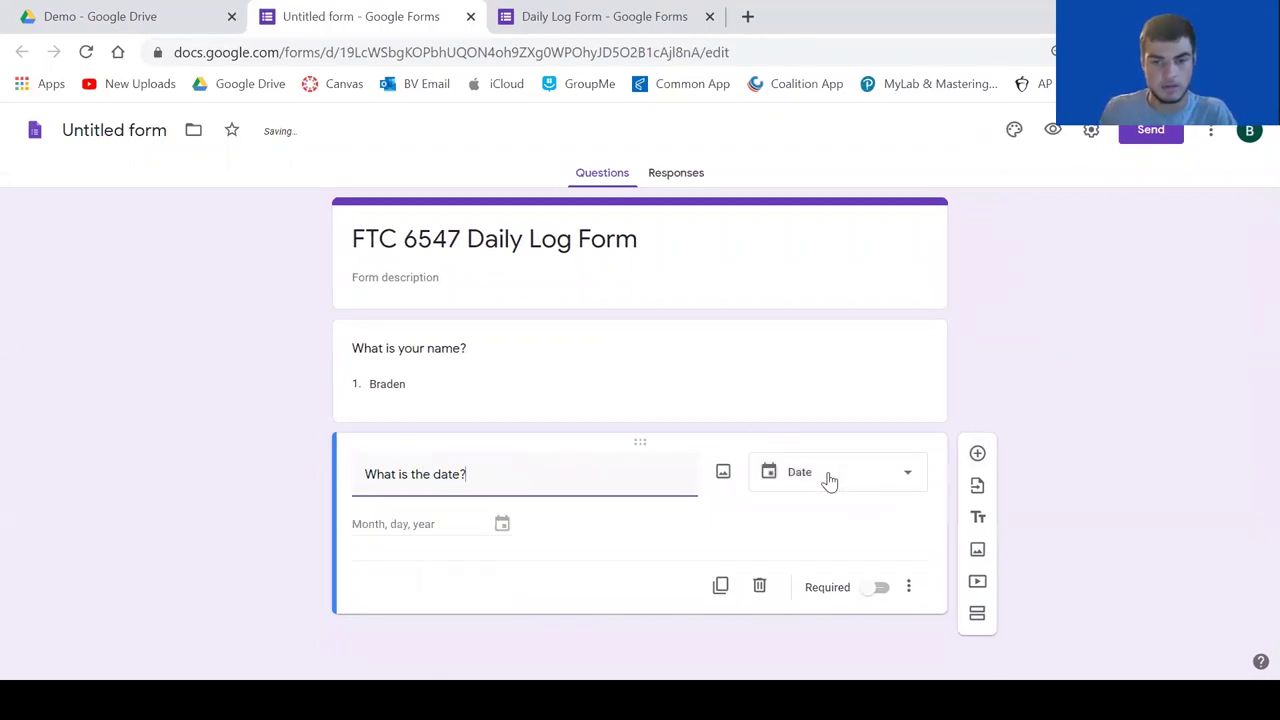
{"action": "left_click", "coordinate": [829, 478]}
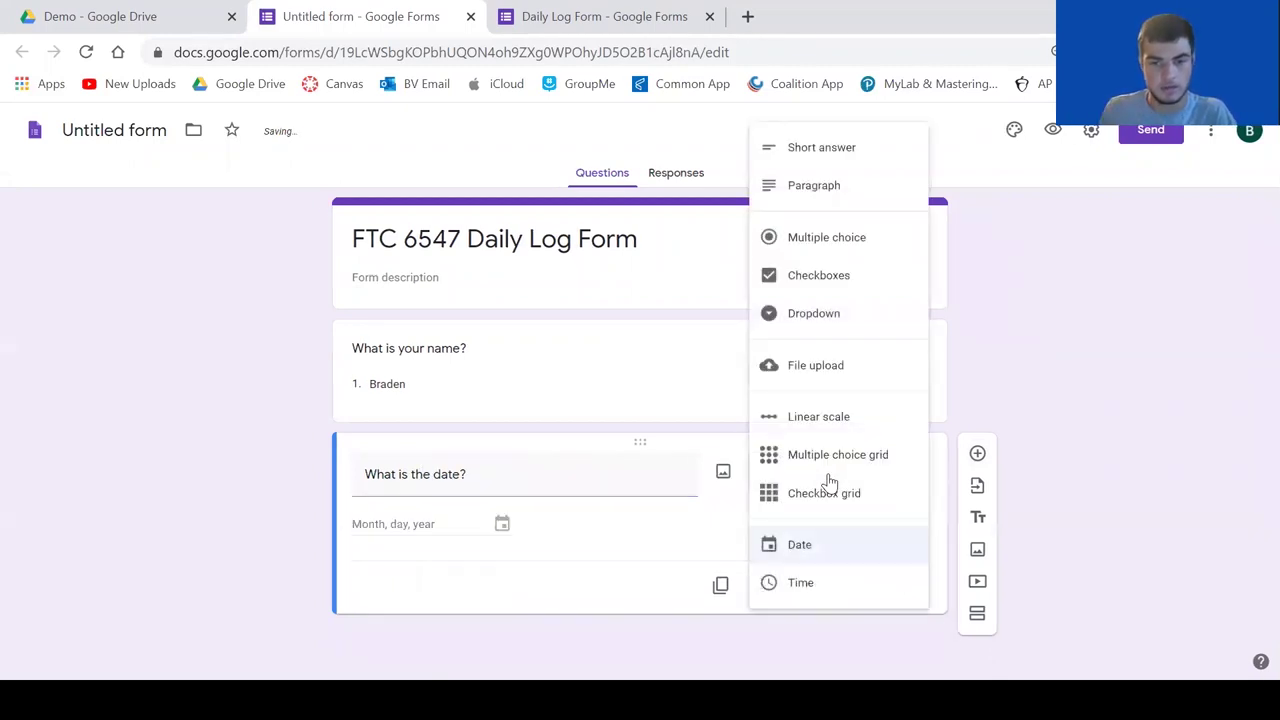
{"action": "left_click", "coordinate": [815, 552]}
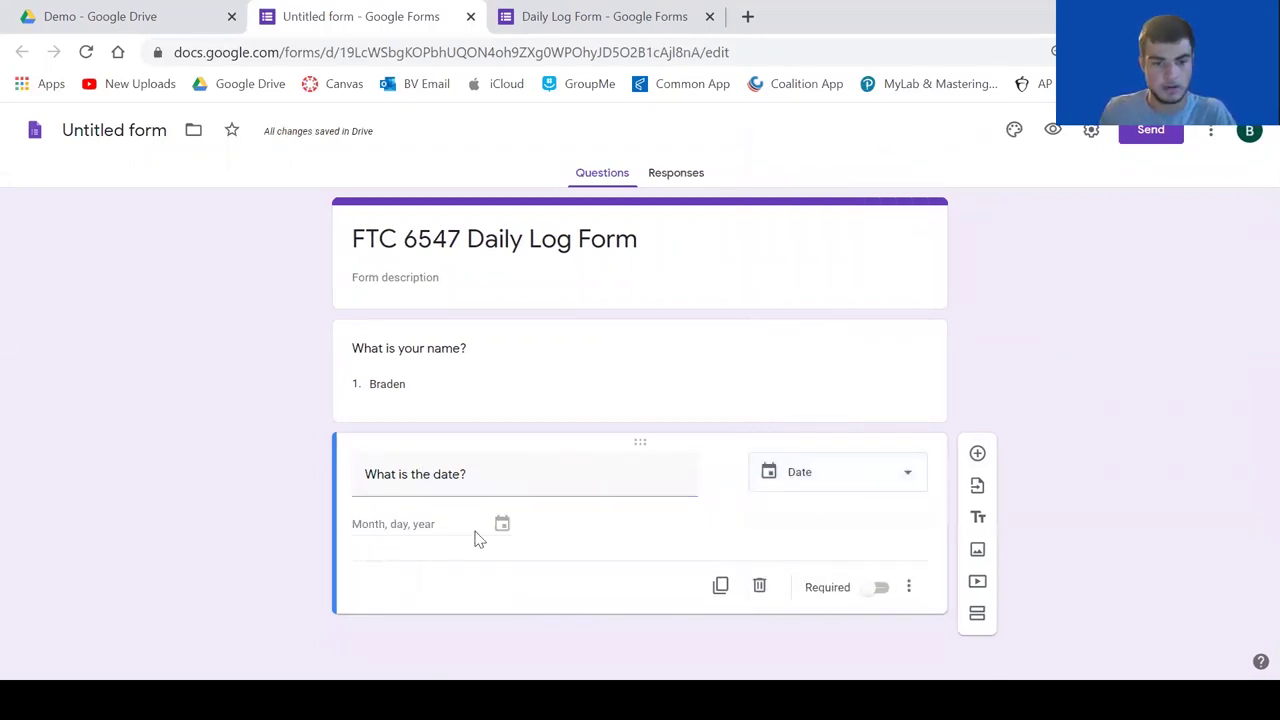
Add a Paragraph question asking "What were your initial goals for the meeting?".
{"action": "left_click", "coordinate": [977, 453]}
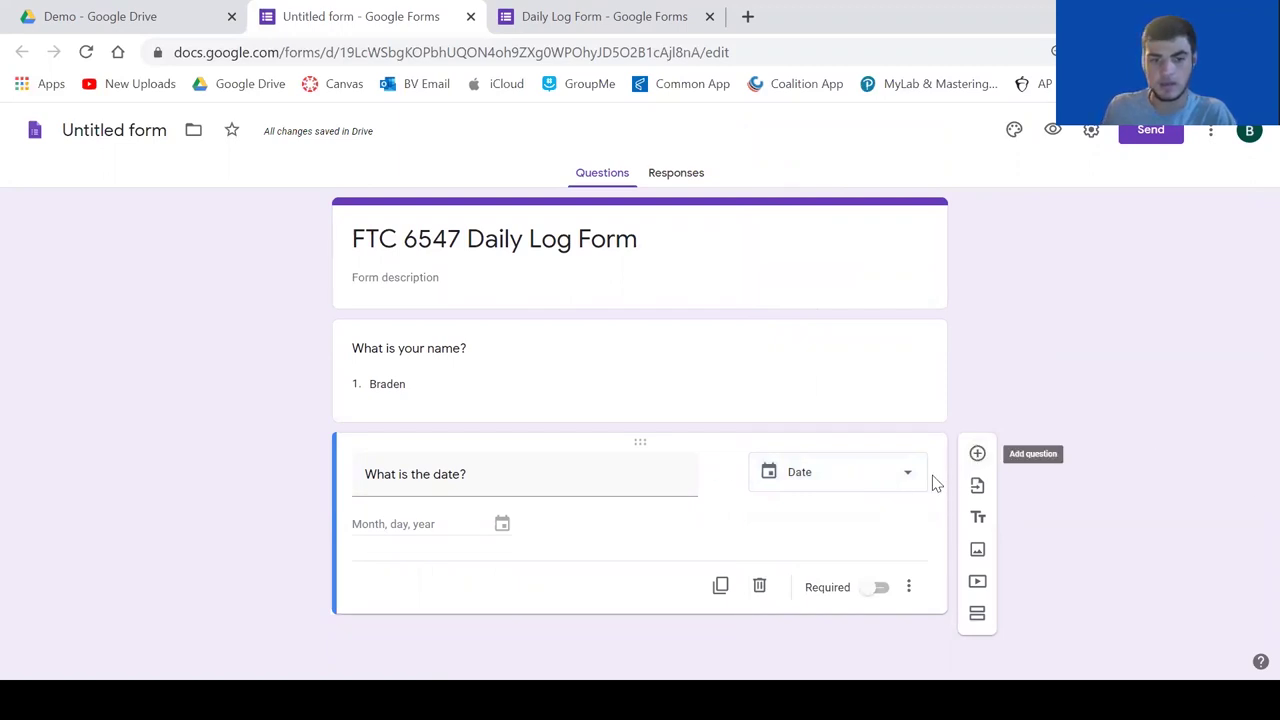
{"action": "type", "text": "What were your initial goals for the meeting?"}
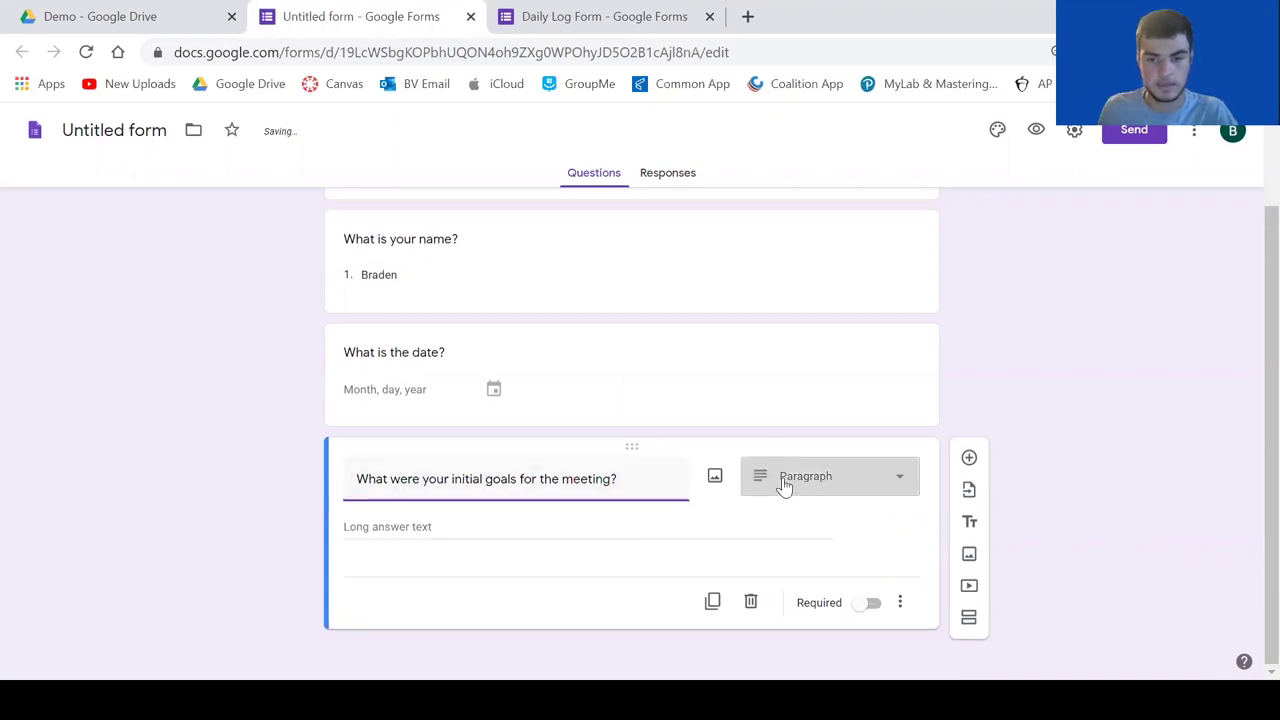
{"action": "left_click", "coordinate": [786, 488]}
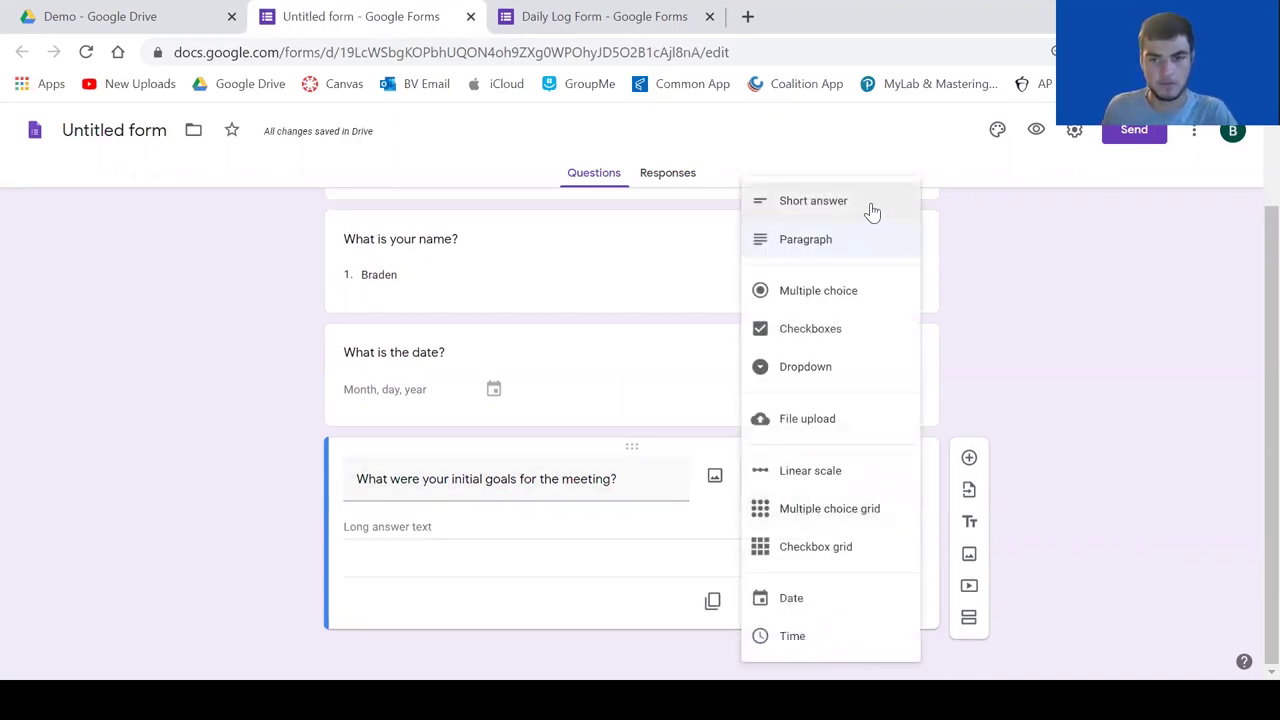
{"action": "left_click", "coordinate": [1020, 424]}
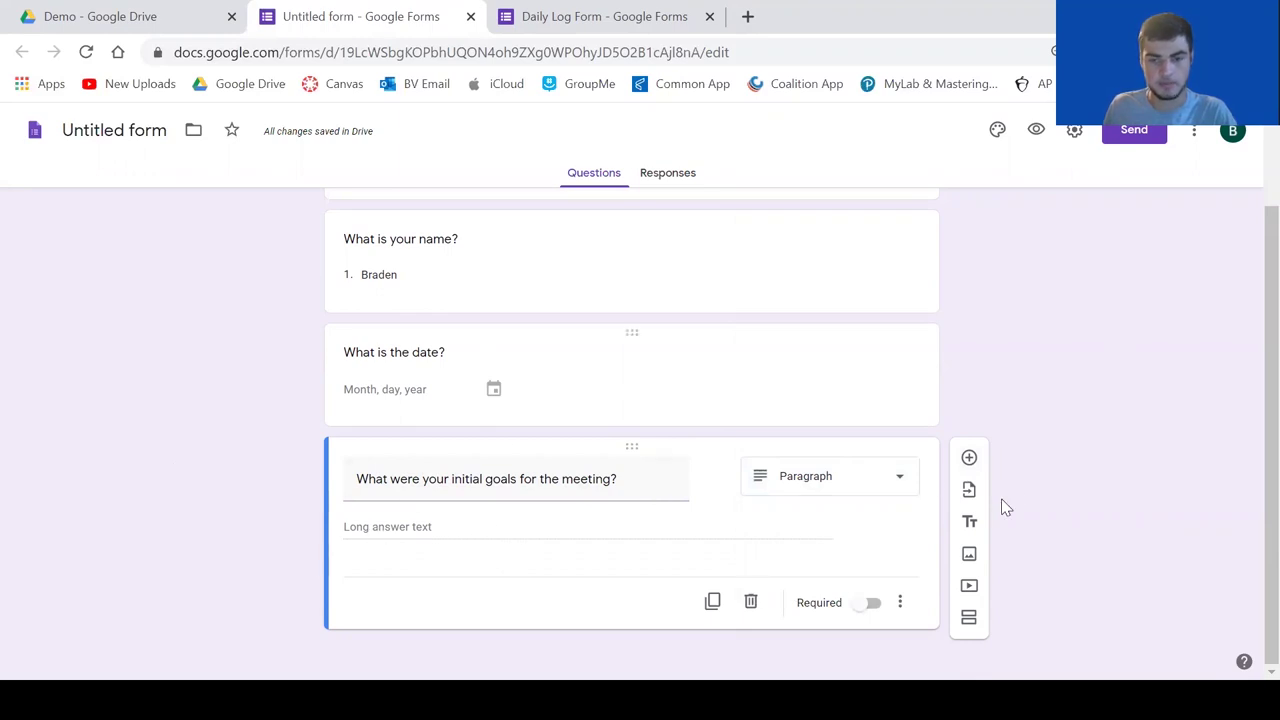
Add a Paragraph question asking "What did you accomplish at the meeting?" below the goals question.
{"action": "left_click", "coordinate": [969, 459]}
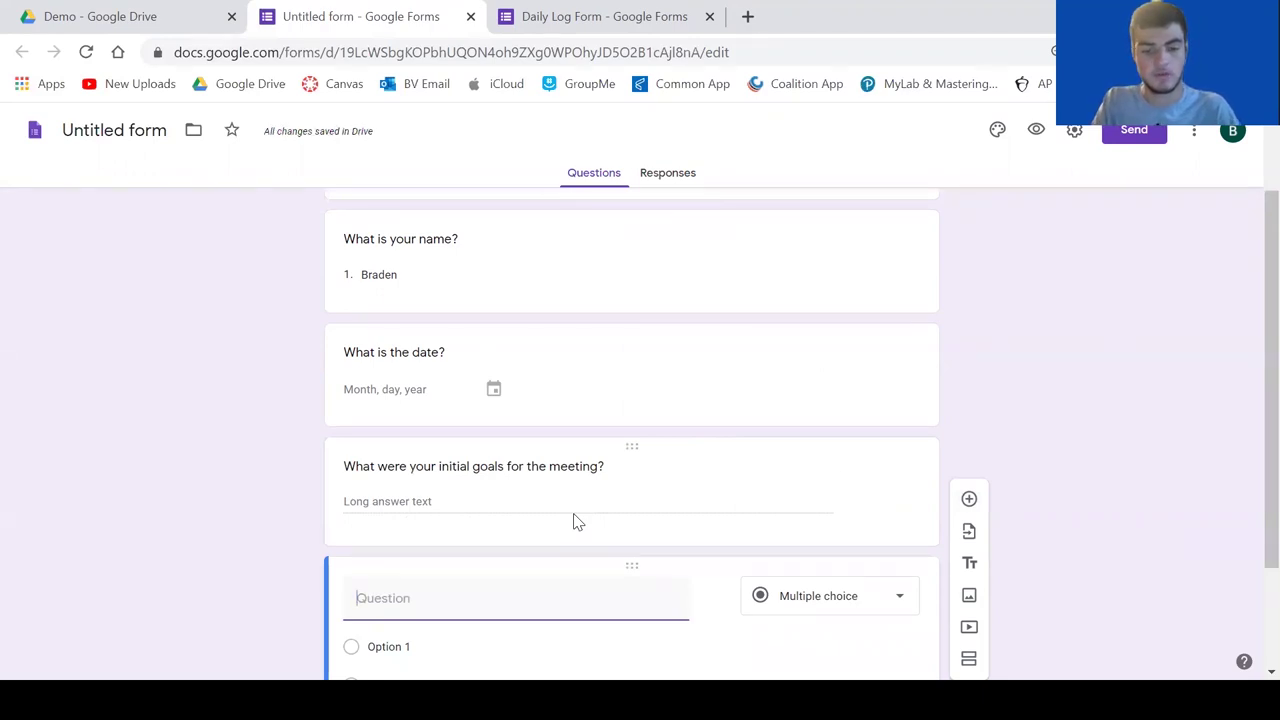
{"action": "type", "text": "What did"}
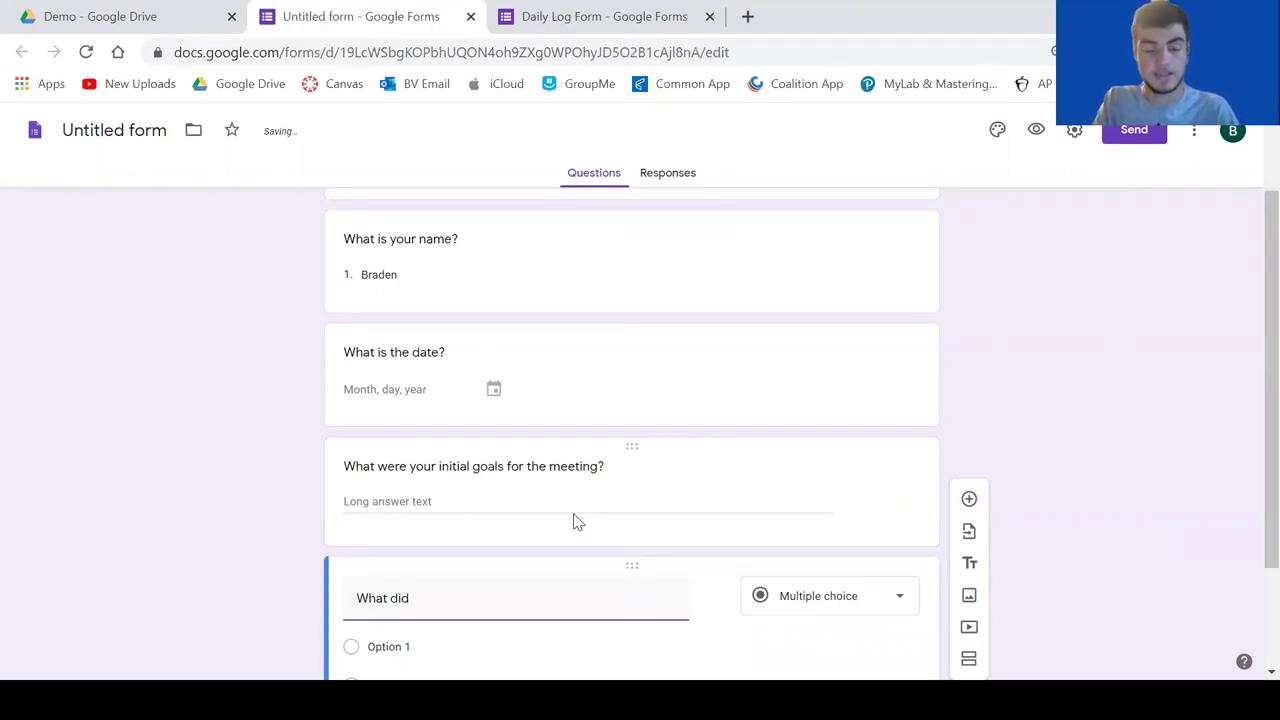
{"action": "type", "text": " you "}
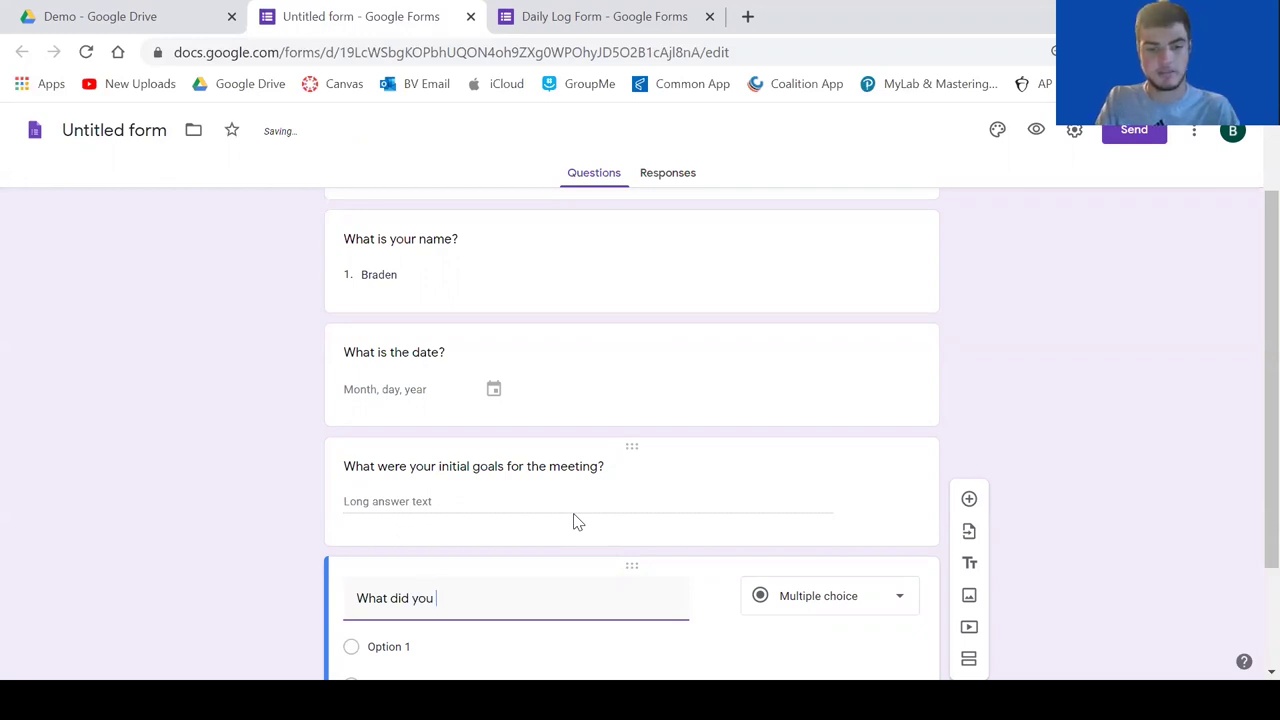
{"action": "type", "text": "accomplish"}
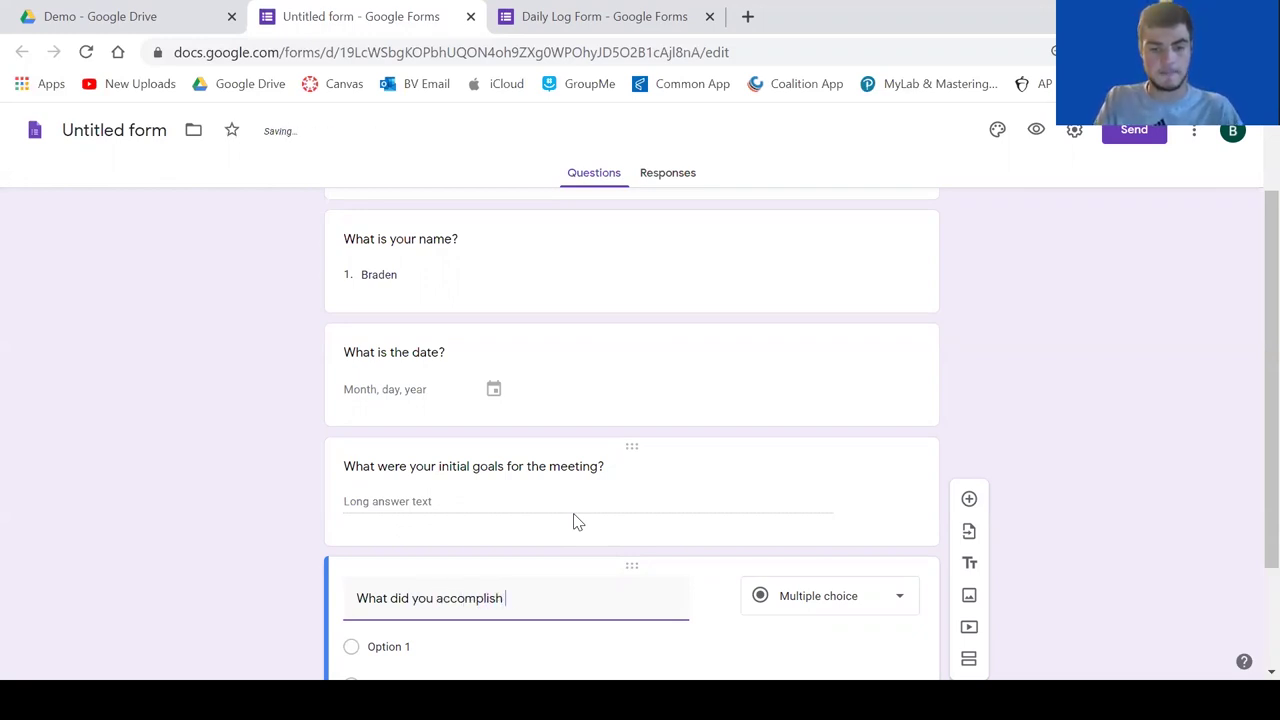
{"action": "type", "text": " at the meeting"}
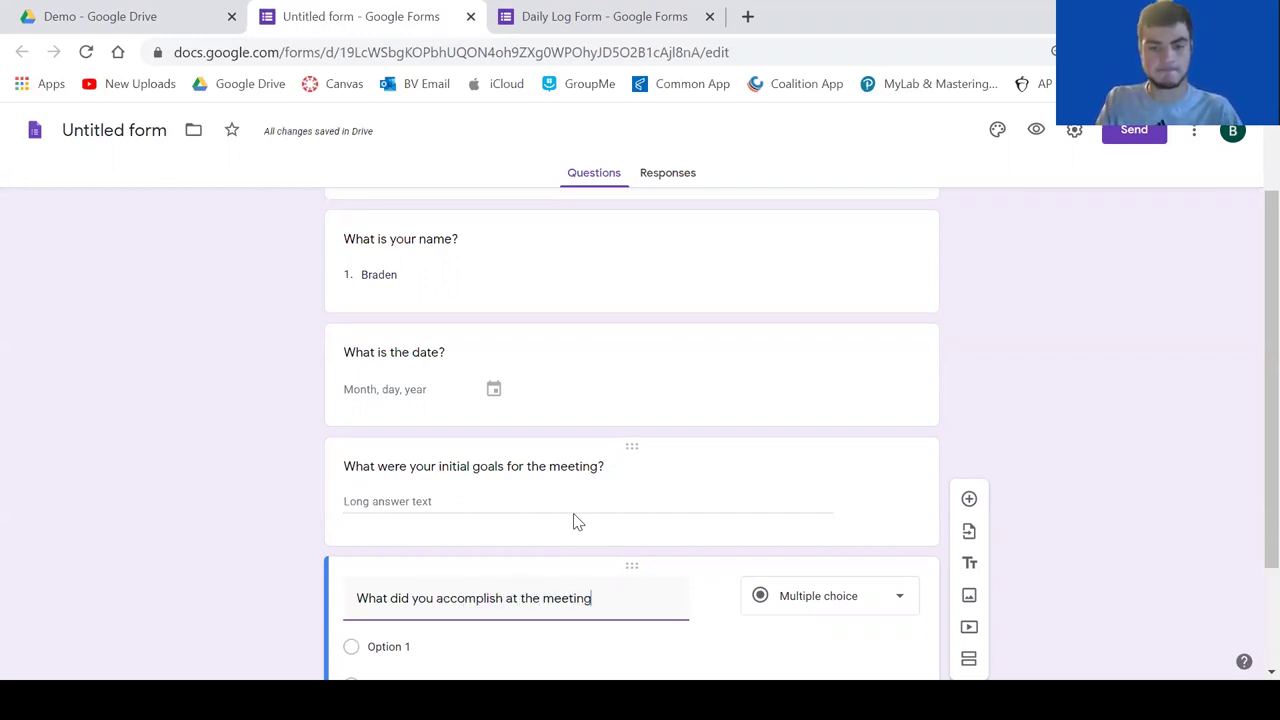
{"action": "type", "text": "?"}
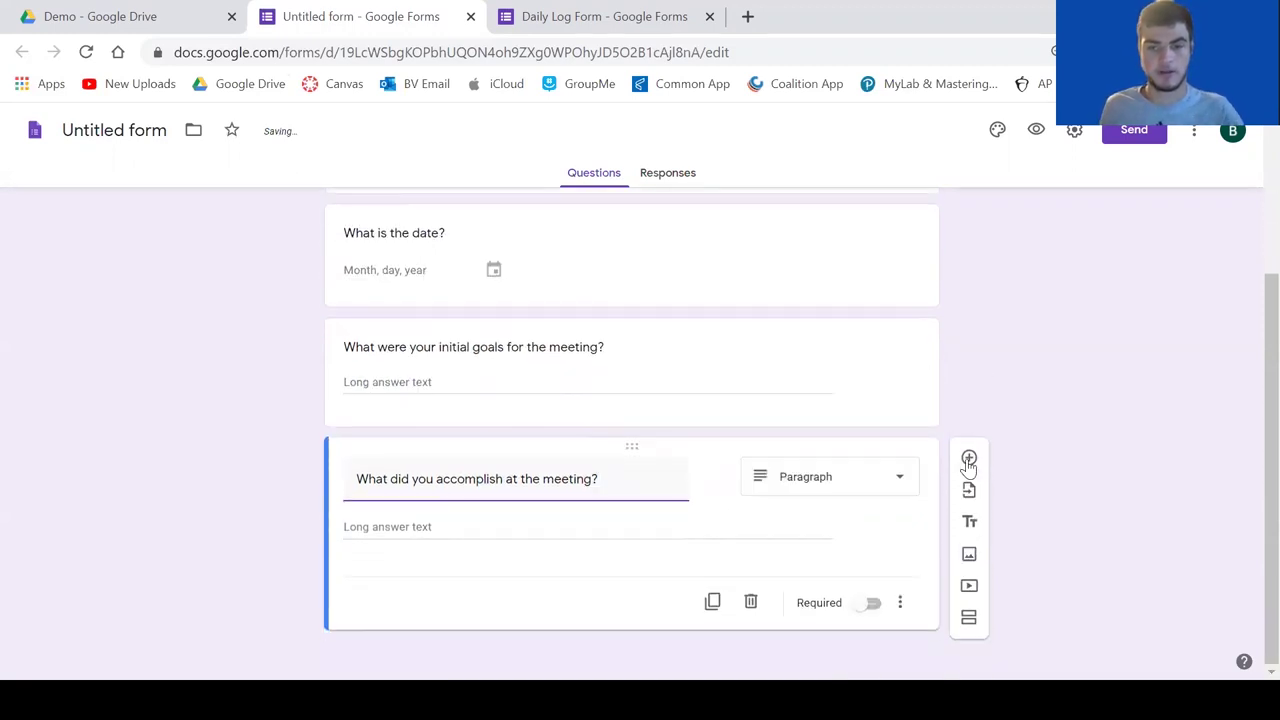
Add a Paragraph question asking "What problems did you face?" below the accomplishments question.
{"action": "left_click", "coordinate": [969, 460]}
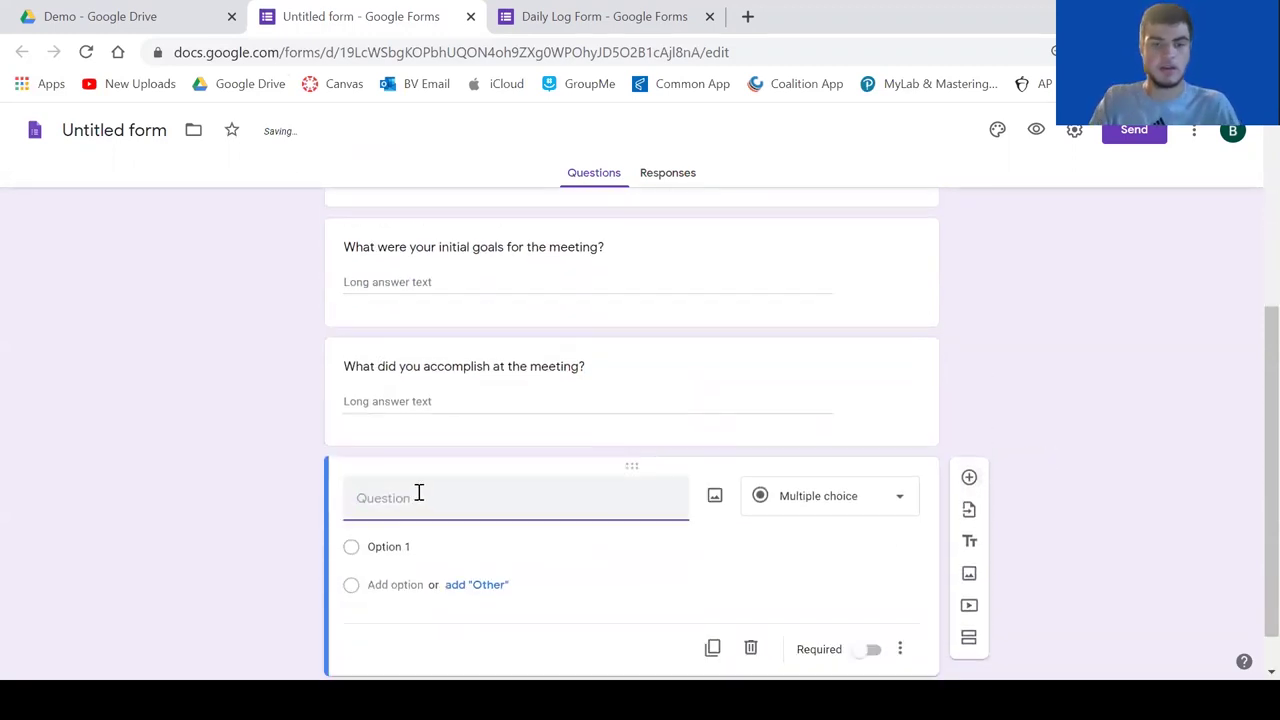
{"action": "type", "text": "What pro"}
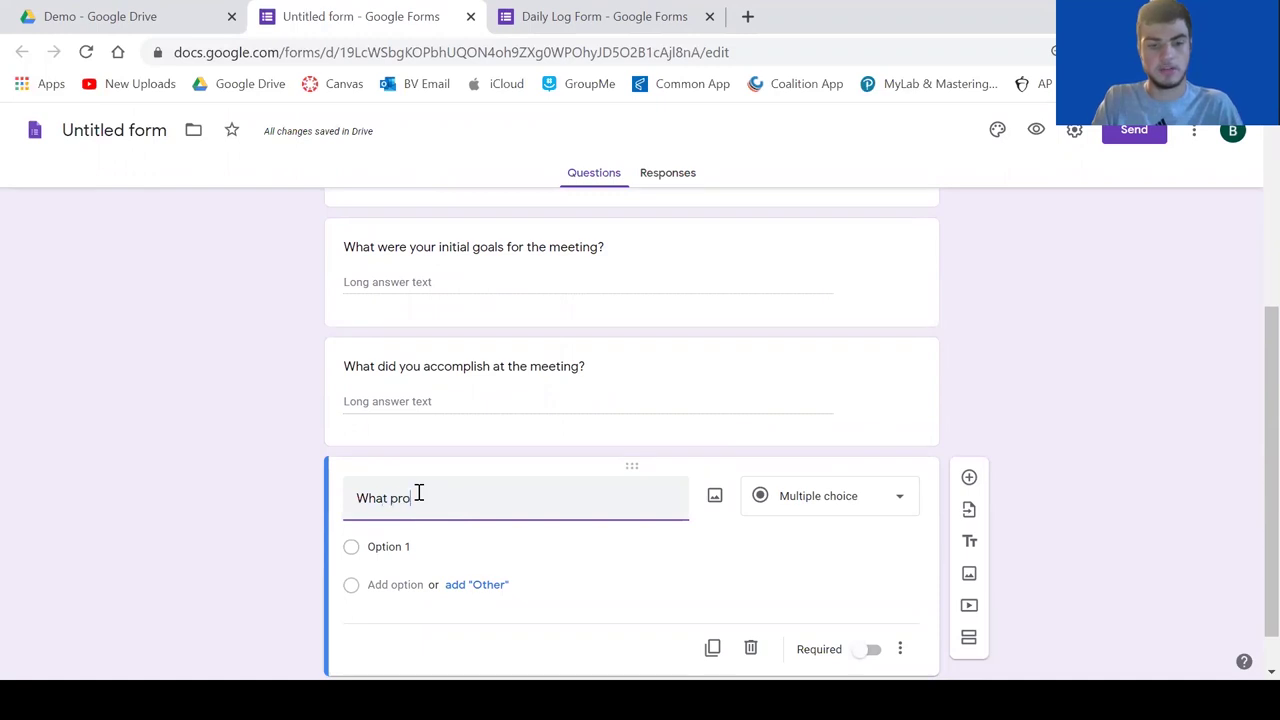
{"action": "type", "text": "blems did you f"}
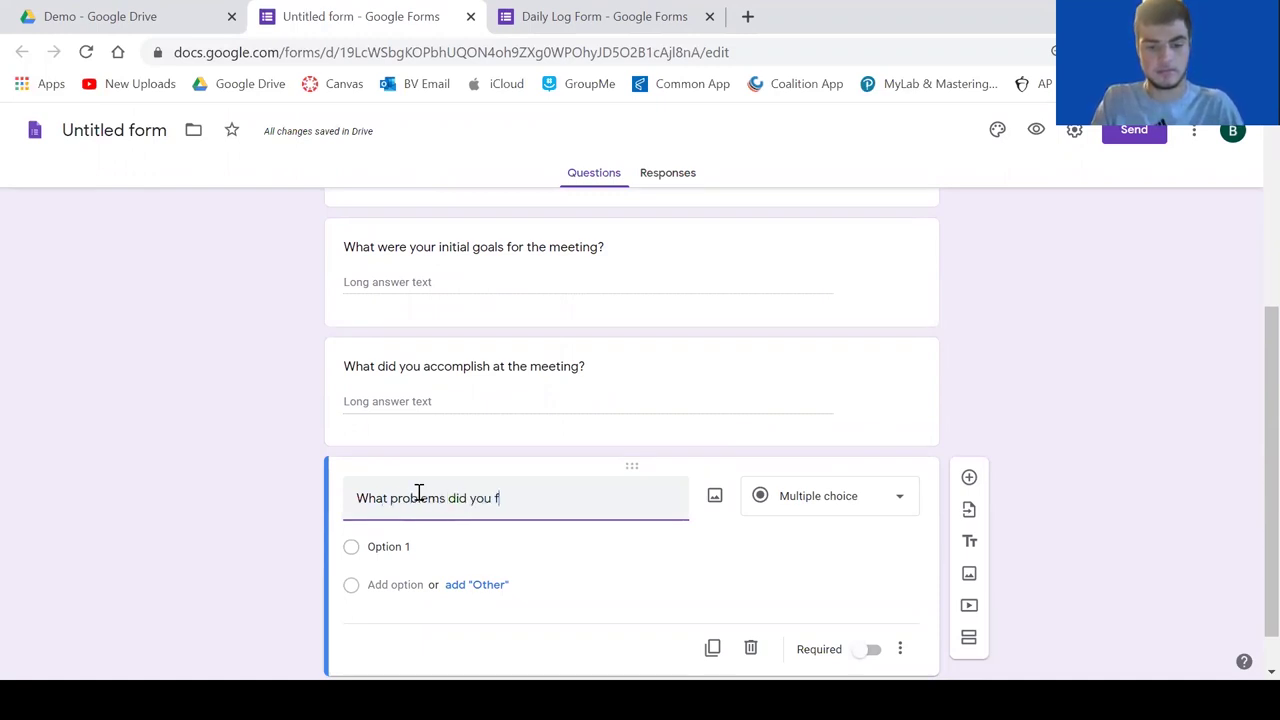
{"action": "type", "text": "ace?"}
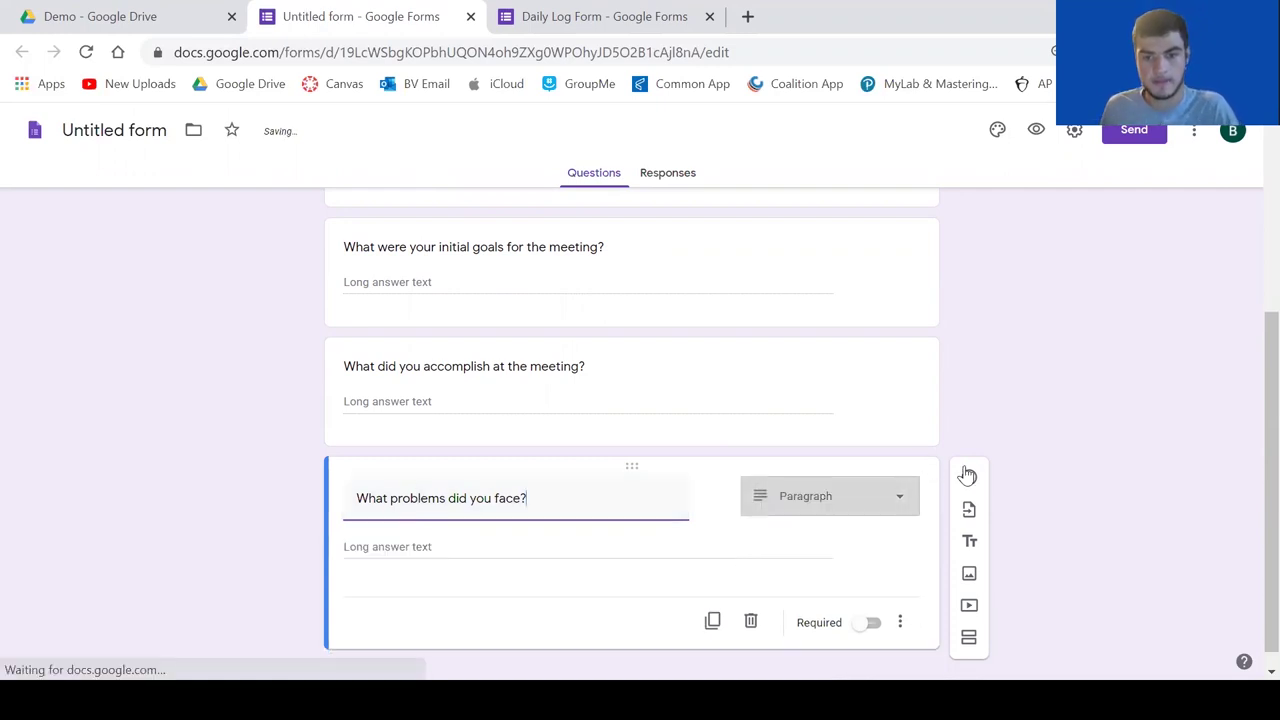
Add a Paragraph question asking "How did you solve those problems?" below the problems question.
{"action": "left_click", "coordinate": [969, 477]}
{"action": "type", "text": "How"}
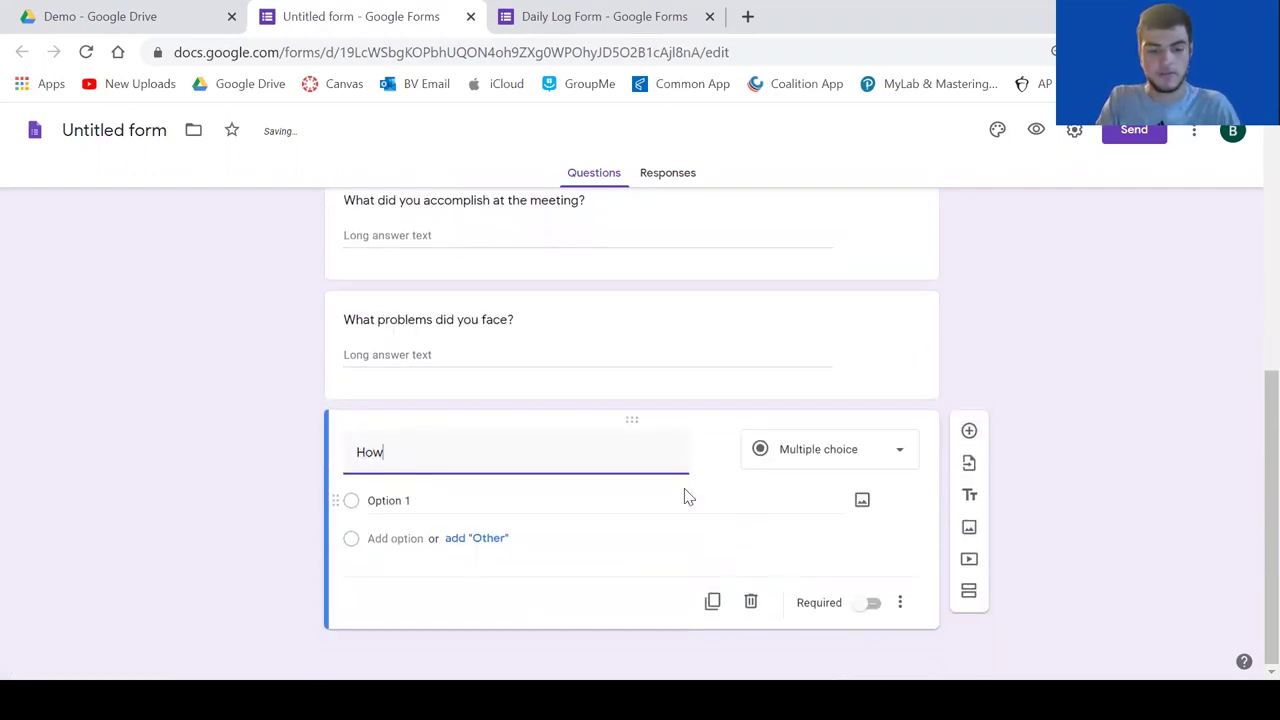
{"action": "type", "text": " did you solve those problems?"}
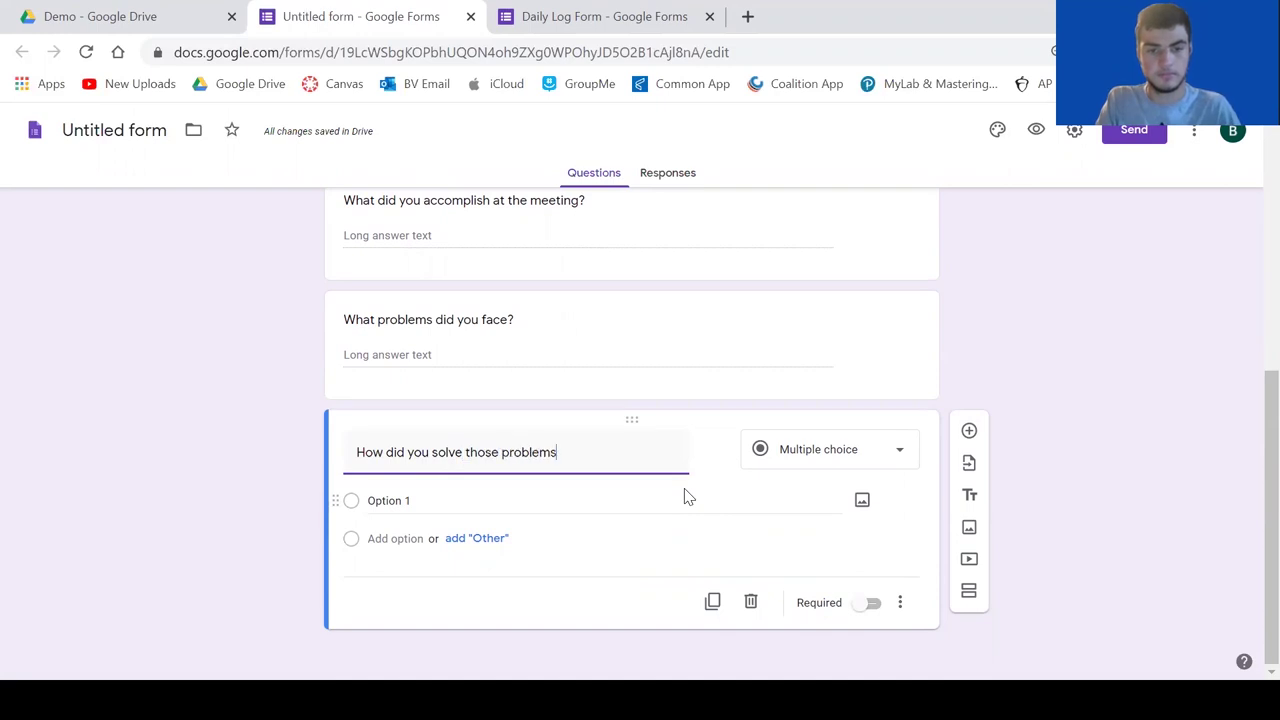
{"action": "left_click", "coordinate": [849, 475]}
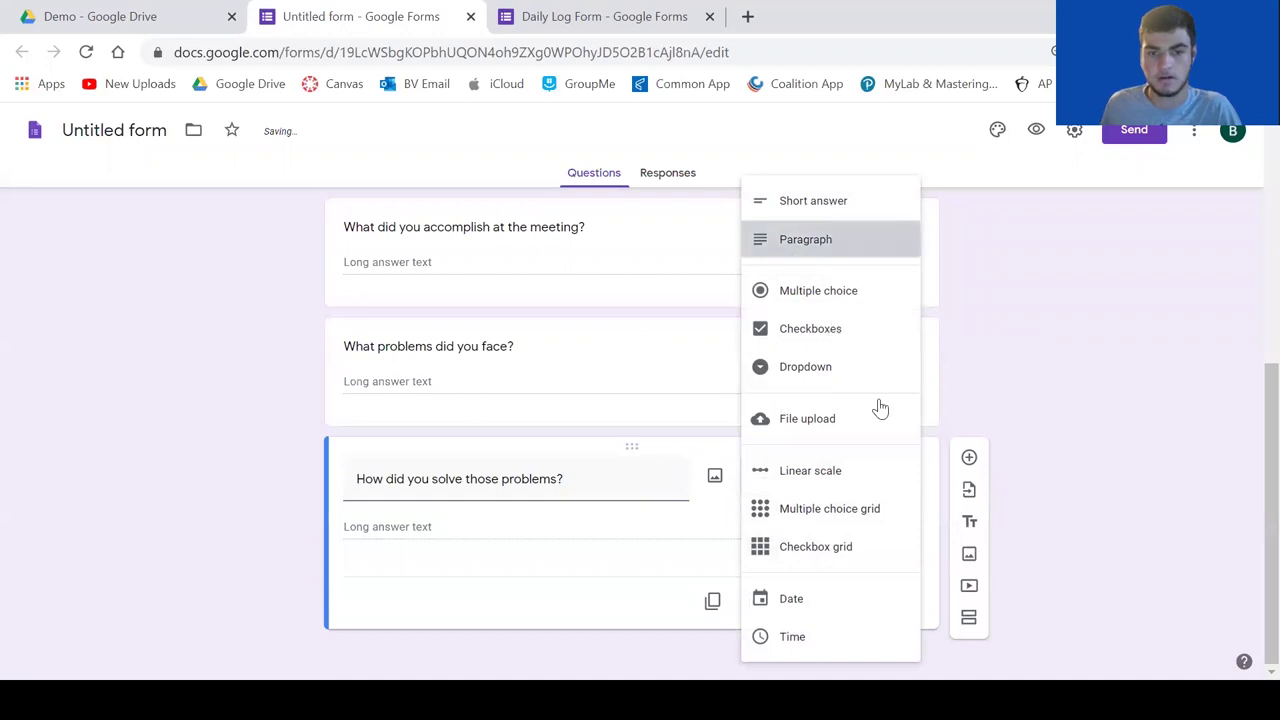
{"action": "left_click", "coordinate": [928, 436]}
Add a Paragraph question asking "What do you hope to accomplish next time?" below the solutions question.
{"action": "left_click", "coordinate": [969, 459]}
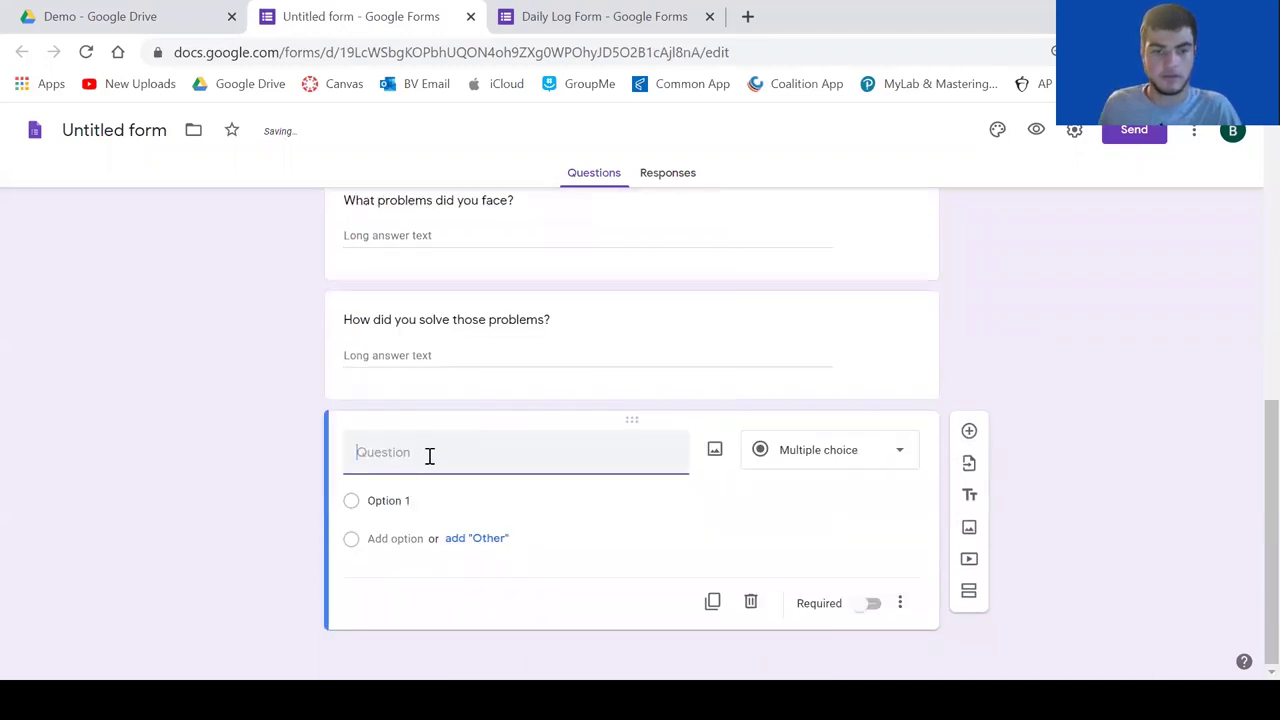
{"action": "type", "text": "W"}
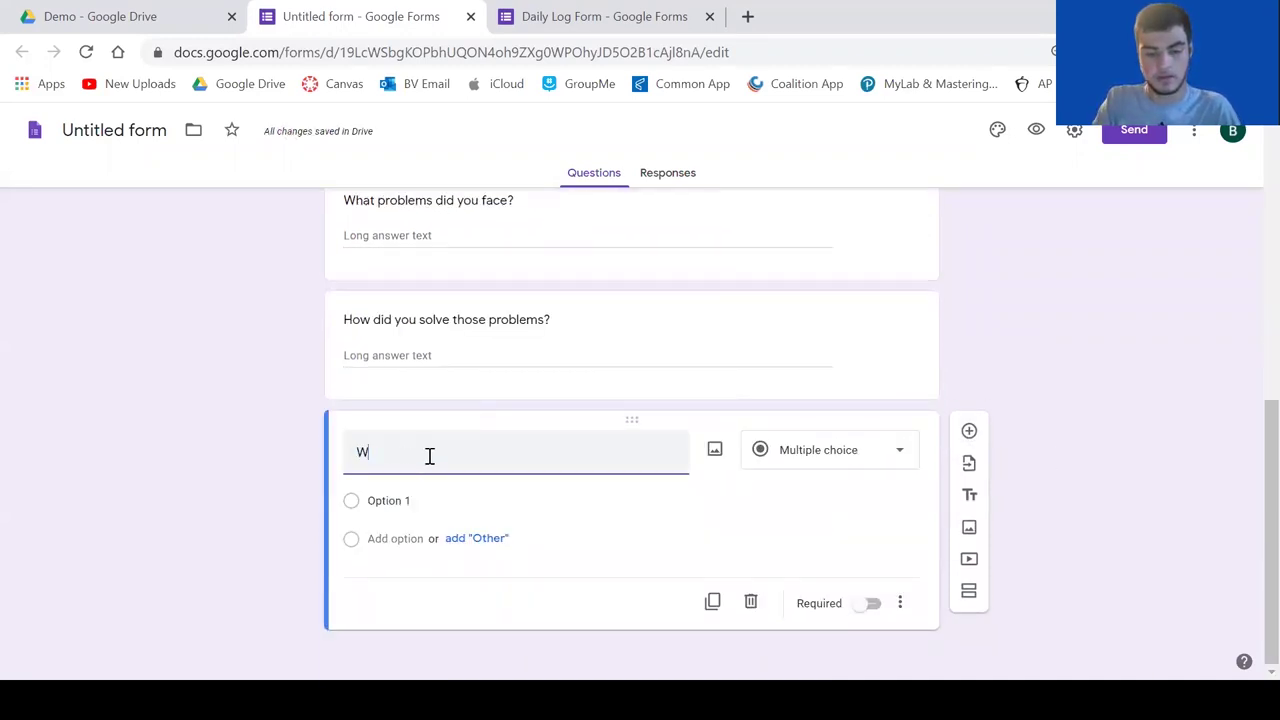
{"action": "type", "text": "hat do you"}
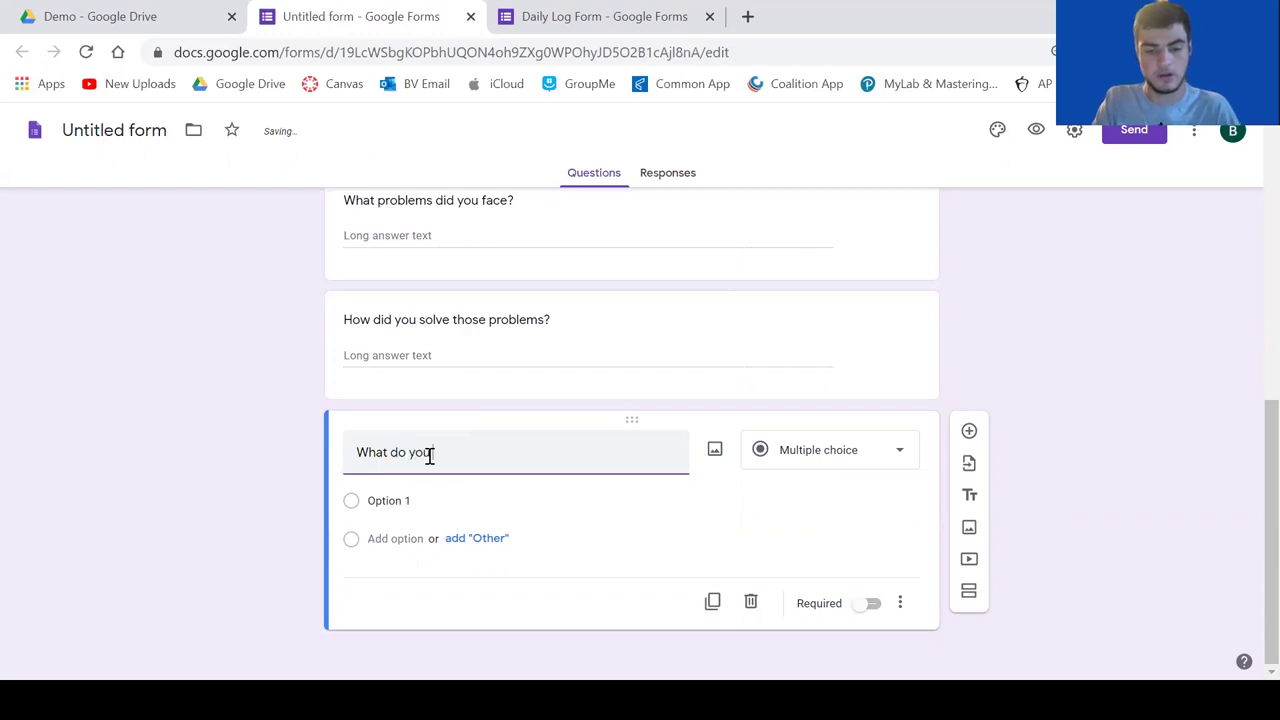
{"action": "type", "text": " hope to accompl"}
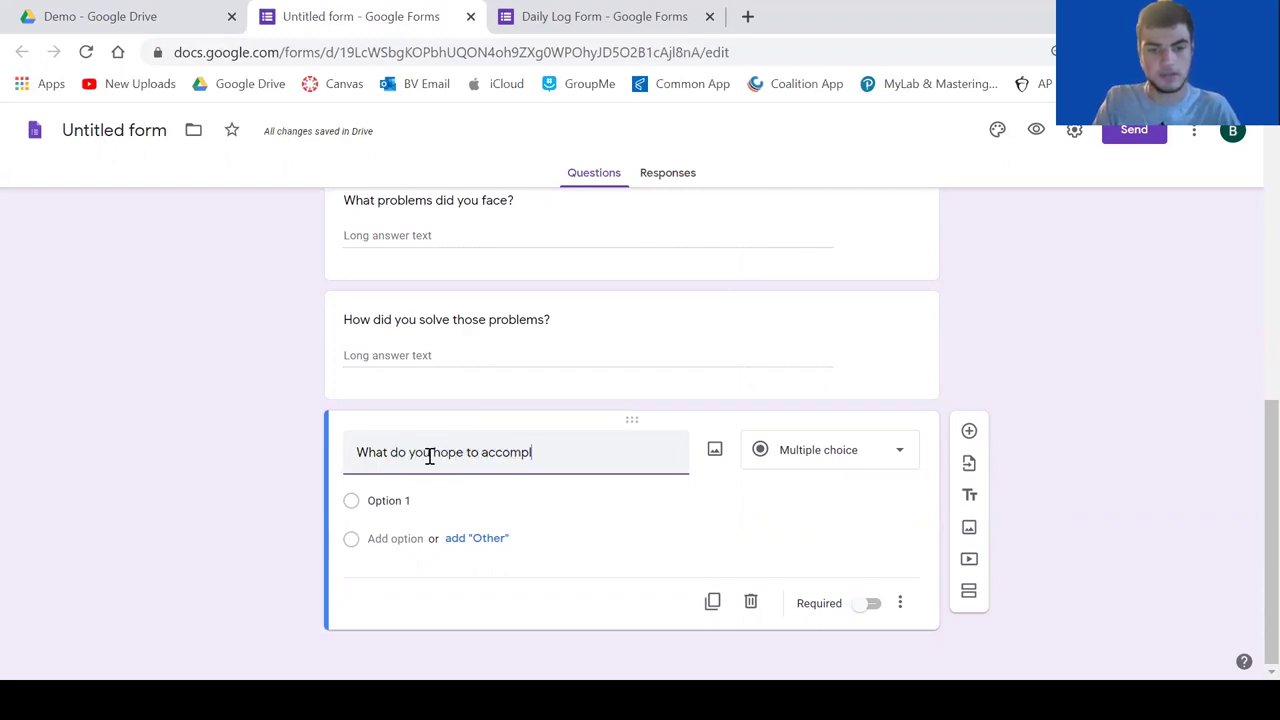
{"action": "type", "text": "ish next time?"}
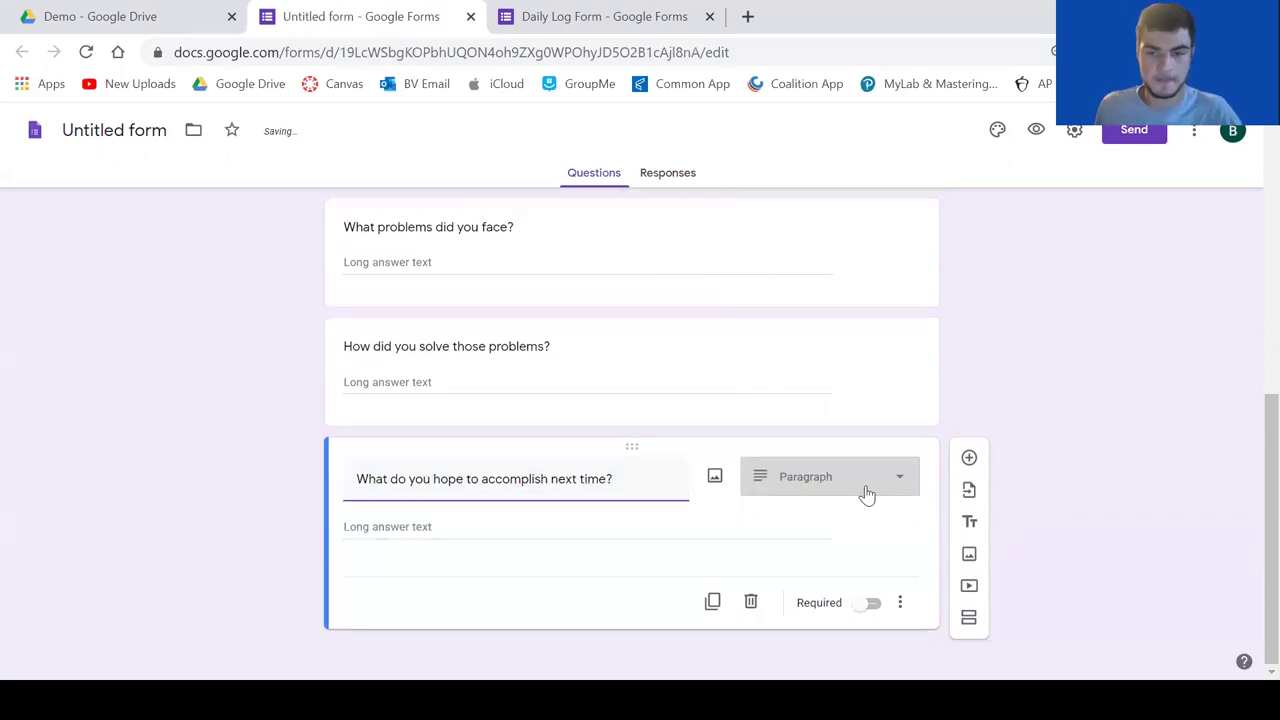
Add a File upload question at the end of the form and allow respondents to upload files to Drive.
{"action": "left_click", "coordinate": [966, 458]}
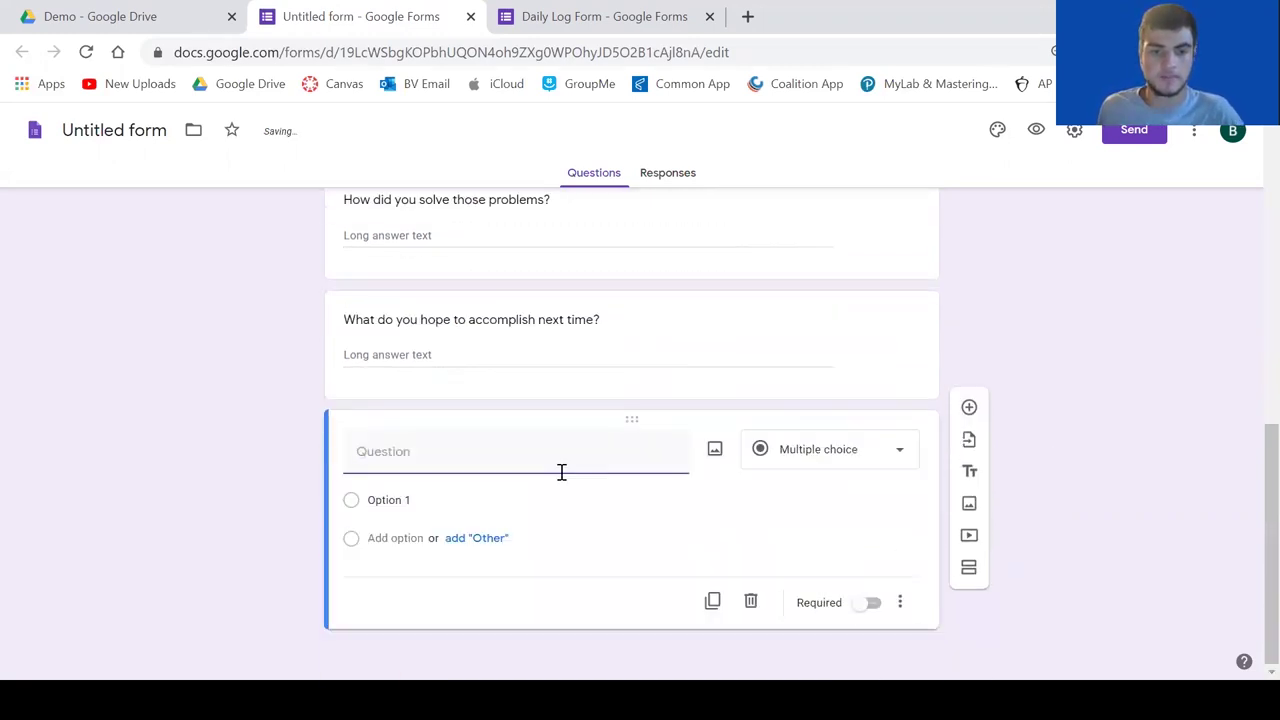
{"action": "left_click", "coordinate": [790, 470]}
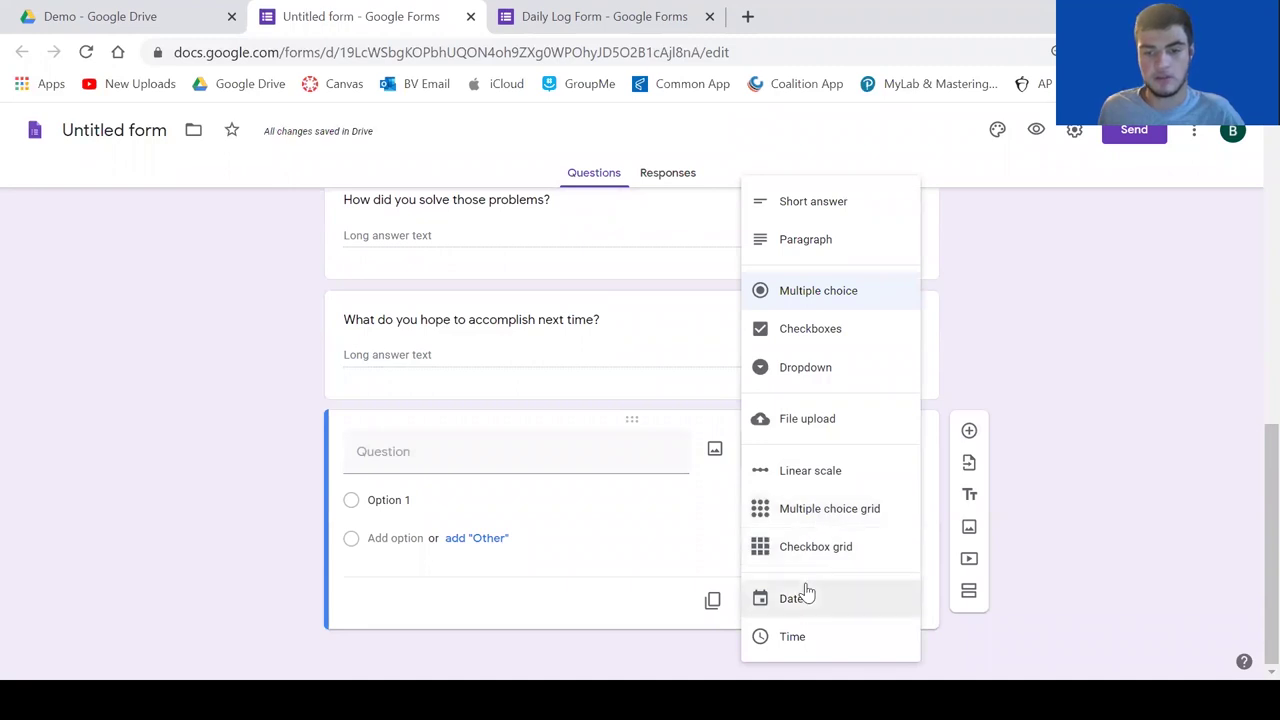
{"action": "left_click", "coordinate": [792, 424]}
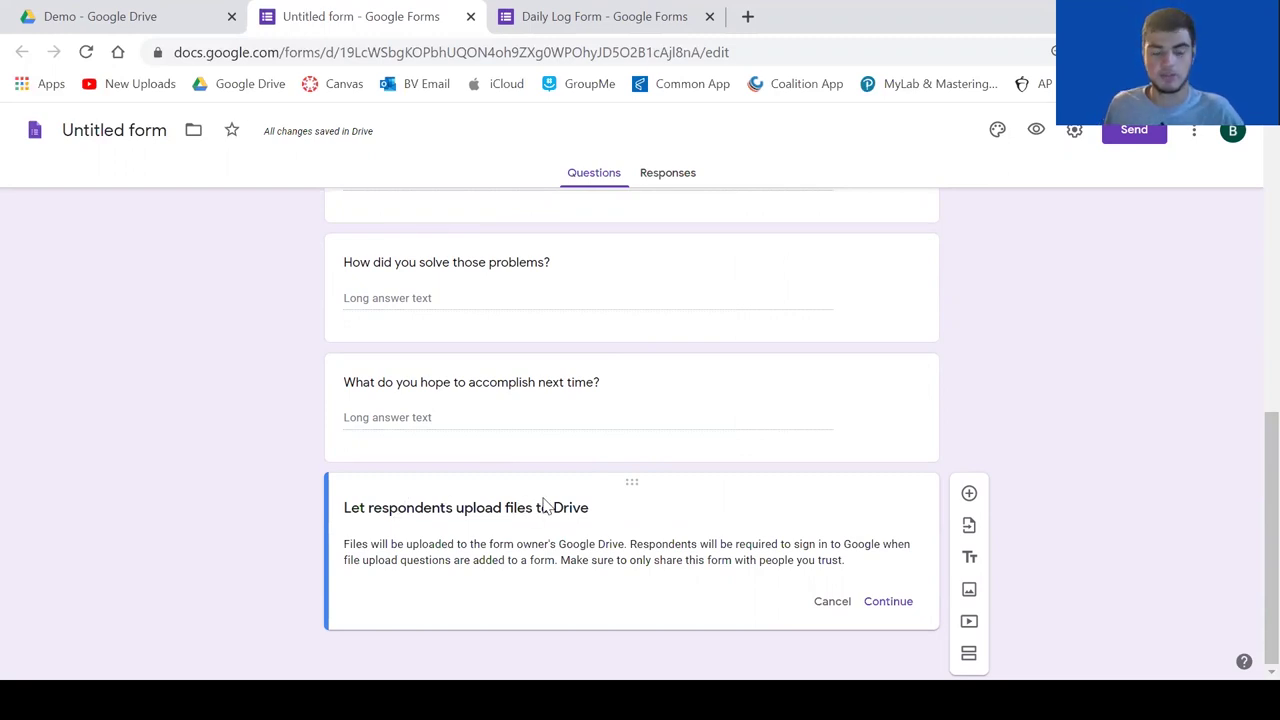
{"action": "left_click", "coordinate": [888, 603]}
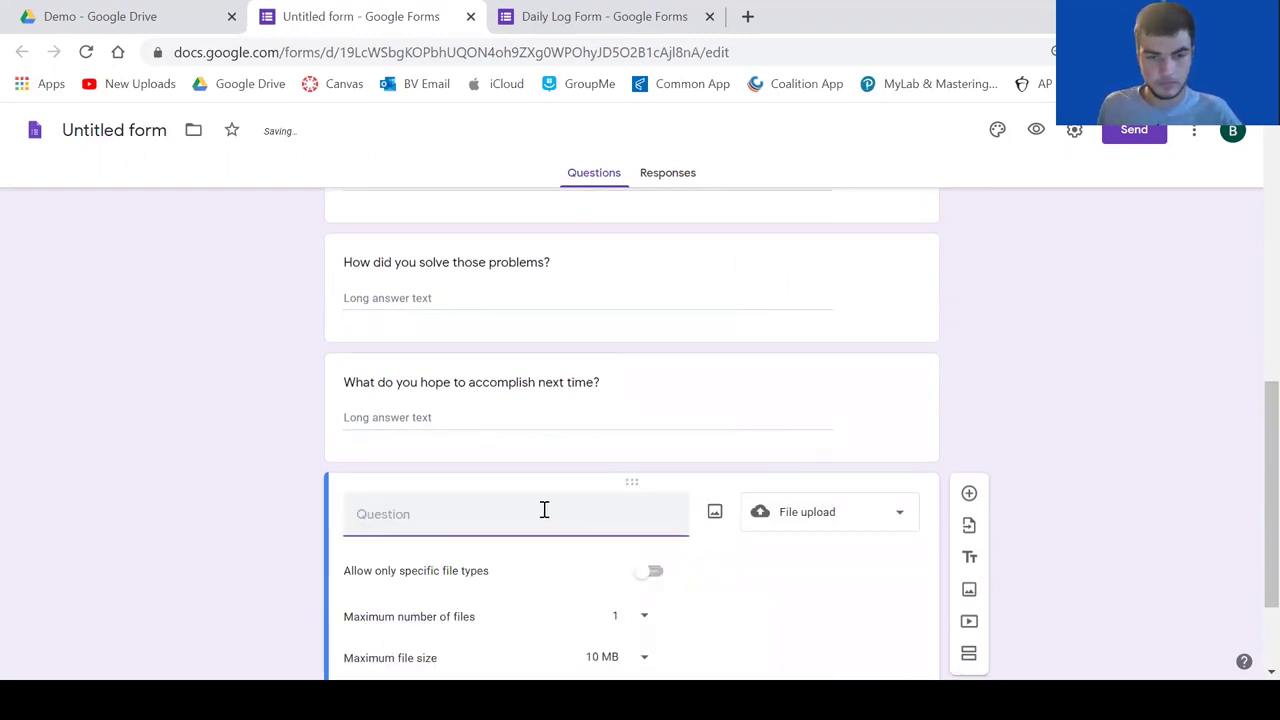
Restrict the upload question to specific file types and title it "Please upload any photos you took at today's meeting:".
{"action": "left_click", "coordinate": [652, 430]}
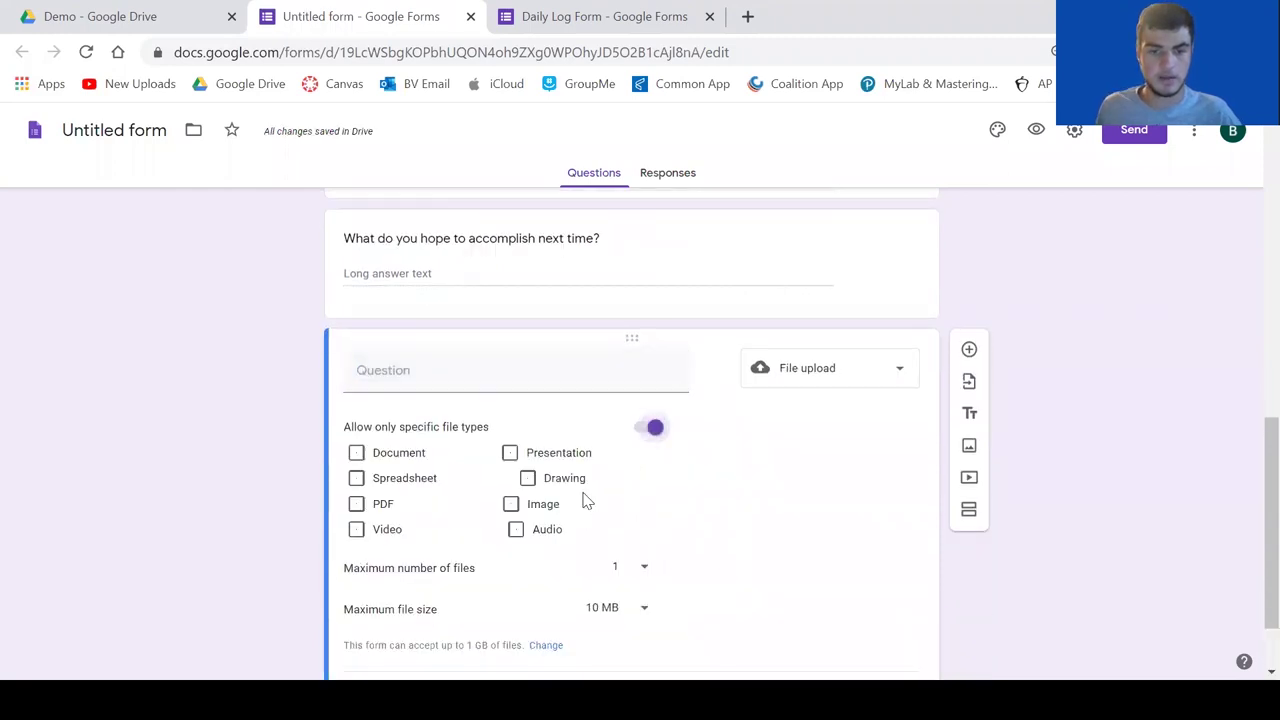
{"action": "left_click", "coordinate": [401, 374]}
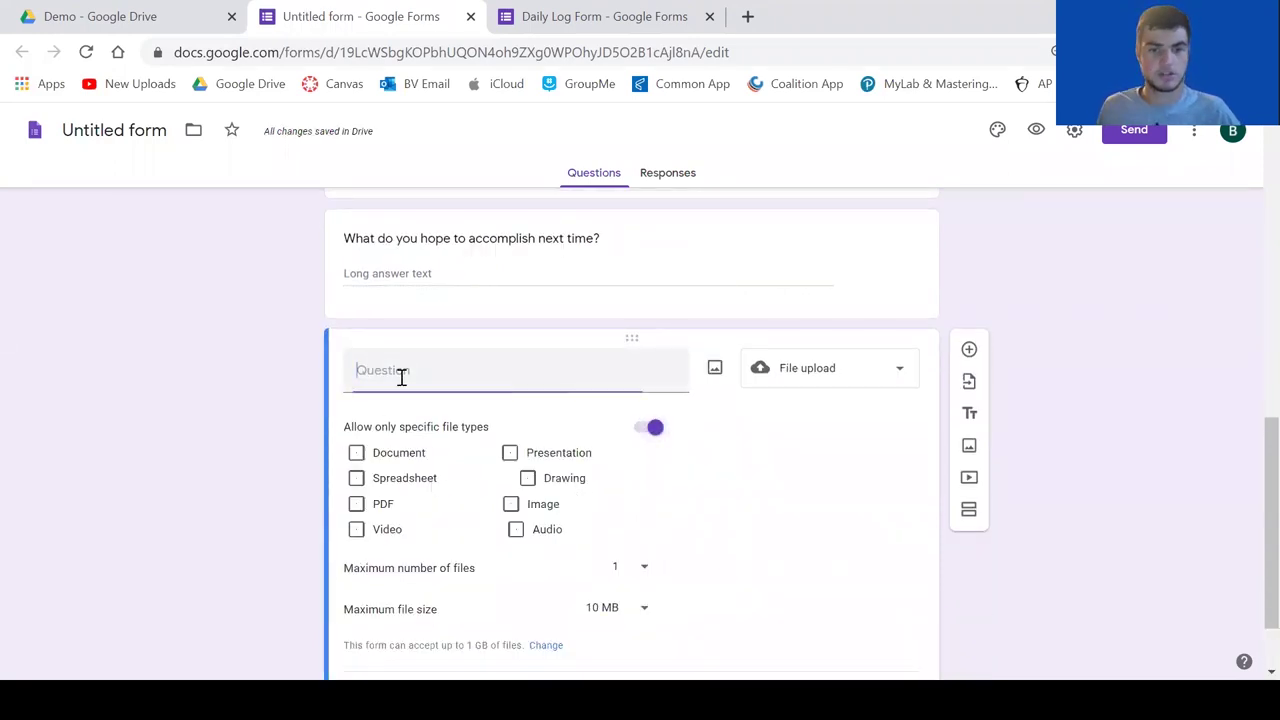
{"action": "type", "text": "P"}
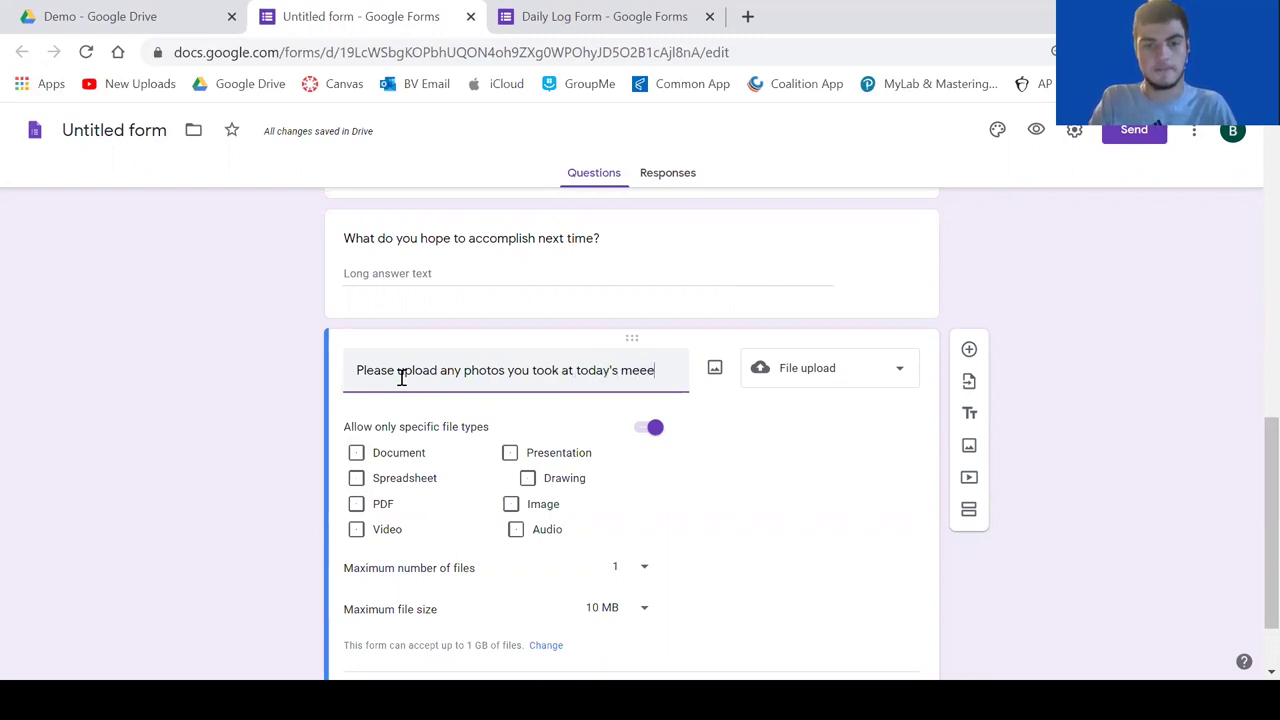
{"action": "type", "text": ":"}
{"action": "left_click", "coordinate": [272, 459]}
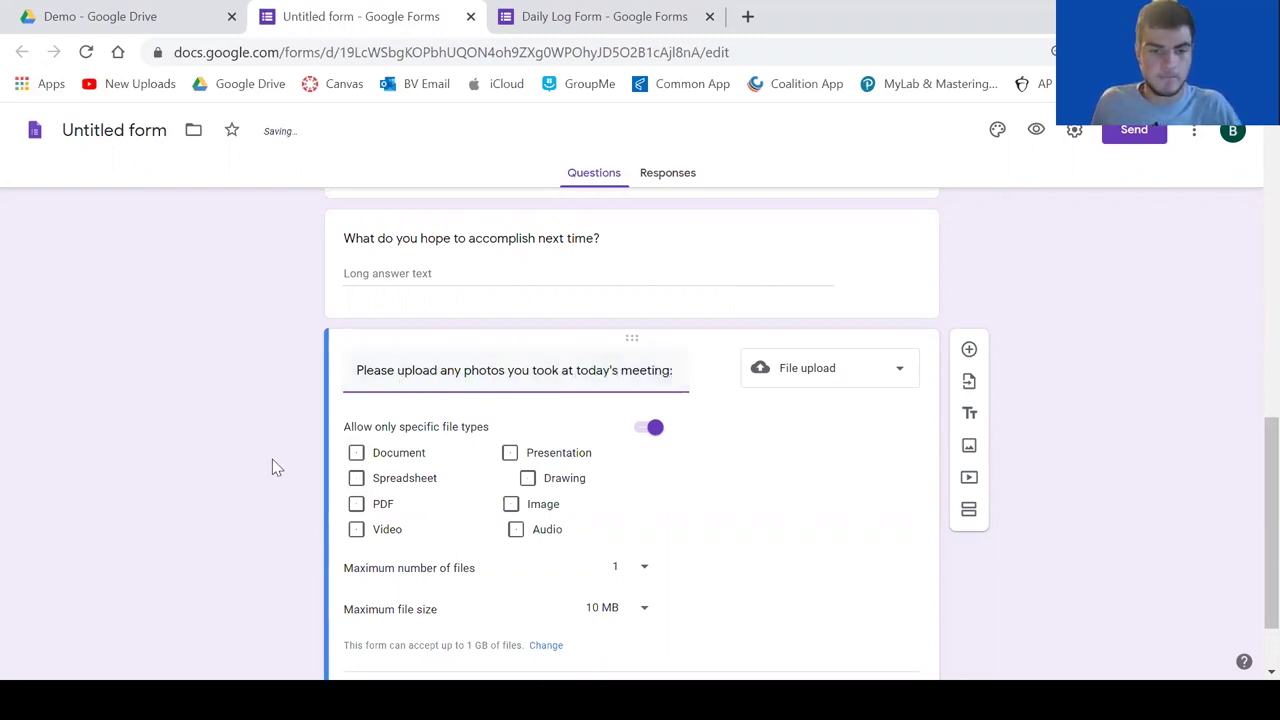
Allow PDF, Image, Drawing and Spreadsheet files in the photo upload question.
{"action": "left_click", "coordinate": [358, 504]}
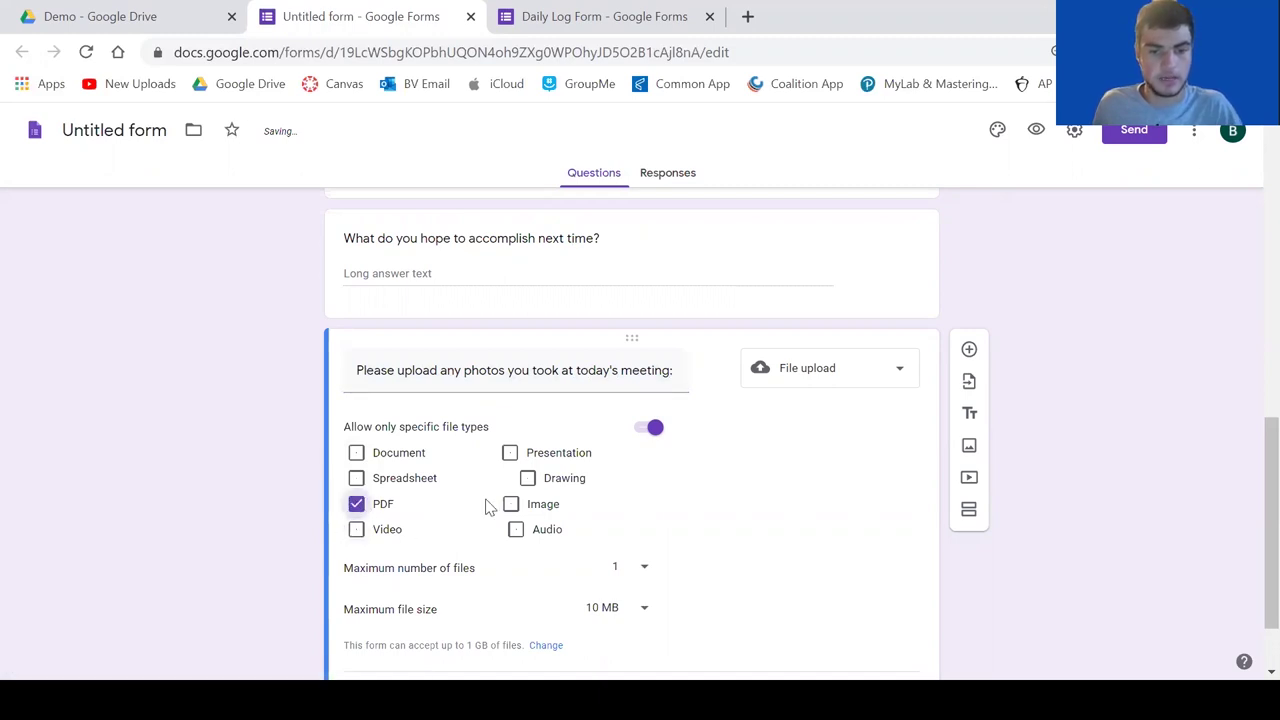
{"action": "left_click", "coordinate": [515, 529]}
{"action": "left_click", "coordinate": [515, 529]}
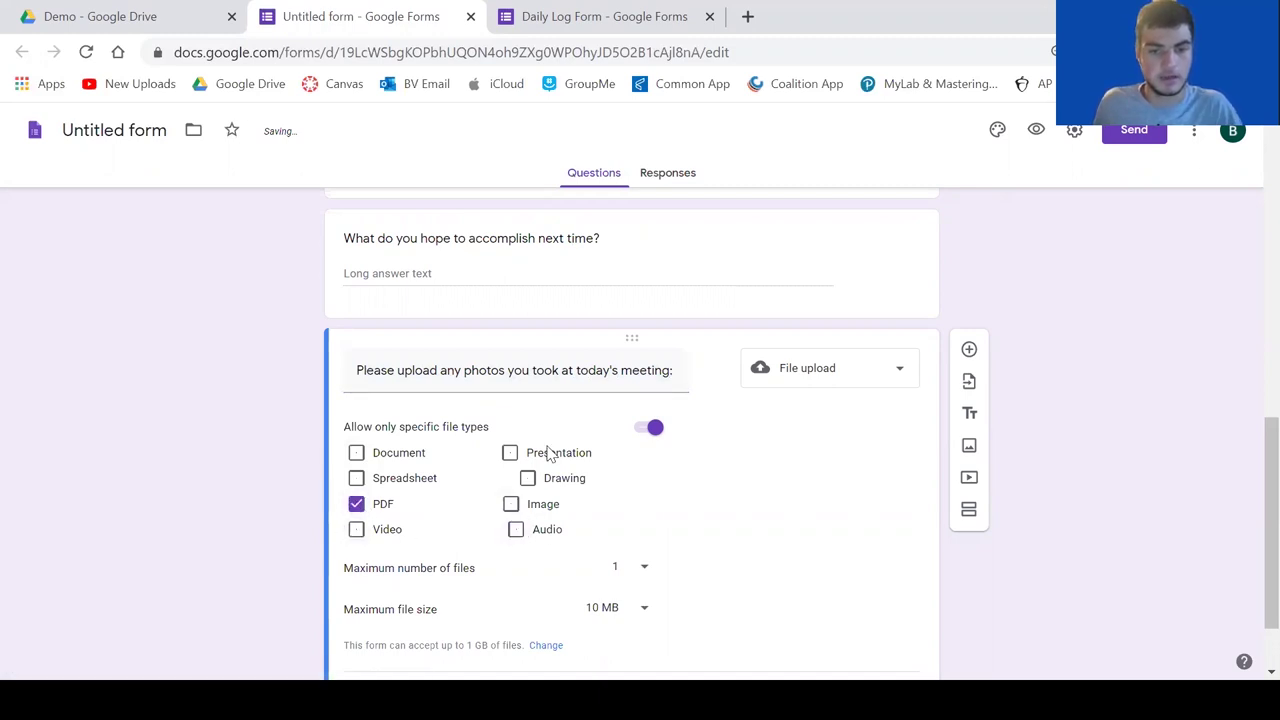
{"action": "left_click", "coordinate": [511, 504]}
{"action": "left_click", "coordinate": [527, 478]}
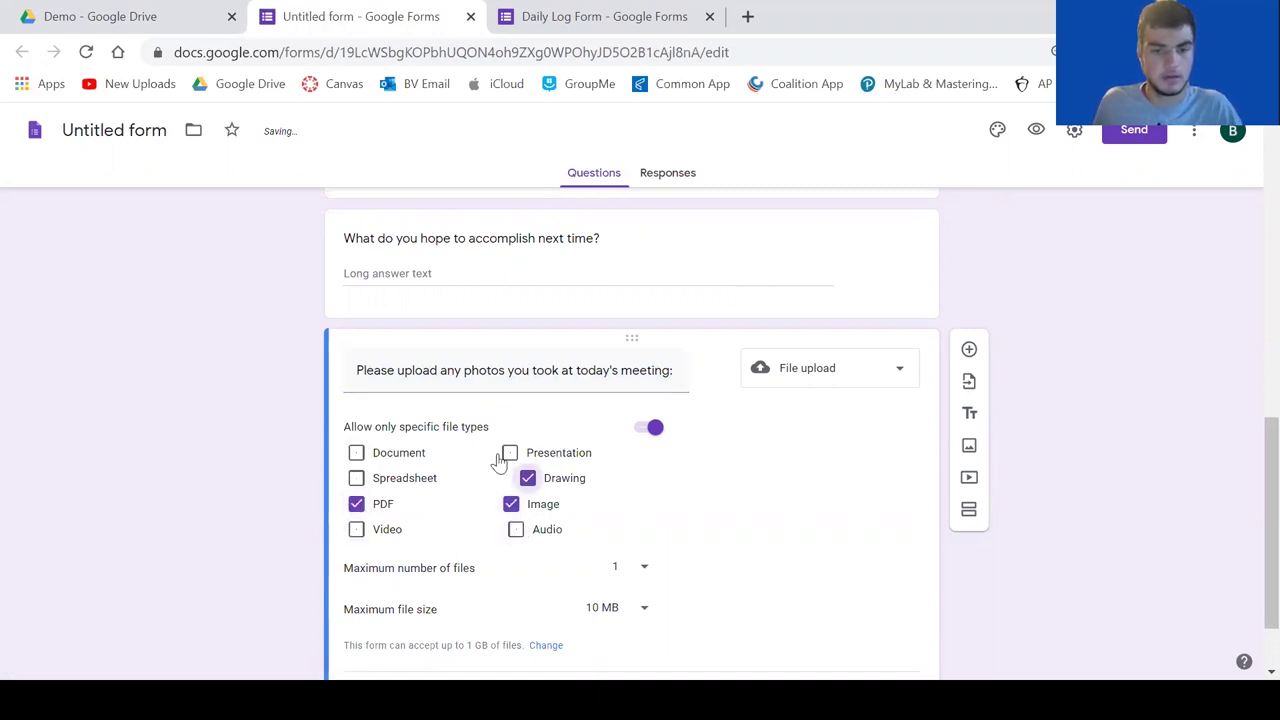
{"action": "left_click", "coordinate": [357, 478]}
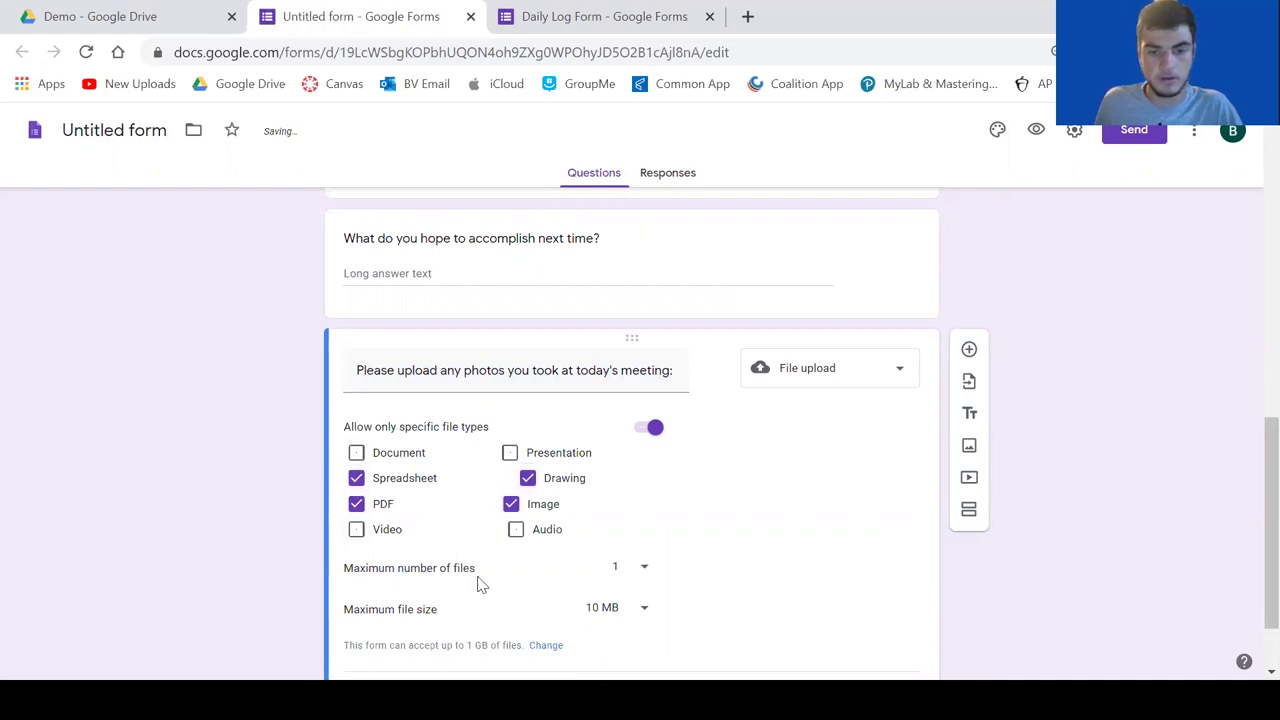
Set the photo upload question's maximum number of files to 10.
{"action": "left_click", "coordinate": [645, 572]}
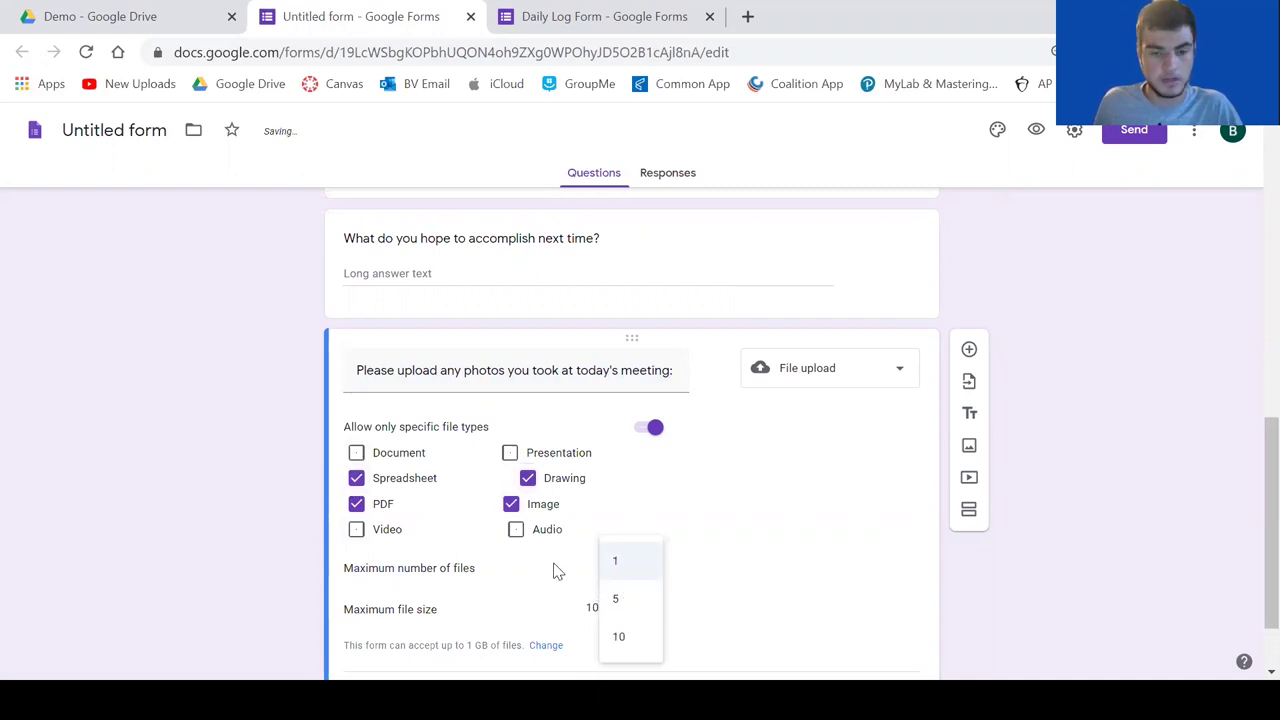
{"action": "left_click", "coordinate": [618, 636]}
{"action": "scroll", "coordinate": [307, 566], "scroll_direction": "down", "scroll_amount": 1}
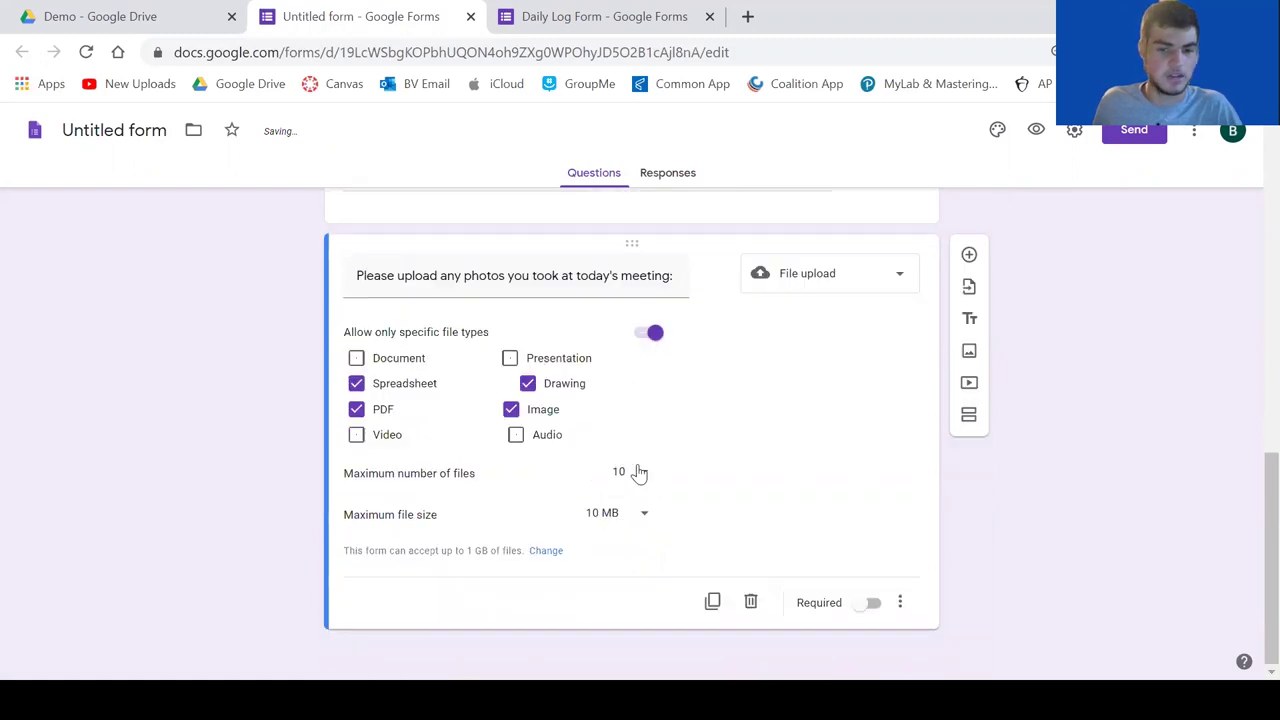
{"action": "left_click", "coordinate": [634, 471]}
{"action": "left_click", "coordinate": [646, 537]}
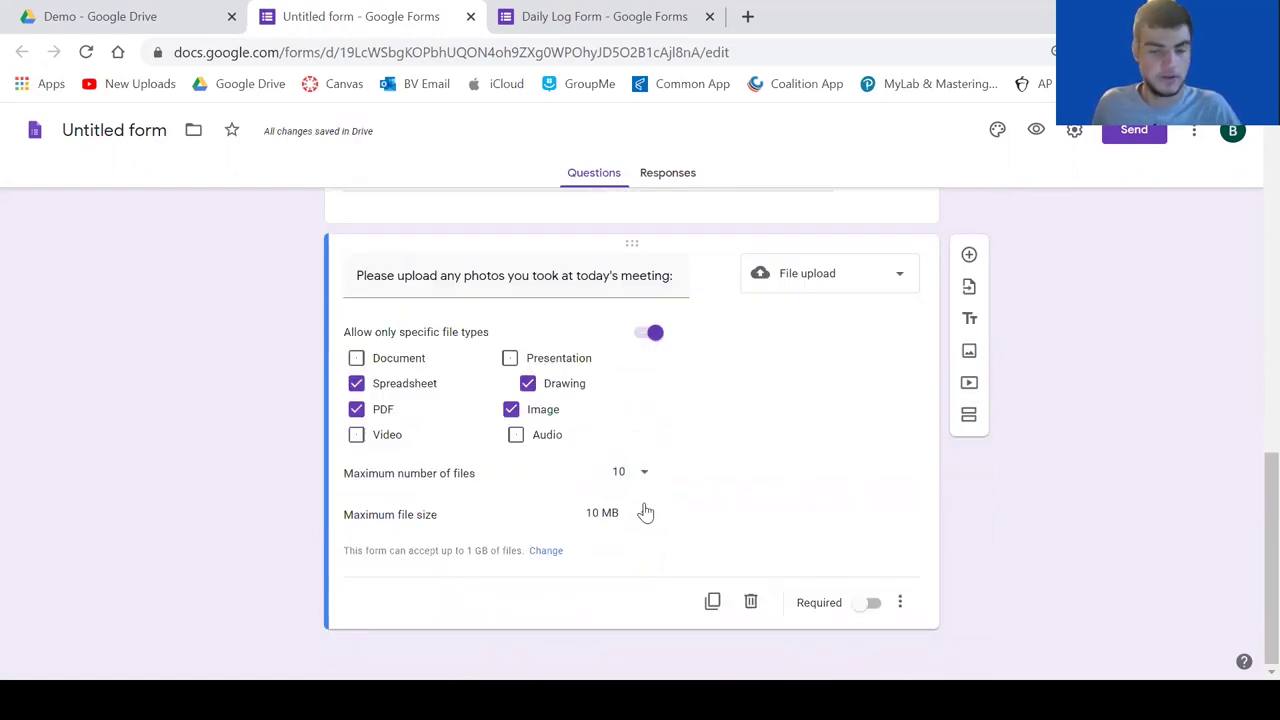
Set the photo upload question's maximum file size to 100 MB.
{"action": "left_click", "coordinate": [646, 512]}
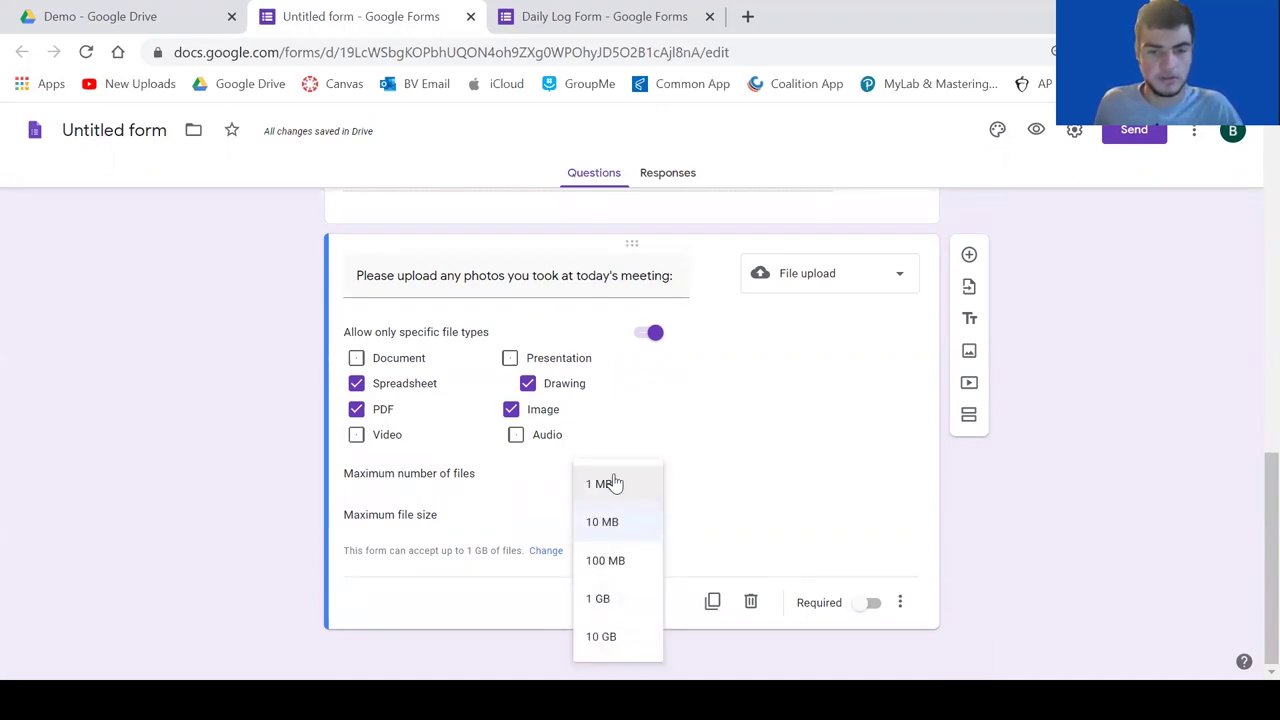
{"action": "left_click", "coordinate": [609, 597]}
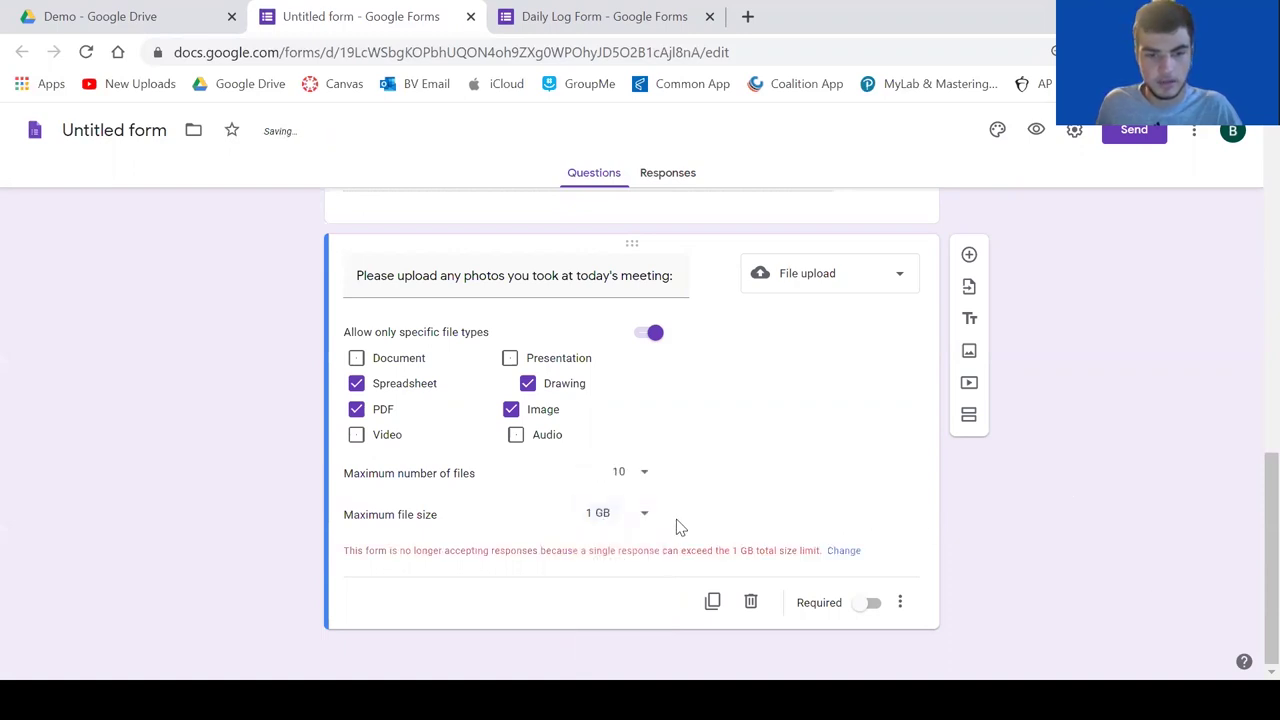
{"action": "left_click", "coordinate": [640, 518]}
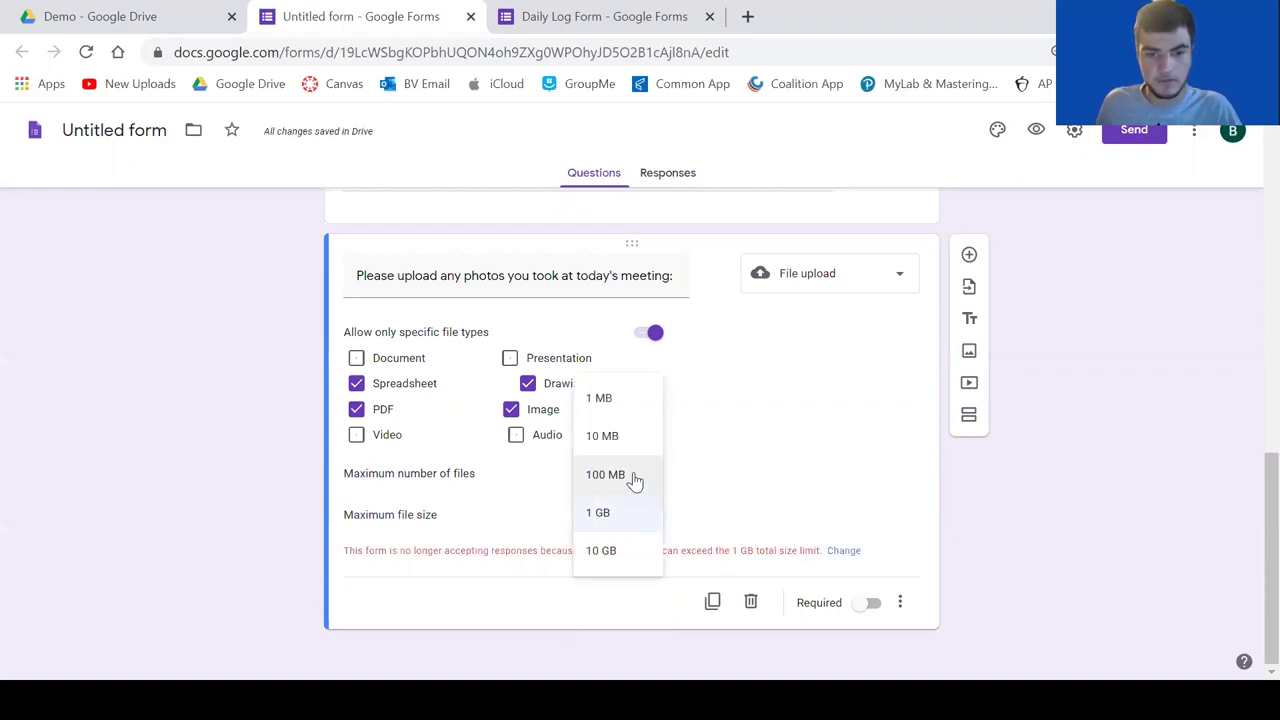
{"action": "left_click", "coordinate": [630, 476]}
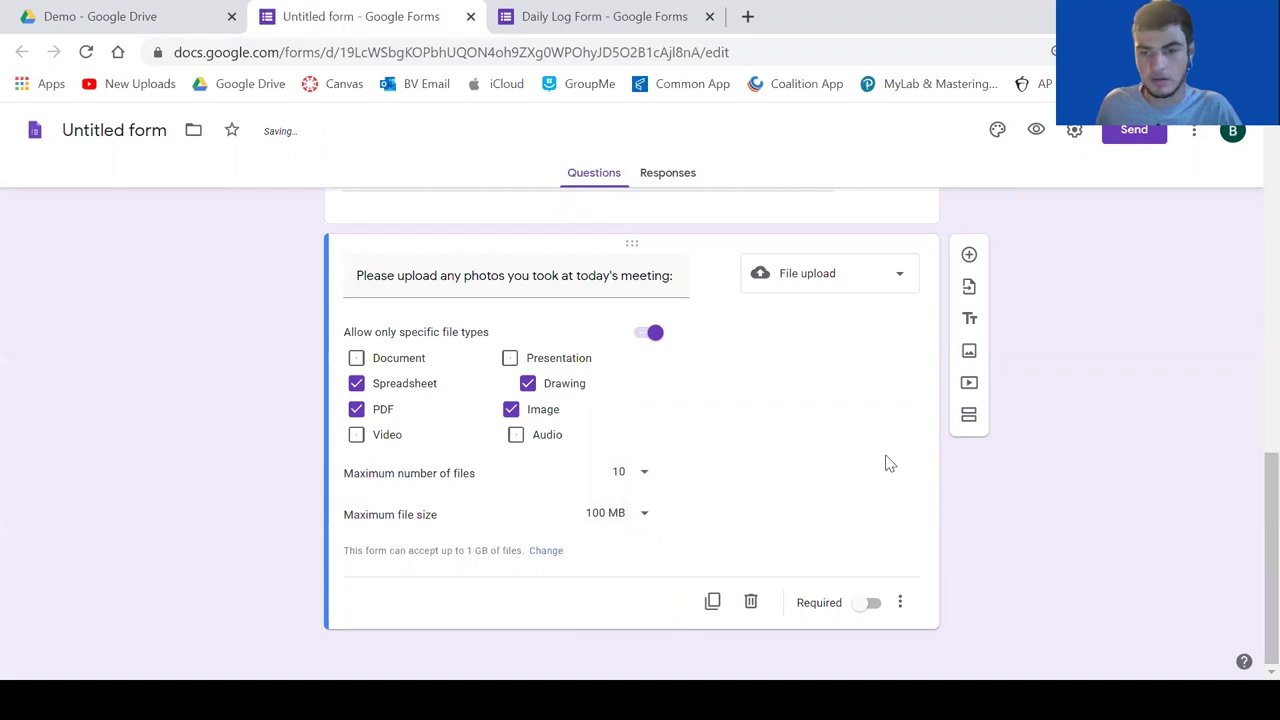
Open the form's theme options and start uploading a header image from the computer.
{"action": "scroll", "coordinate": [876, 440], "scroll_direction": "up", "scroll_amount": 10}
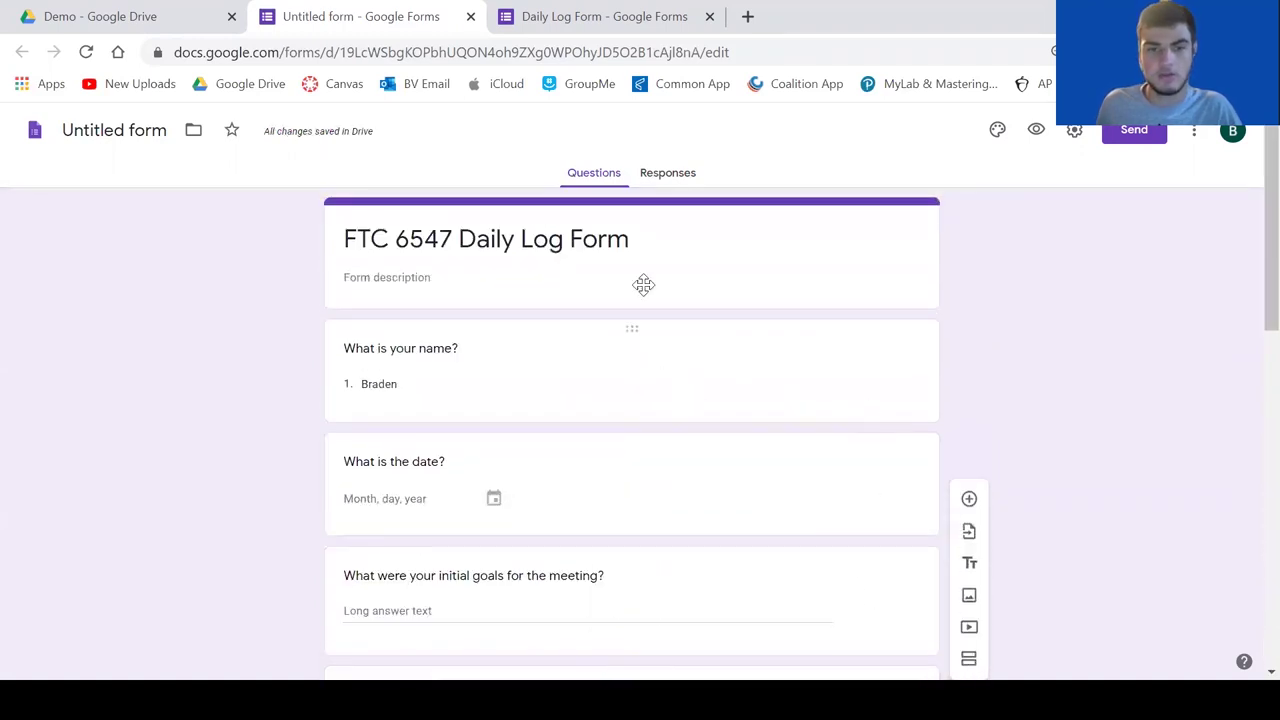
{"action": "left_click", "coordinate": [997, 129]}
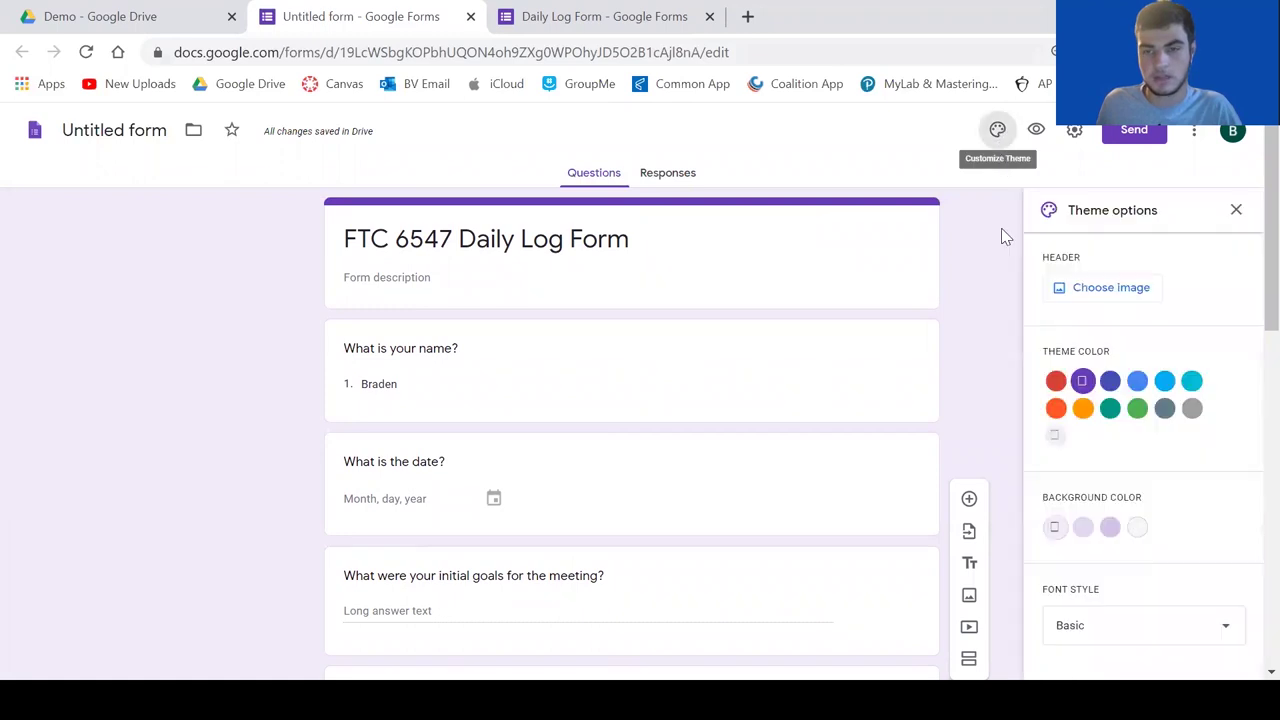
{"action": "left_click", "coordinate": [1108, 287]}
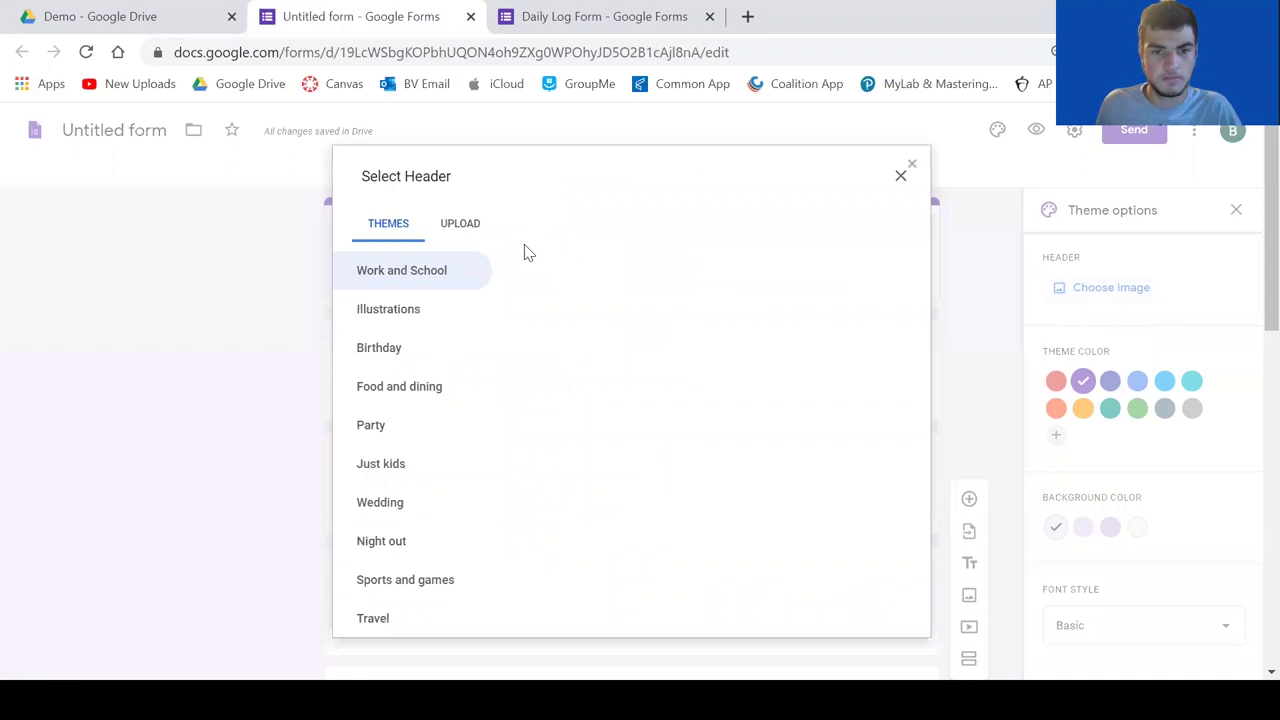
{"action": "left_click", "coordinate": [477, 228]}
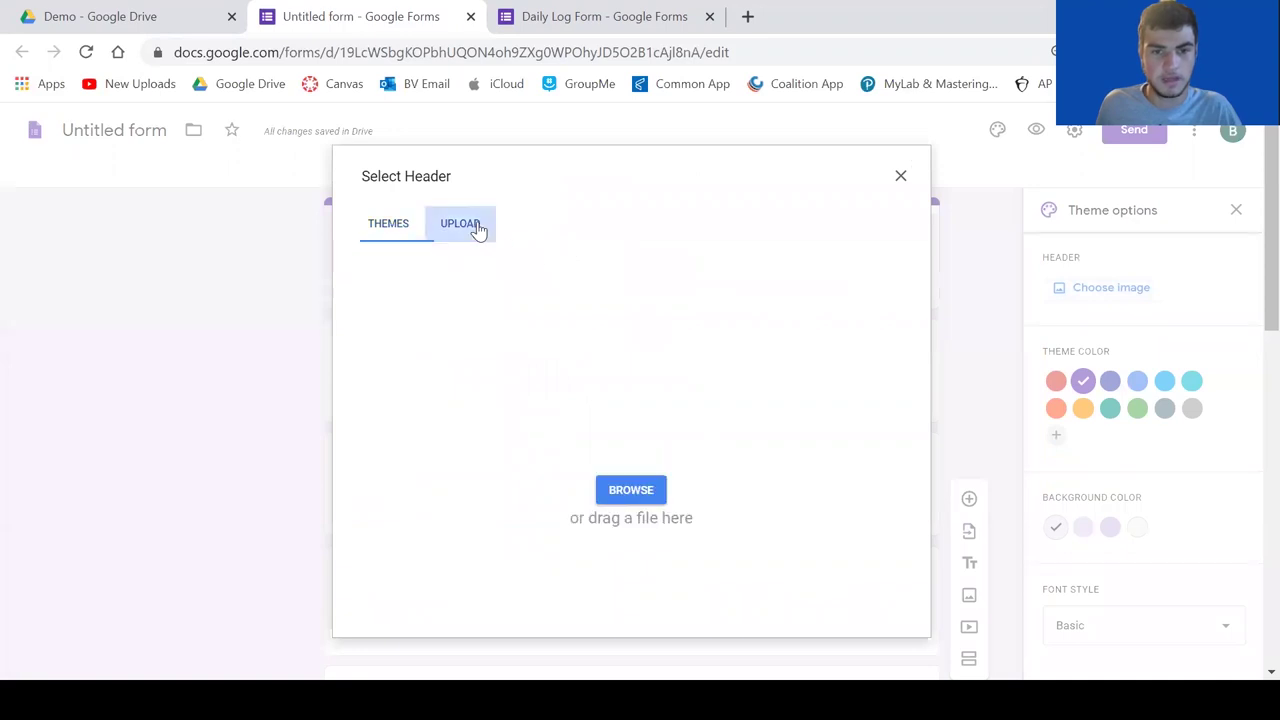
{"action": "left_click", "coordinate": [631, 490]}
{"action": "left_click", "coordinate": [777, 245]}
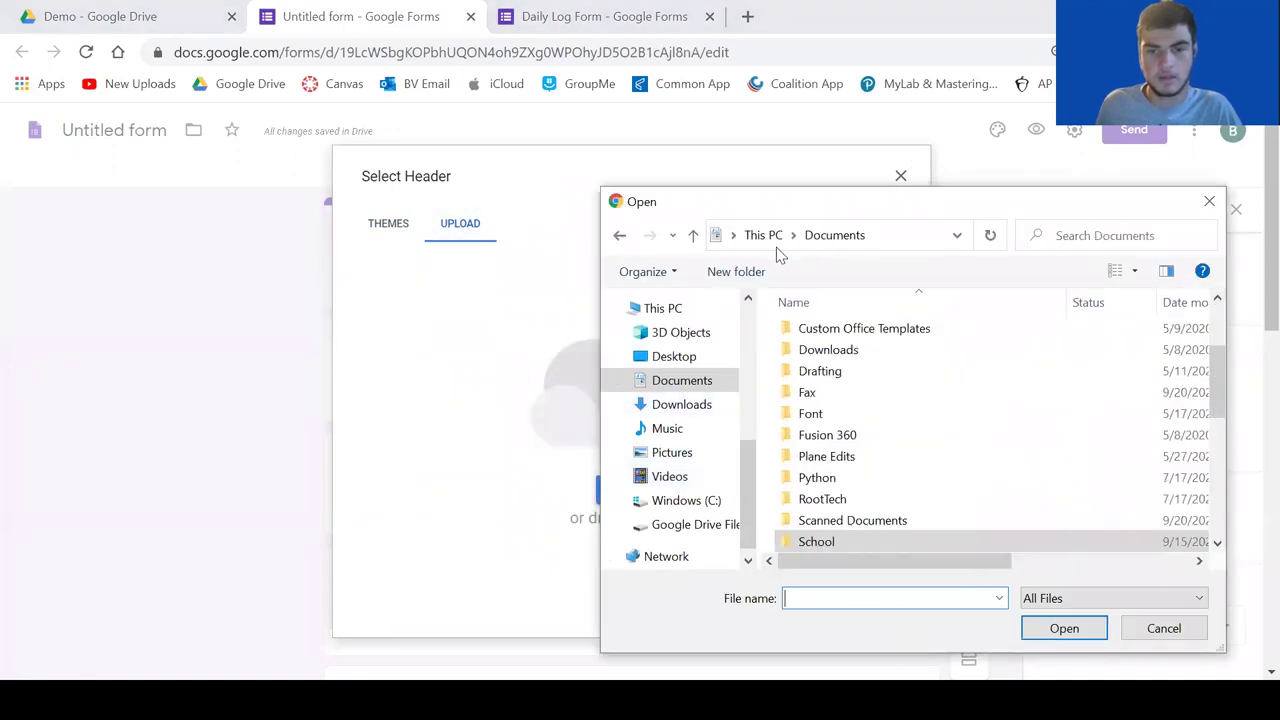
Browse Google Drive to Robotics, 6. 20-21 6547, 8. Outreach, Engineering Notebook Tutorial, Demo, and open the Image Files folder.
{"action": "scroll", "coordinate": [655, 500], "scroll_direction": "up", "scroll_amount": 3}
{"action": "left_click", "coordinate": [684, 454]}
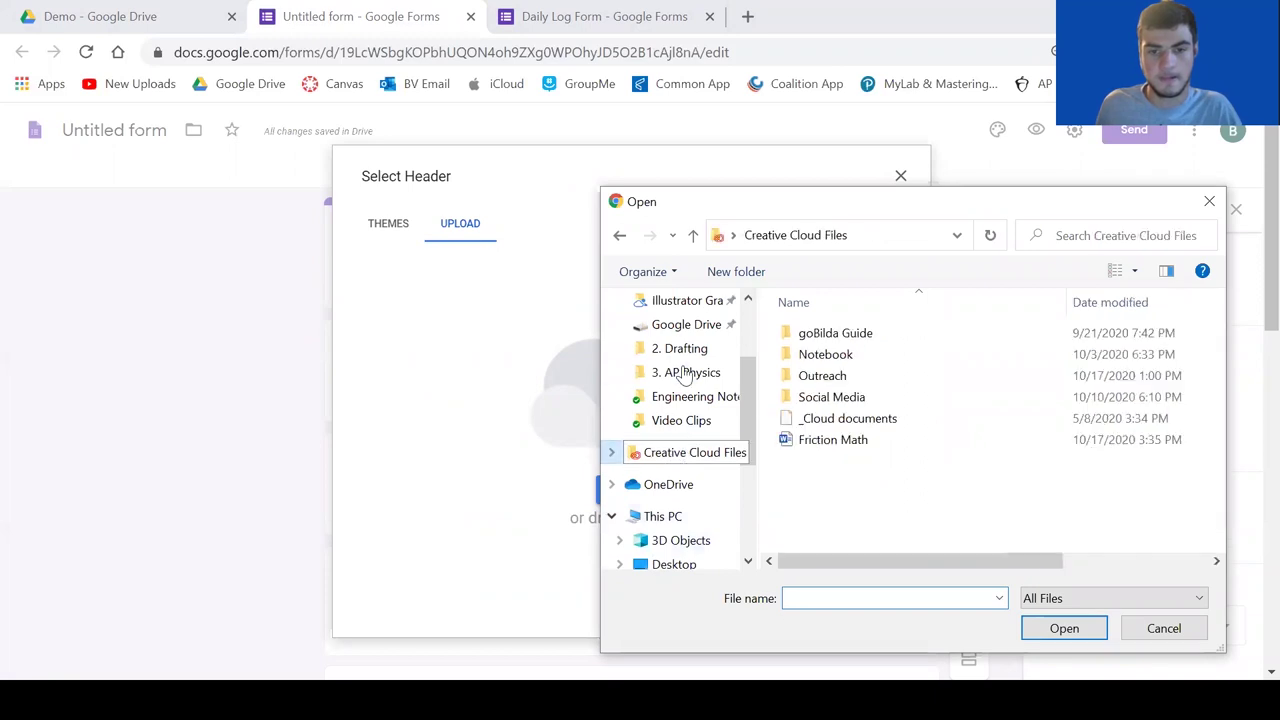
{"action": "left_click", "coordinate": [679, 348]}
{"action": "left_click", "coordinate": [686, 324]}
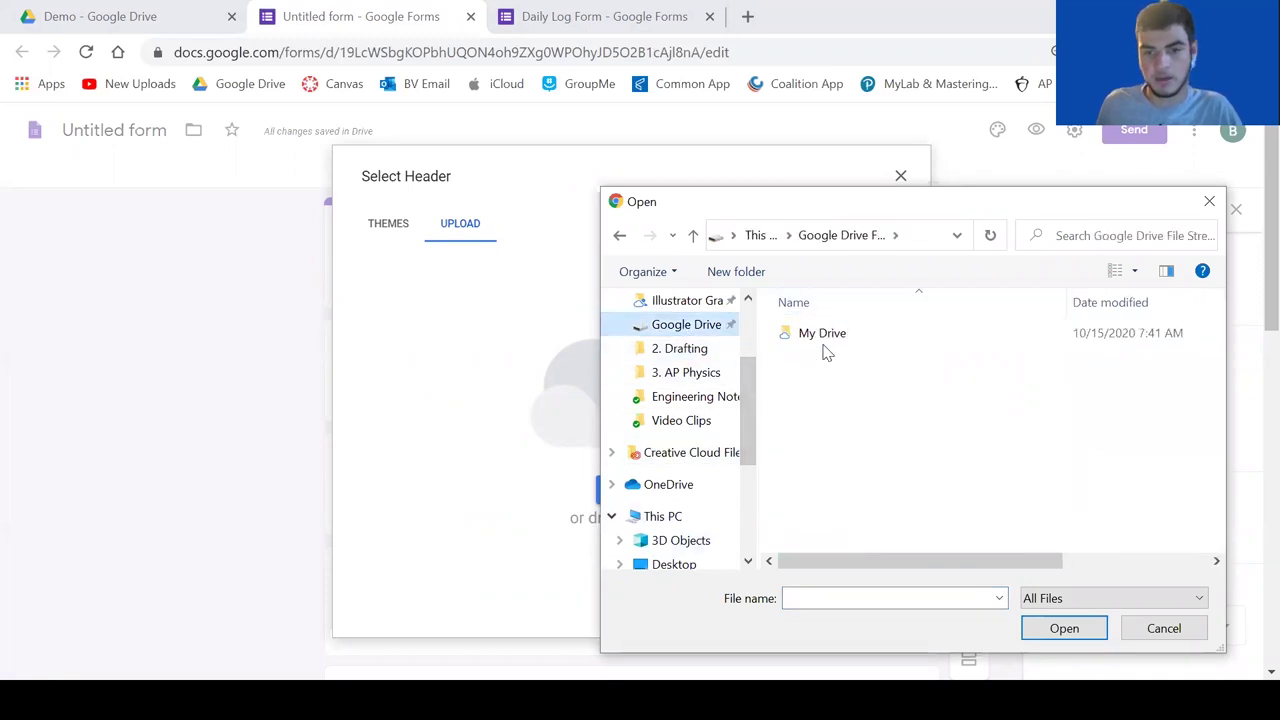
{"action": "double_click", "coordinate": [824, 340]}
{"action": "double_click", "coordinate": [826, 443]}
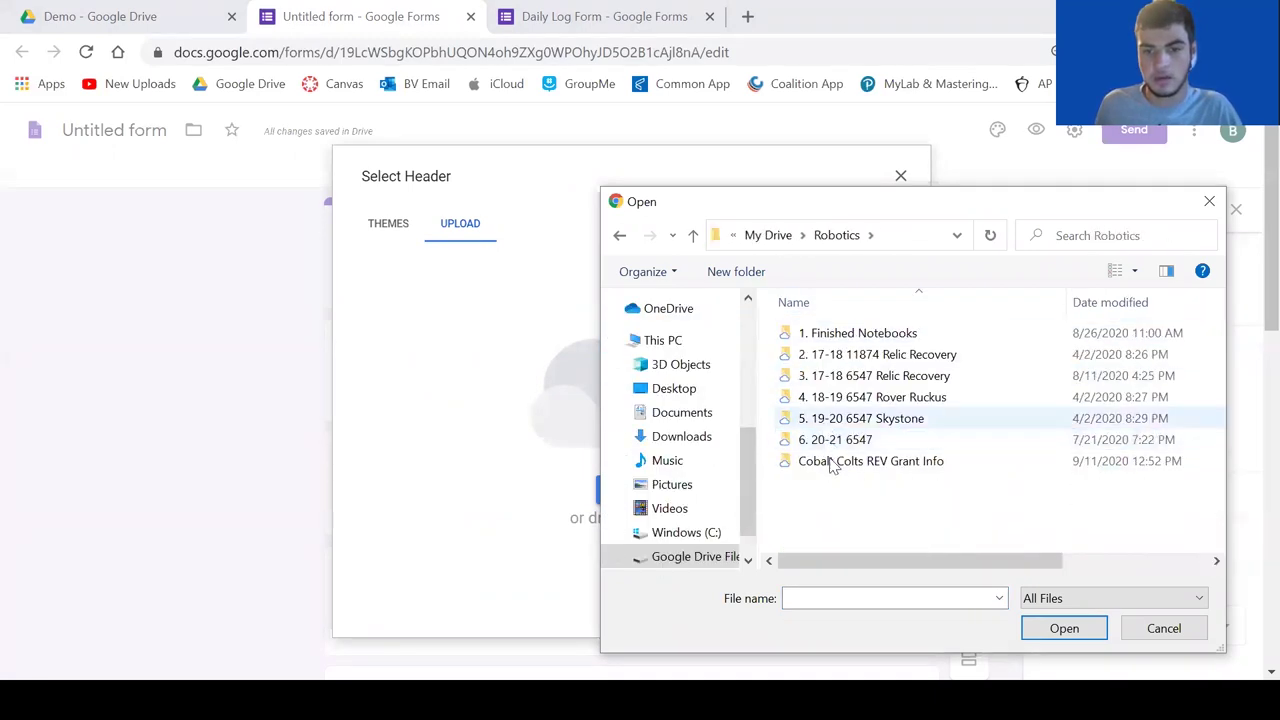
{"action": "double_click", "coordinate": [830, 440]}
{"action": "double_click", "coordinate": [830, 481]}
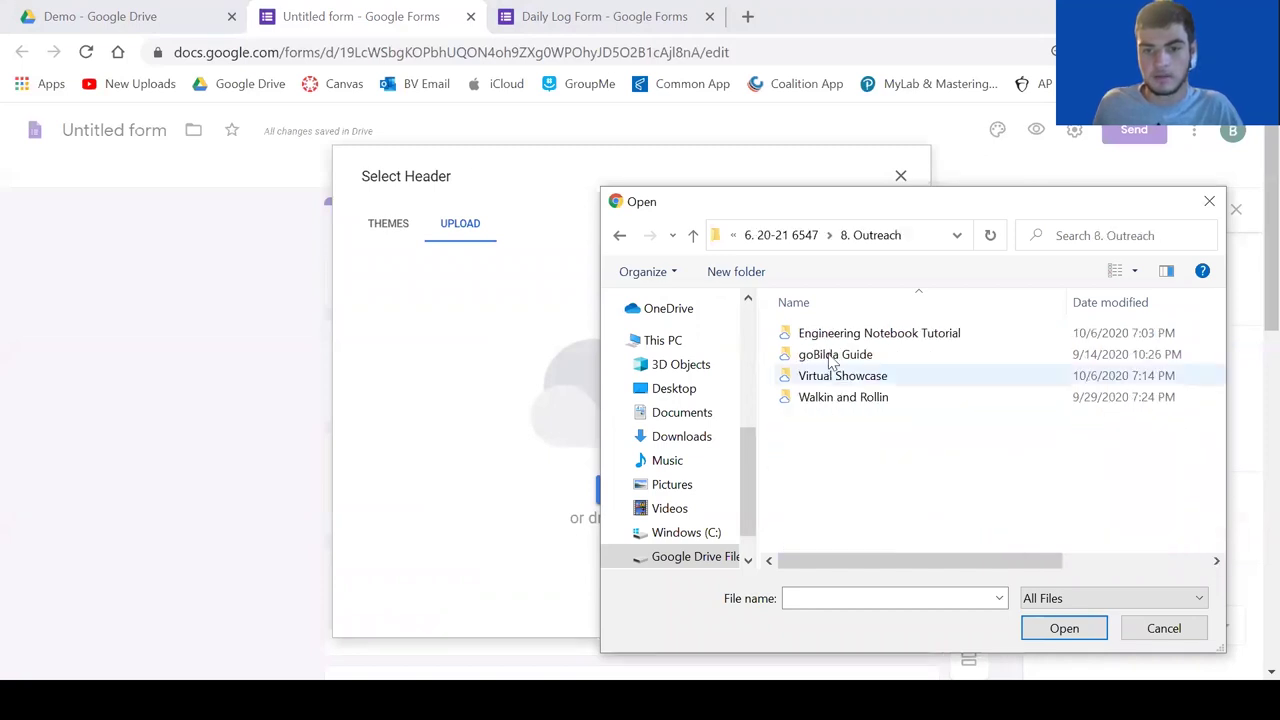
{"action": "double_click", "coordinate": [840, 334]}
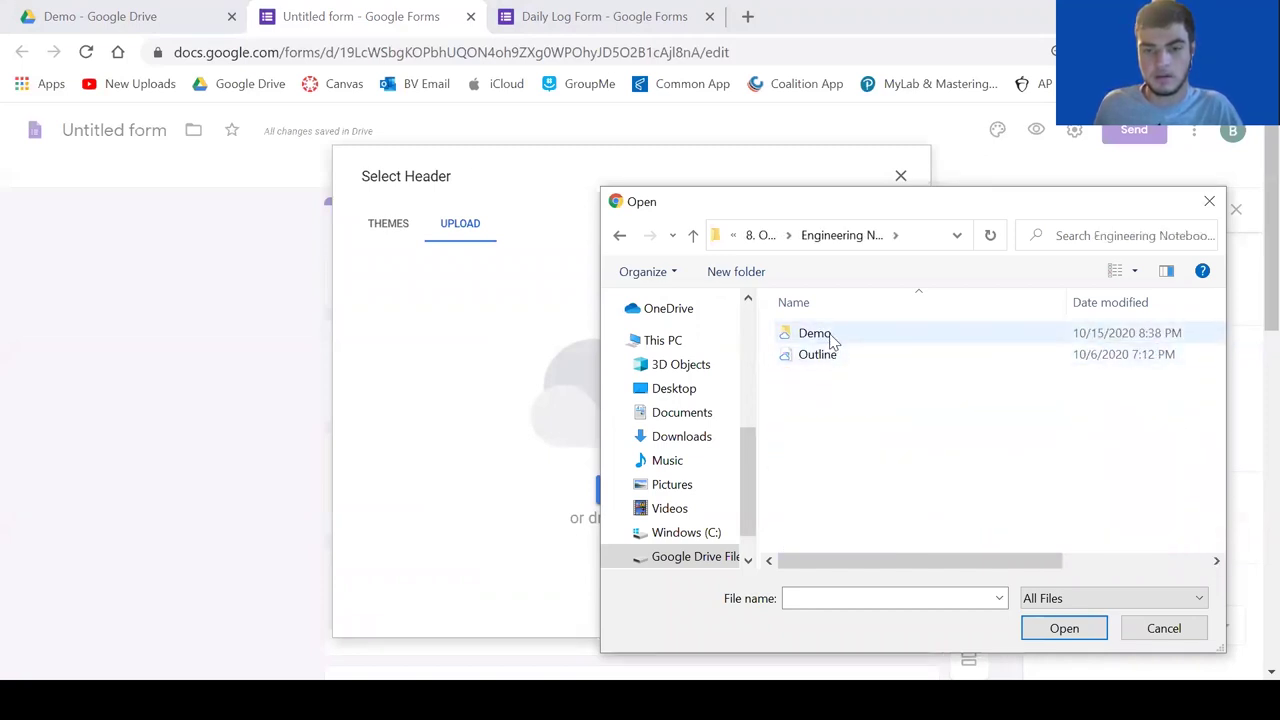
{"action": "double_click", "coordinate": [832, 340]}
{"action": "double_click", "coordinate": [836, 354]}
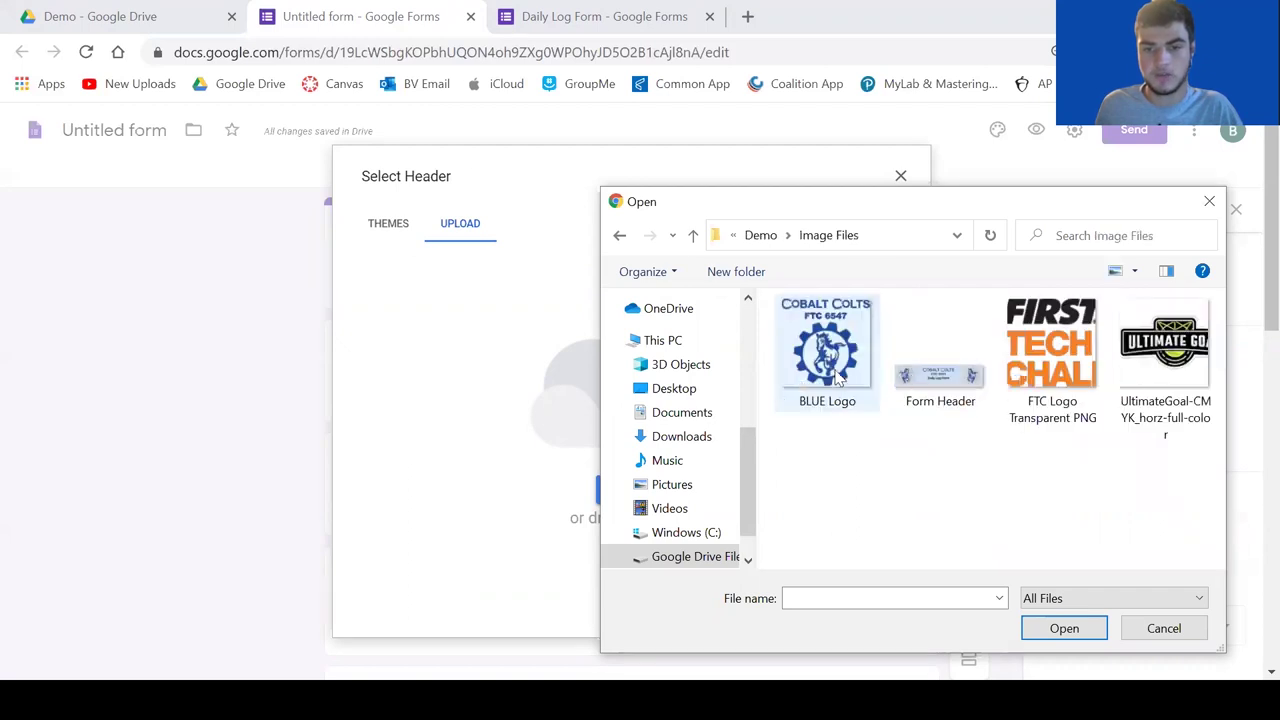
Upload the Form Header image and apply it as the form's header.
{"action": "left_click", "coordinate": [937, 383]}
{"action": "double_click", "coordinate": [935, 380]}
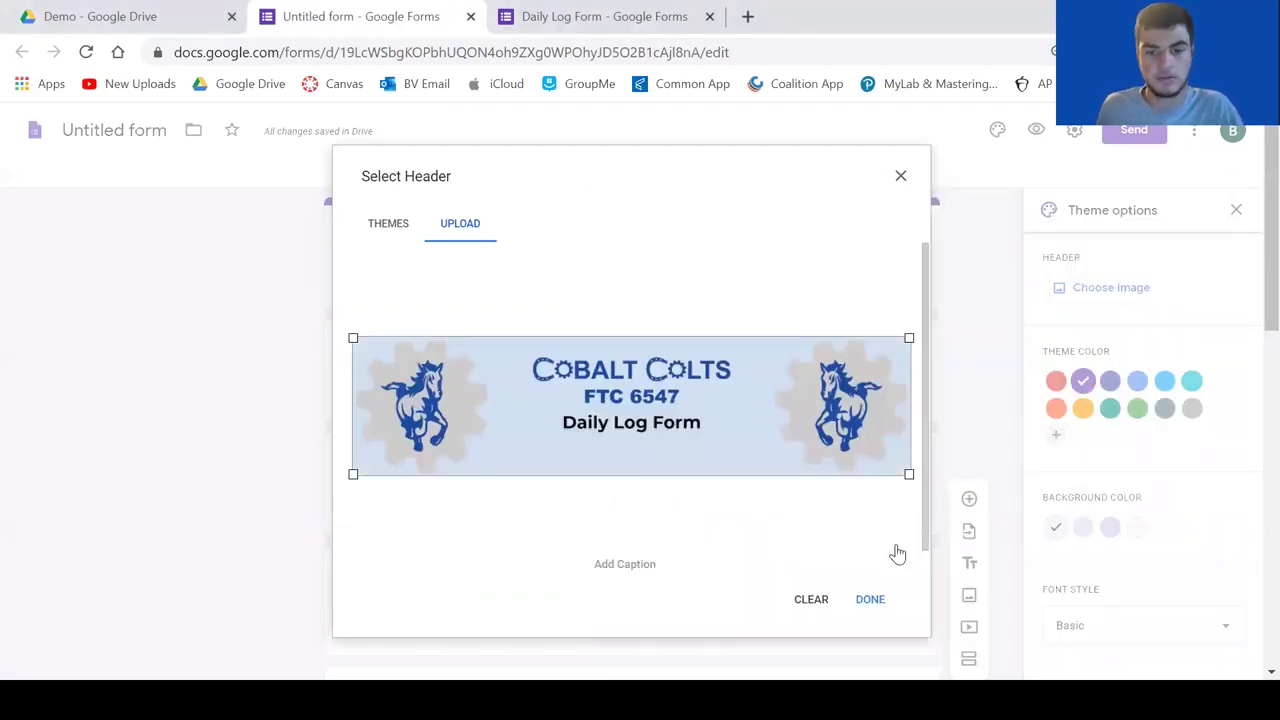
{"action": "left_click", "coordinate": [866, 606]}
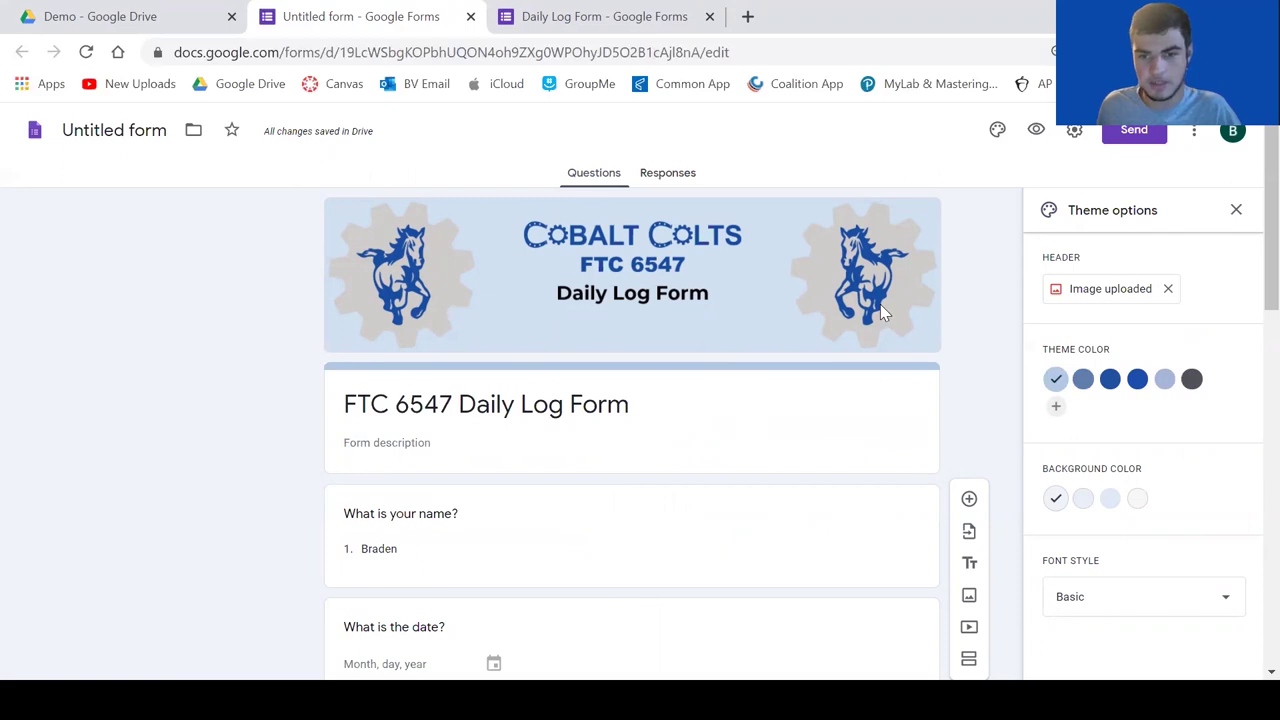
Set the form's background color to the third, light blue shade, keep the Basic font style and close the theme options.
{"action": "left_click", "coordinate": [1110, 498]}
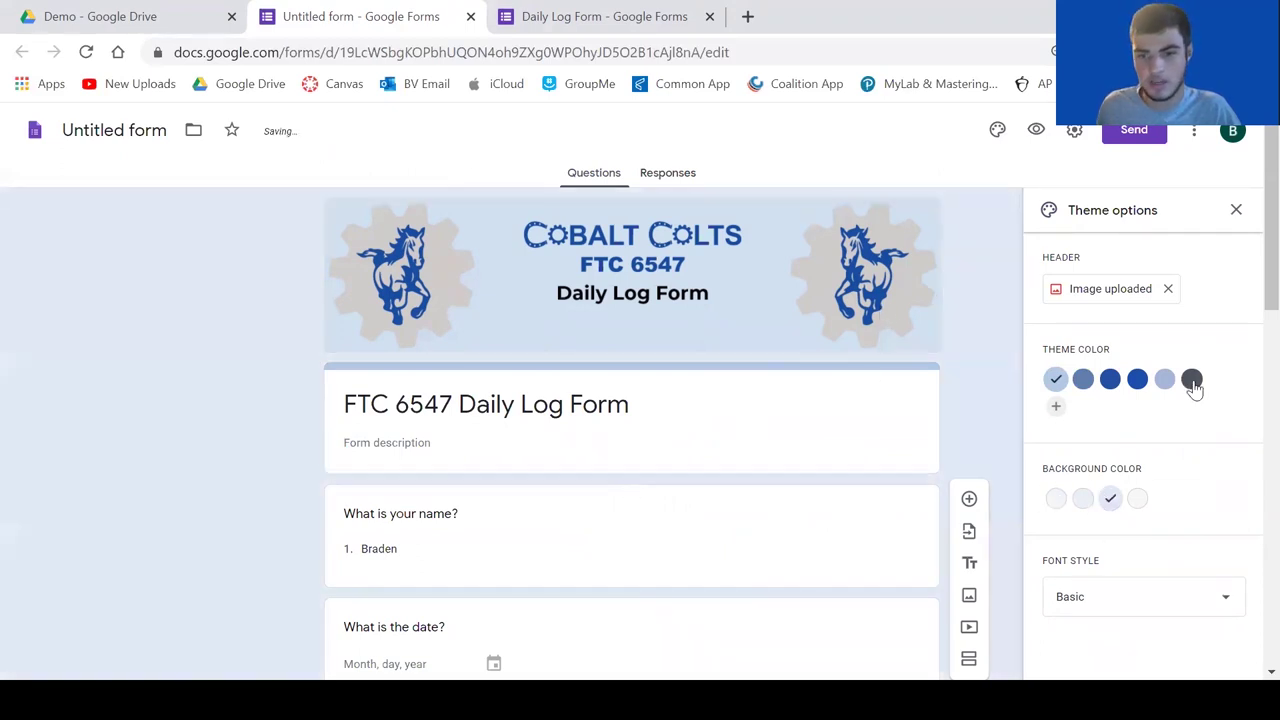
{"action": "scroll", "coordinate": [1134, 508], "scroll_direction": "down", "scroll_amount": 3}
{"action": "left_click", "coordinate": [1130, 597]}
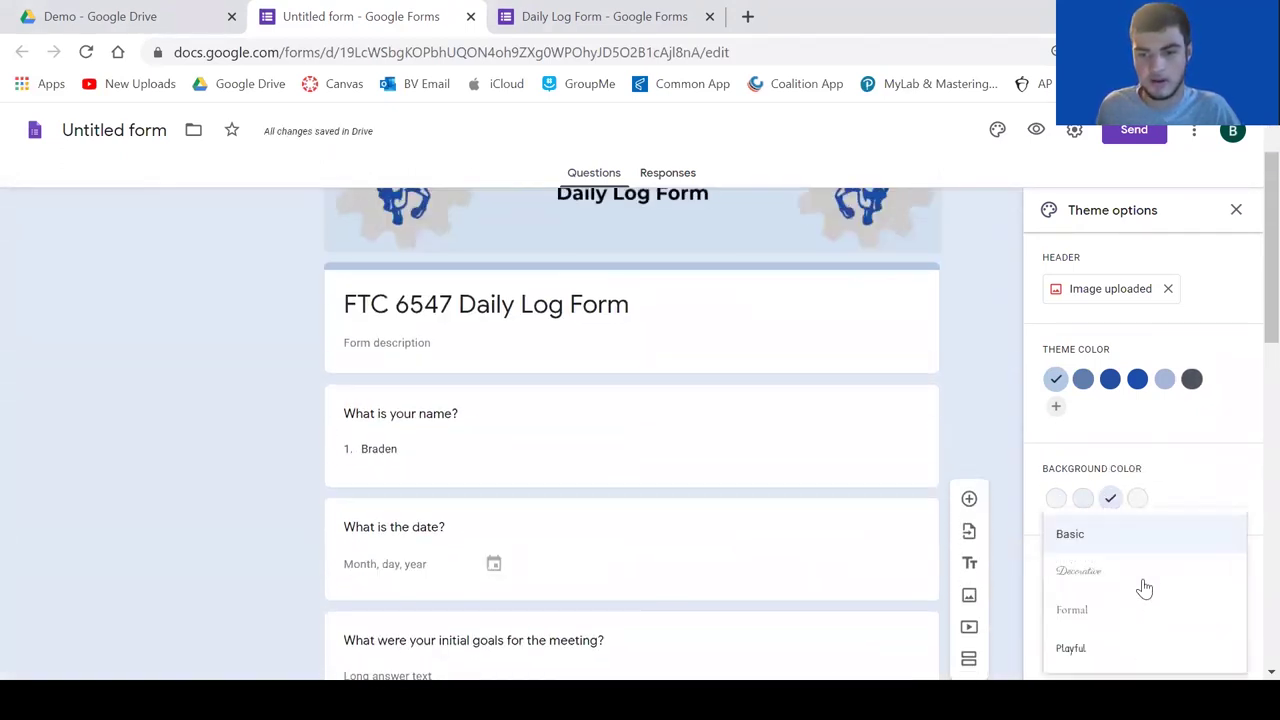
{"action": "left_click", "coordinate": [980, 340]}
{"action": "left_click", "coordinate": [1236, 210]}
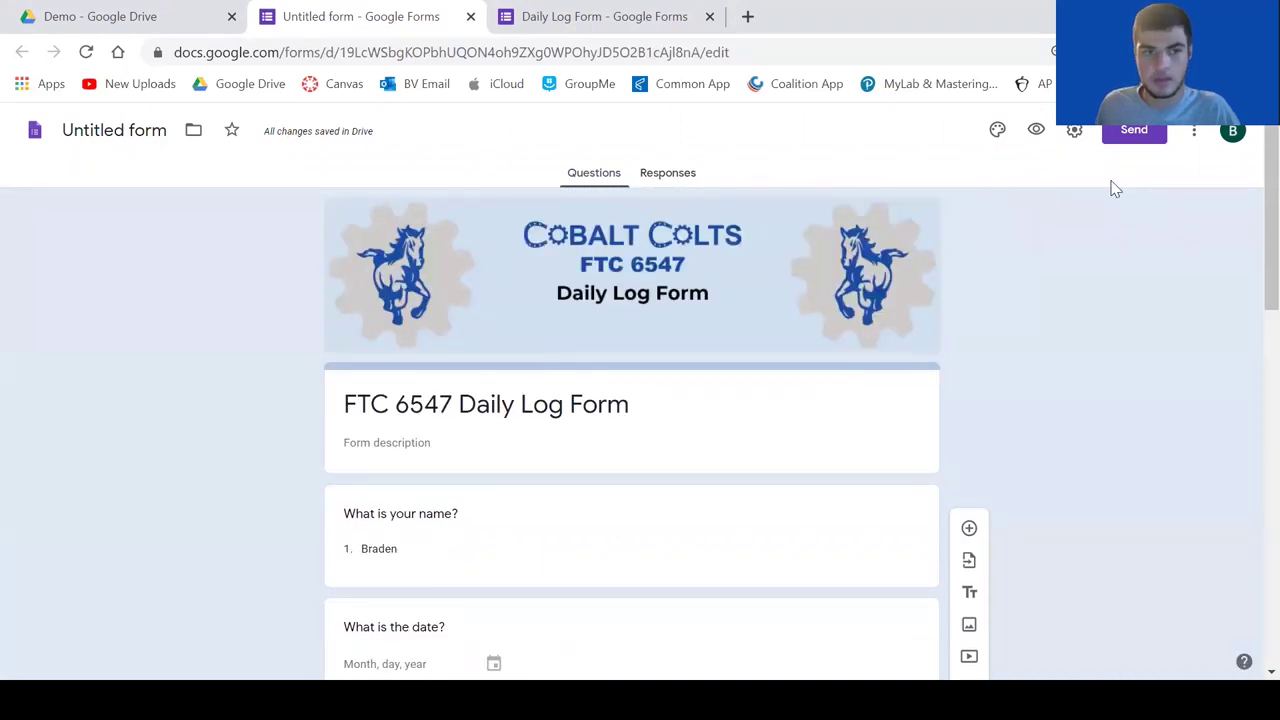
In the form's general settings, remove the restriction to users in Blue Valley School District and its trusted organizations.
{"action": "left_click", "coordinate": [1074, 131]}
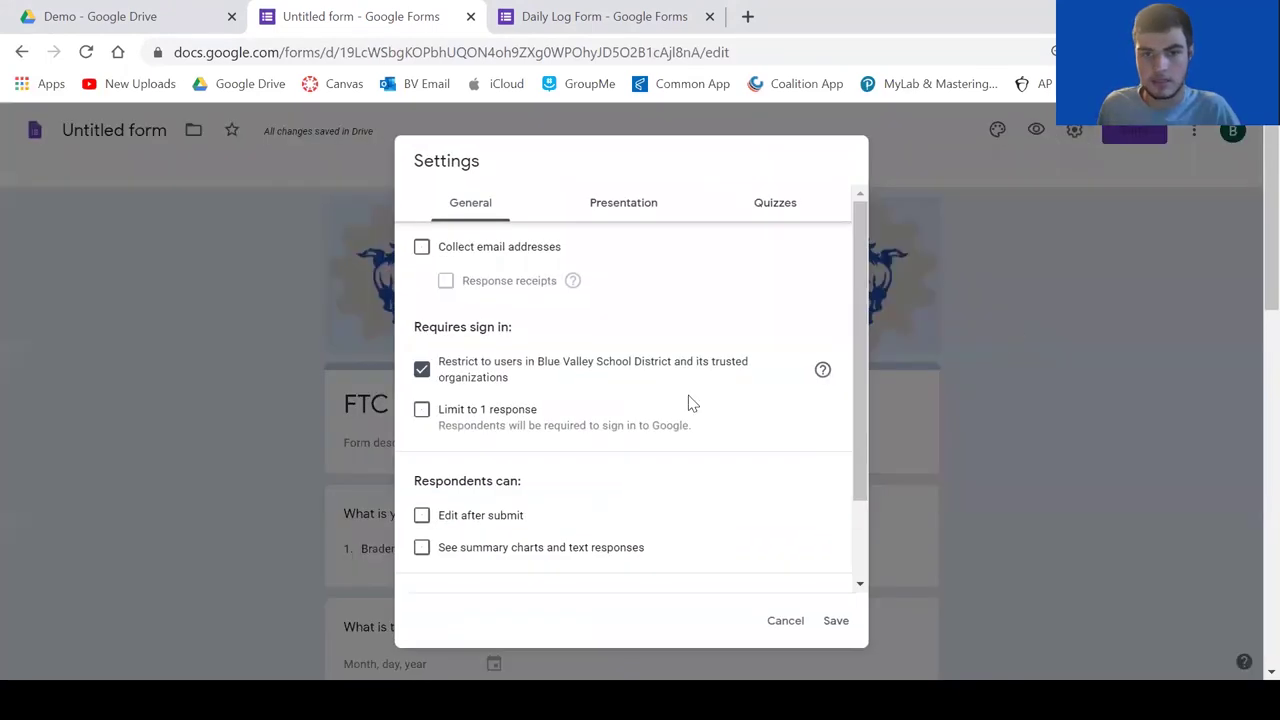
{"action": "left_click", "coordinate": [421, 369]}
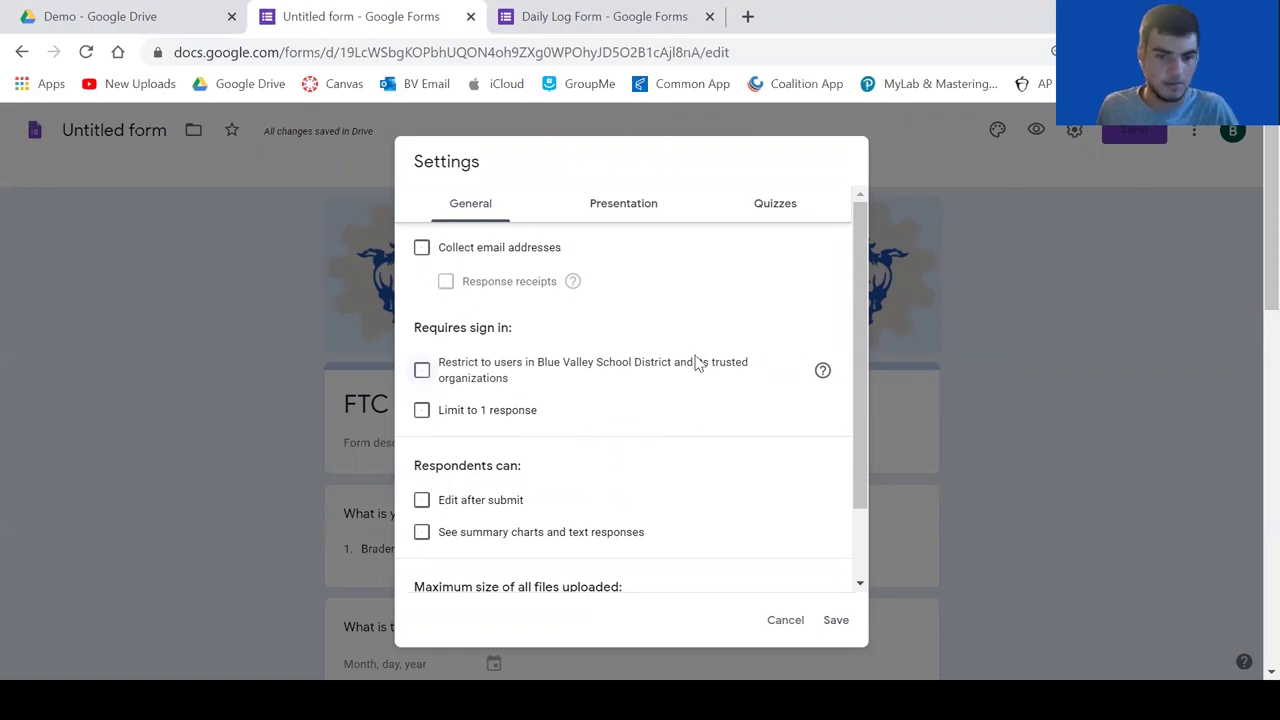
{"action": "scroll", "coordinate": [559, 444], "scroll_direction": "down", "scroll_amount": 1}
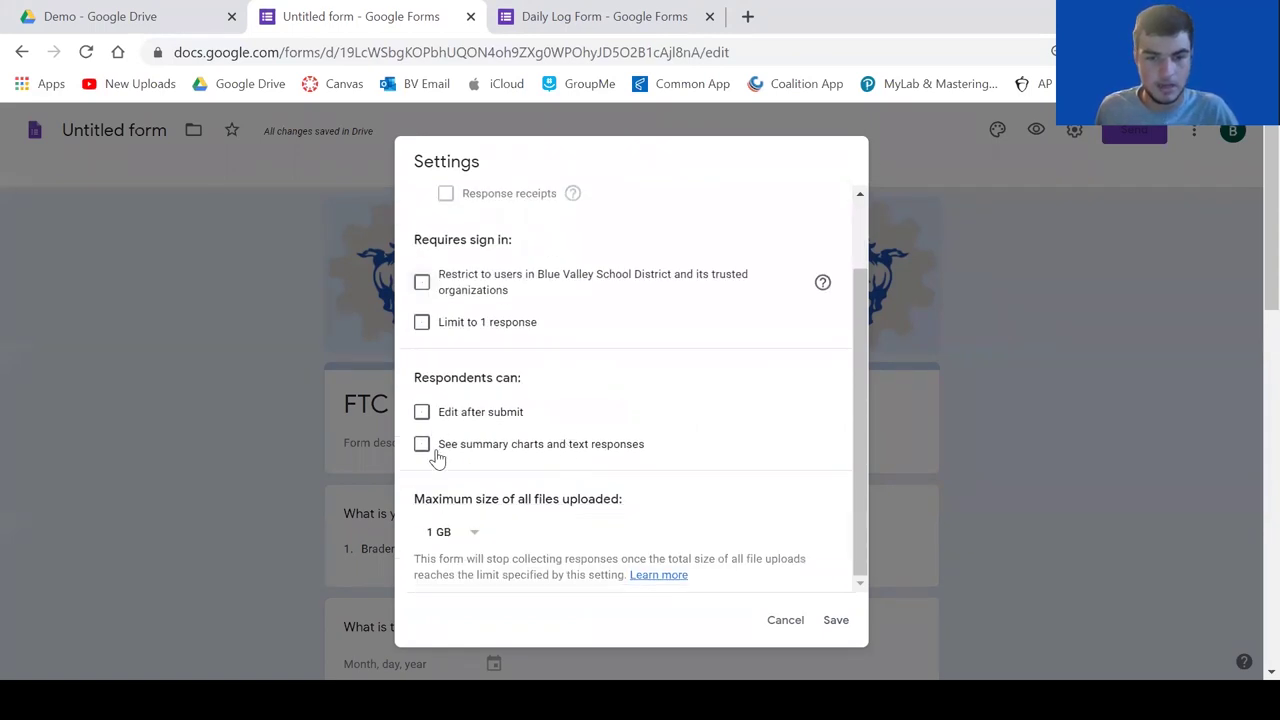
{"action": "scroll", "coordinate": [425, 450], "scroll_direction": "up", "scroll_amount": 1}
Allow respondents to edit after submitting and to see summary charts and text responses.
{"action": "left_click", "coordinate": [421, 500]}
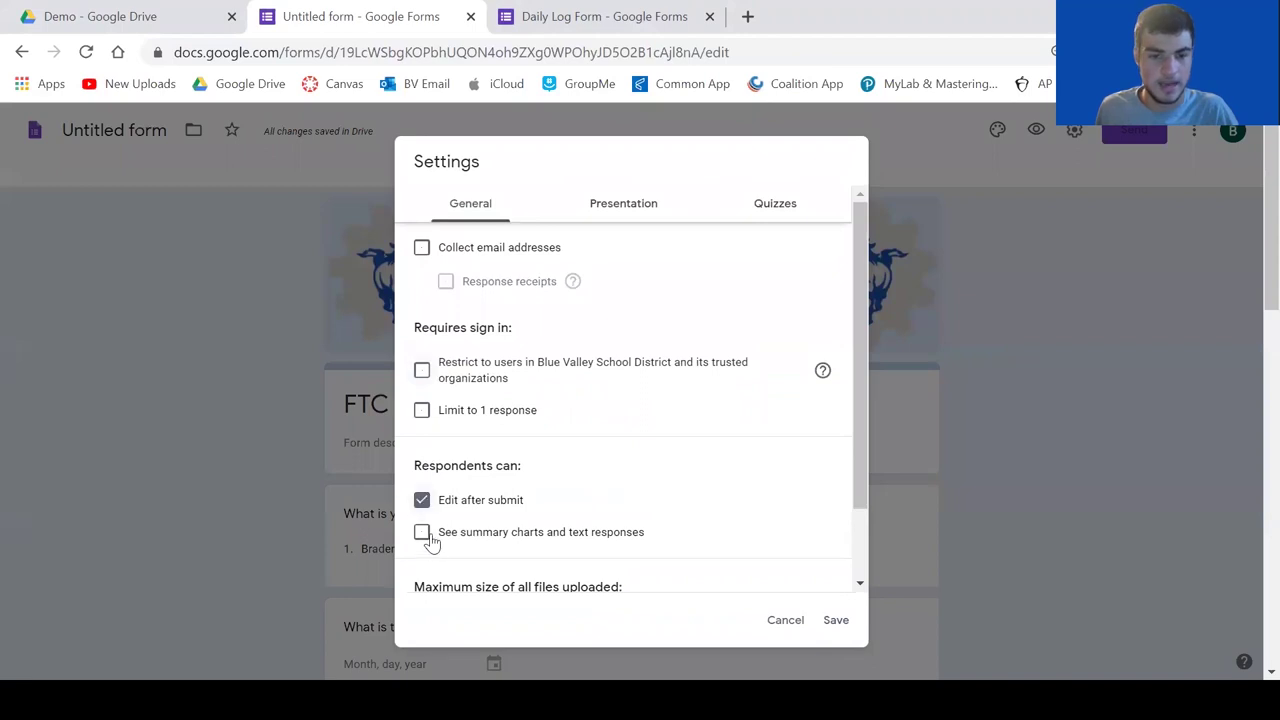
{"action": "left_click", "coordinate": [421, 534]}
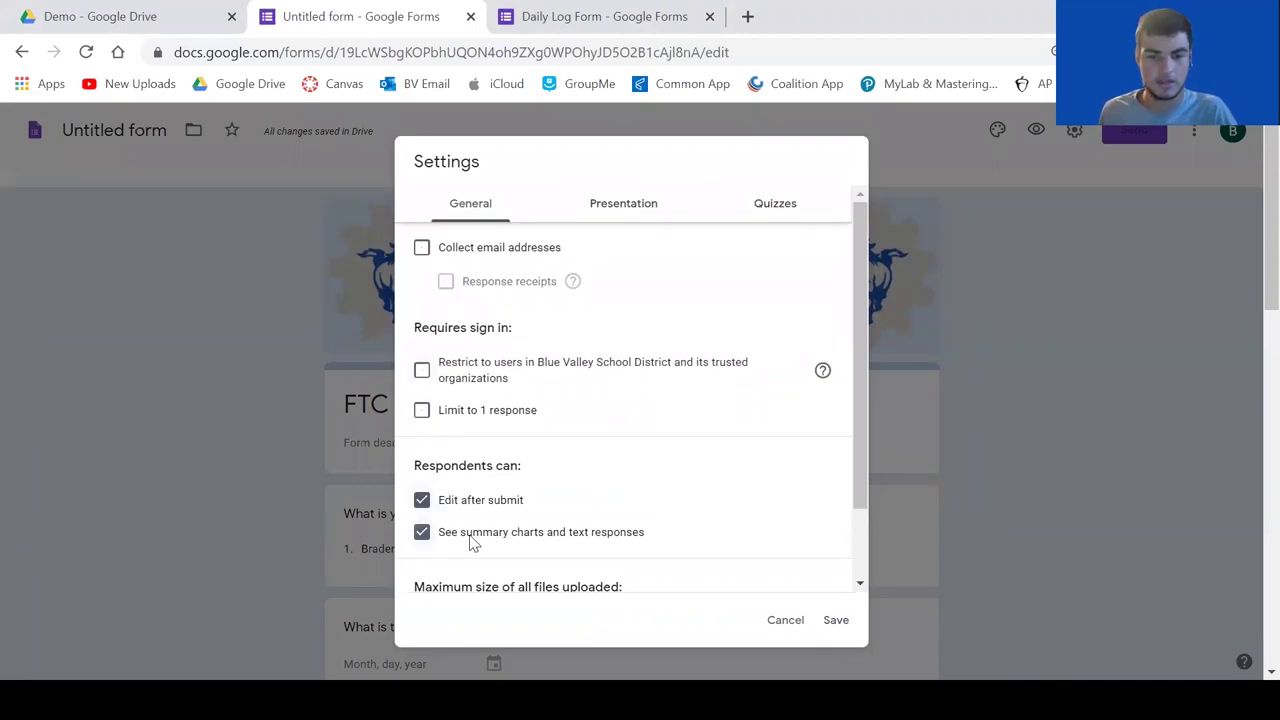
{"action": "left_click", "coordinate": [705, 548]}
{"action": "left_click", "coordinate": [426, 535]}
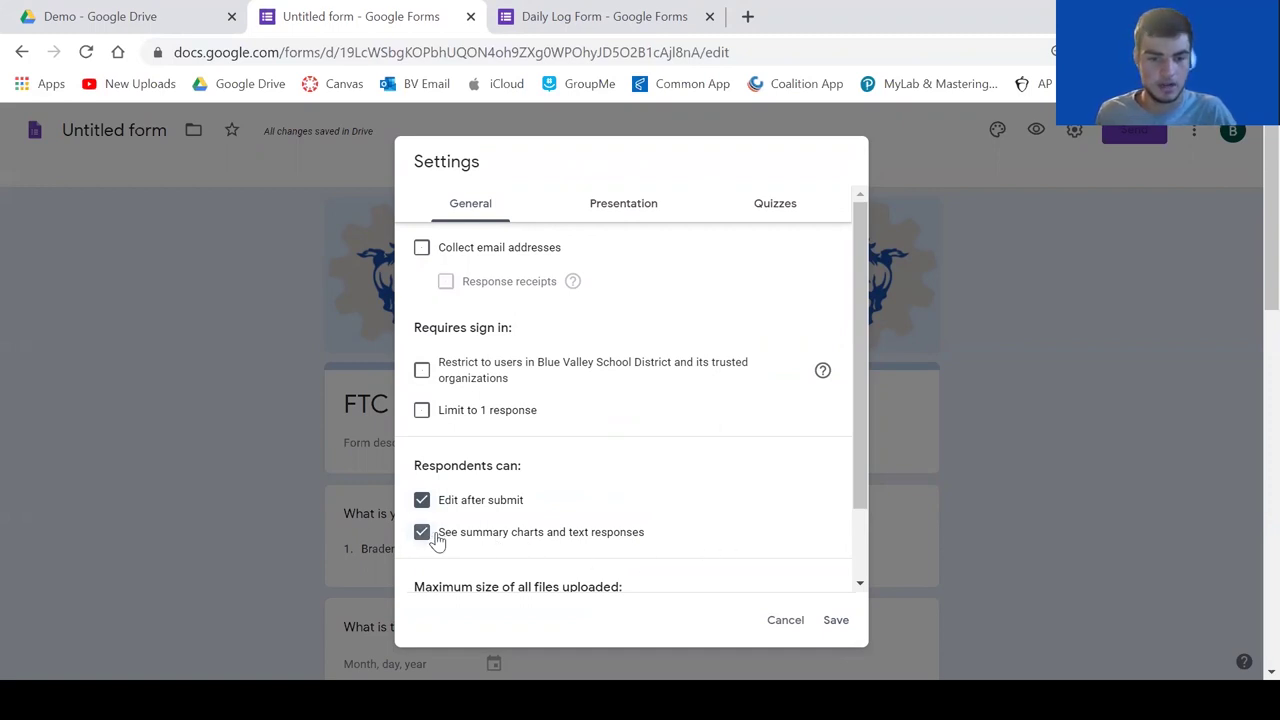
{"action": "scroll", "coordinate": [551, 549], "scroll_direction": "down", "scroll_amount": 2}
{"action": "scroll", "coordinate": [551, 549], "scroll_direction": "up", "scroll_amount": 2}
Check the presentation and quiz settings without changing them and save the form settings.
{"action": "left_click", "coordinate": [597, 203]}
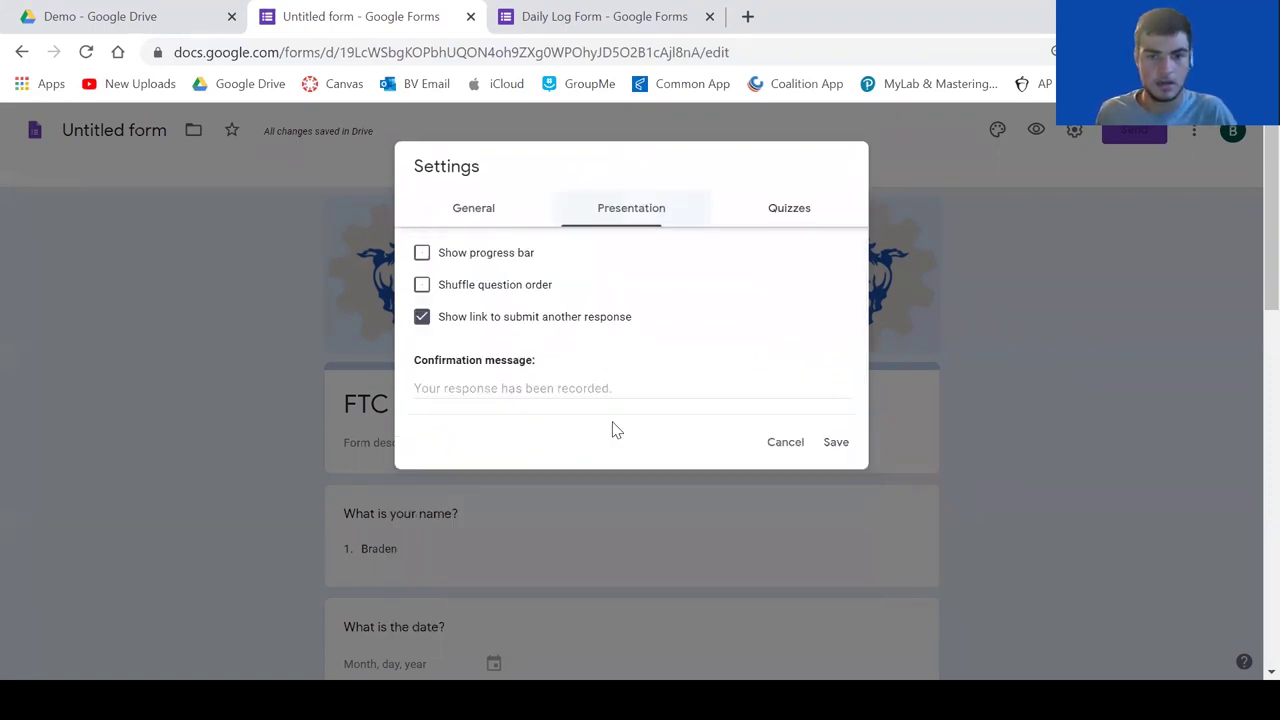
{"action": "left_click", "coordinate": [820, 218]}
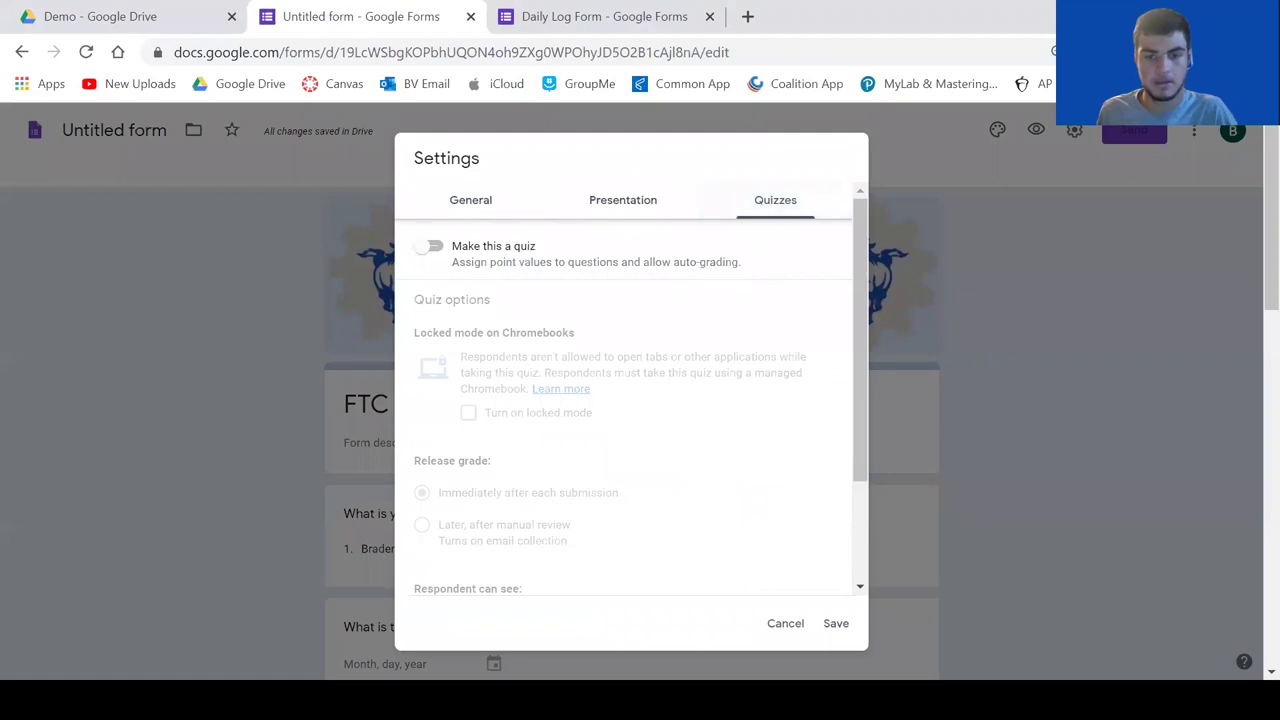
{"action": "left_click", "coordinate": [836, 623]}
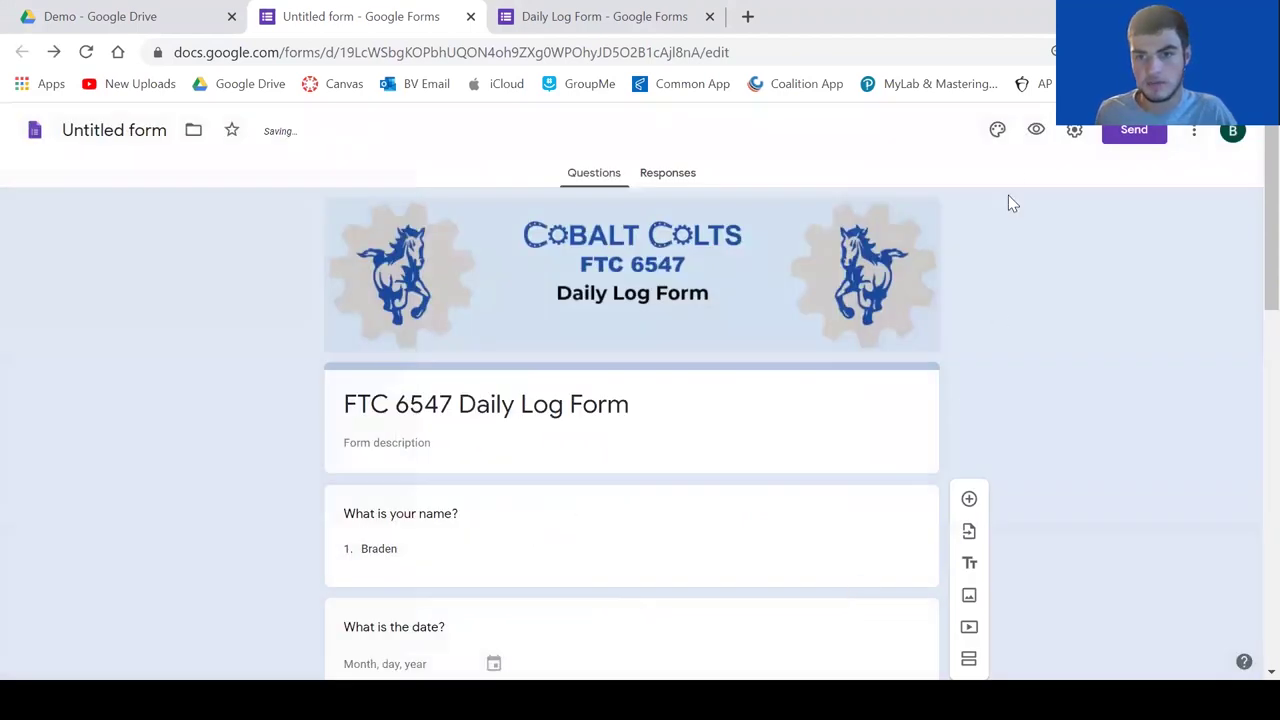
Generate a shortened link for sending the form, copy it and close the send options.
{"action": "left_click", "coordinate": [1127, 134]}
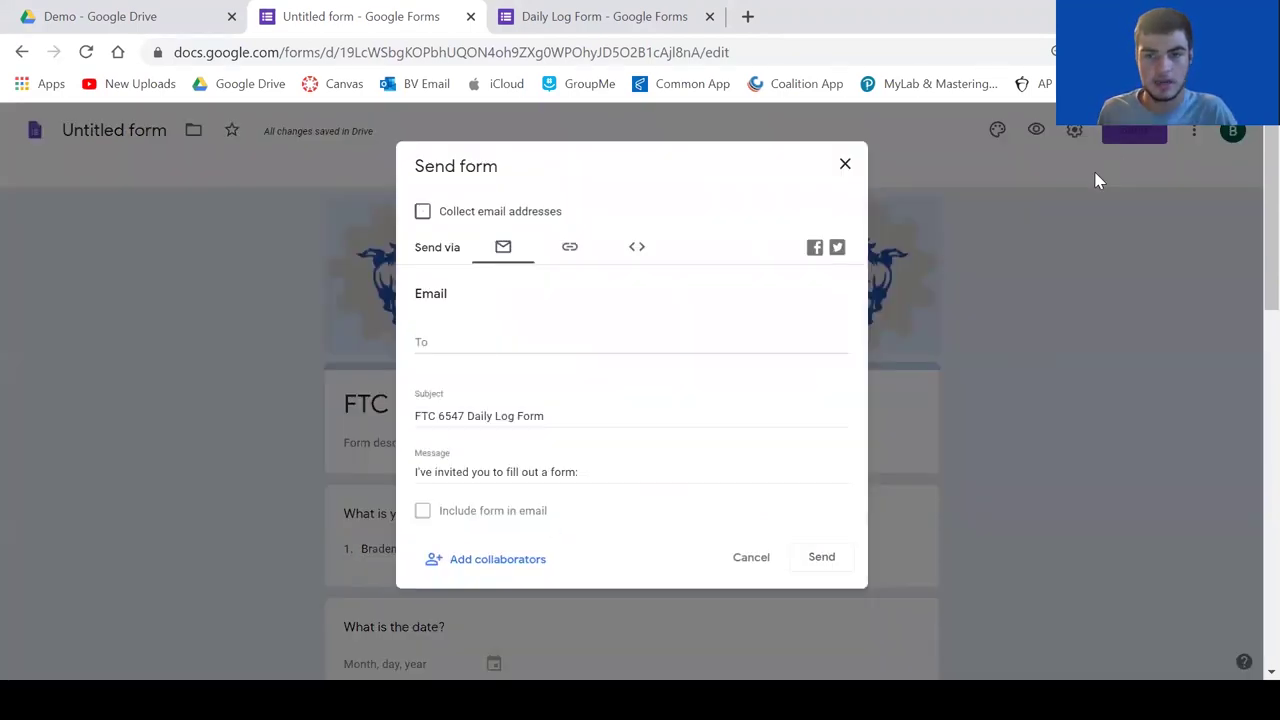
{"action": "left_click", "coordinate": [543, 416]}
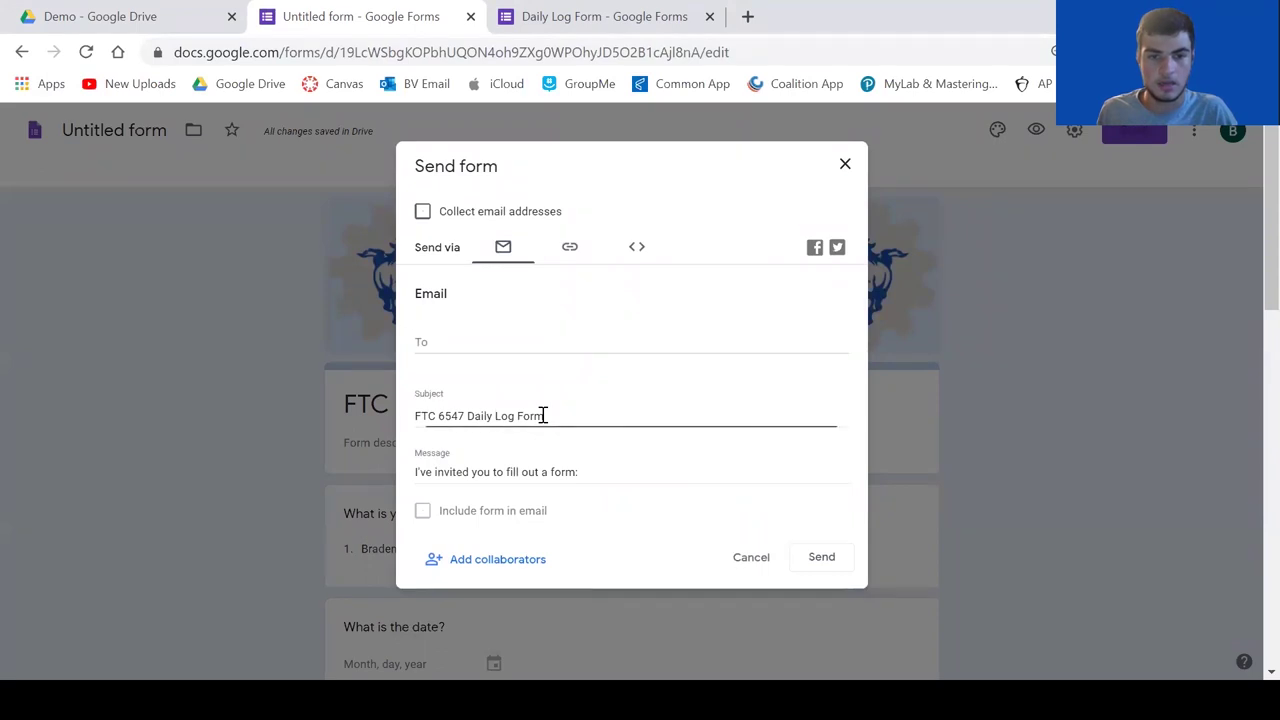
{"action": "left_click", "coordinate": [571, 252]}
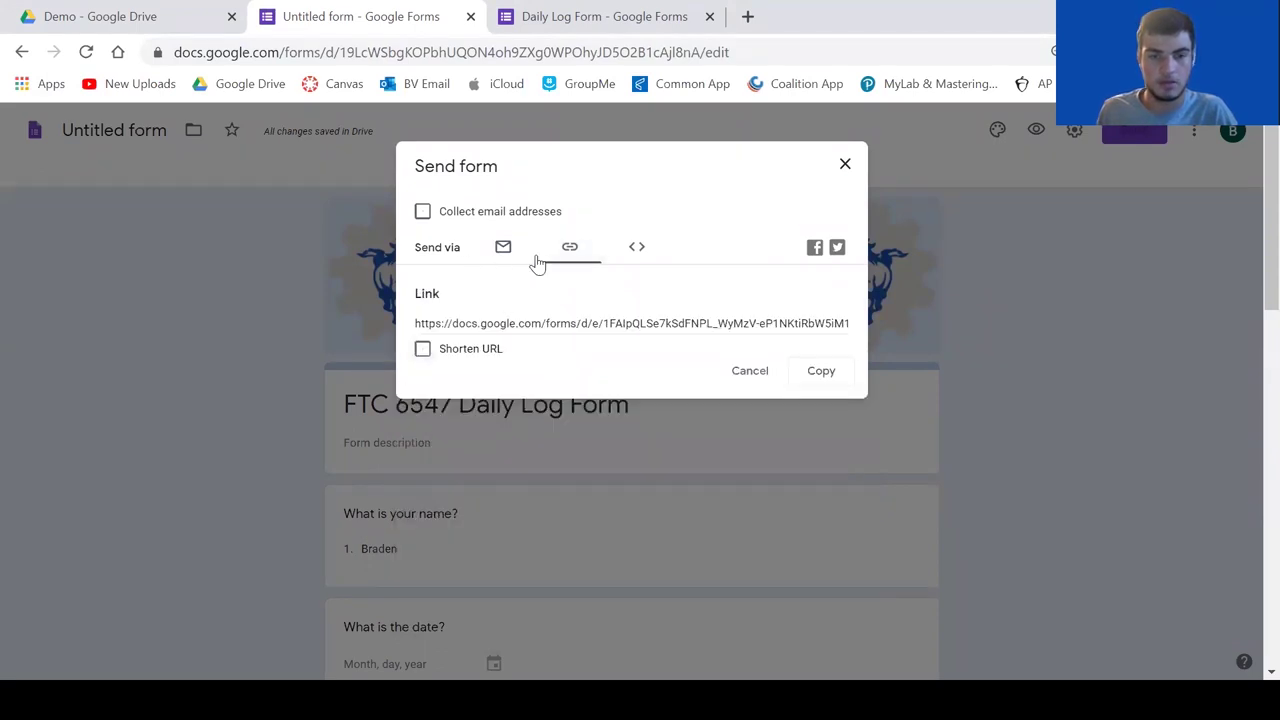
{"action": "left_click", "coordinate": [423, 349]}
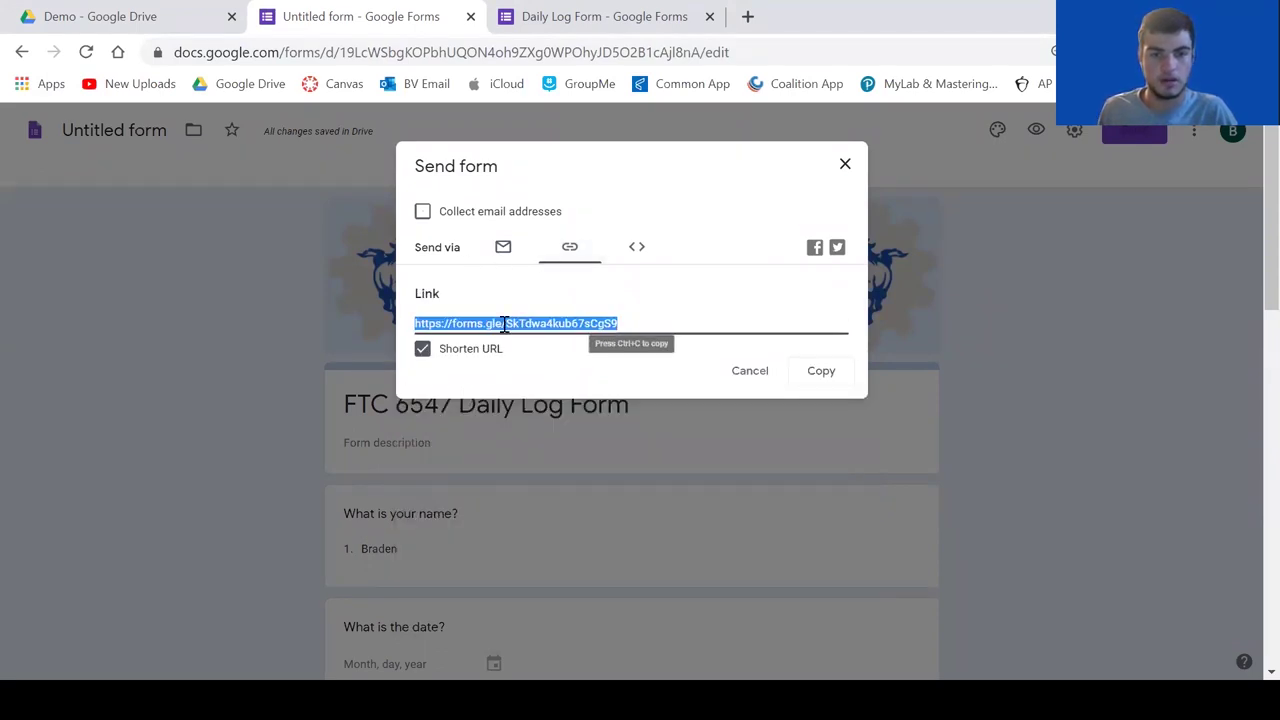
{"action": "key", "text": "ctrl+c"}
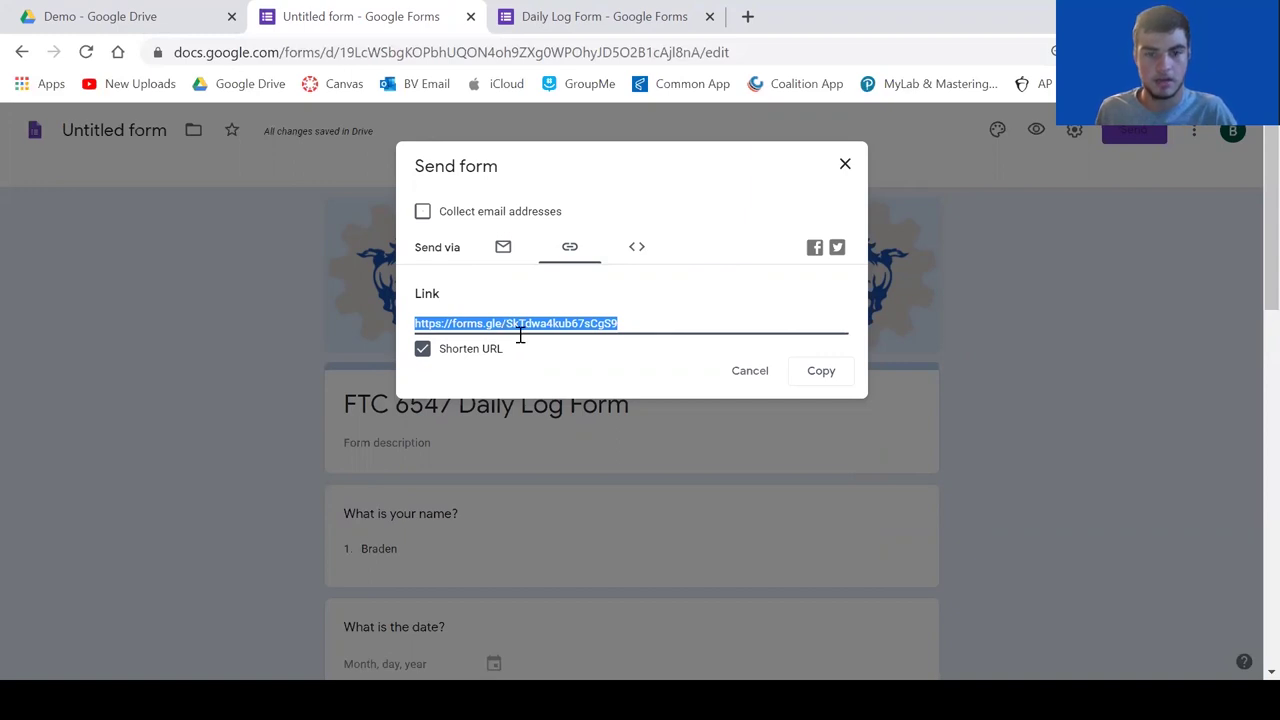
{"action": "left_click", "coordinate": [764, 373]}
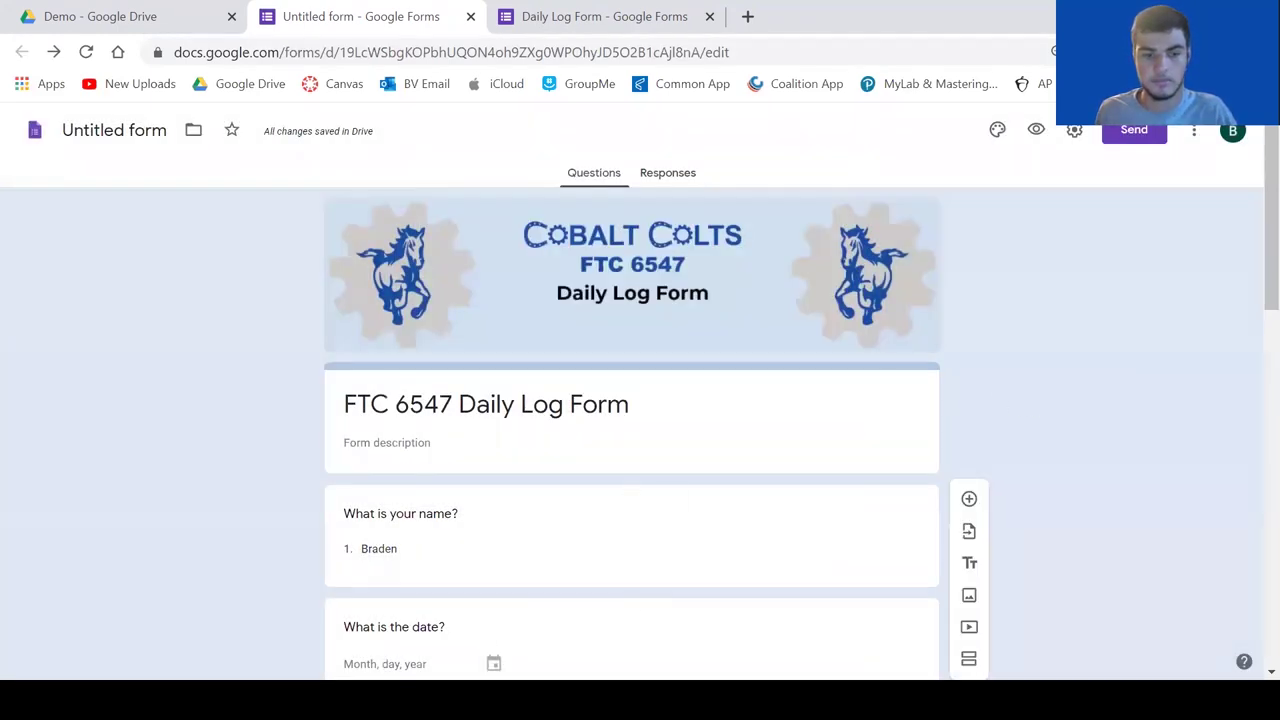
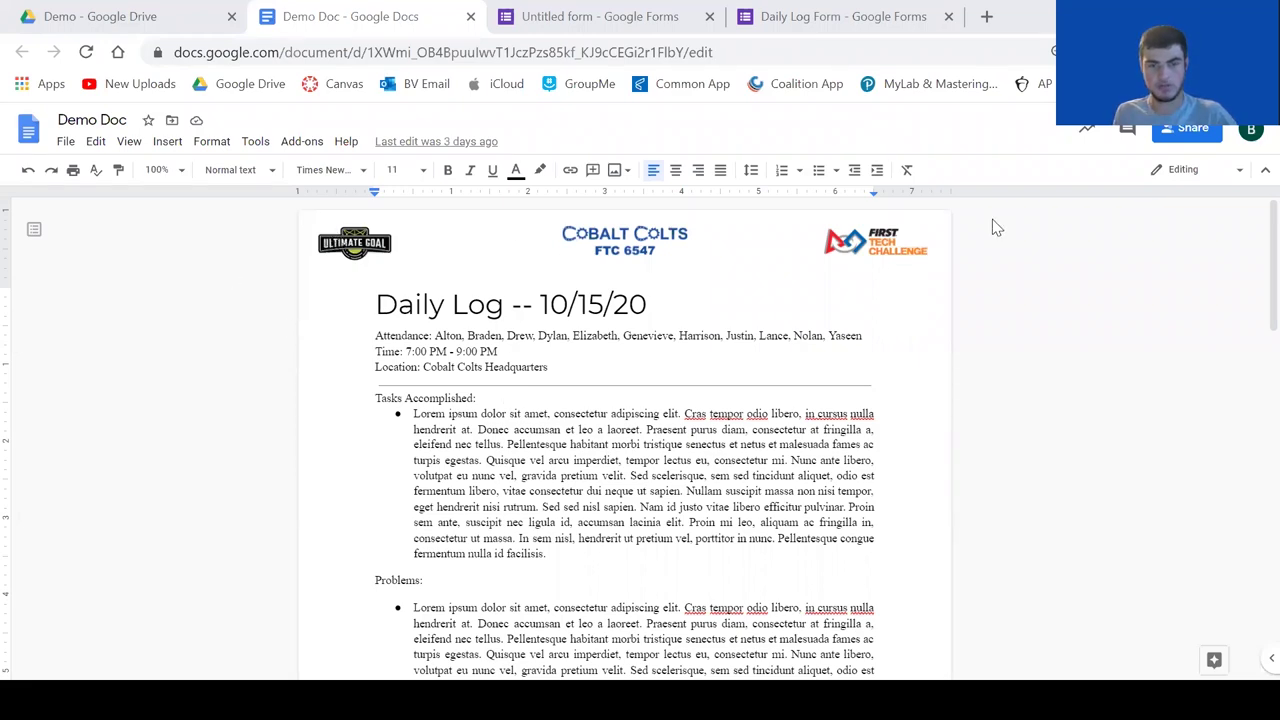
Look over the Demo Doc example, then create a new Google Docs document in the shared Demo folder in Drive.
{"action": "scroll", "coordinate": [490, 422], "scroll_direction": "down", "scroll_amount": 8}
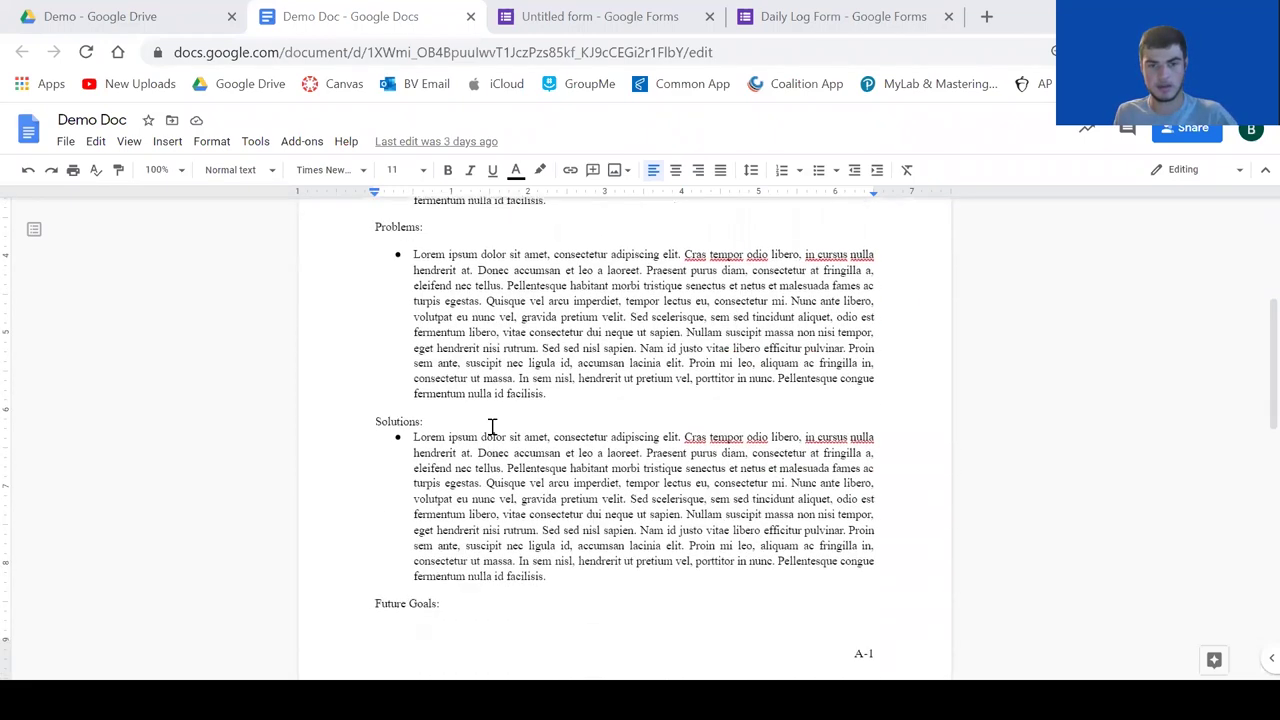
{"action": "scroll", "coordinate": [415, 305], "scroll_direction": "up", "scroll_amount": 8}
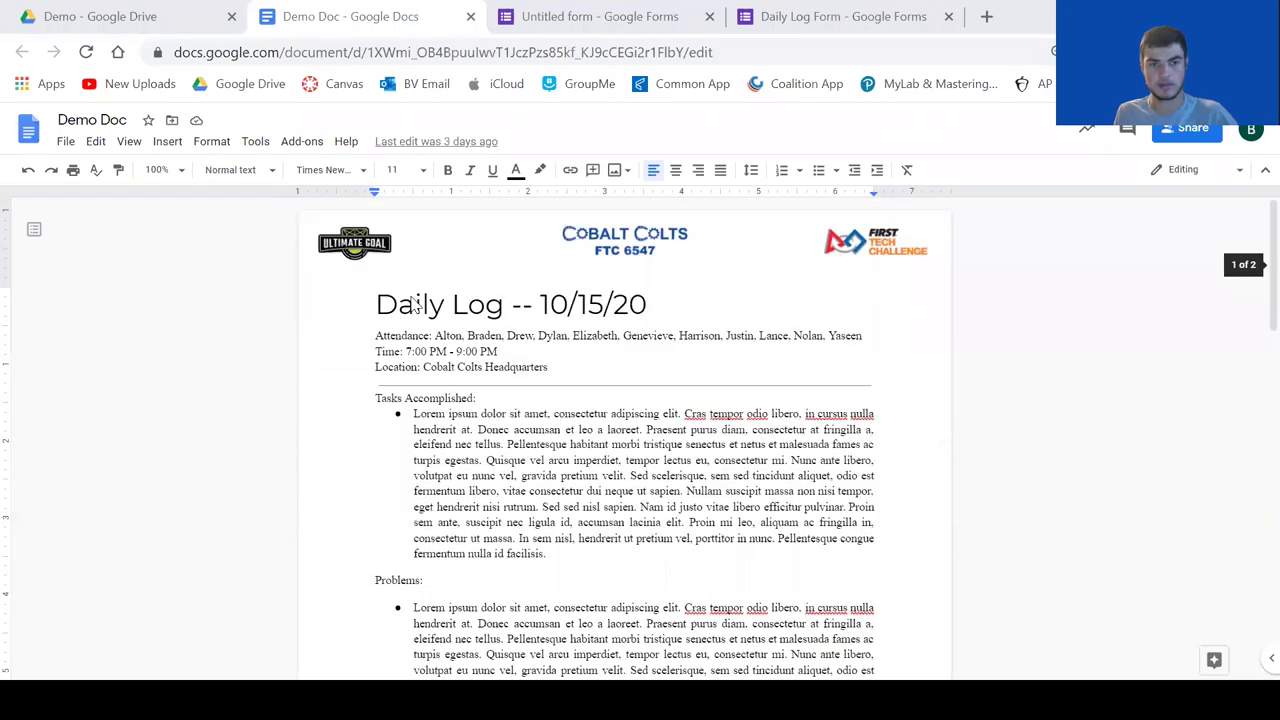
{"action": "left_click", "coordinate": [143, 14]}
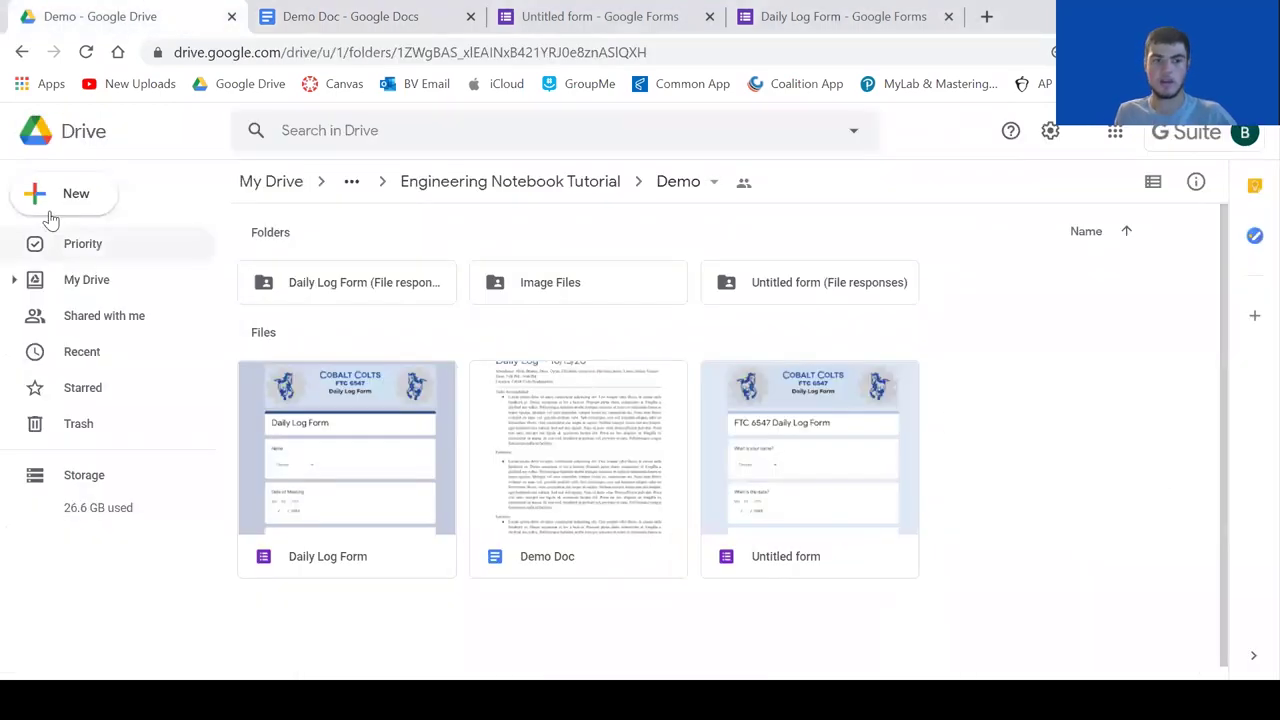
{"action": "left_click", "coordinate": [88, 182]}
{"action": "left_click", "coordinate": [100, 315]}
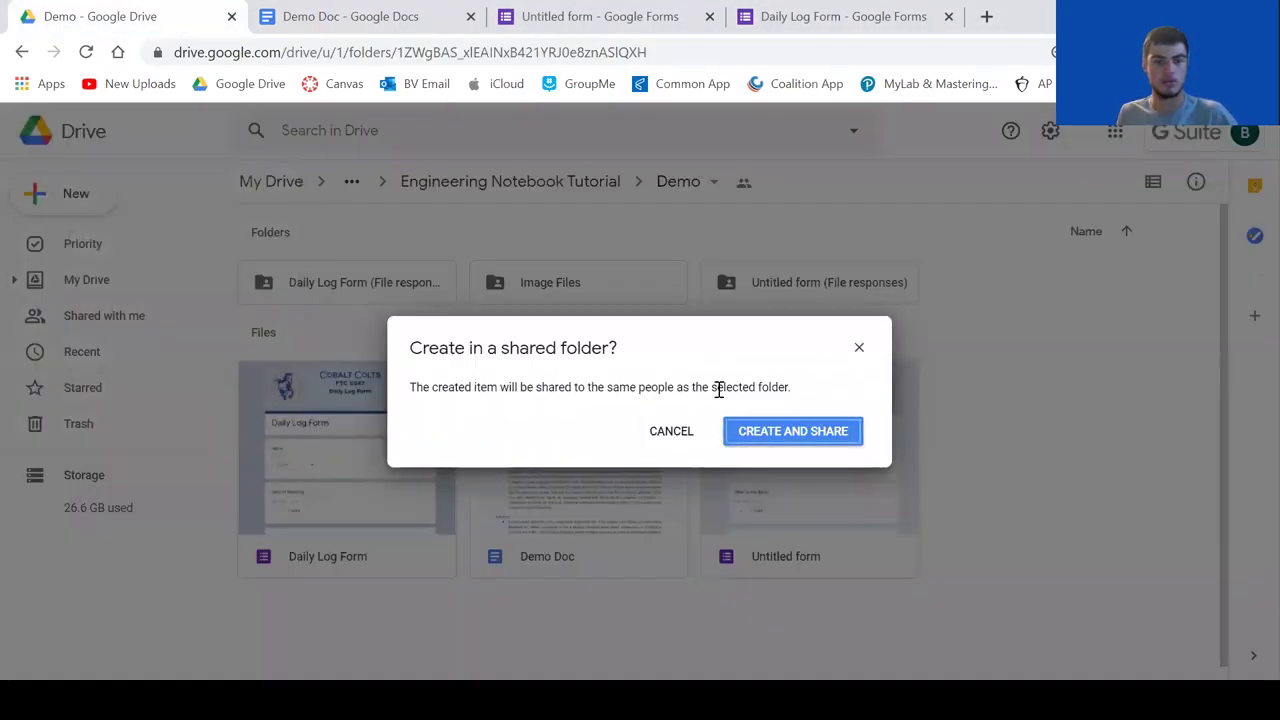
{"action": "left_click", "coordinate": [757, 431]}
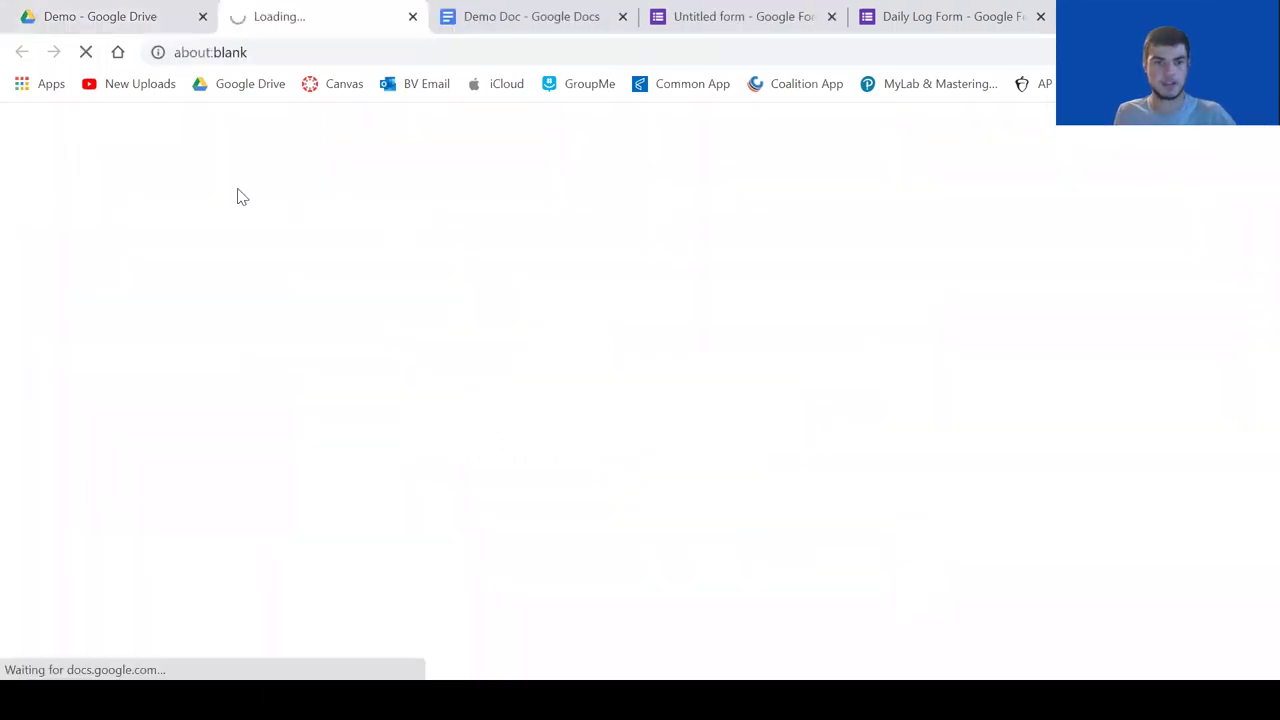
Rename the new document as Doc1.
{"action": "double_click", "coordinate": [105, 120]}
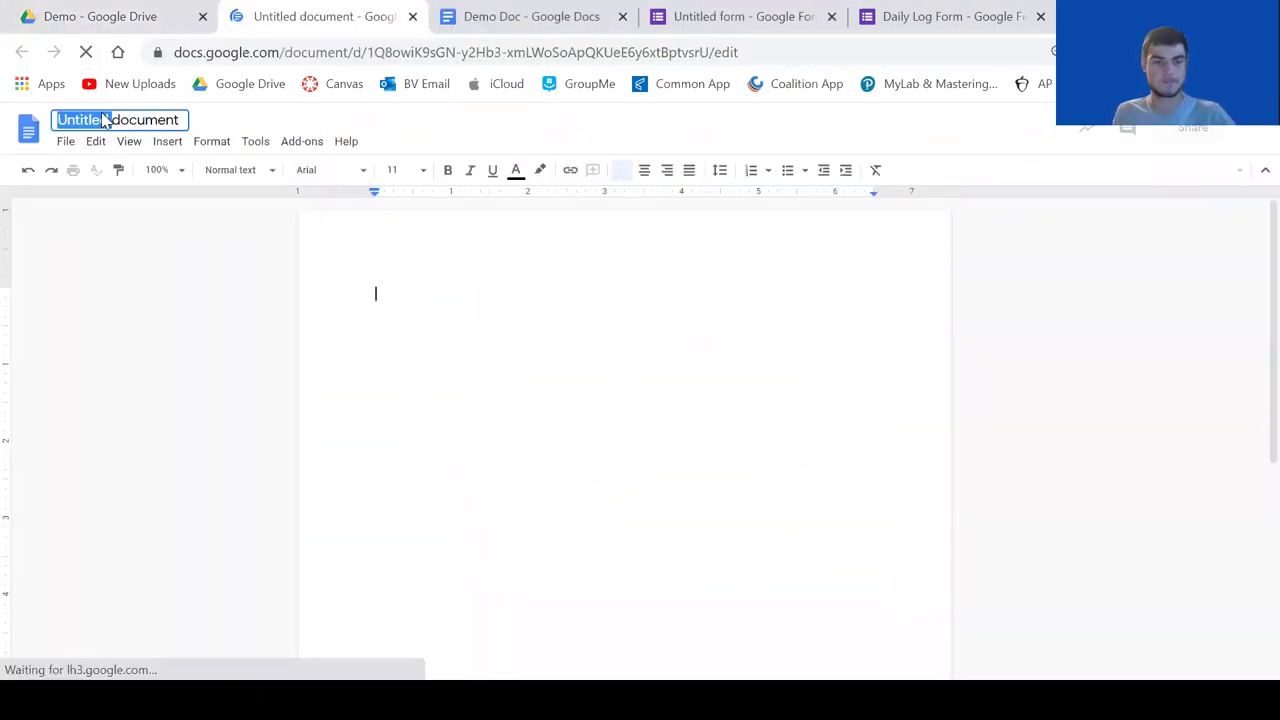
{"action": "type", "text": "Doc1"}
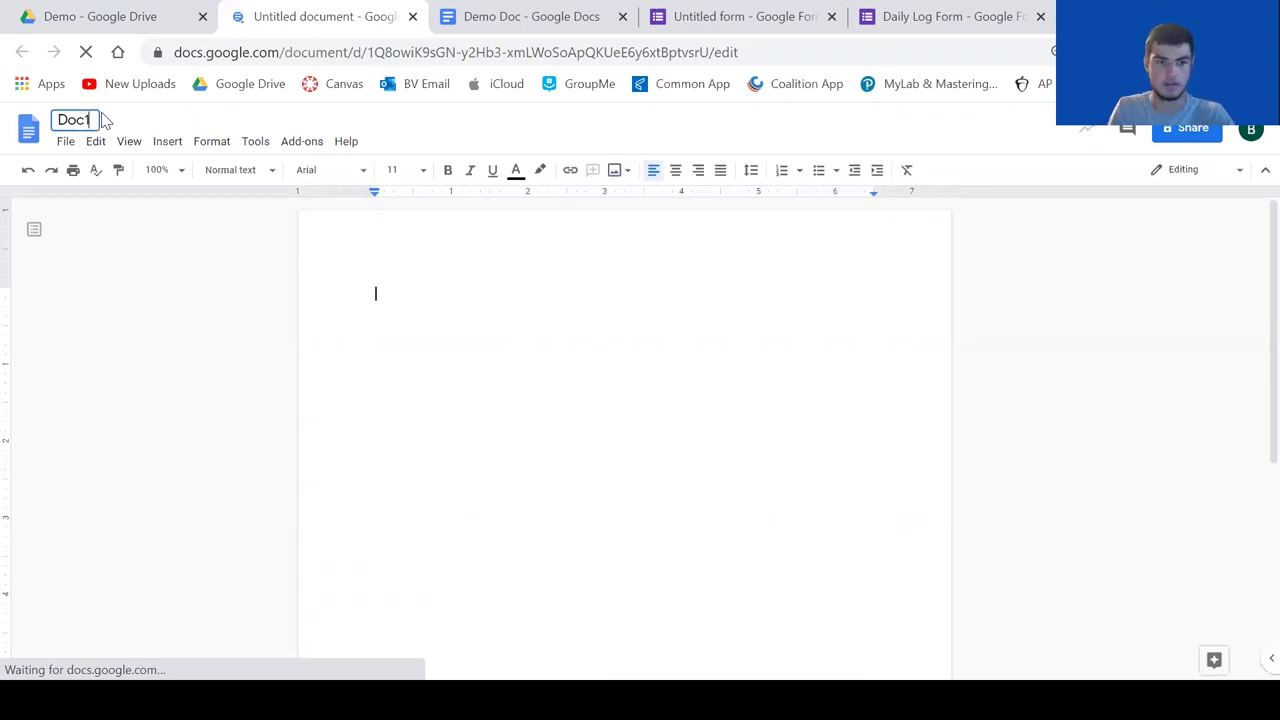
{"action": "key", "text": "Return"}
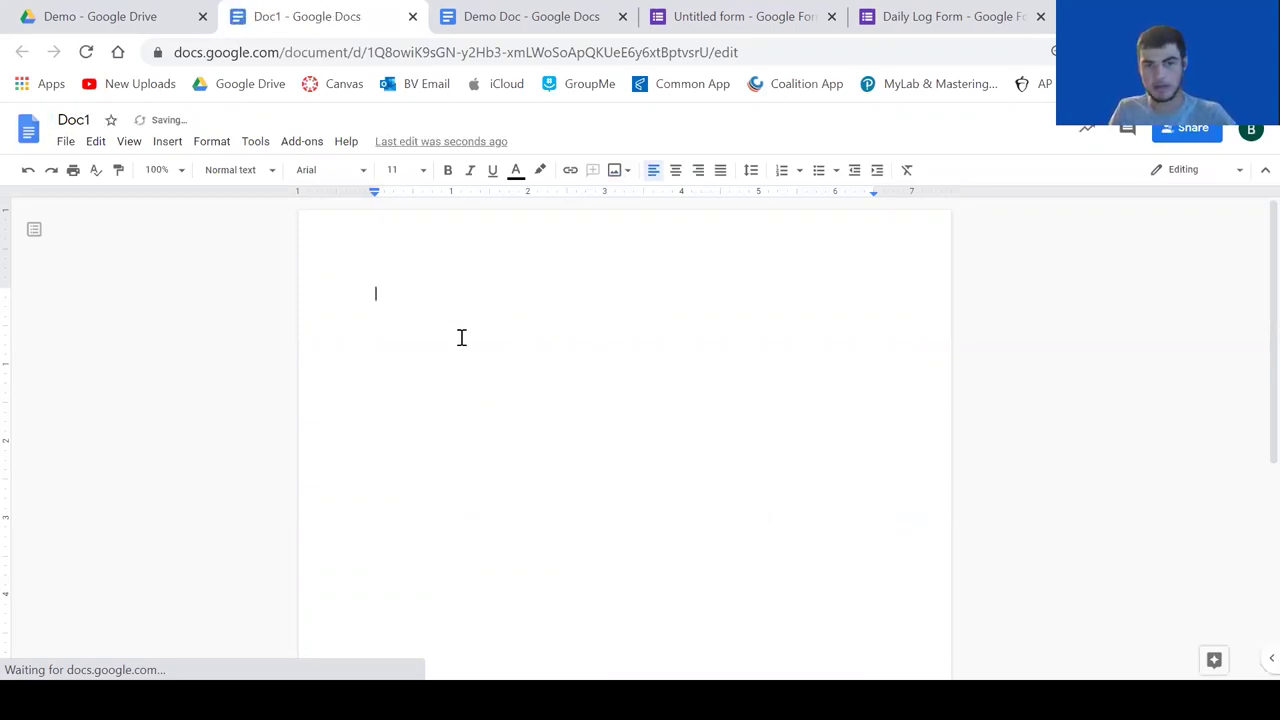
Look over the header logos and page number in Demo Doc, then return to Doc1.
{"action": "left_click", "coordinate": [543, 15]}
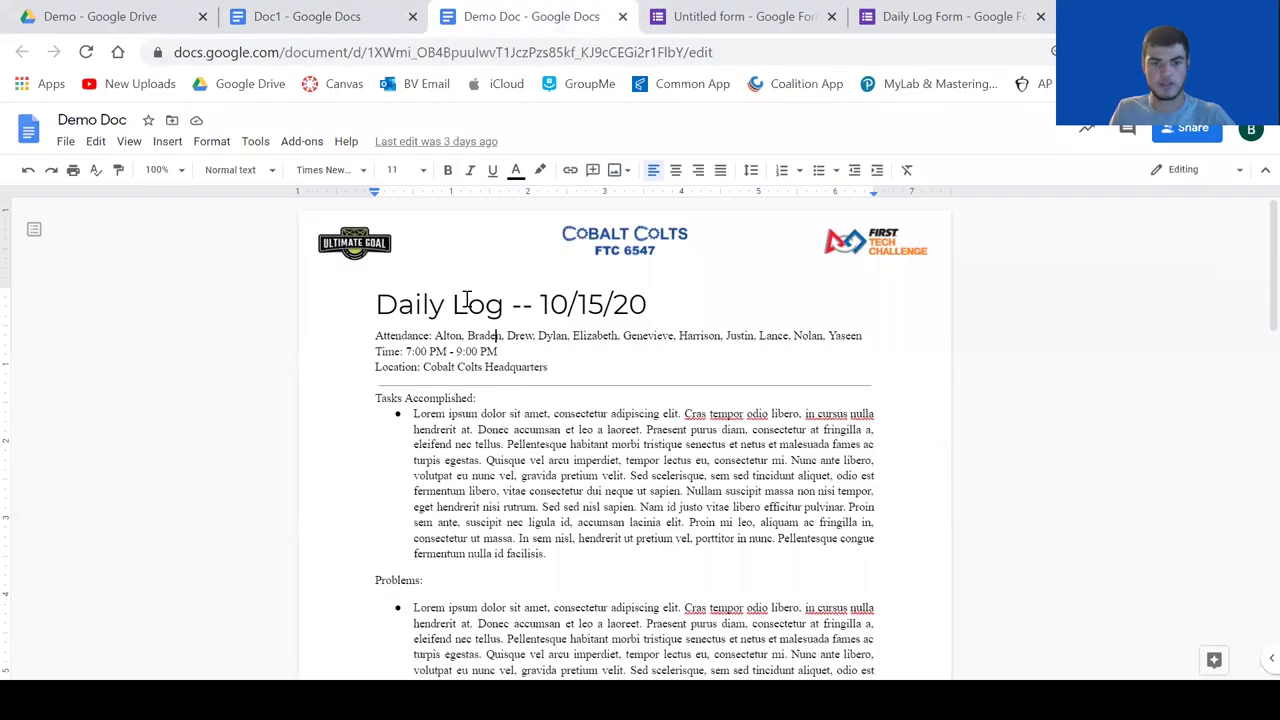
{"action": "scroll", "coordinate": [705, 240], "scroll_direction": "down", "scroll_amount": 10}
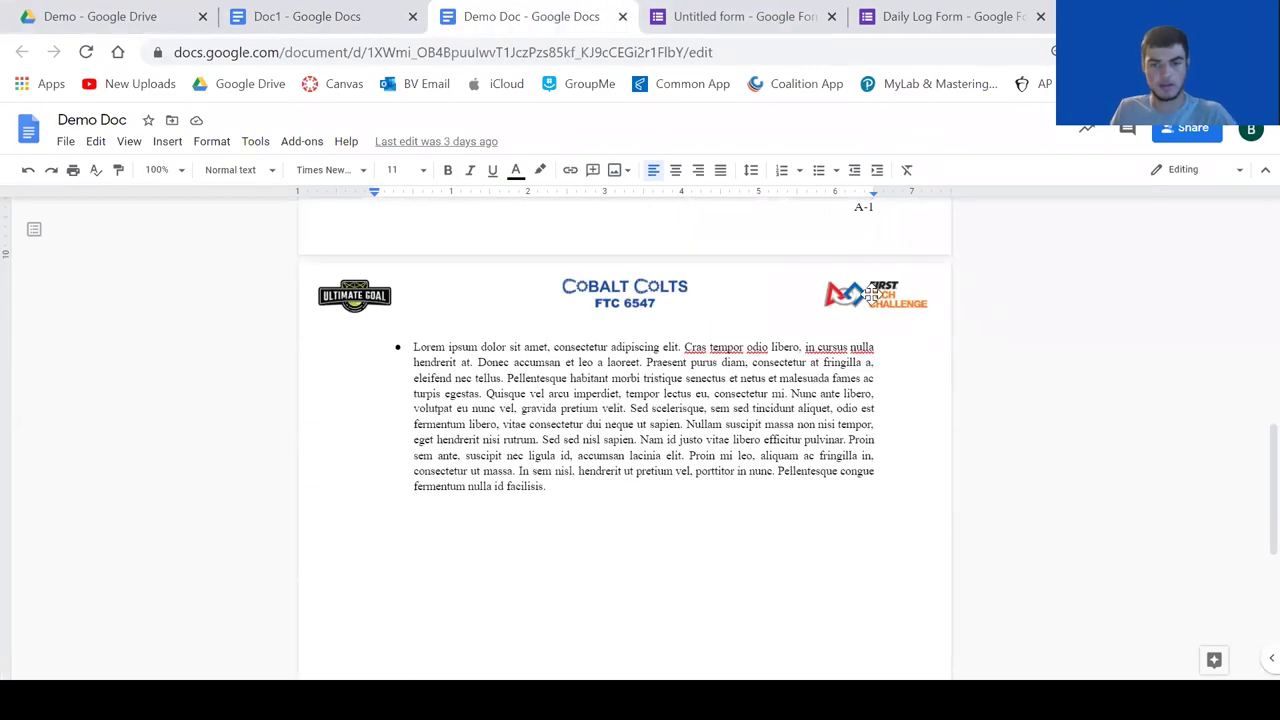
{"action": "scroll", "coordinate": [540, 440], "scroll_direction": "up", "scroll_amount": 10}
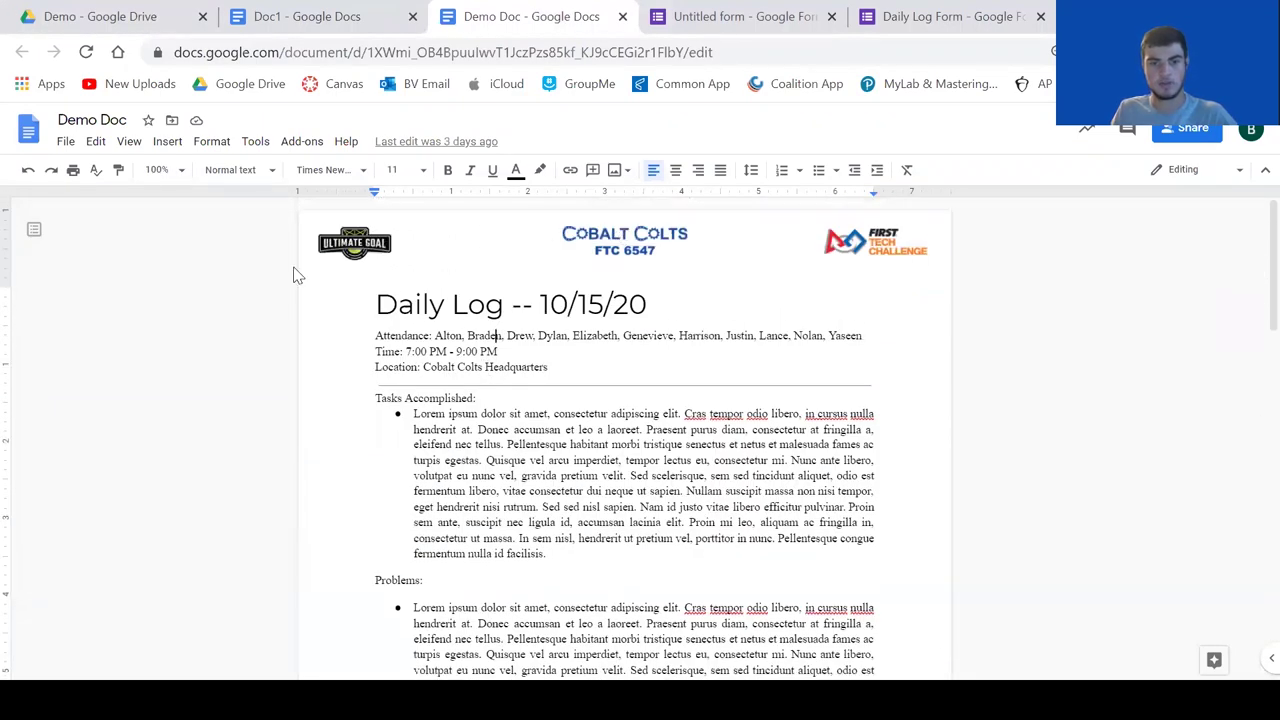
{"action": "scroll", "coordinate": [766, 443], "scroll_direction": "down", "scroll_amount": 4}
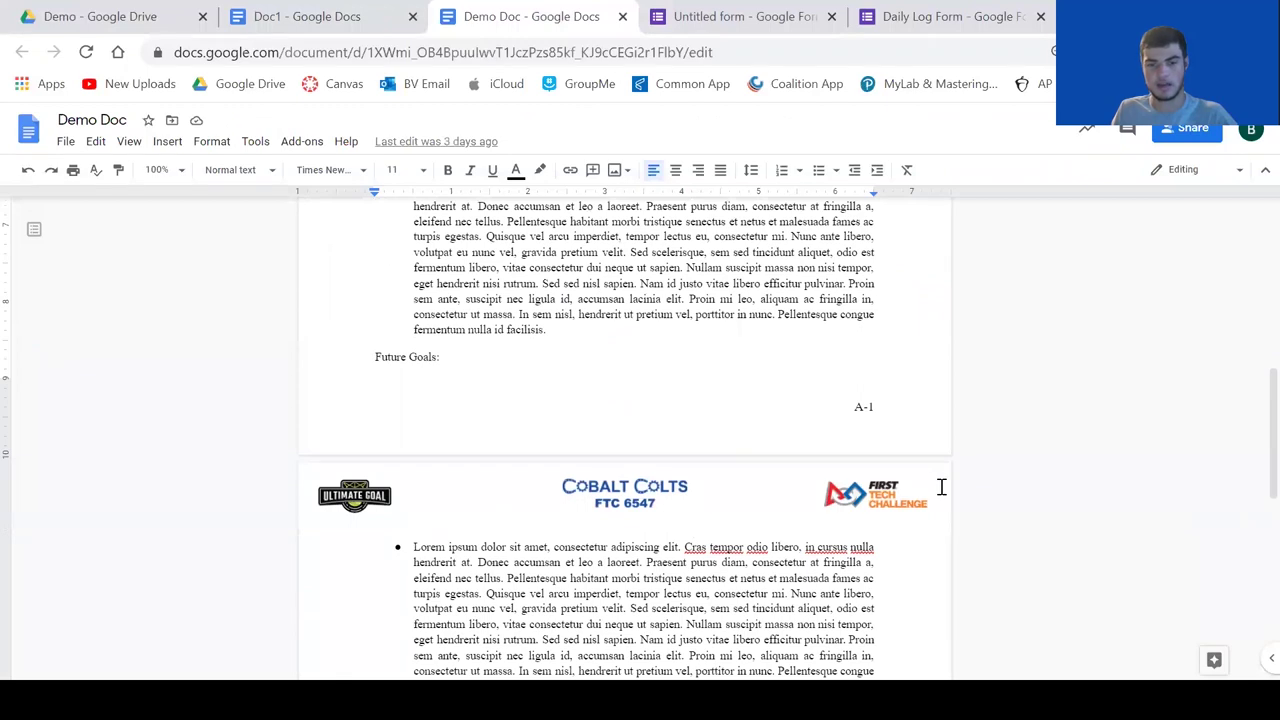
{"action": "left_click", "coordinate": [295, 16]}
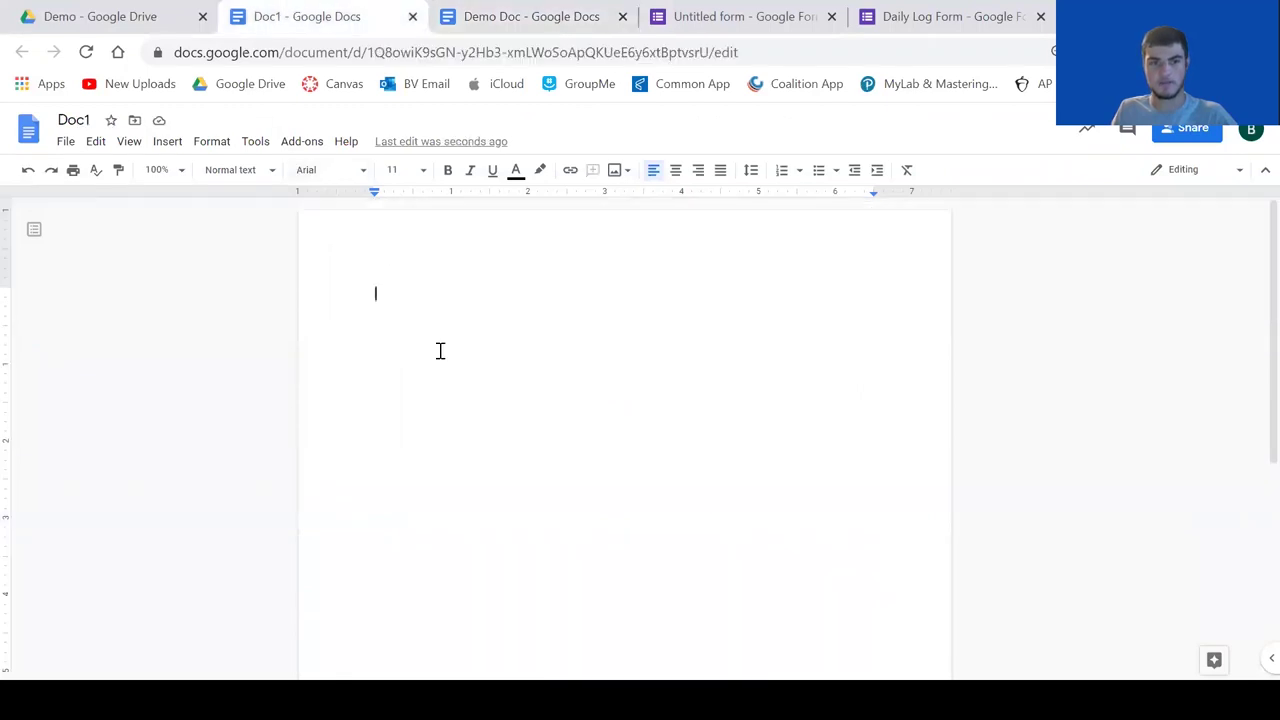
Insert the UltimateGoal-CMYK_horz-full-color image from the computer into Doc1's header and set its wrapping to break text.
{"action": "double_click", "coordinate": [324, 225]}
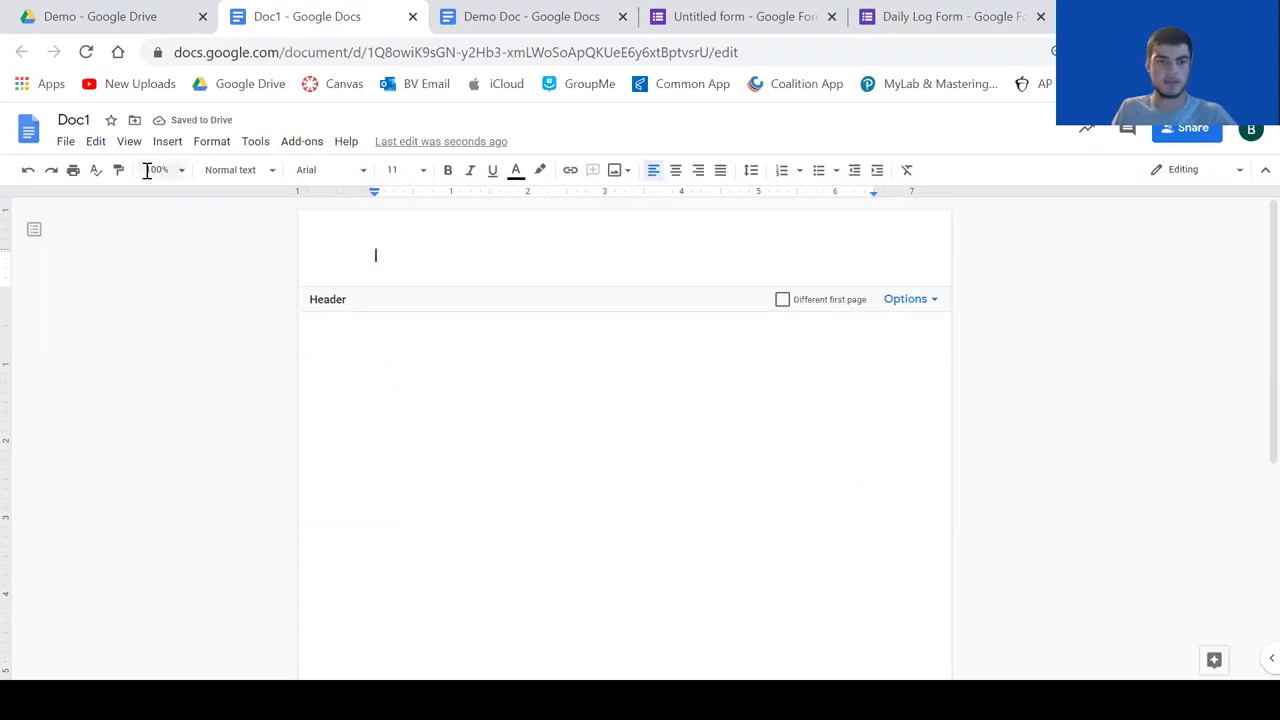
{"action": "left_click", "coordinate": [167, 141]}
{"action": "mouse_move", "coordinate": [296, 172]}
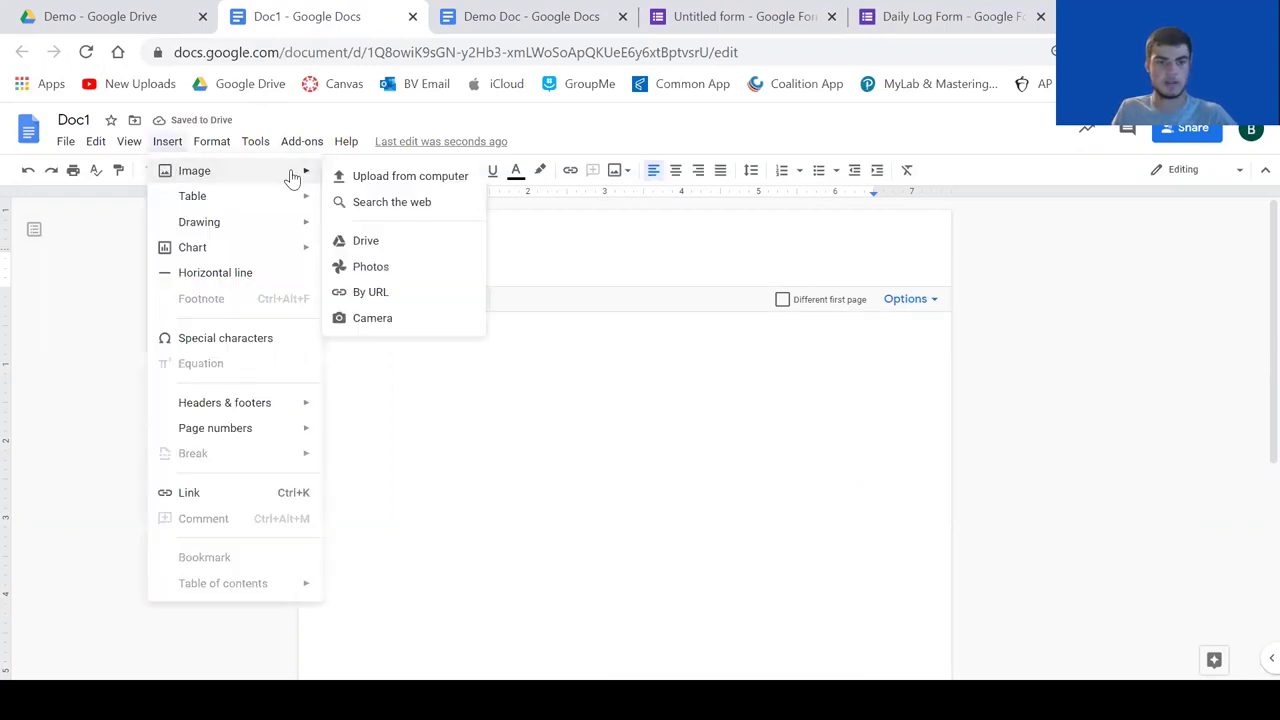
{"action": "left_click", "coordinate": [366, 180]}
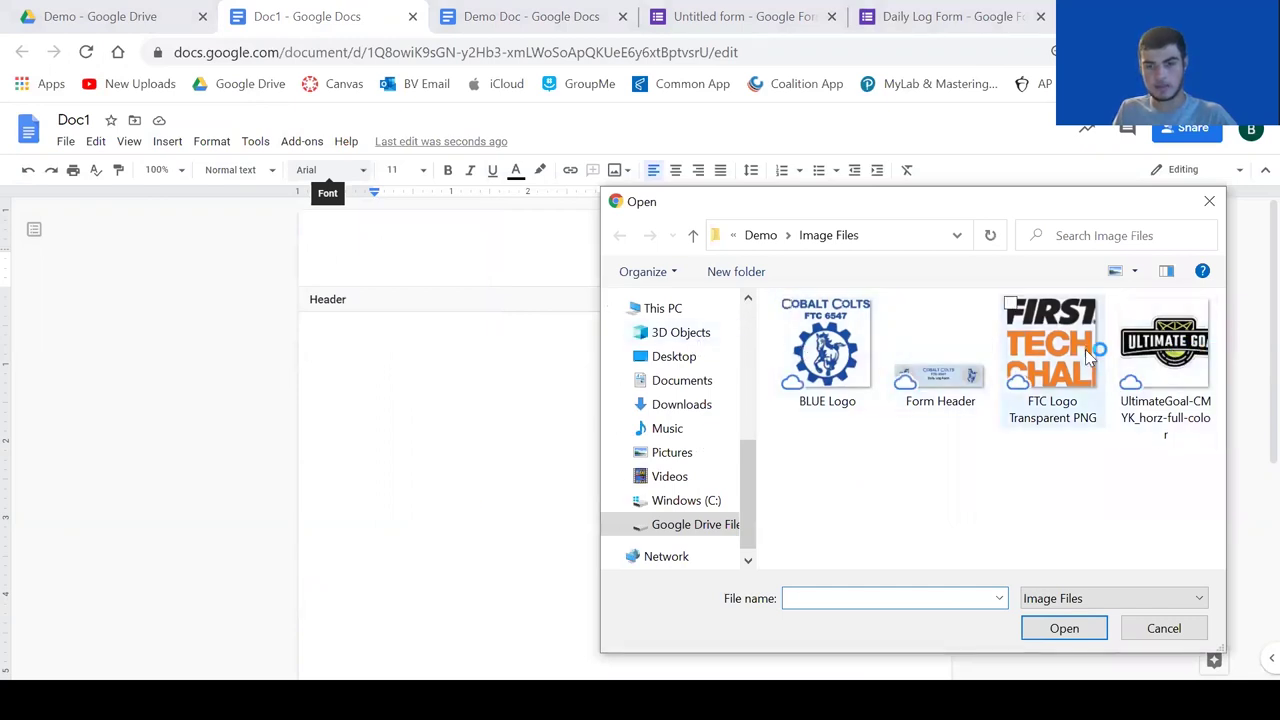
{"action": "left_click", "coordinate": [1160, 366]}
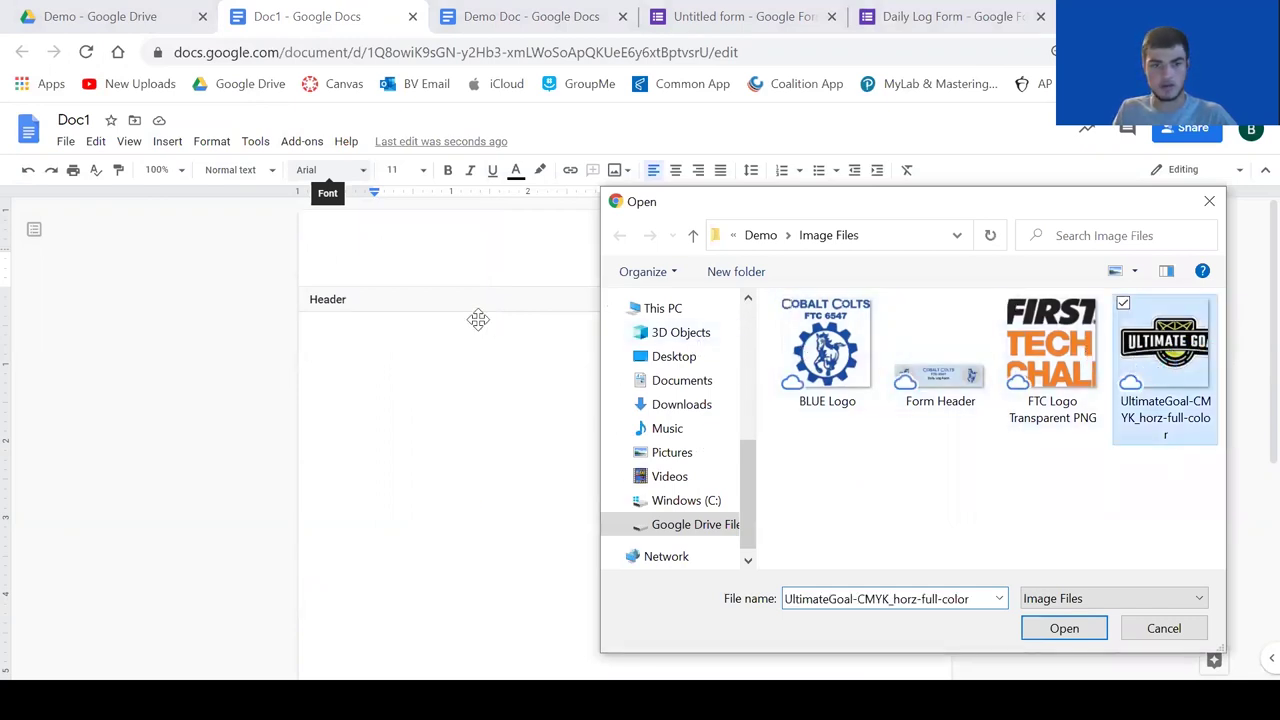
{"action": "key", "text": "Return"}
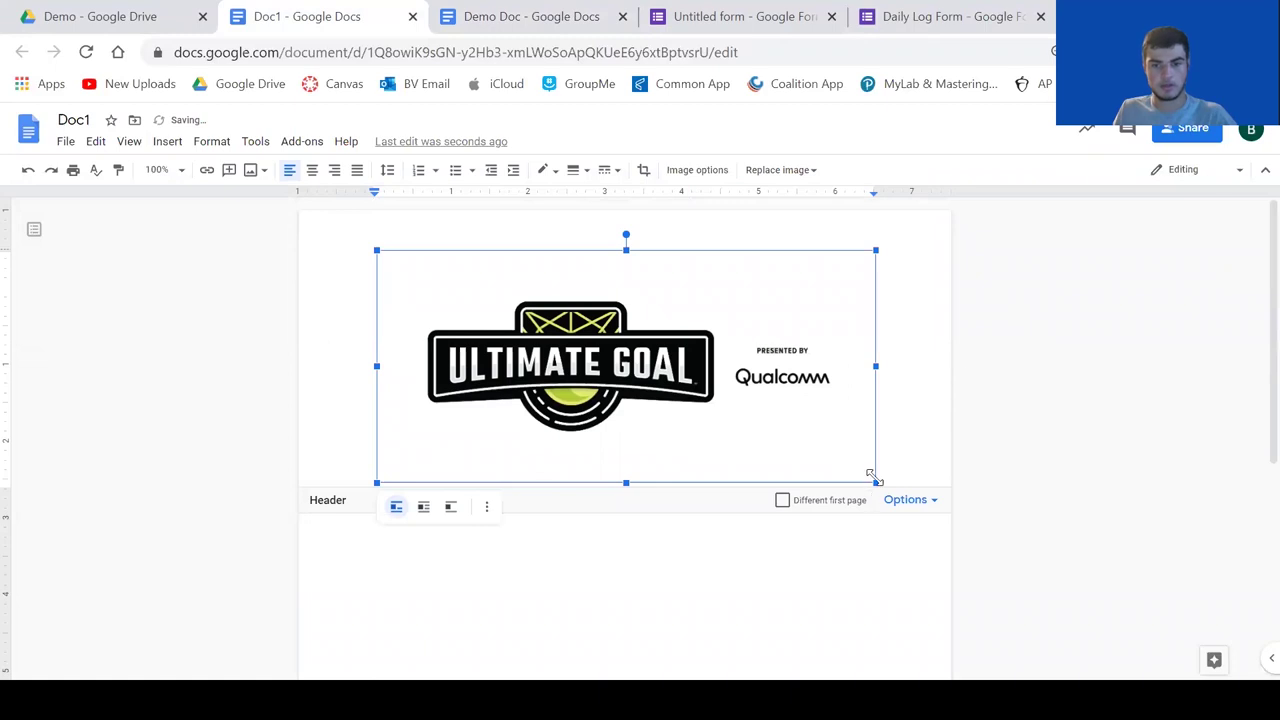
{"action": "left_click", "coordinate": [450, 508]}
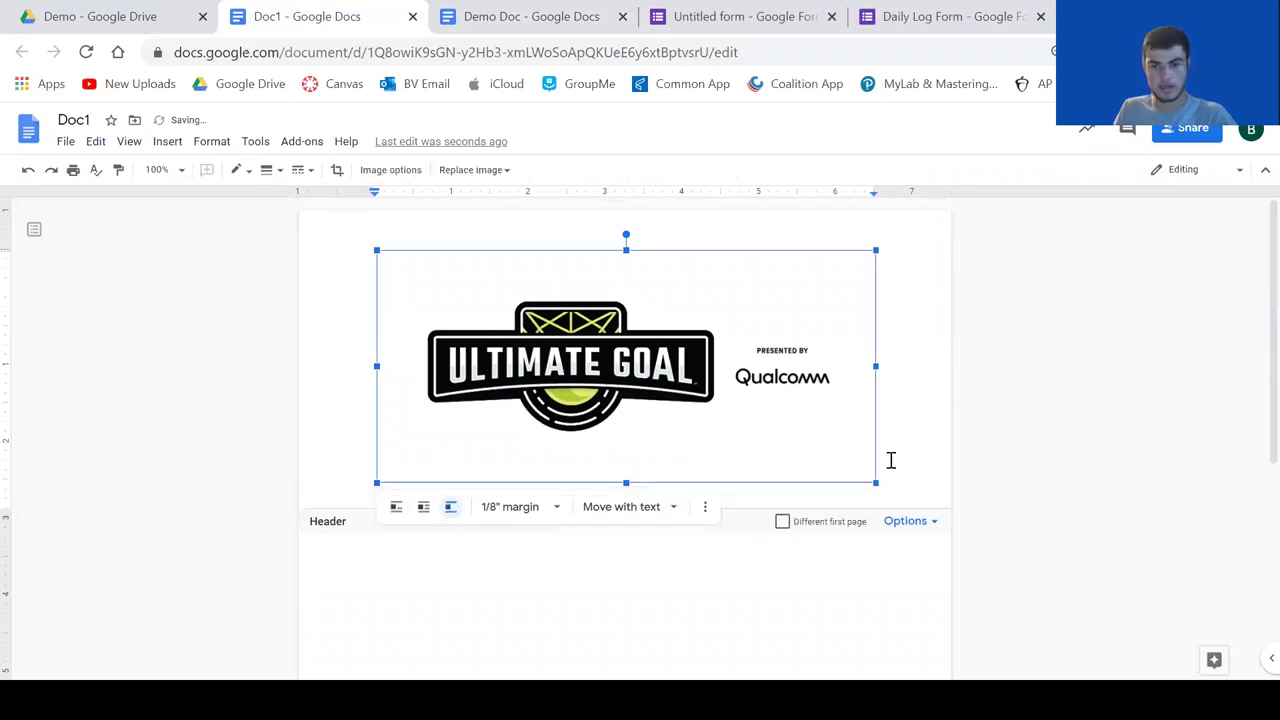
Shrink the Ultimate Goal logo into the header's upper-left corner and crop off the "Presented by Qualcomm" part.
{"action": "left_click_drag", "start_coordinate": [872, 482], "coordinate": [395, 262]}
{"action": "double_click", "coordinate": [396, 262]}
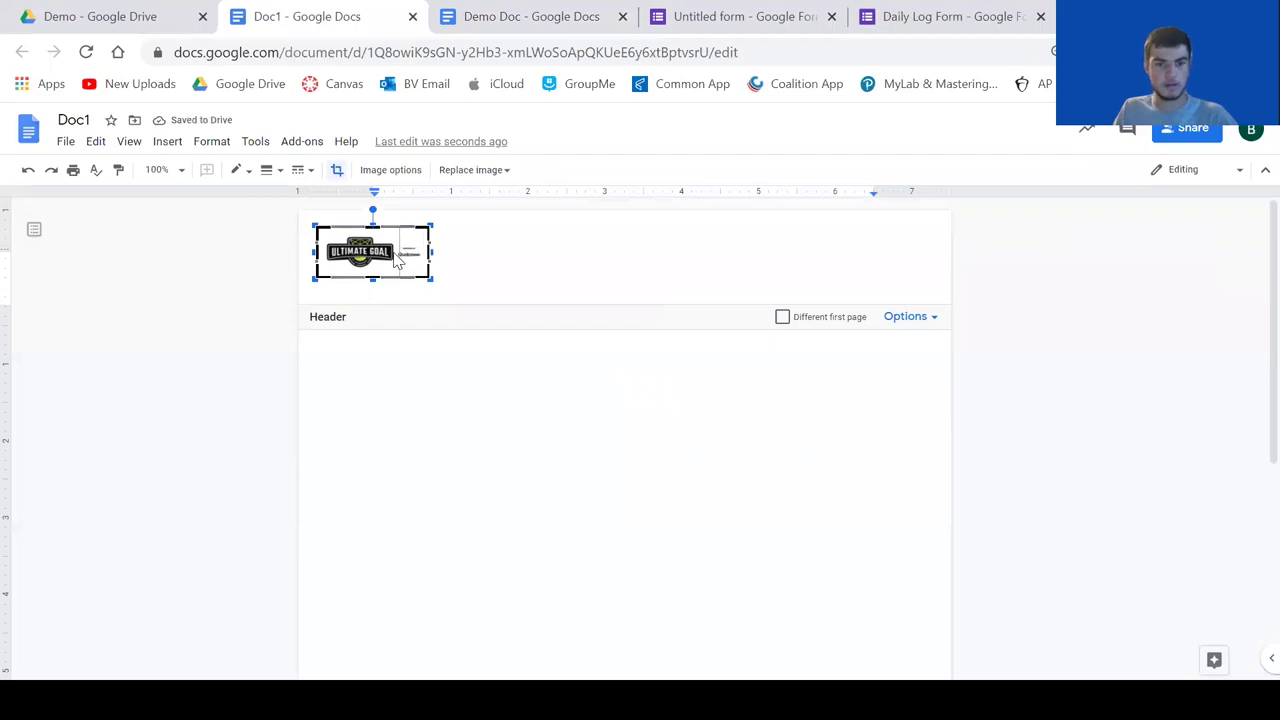
{"action": "key", "text": "Escape"}
{"action": "left_click", "coordinate": [606, 249]}
{"action": "left_click", "coordinate": [357, 249]}
{"action": "double_click", "coordinate": [360, 258]}
{"action": "left_click_drag", "start_coordinate": [358, 258], "coordinate": [354, 251]}
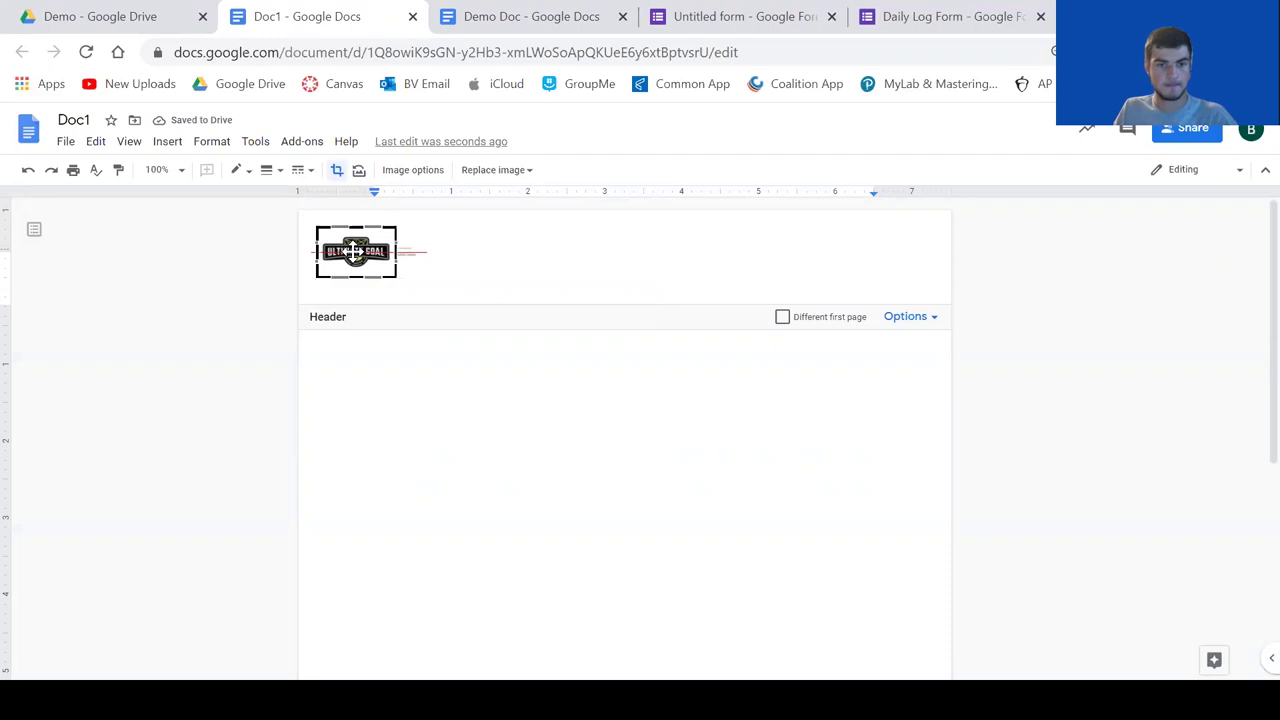
{"action": "left_click", "coordinate": [480, 262]}
{"action": "left_click", "coordinate": [371, 260]}
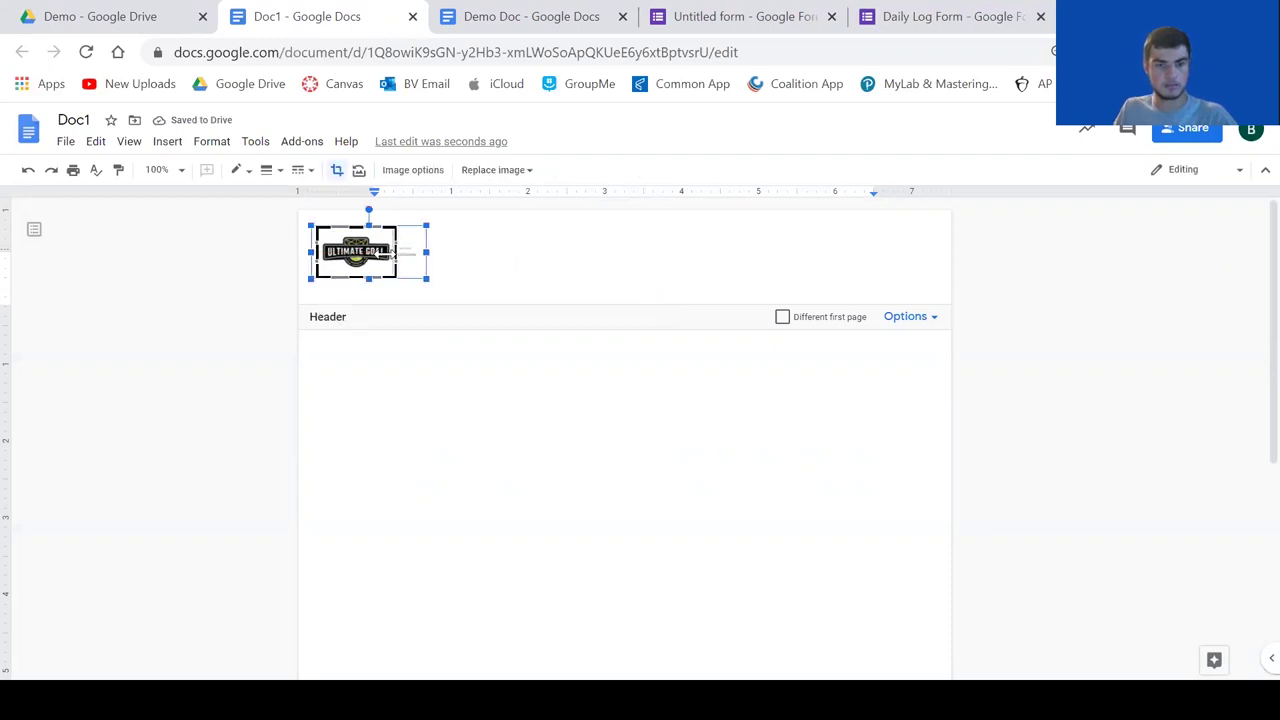
{"action": "left_click", "coordinate": [471, 274]}
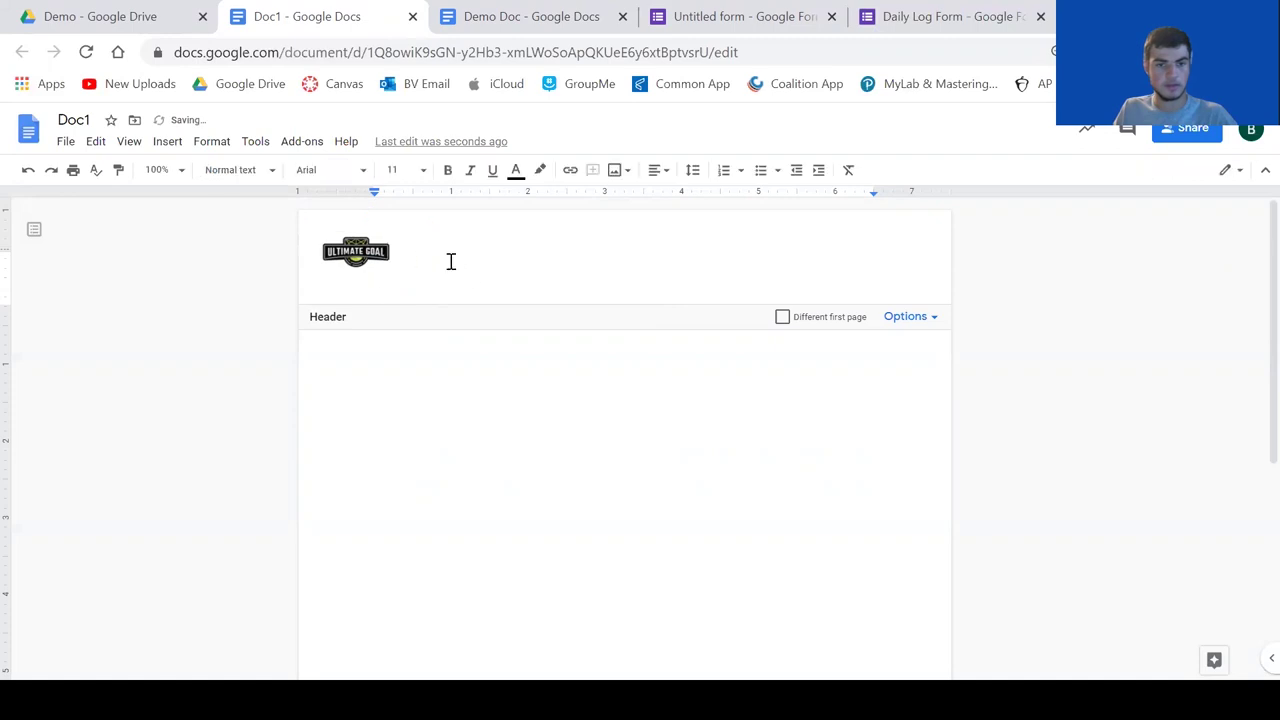
Insert the FTC Logo Transparent PNG image into the header and shrink it to fit the upper-right corner.
{"action": "left_click", "coordinate": [165, 142]}
{"action": "mouse_move", "coordinate": [240, 171]}
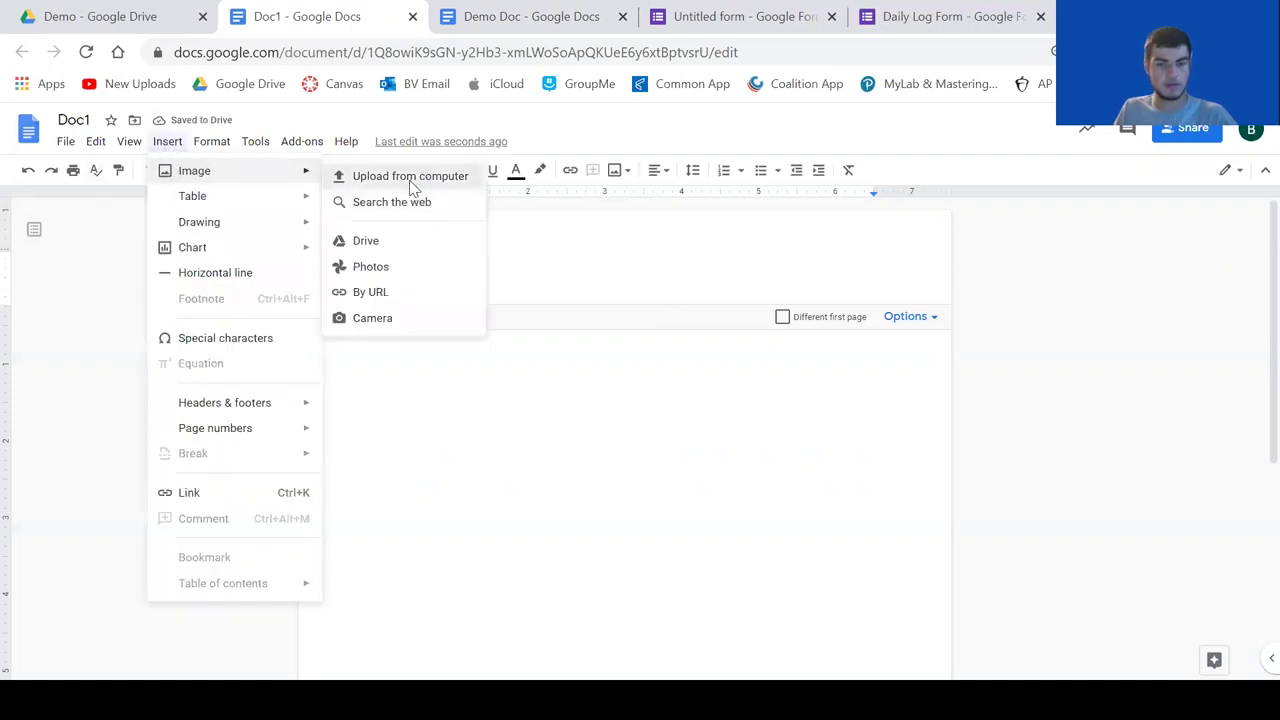
{"action": "left_click", "coordinate": [410, 177]}
{"action": "left_click", "coordinate": [1022, 375]}
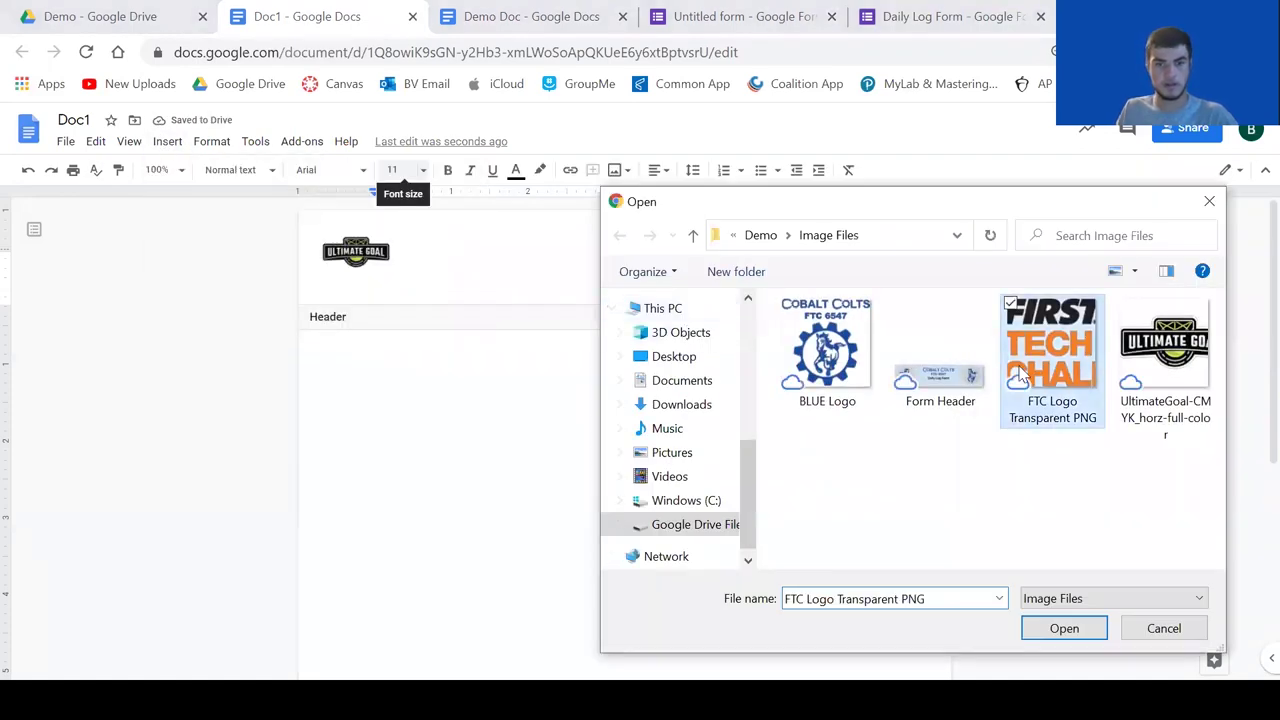
{"action": "double_click", "coordinate": [1022, 375]}
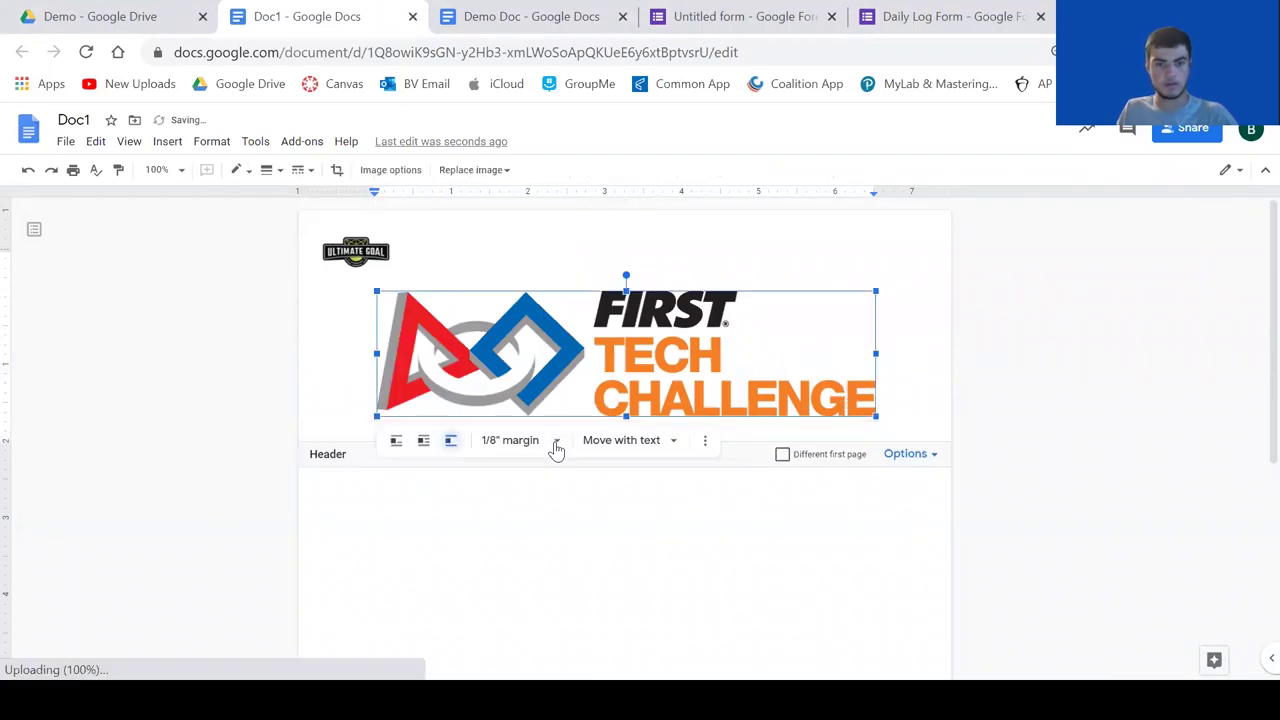
{"action": "left_click_drag", "start_coordinate": [873, 417], "coordinate": [871, 253]}
{"action": "left_click", "coordinate": [576, 259]}
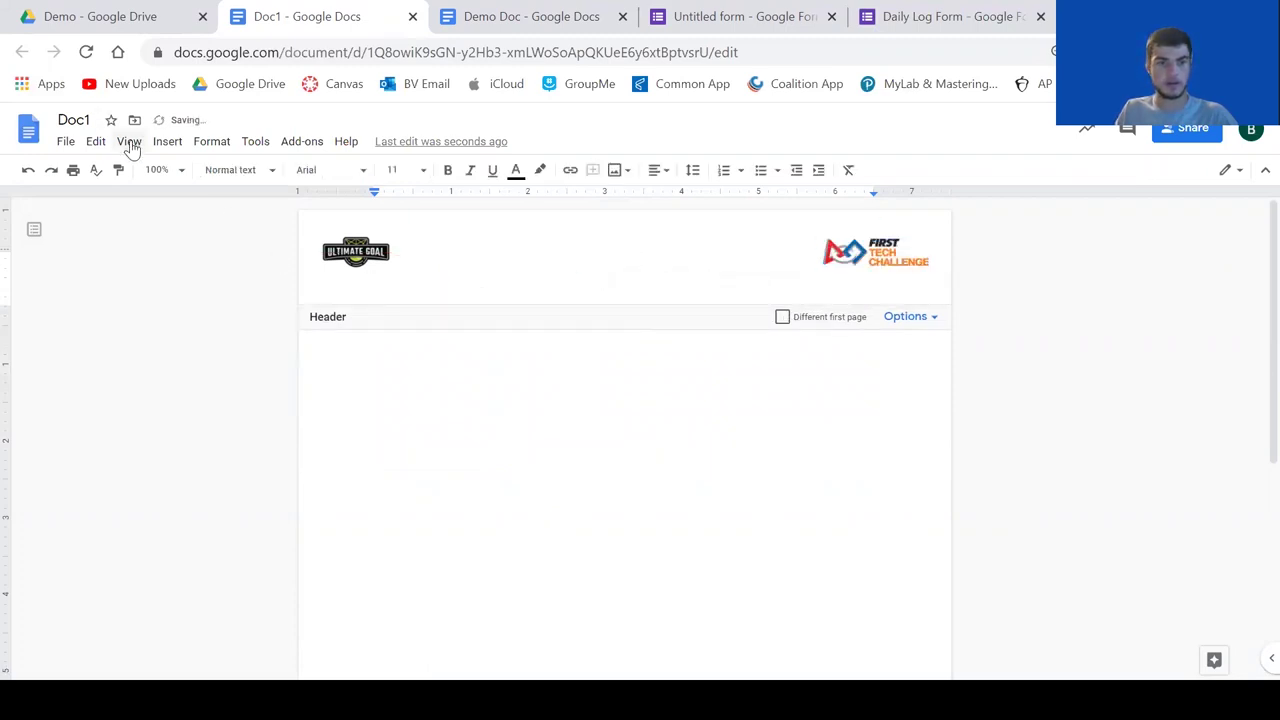
Insert the BLUE Logo image from the computer into the header and set its wrapping to break text.
{"action": "left_click", "coordinate": [167, 143]}
{"action": "left_click", "coordinate": [170, 148]}
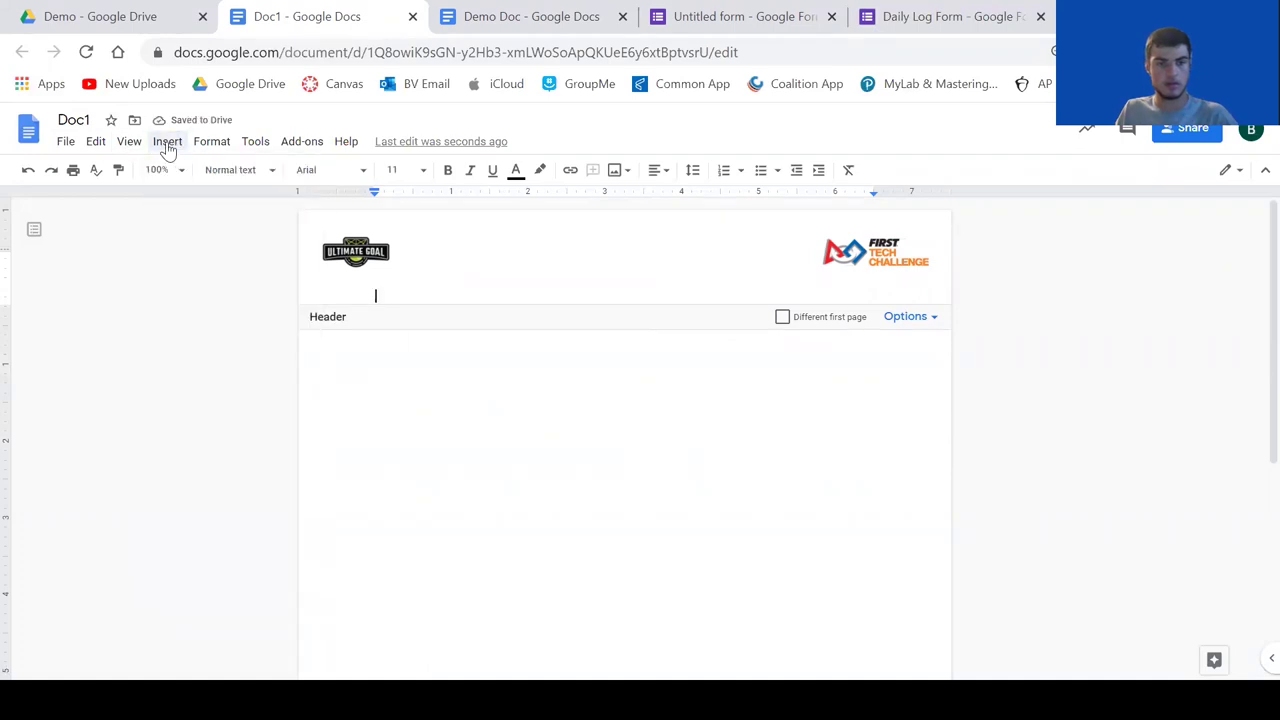
{"action": "left_click", "coordinate": [167, 146]}
{"action": "mouse_move", "coordinate": [194, 171]}
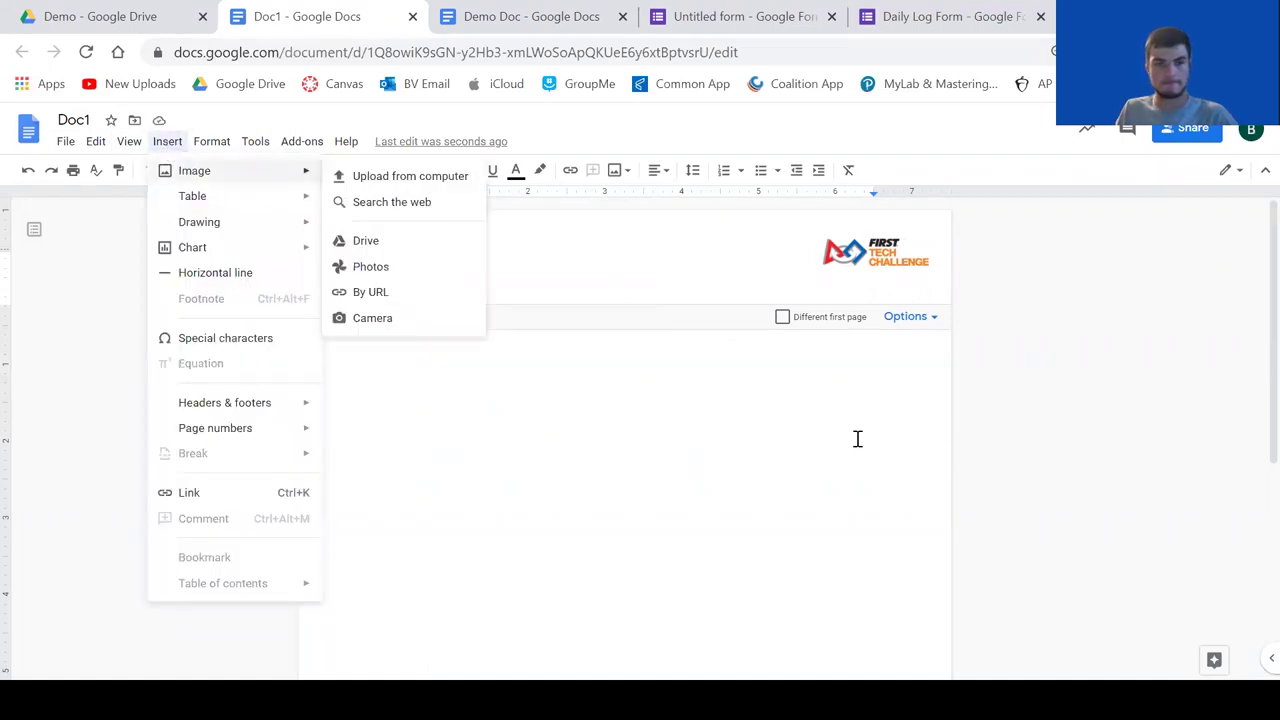
{"action": "left_click", "coordinate": [410, 176]}
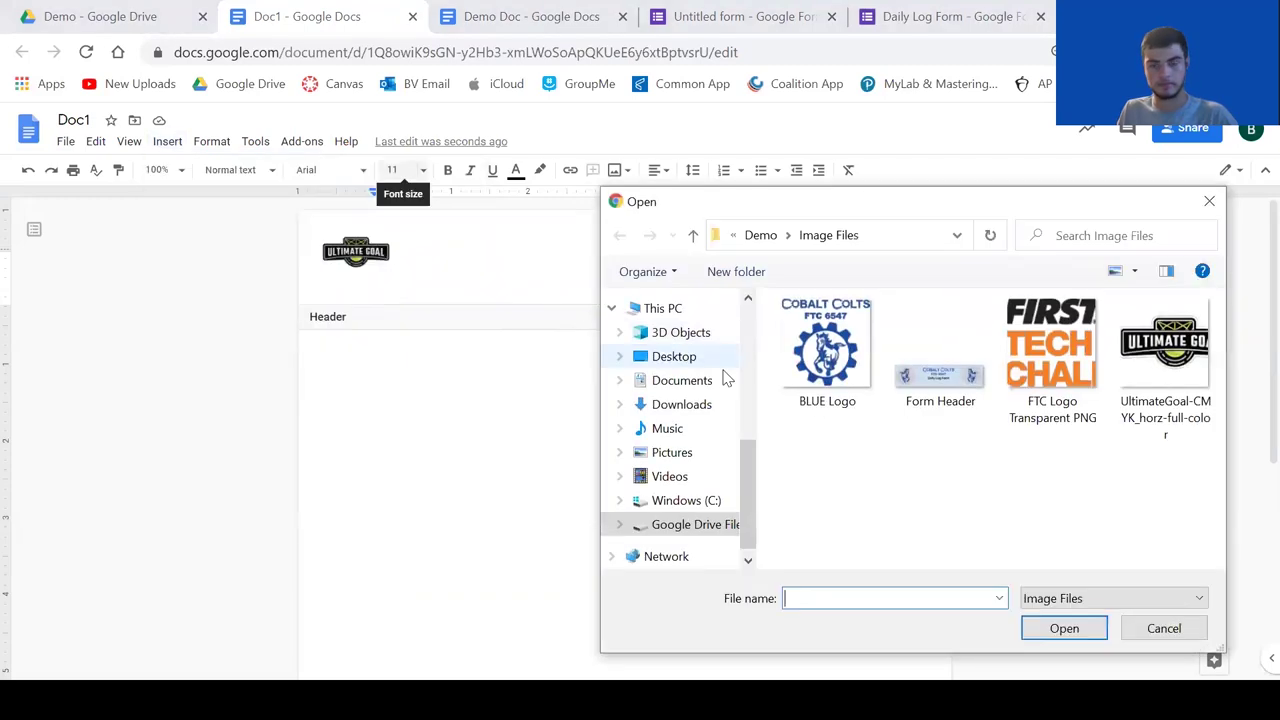
{"action": "left_click", "coordinate": [825, 373]}
{"action": "double_click", "coordinate": [825, 373]}
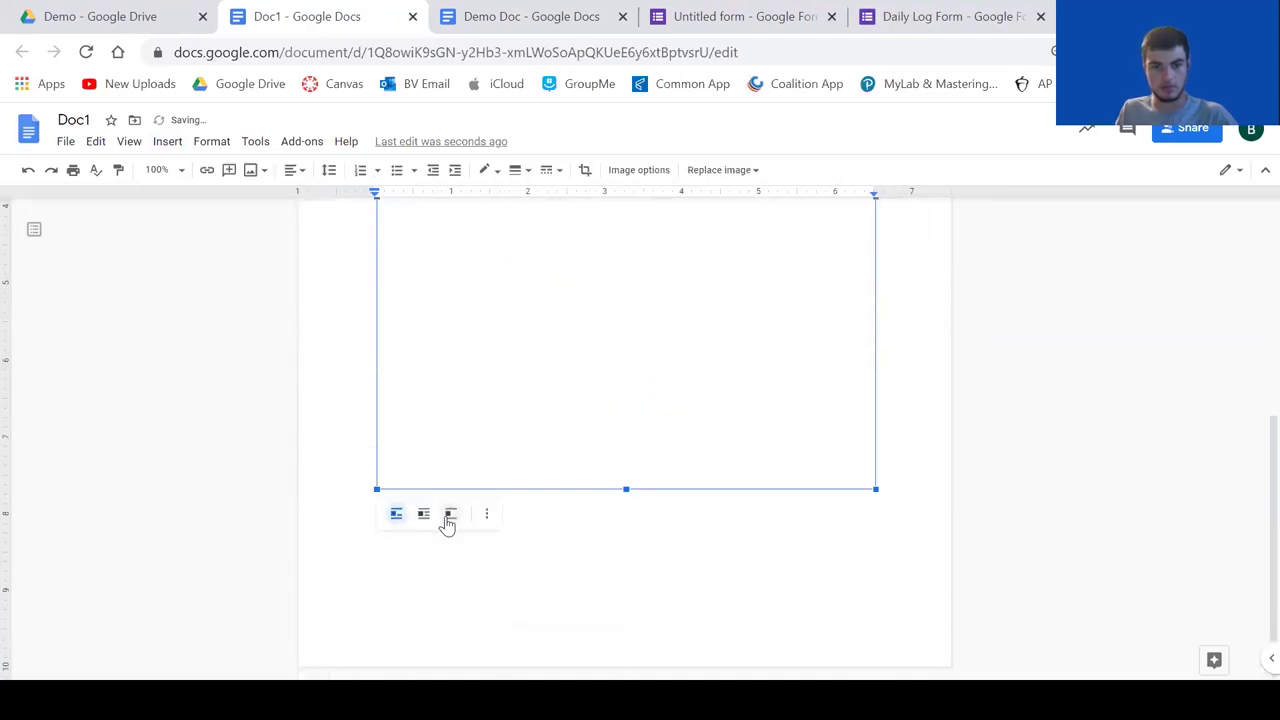
{"action": "left_click", "coordinate": [448, 518]}
Shrink the inserted BLUE Logo image to a small header-sized picture.
{"action": "scroll", "coordinate": [880, 352], "scroll_direction": "up", "scroll_amount": 4}
{"action": "left_click_drag", "start_coordinate": [876, 289], "coordinate": [697, 502]}
{"action": "left_click_drag", "start_coordinate": [654, 392], "coordinate": [571, 543]}
Crop the blue logo to its "Cobalt Colts FTC 6547" text and centre it between the other two header logos.
{"action": "left_click_drag", "start_coordinate": [569, 540], "coordinate": [630, 243]}
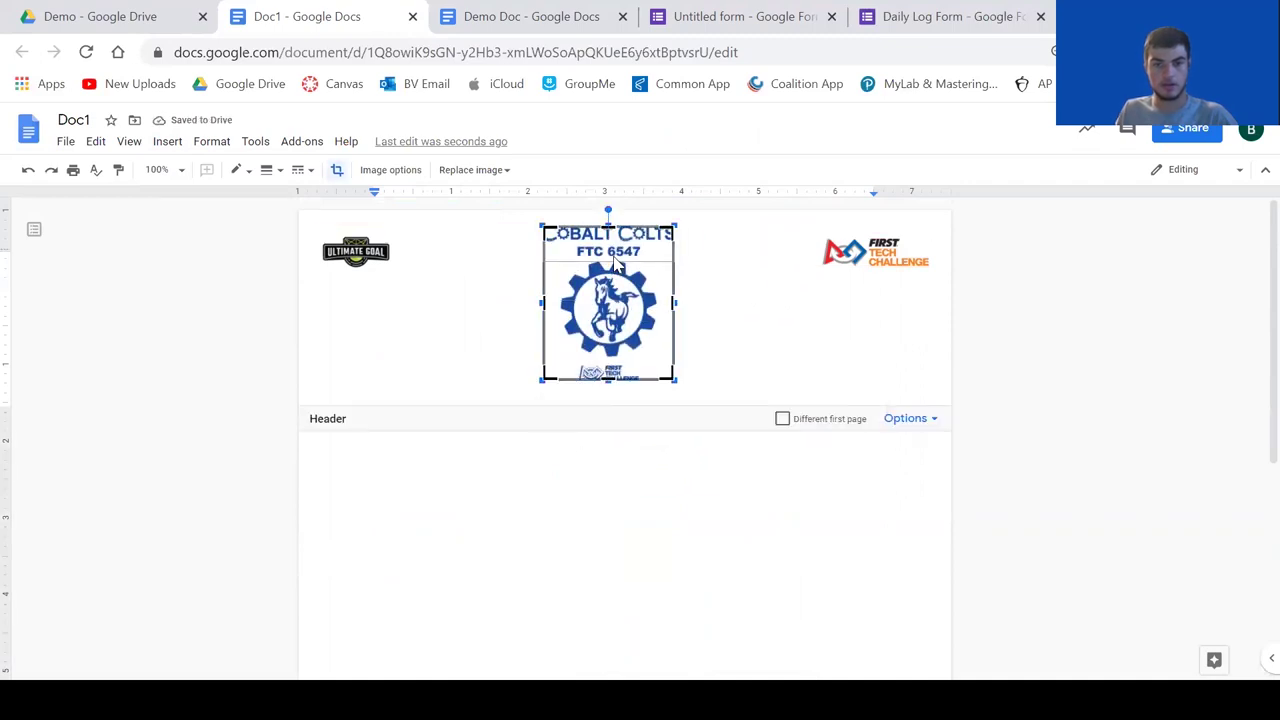
{"action": "left_click_drag", "start_coordinate": [620, 265], "coordinate": [655, 260]}
{"action": "left_click", "coordinate": [743, 284]}
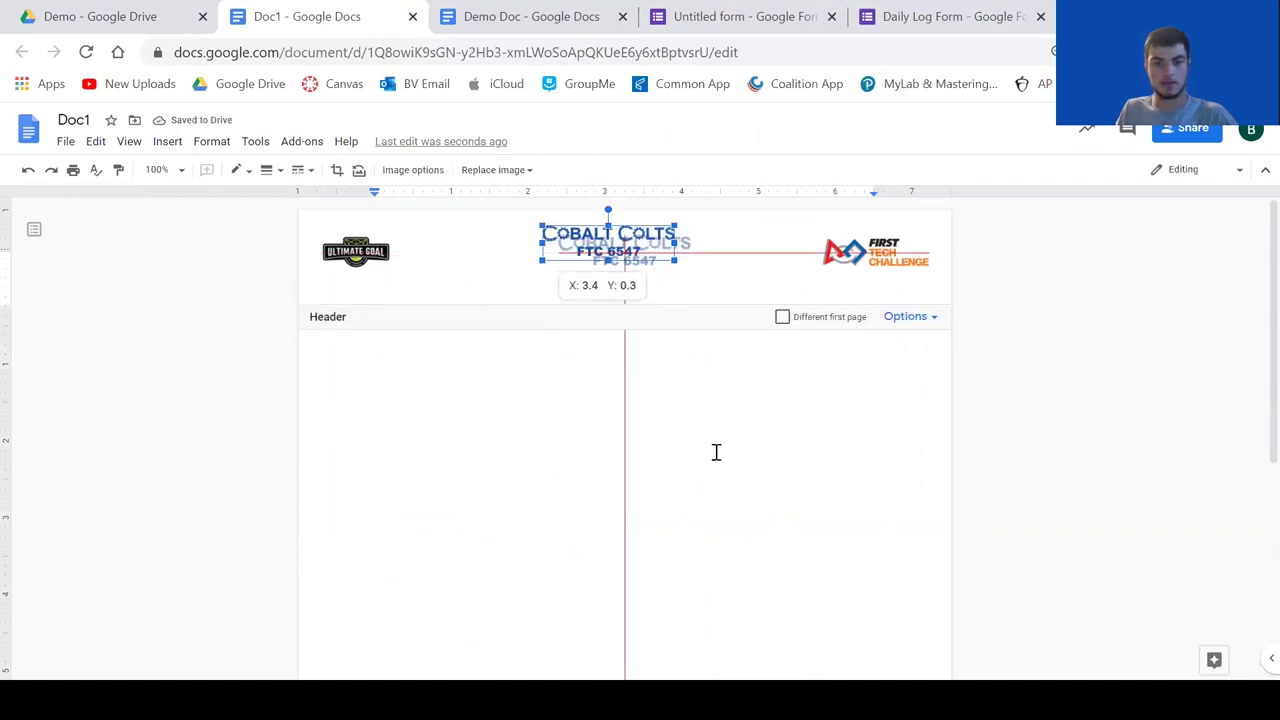
Extend the document body onto a second page and check the header logos on both pages.
{"action": "left_click", "coordinate": [699, 477]}
{"action": "scroll", "coordinate": [508, 474], "scroll_direction": "down", "scroll_amount": 5}
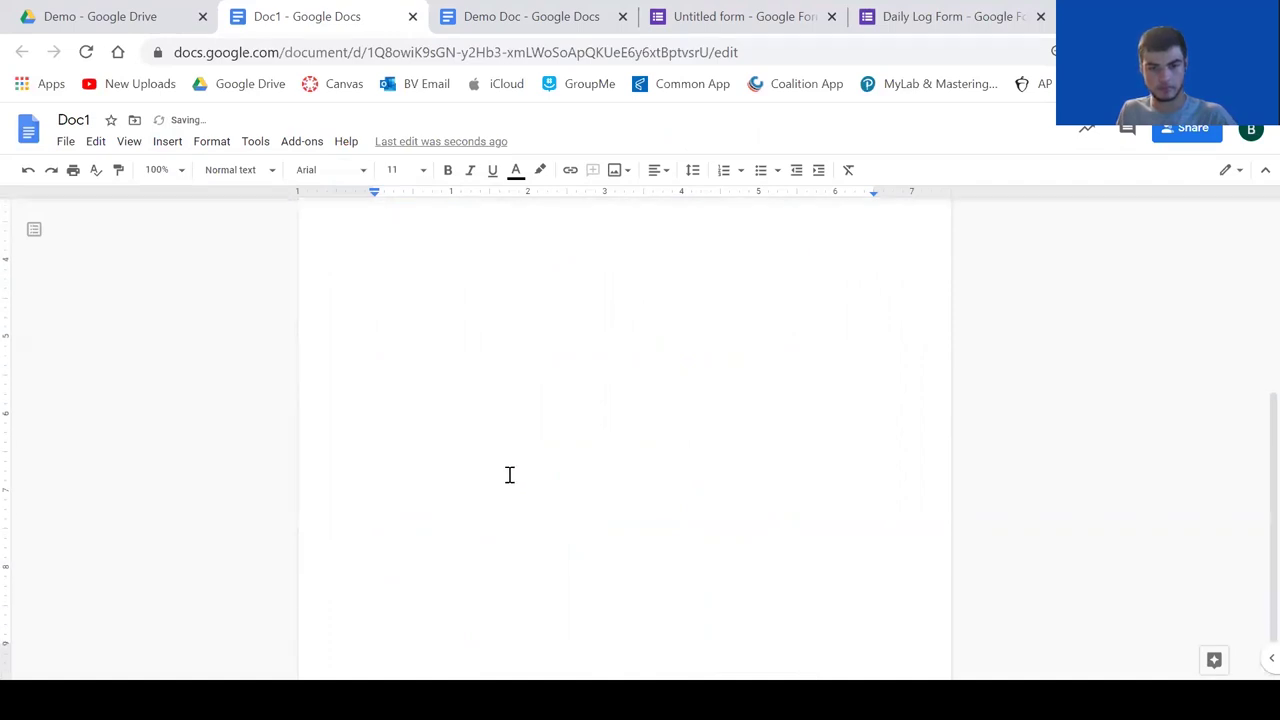
{"action": "scroll", "coordinate": [509, 475], "scroll_direction": "up", "scroll_amount": 5}
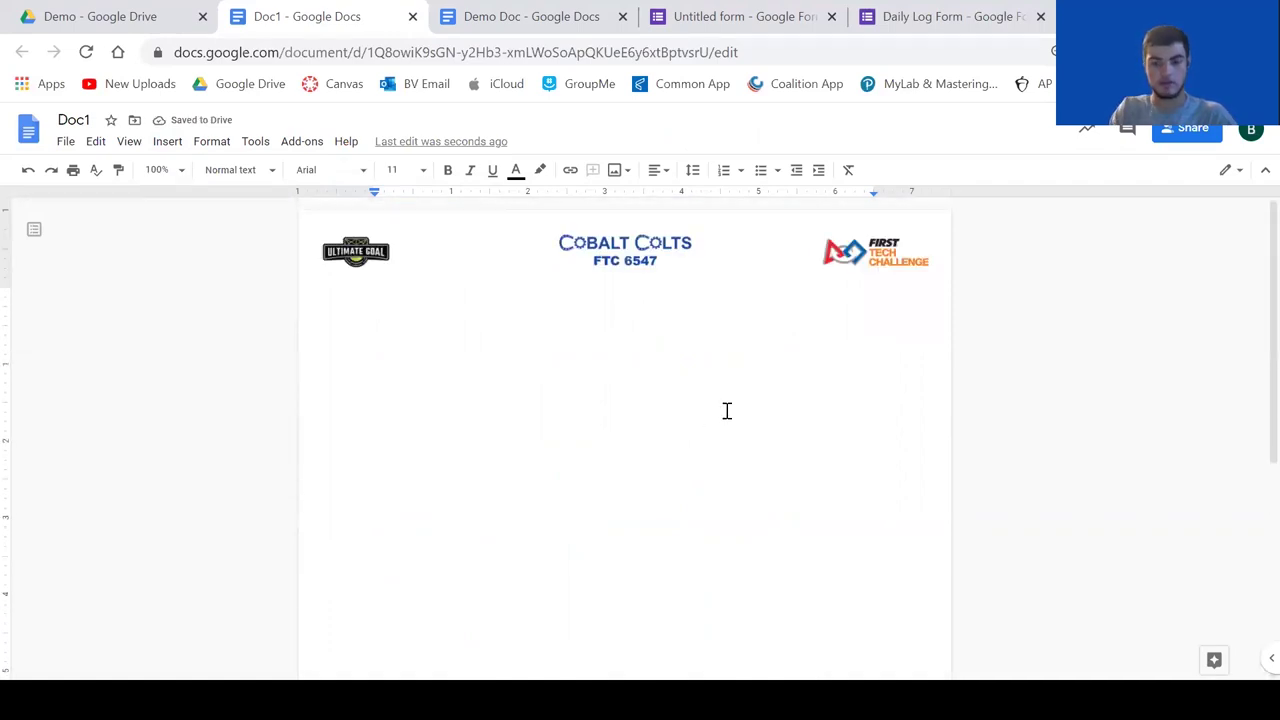
{"action": "scroll", "coordinate": [727, 411], "scroll_direction": "down", "scroll_amount": 5}
{"action": "scroll", "coordinate": [714, 374], "scroll_direction": "up", "scroll_amount": 5}
{"action": "scroll", "coordinate": [711, 369], "scroll_direction": "down", "scroll_amount": 5}
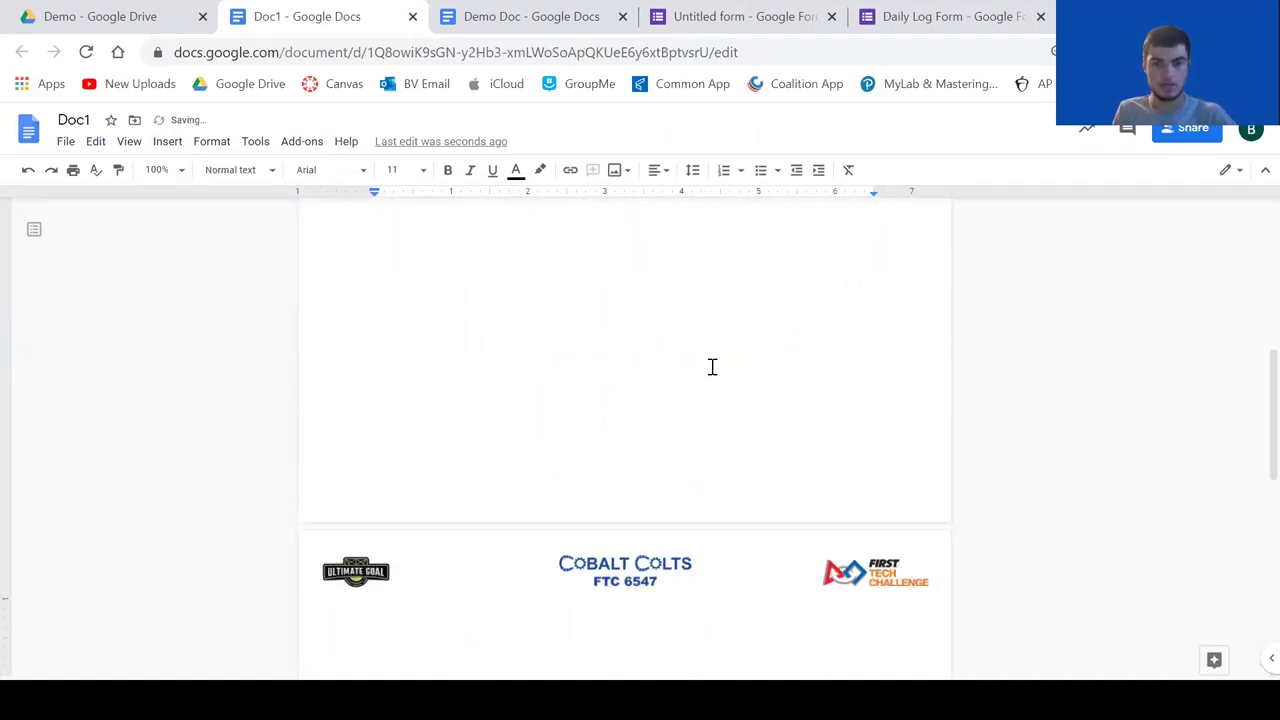
{"action": "scroll", "coordinate": [712, 367], "scroll_direction": "down", "scroll_amount": 5}
{"action": "scroll", "coordinate": [629, 294], "scroll_direction": "up", "scroll_amount": 10}
{"action": "scroll", "coordinate": [700, 486], "scroll_direction": "down", "scroll_amount": 8}
{"action": "scroll", "coordinate": [493, 330], "scroll_direction": "up", "scroll_amount": 2}
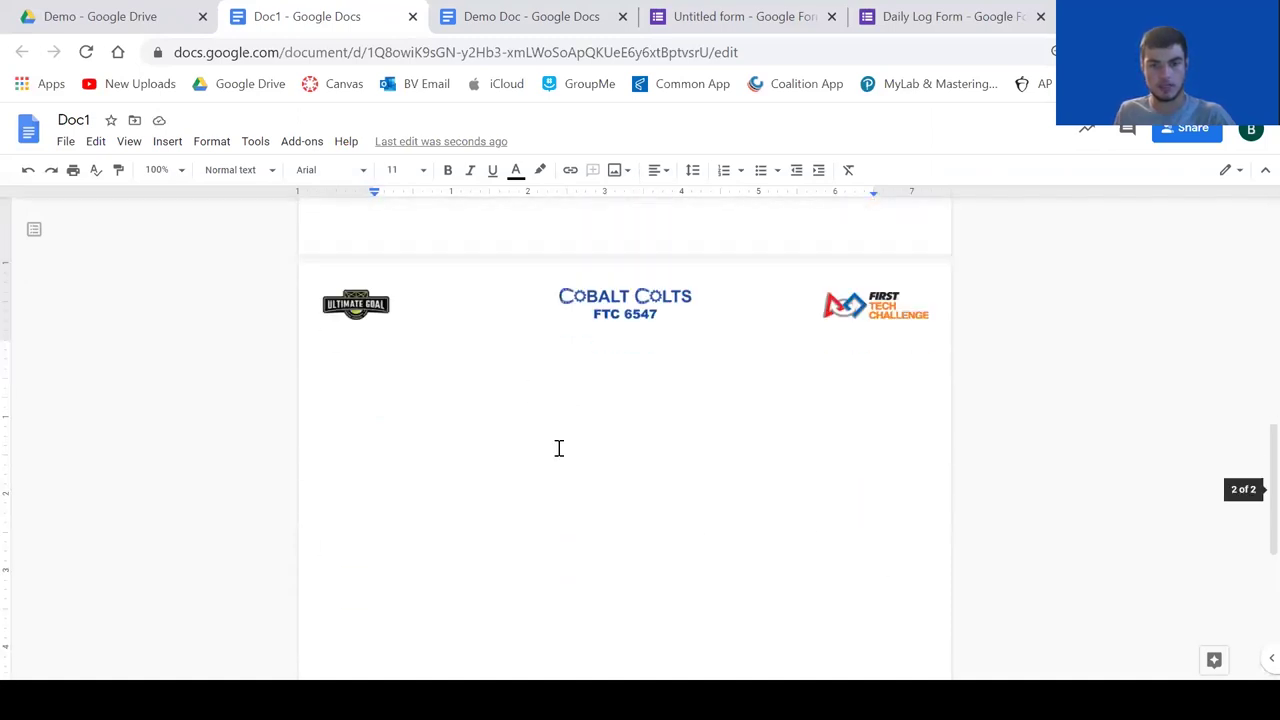
{"action": "scroll", "coordinate": [597, 520], "scroll_direction": "down", "scroll_amount": 5}
Check how the page number is placed in Demo Doc's footer.
{"action": "key", "text": "ctrl+Tab"}
{"action": "scroll", "coordinate": [713, 373], "scroll_direction": "down", "scroll_amount": 4}
{"action": "scroll", "coordinate": [850, 392], "scroll_direction": "up", "scroll_amount": 4}
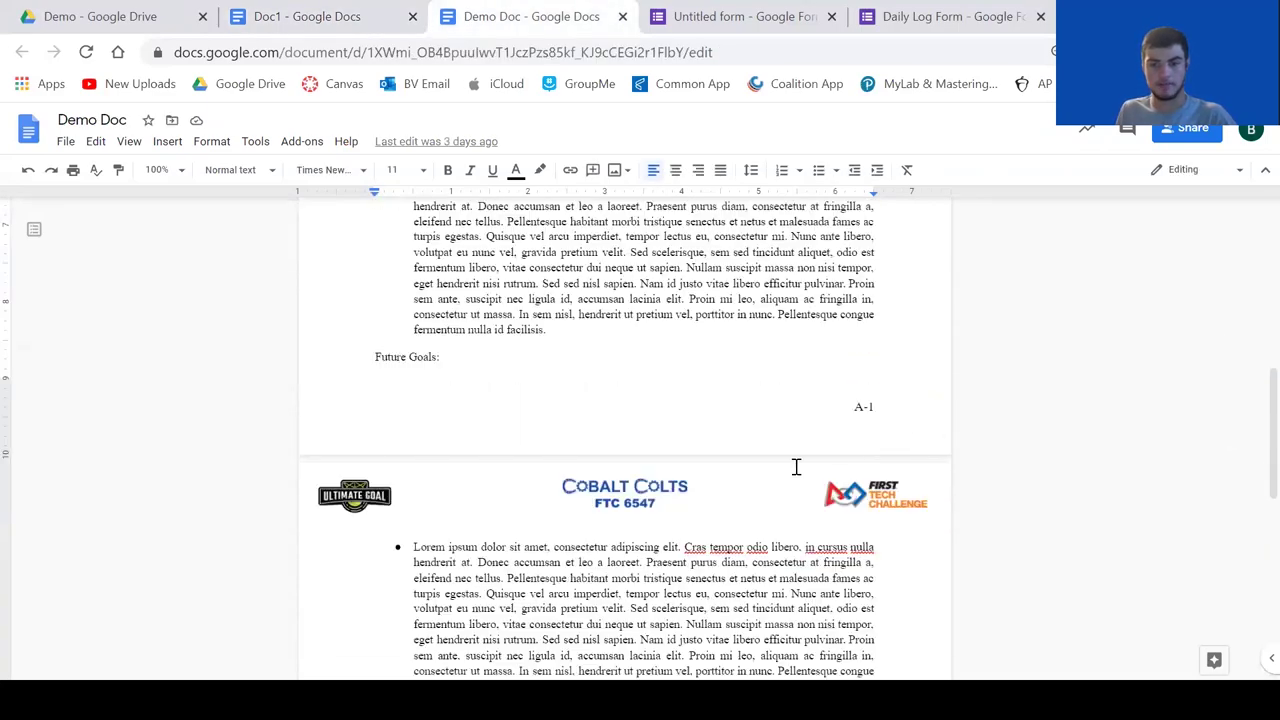
Insert a right-aligned page number prefixed with "A-" in the footer of Doc1.
{"action": "left_click", "coordinate": [245, 16]}
{"action": "scroll", "coordinate": [797, 503], "scroll_direction": "down", "scroll_amount": 3}
{"action": "double_click", "coordinate": [560, 430]}
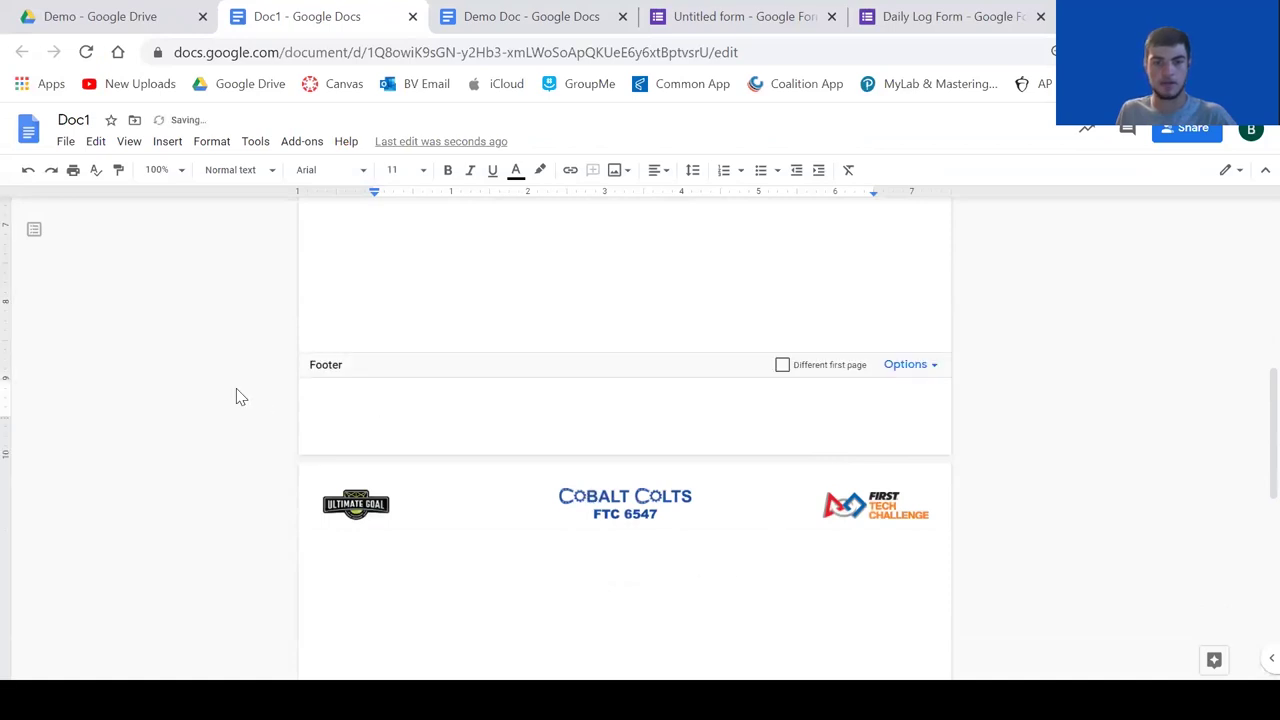
{"action": "left_click", "coordinate": [168, 141]}
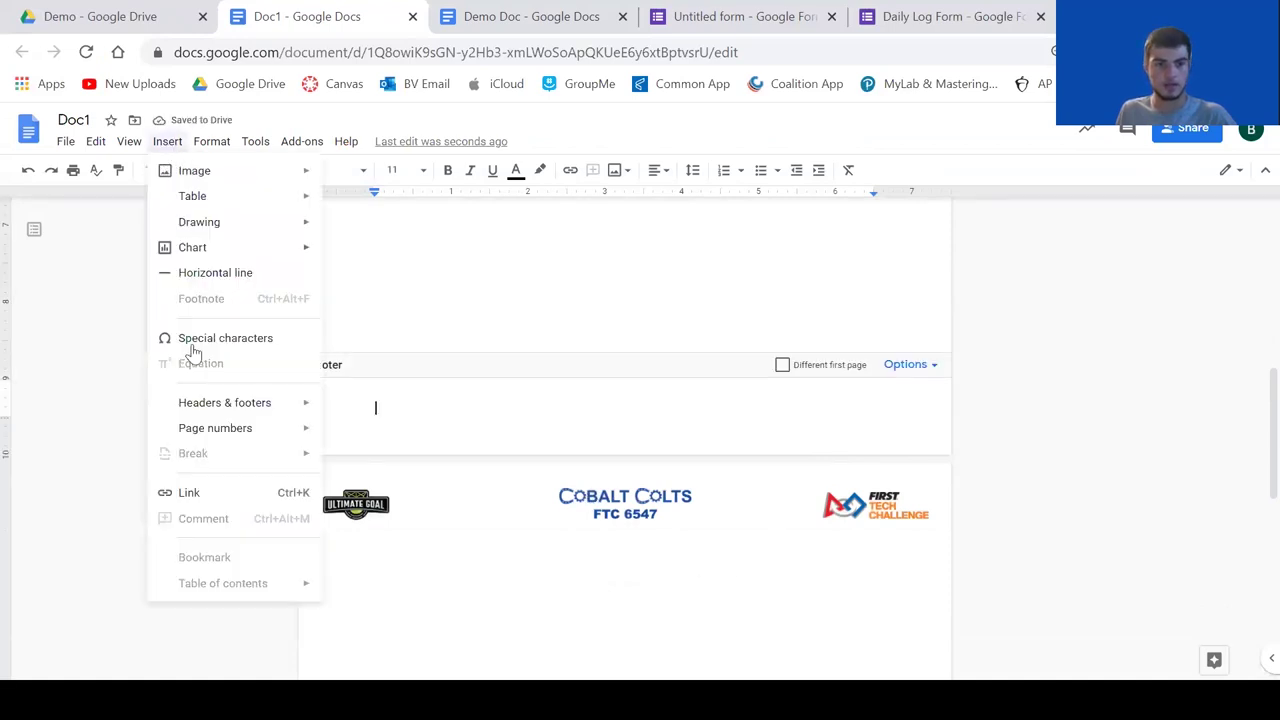
{"action": "mouse_move", "coordinate": [230, 433]}
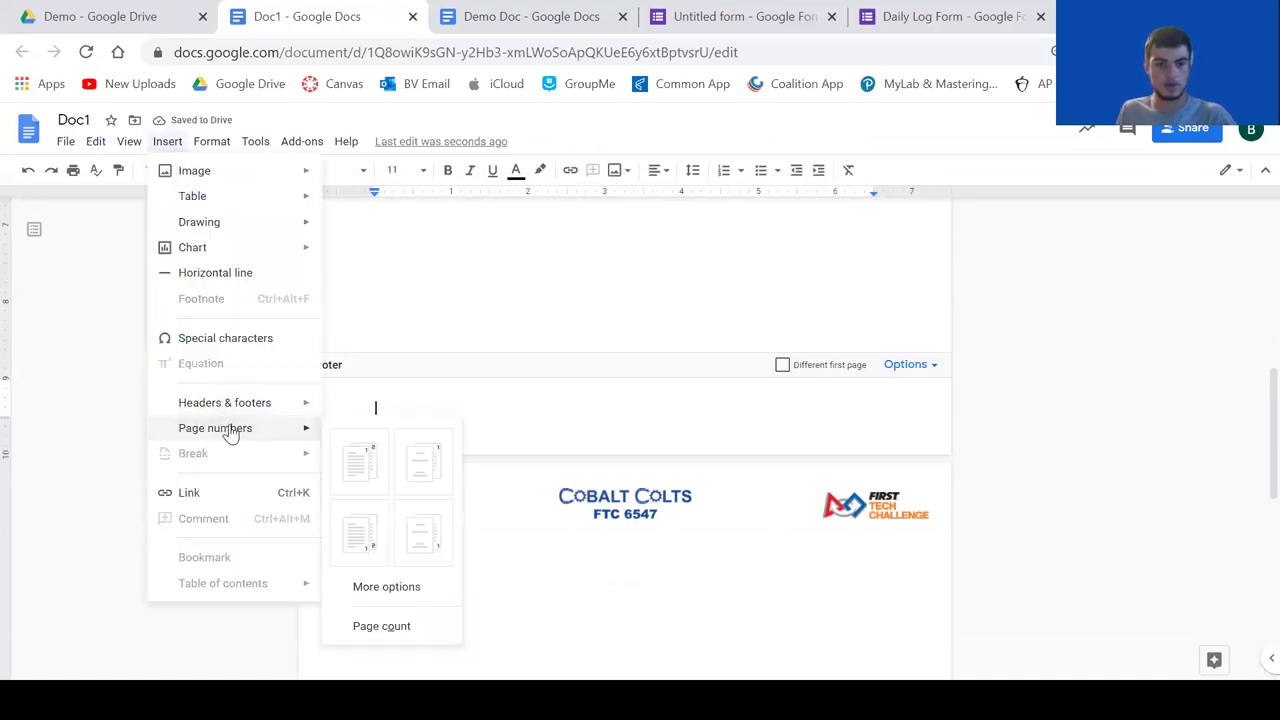
{"action": "left_click", "coordinate": [358, 533]}
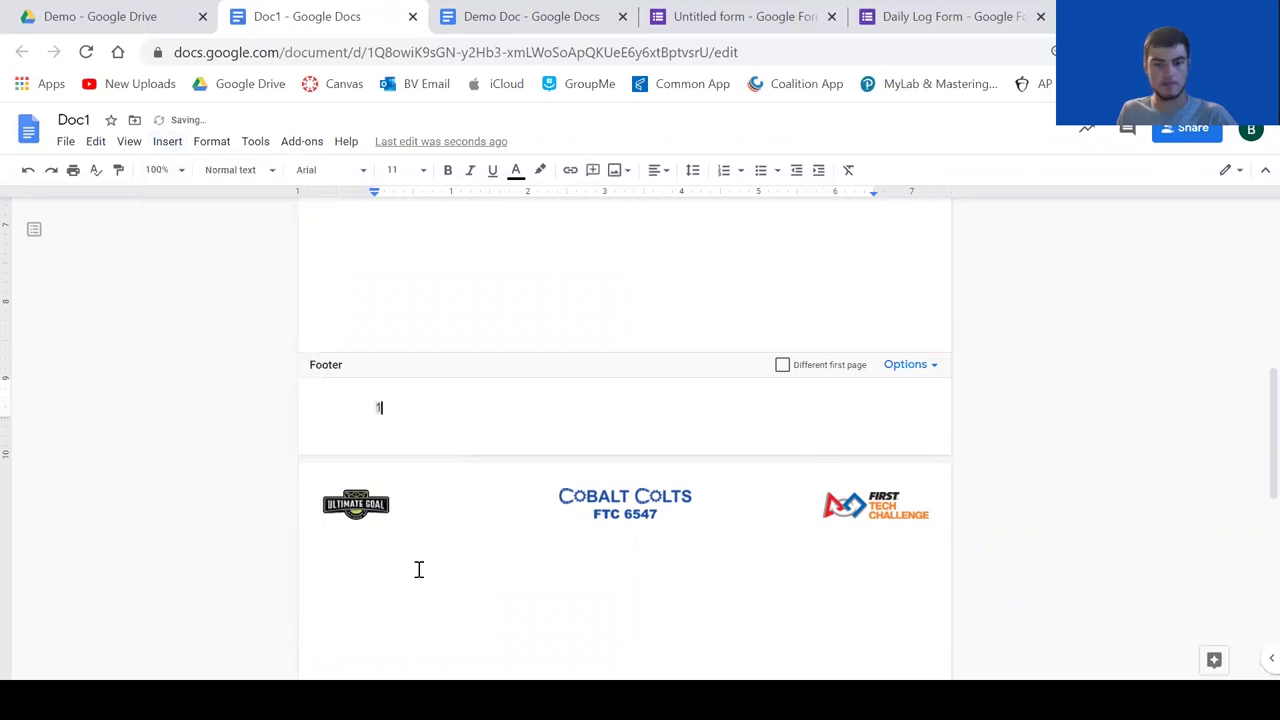
{"action": "left_click", "coordinate": [659, 176]}
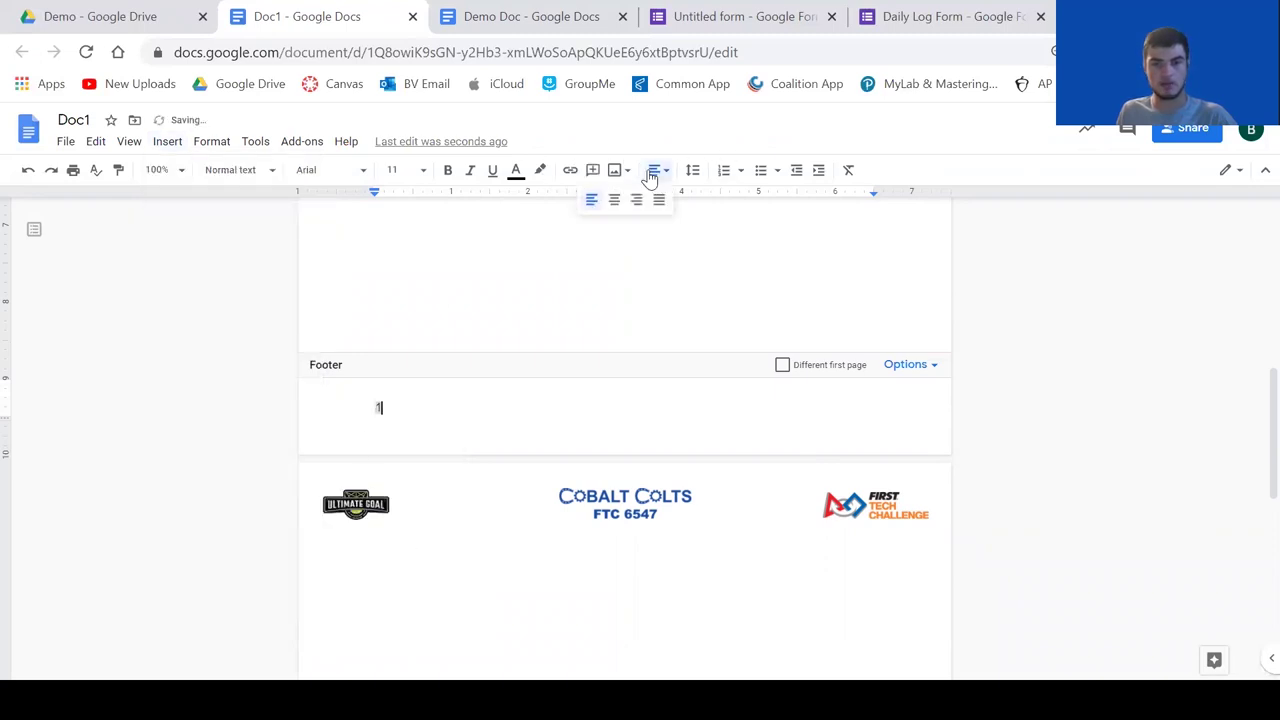
{"action": "left_click", "coordinate": [636, 205]}
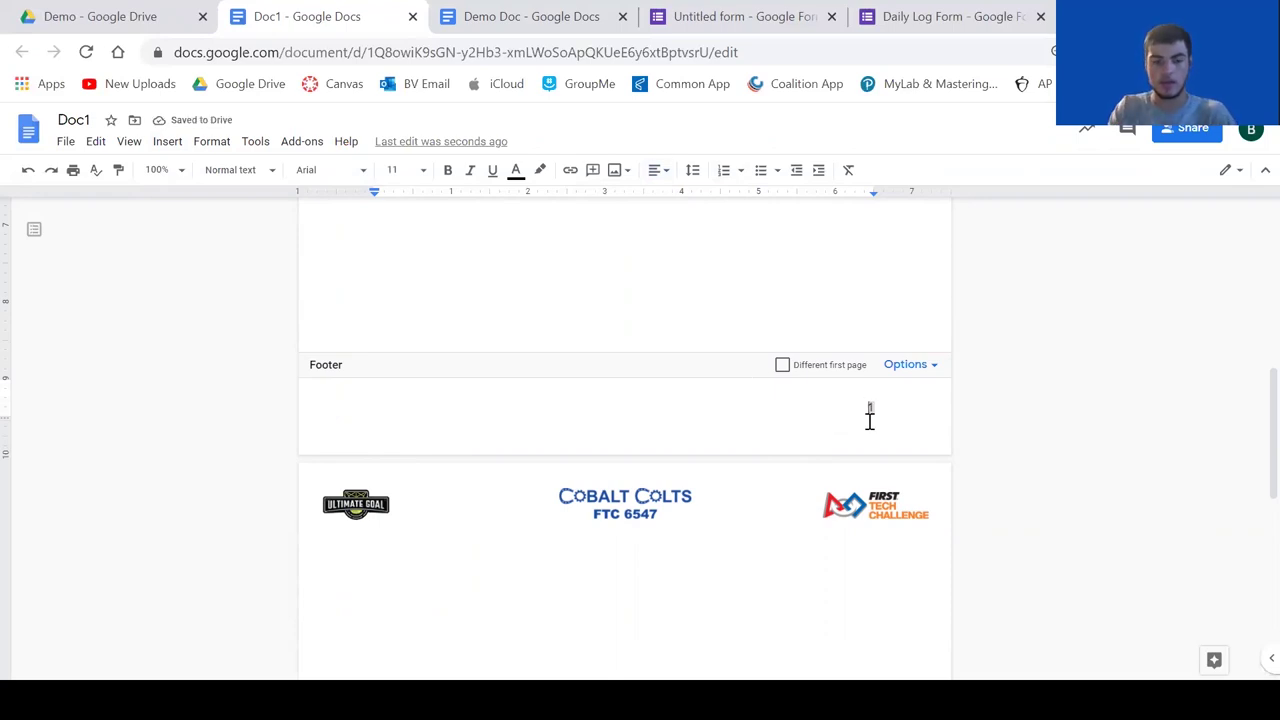
{"action": "type", "text": "A-"}
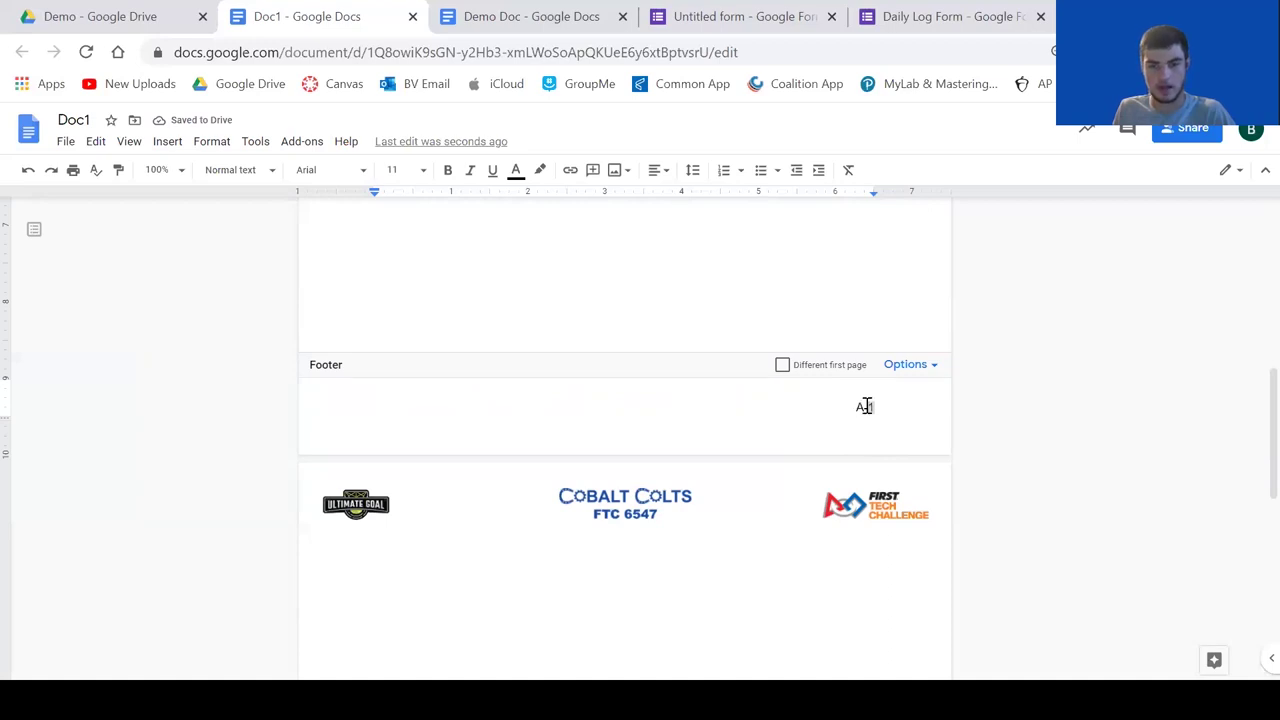
Format the footer's page number text as Times New Roman, size 12, and return to the document body.
{"action": "triple_click", "coordinate": [871, 420]}
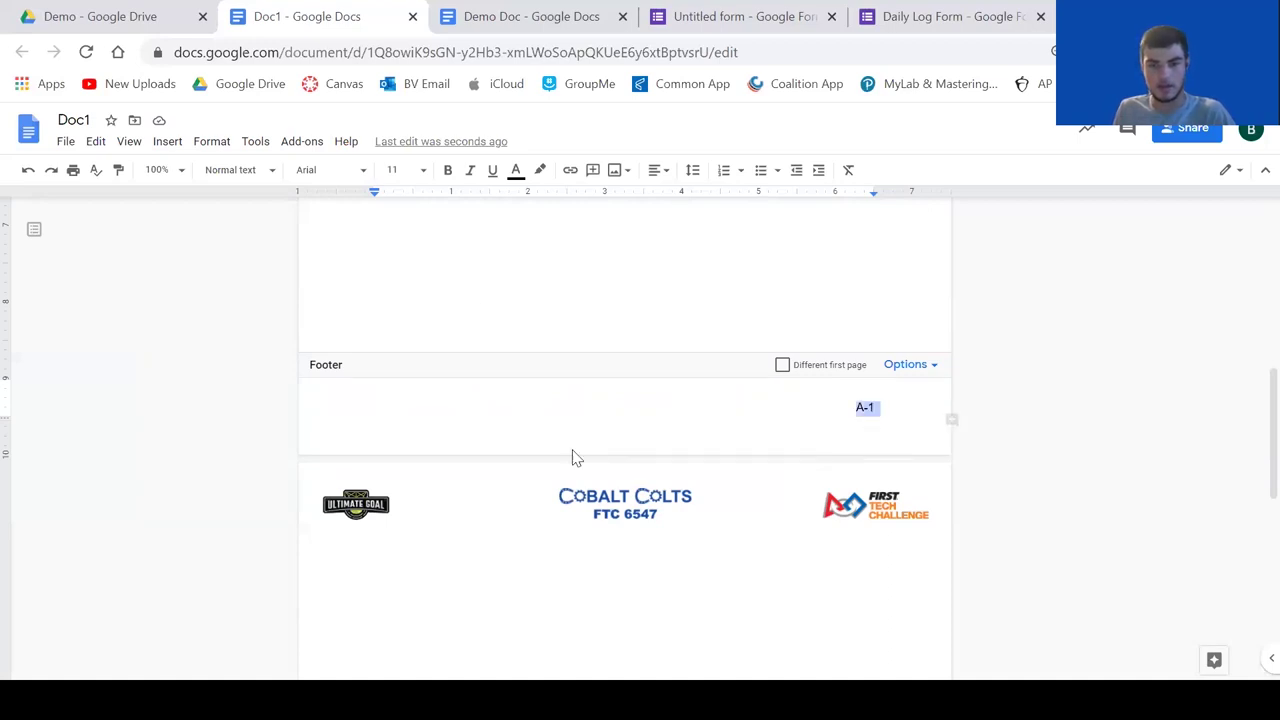
{"action": "left_click", "coordinate": [300, 172]}
{"action": "left_click", "coordinate": [331, 263]}
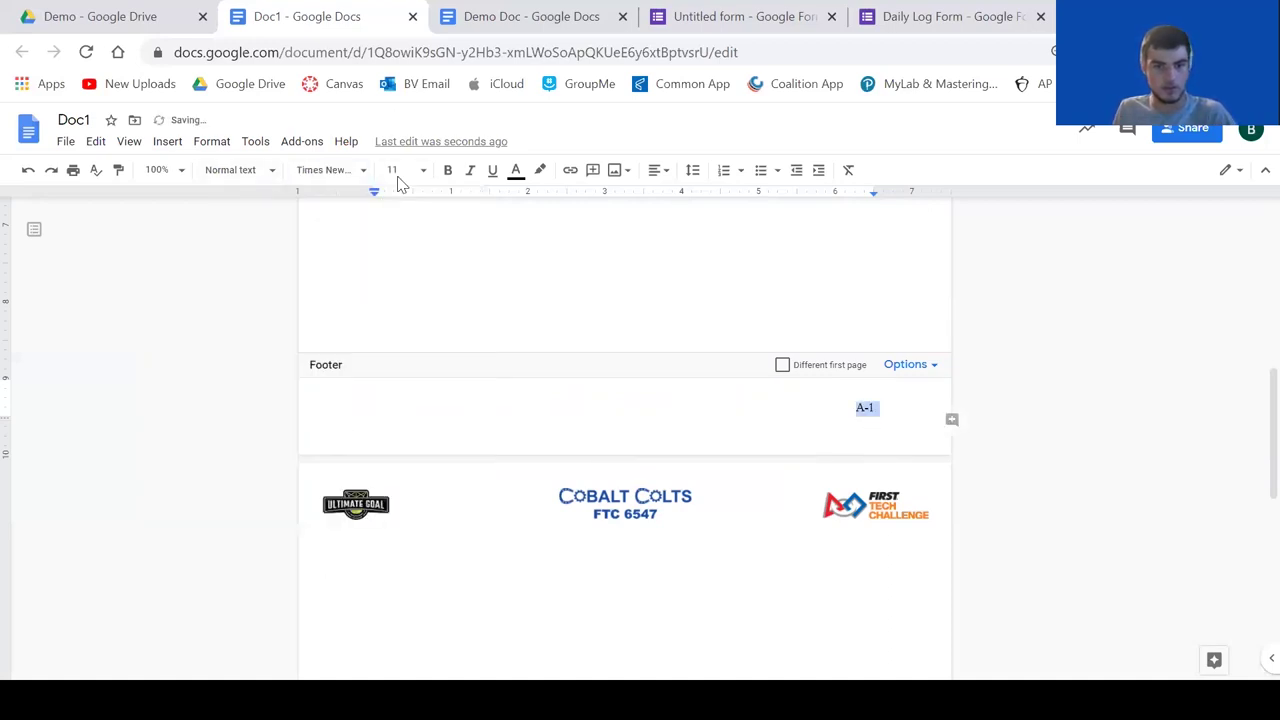
{"action": "left_click", "coordinate": [405, 170]}
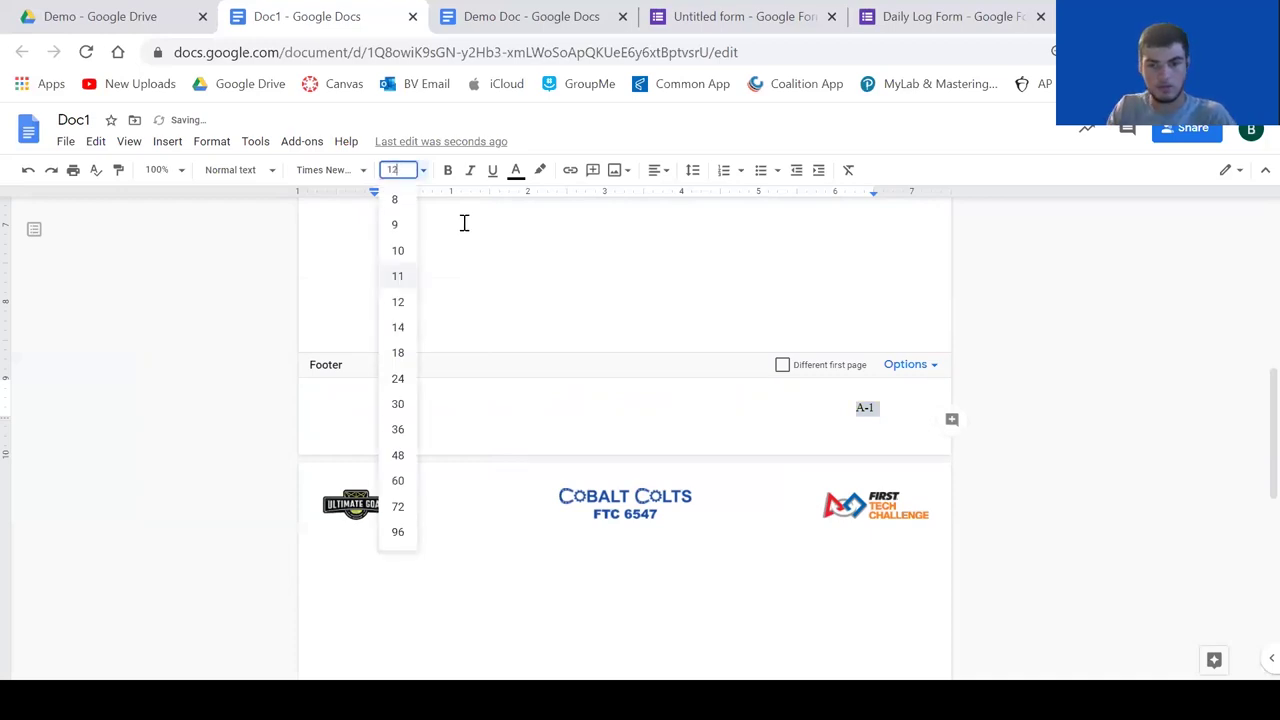
{"action": "type", "text": "12"}
{"action": "key", "text": "Return"}
{"action": "left_click", "coordinate": [431, 294]}
Extend Doc1 with a page break and check the footer numbering across its pages.
{"action": "scroll", "coordinate": [438, 312], "scroll_direction": "down", "scroll_amount": 3}
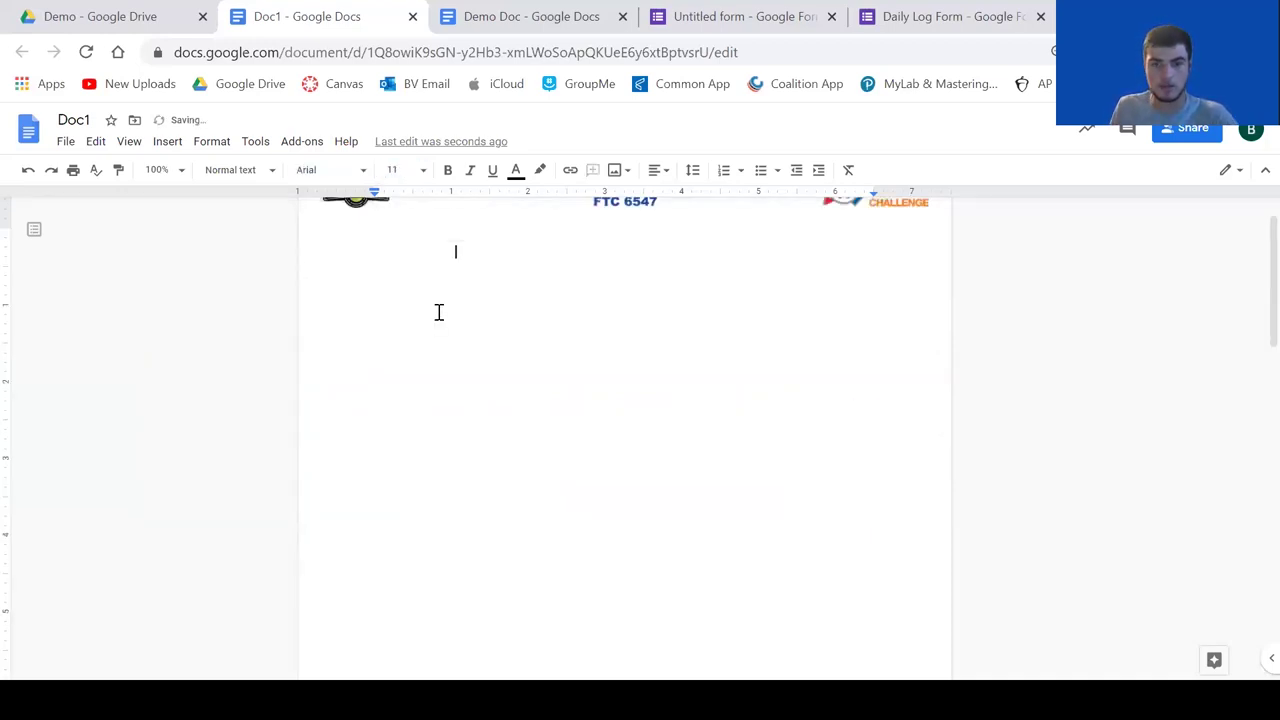
{"action": "scroll", "coordinate": [500, 400], "scroll_direction": "down", "scroll_amount": 3}
{"action": "scroll", "coordinate": [871, 443], "scroll_direction": "up", "scroll_amount": 7}
{"action": "scroll", "coordinate": [874, 400], "scroll_direction": "down", "scroll_amount": 7}
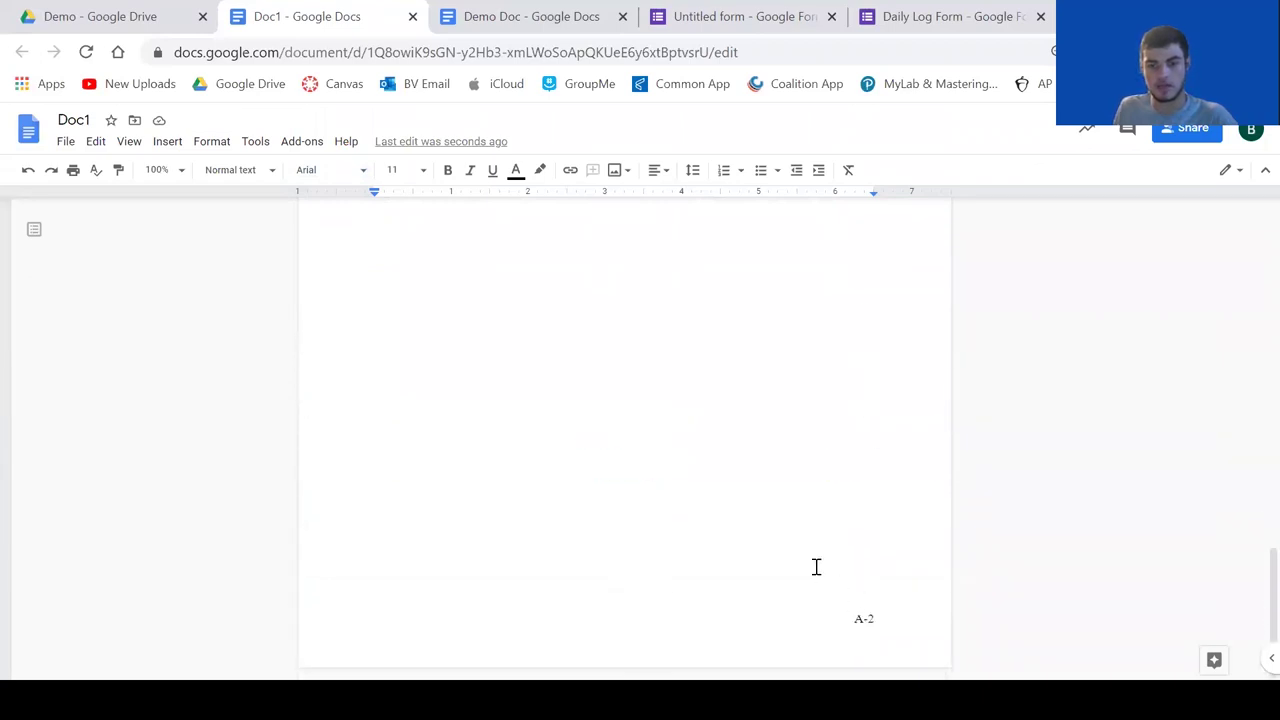
{"action": "scroll", "coordinate": [780, 535], "scroll_direction": "up", "scroll_amount": 4}
{"action": "key", "text": "ctrl+Return"}
{"action": "scroll", "coordinate": [740, 460], "scroll_direction": "down", "scroll_amount": 6}
{"action": "scroll", "coordinate": [748, 468], "scroll_direction": "up", "scroll_amount": 2}
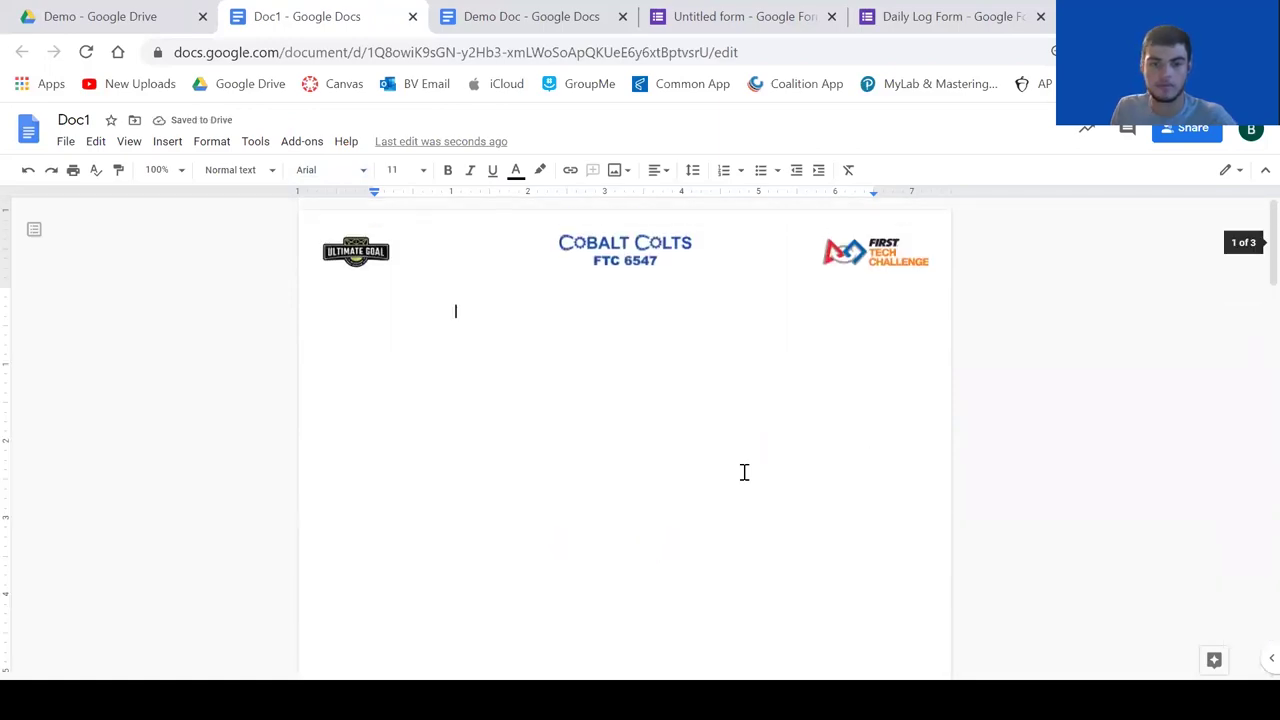
Compare with Demo Doc's heading, and set the first line of Doc1 to the Title style in Montserrat.
{"action": "left_click", "coordinate": [440, 24]}
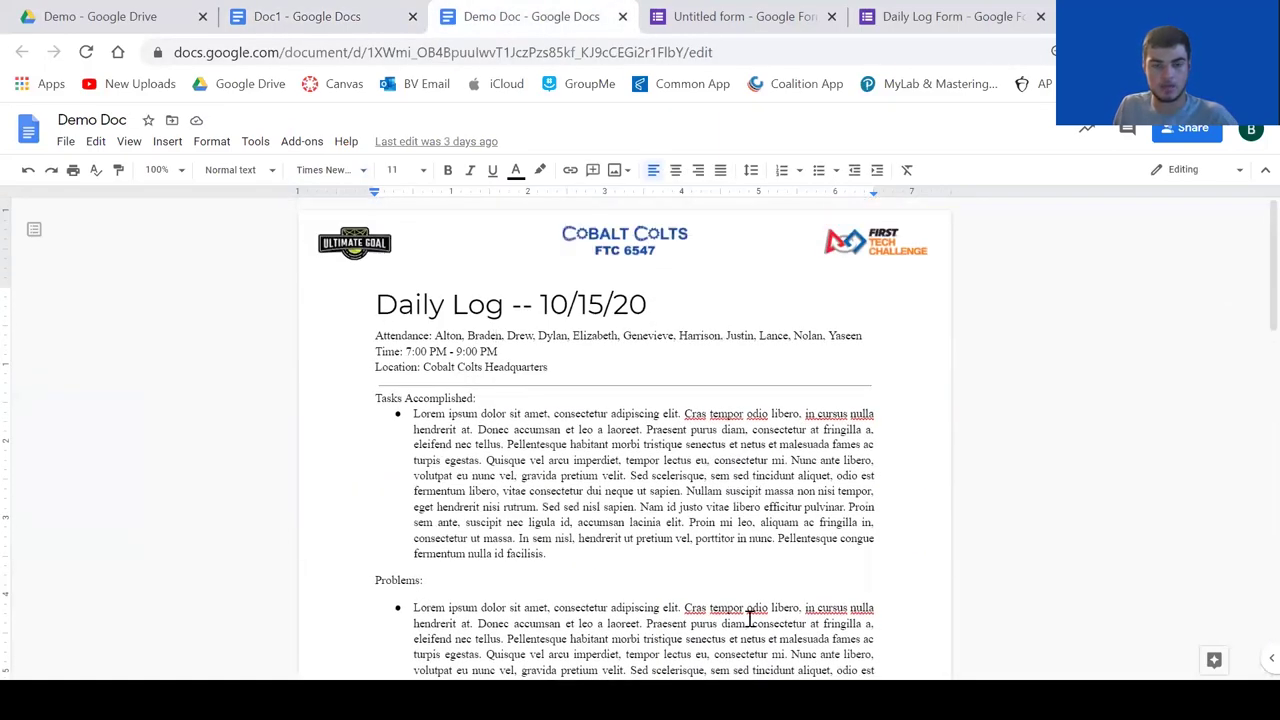
{"action": "left_click", "coordinate": [380, 14]}
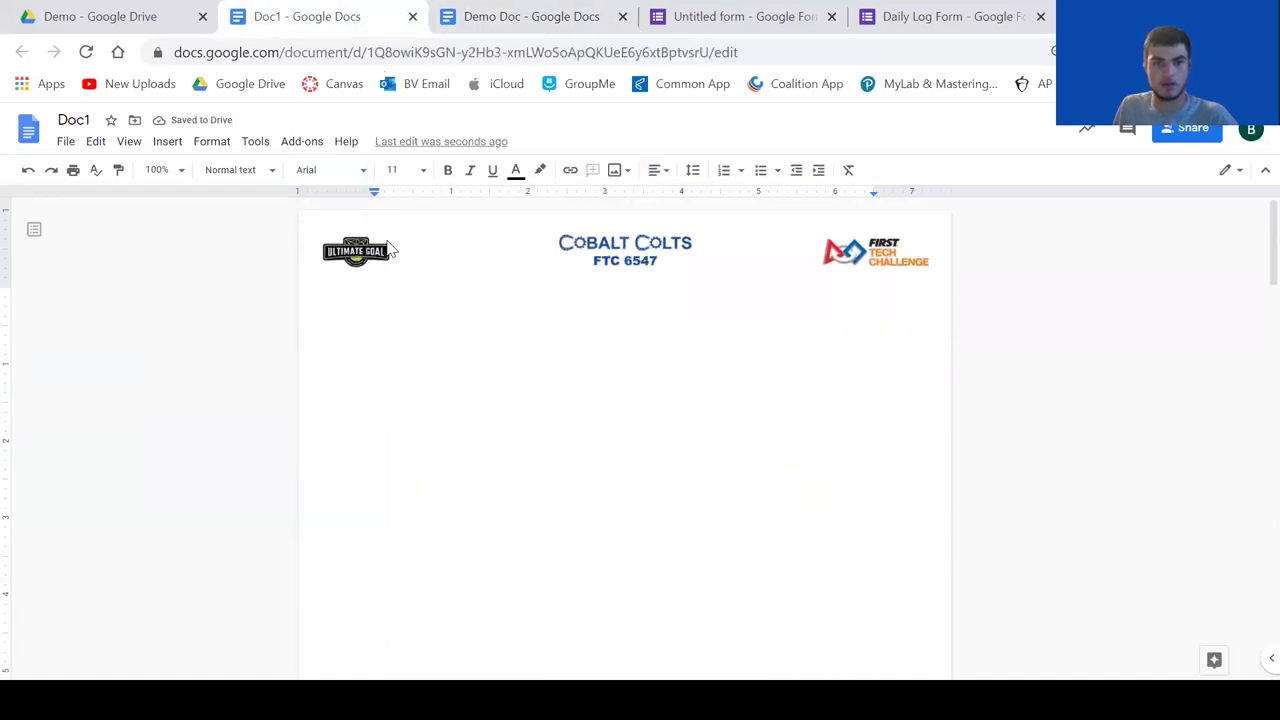
{"action": "left_click", "coordinate": [234, 172]}
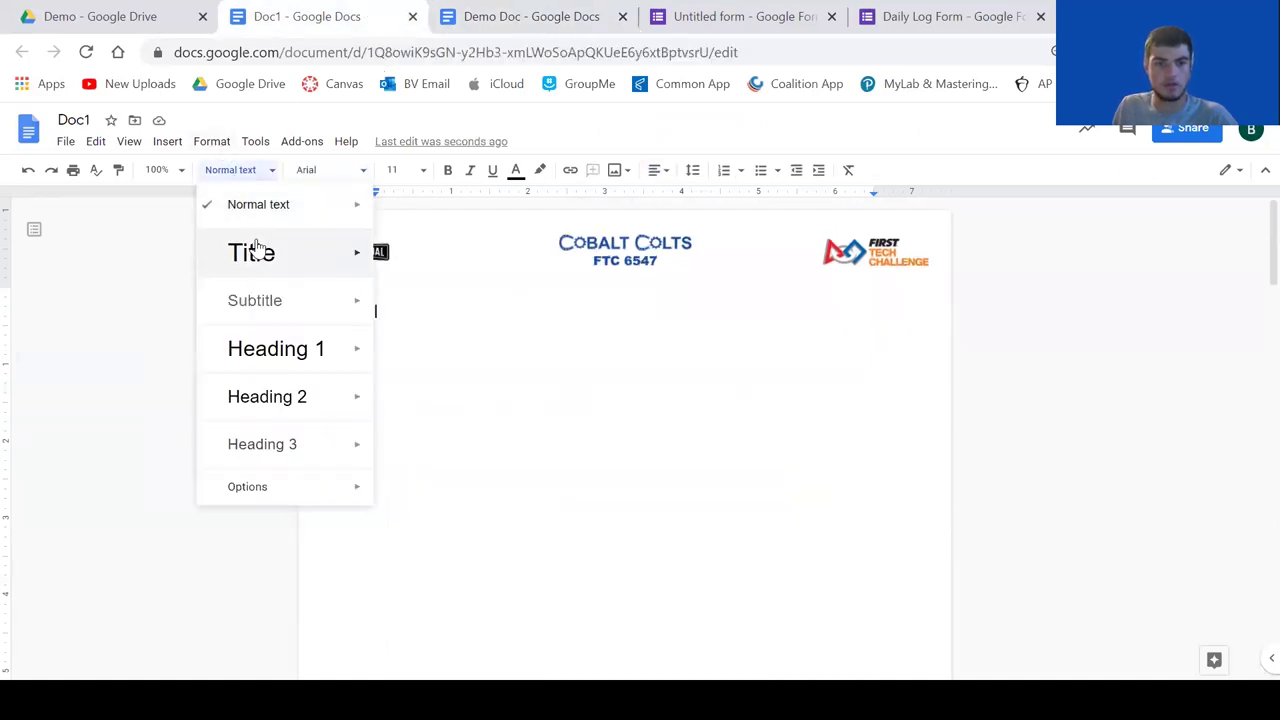
{"action": "left_click", "coordinate": [251, 249]}
{"action": "left_click", "coordinate": [322, 172]}
{"action": "left_click", "coordinate": [337, 263]}
{"action": "left_click", "coordinate": [332, 172]}
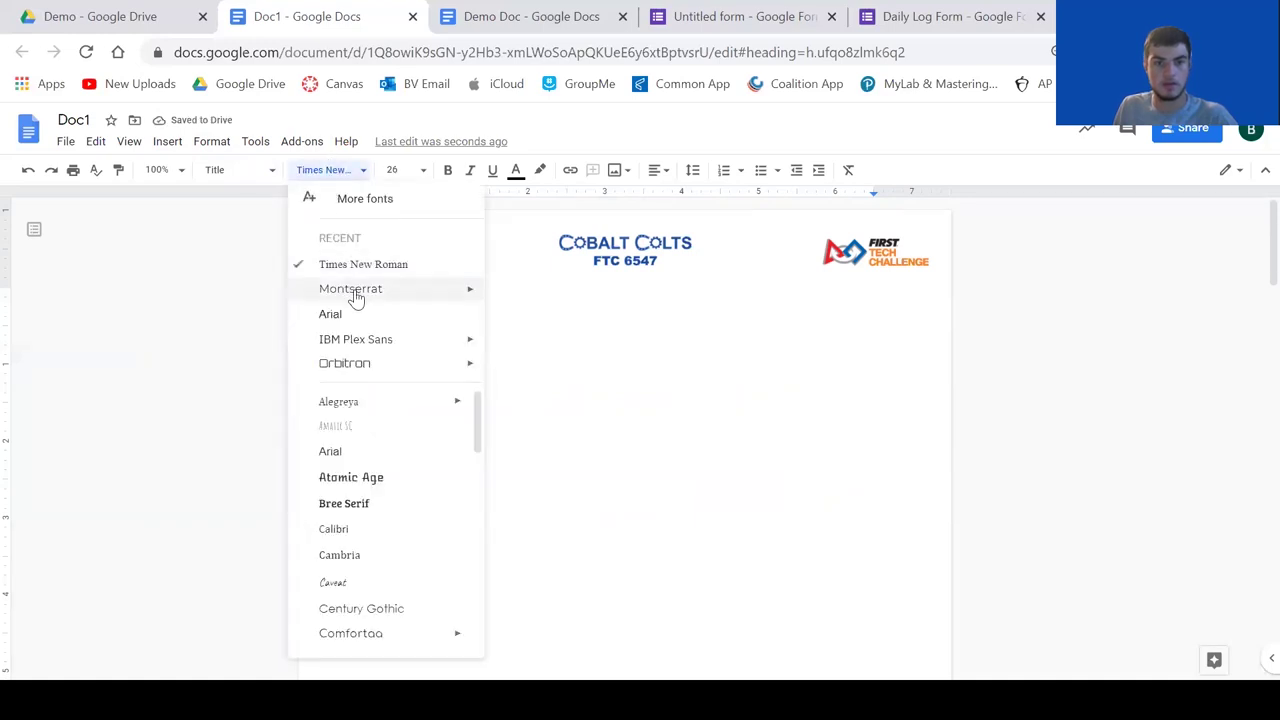
{"action": "left_click", "coordinate": [315, 289]}
Enter the title "Daily Log -- 10/18/20" and start a new line below it.
{"action": "type", "text": "Daily"}
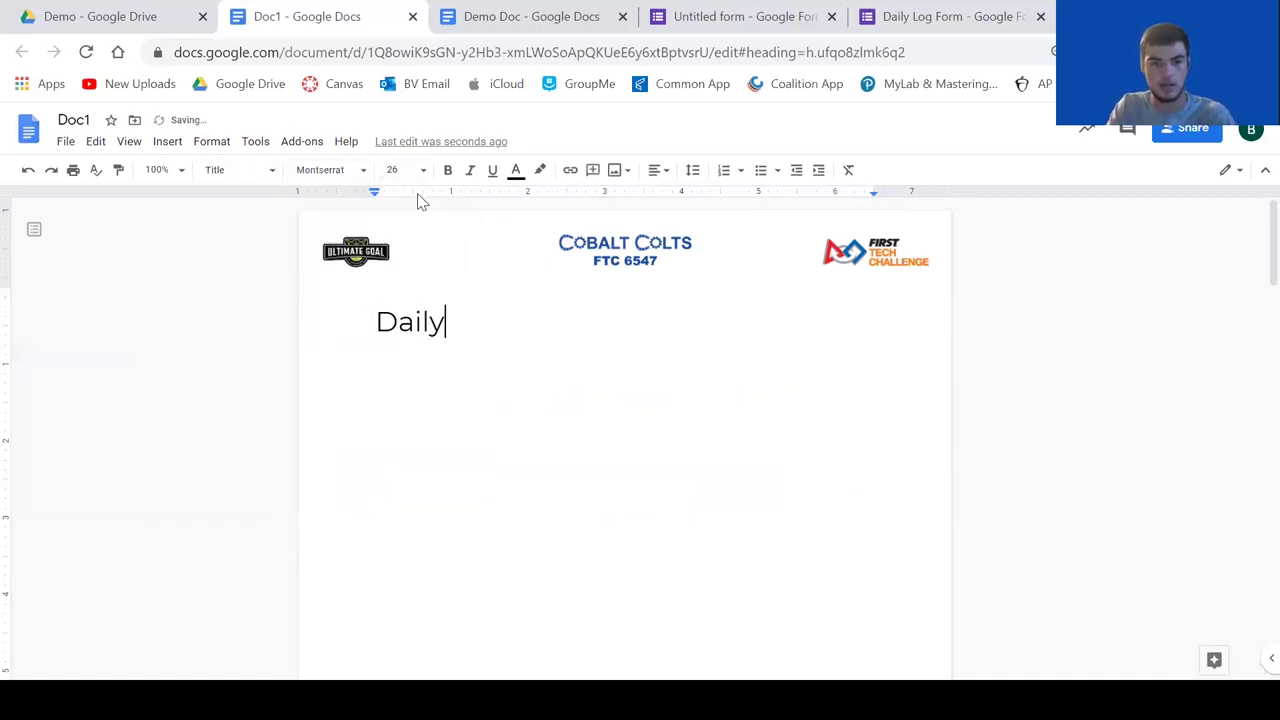
{"action": "type", "text": " Log -- 10"}
{"action": "key", "text": "BackSpace"}
{"action": "key", "text": "BackSpace"}
{"action": "key", "text": "BackSpace"}
{"action": "type", "text": "18/"}
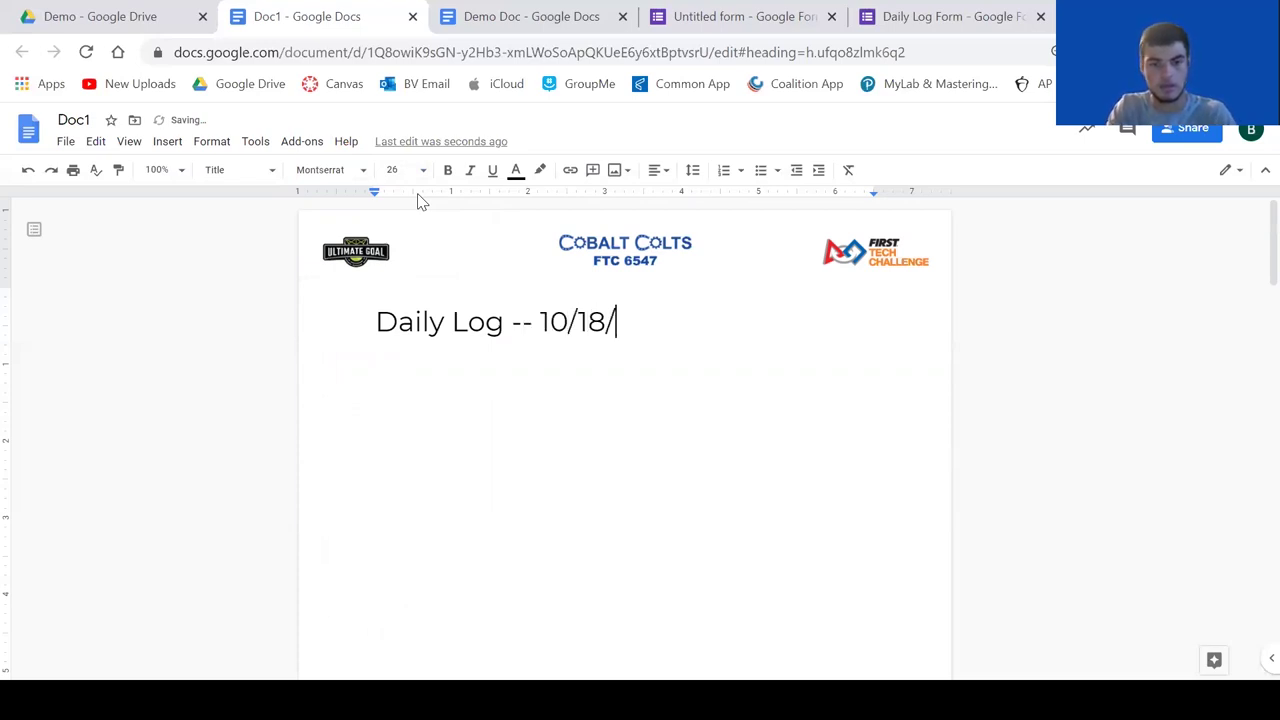
{"action": "key", "text": "Return"}
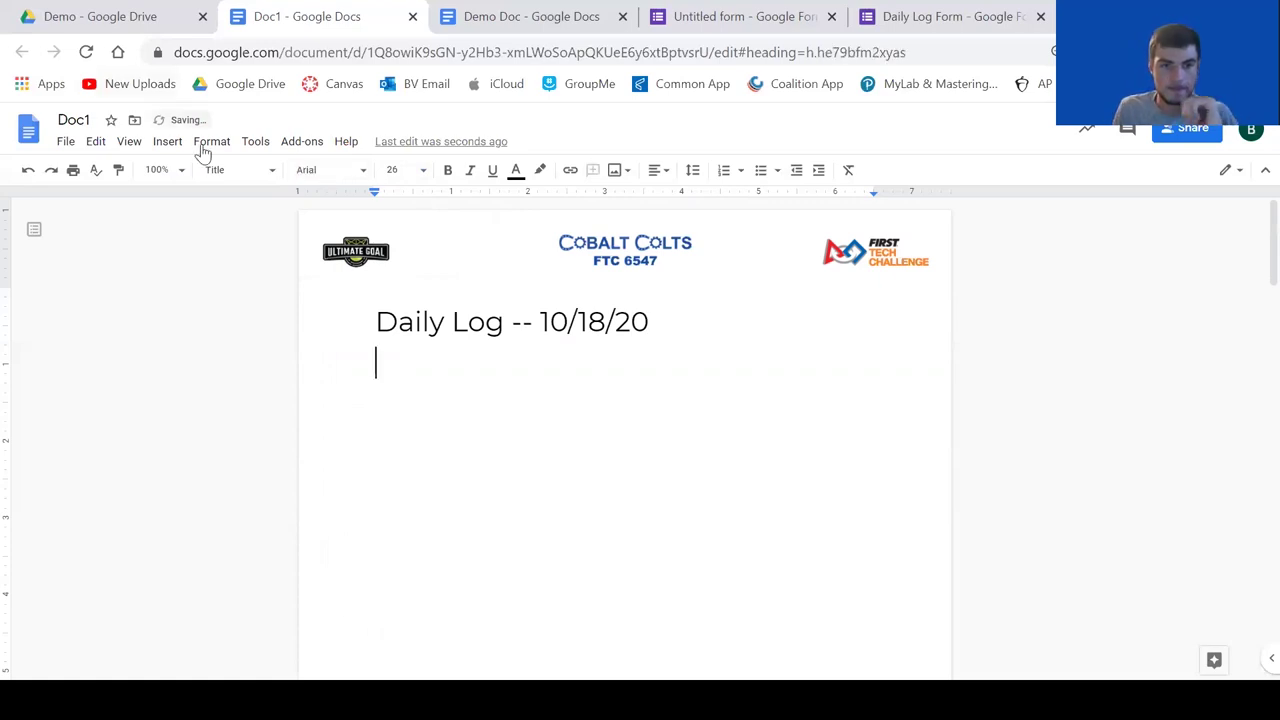
Set the line below the title to Normal text in Times New Roman, size 12.
{"action": "left_click", "coordinate": [235, 170]}
{"action": "left_click", "coordinate": [240, 210]}
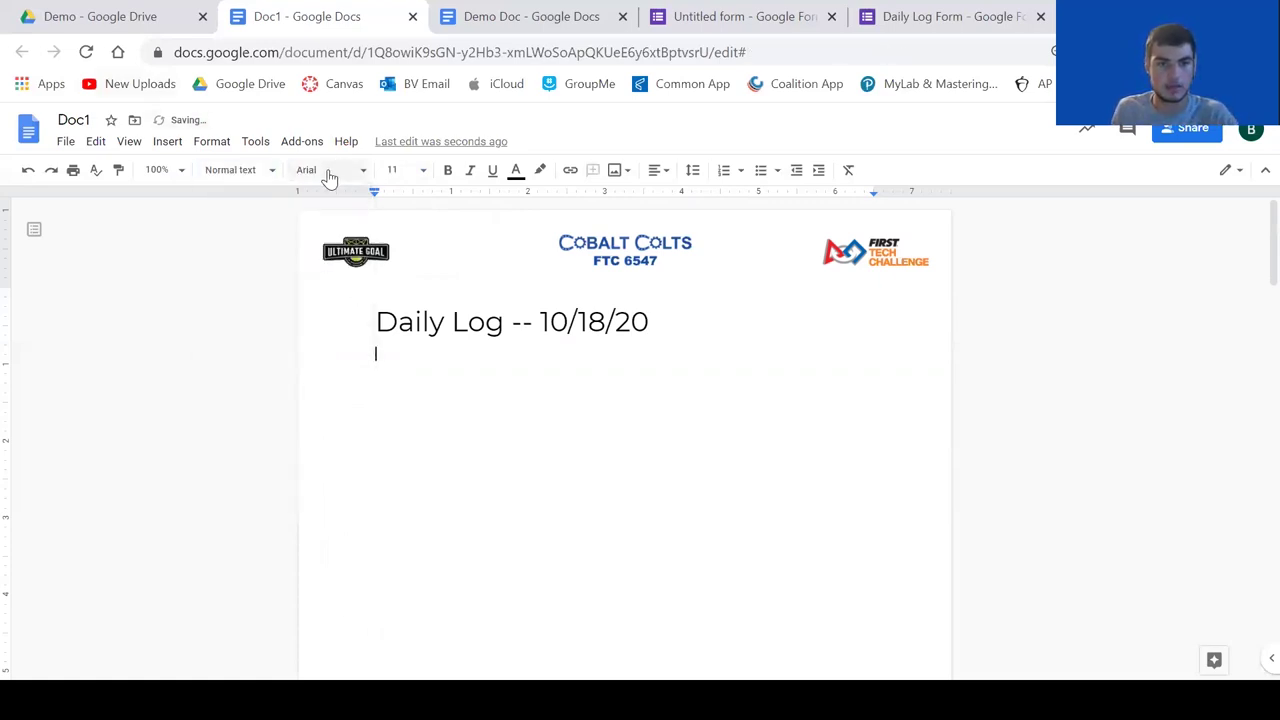
{"action": "left_click", "coordinate": [330, 172]}
{"action": "left_click", "coordinate": [333, 289]}
{"action": "left_click", "coordinate": [395, 170]}
{"action": "type", "text": "12"}
{"action": "key", "text": "Return"}
Add an "Attendance:" line with the attendee's name, followed by the line "Location: Cobalt Colts Headquarters".
{"action": "type", "text": "At"}
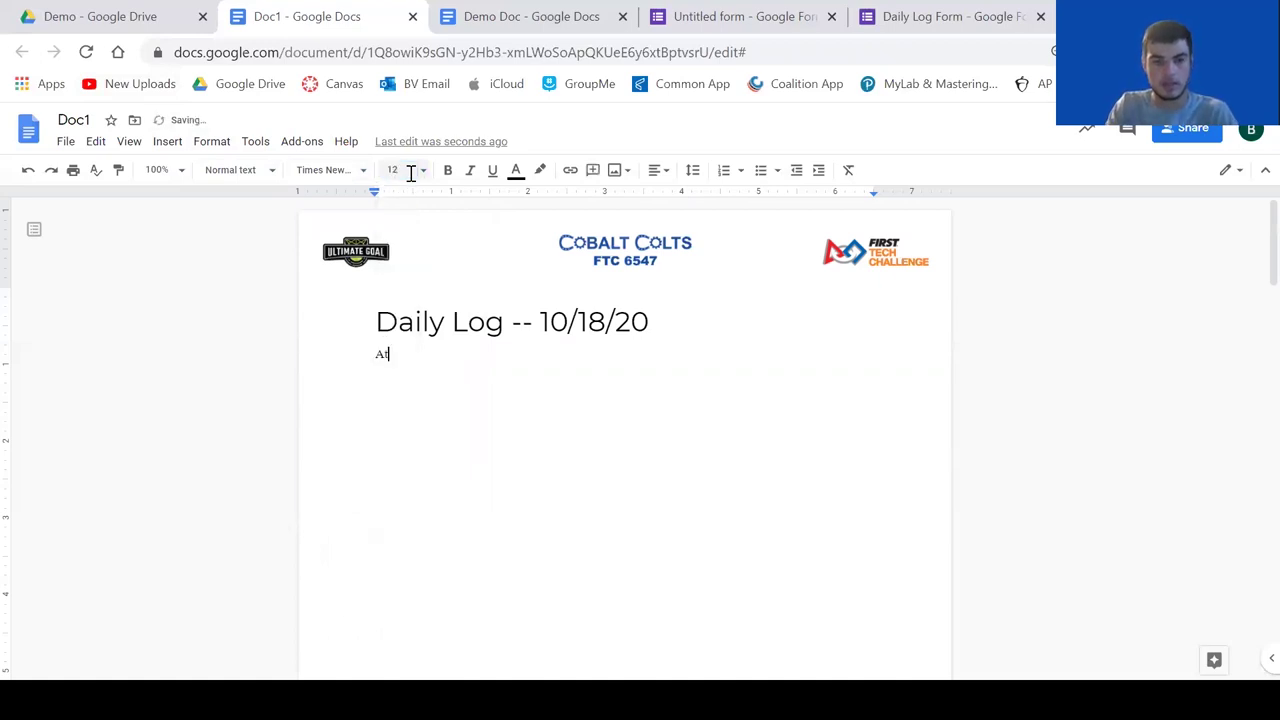
{"action": "type", "text": "tendance: Braden"}
{"action": "key", "text": "Return"}
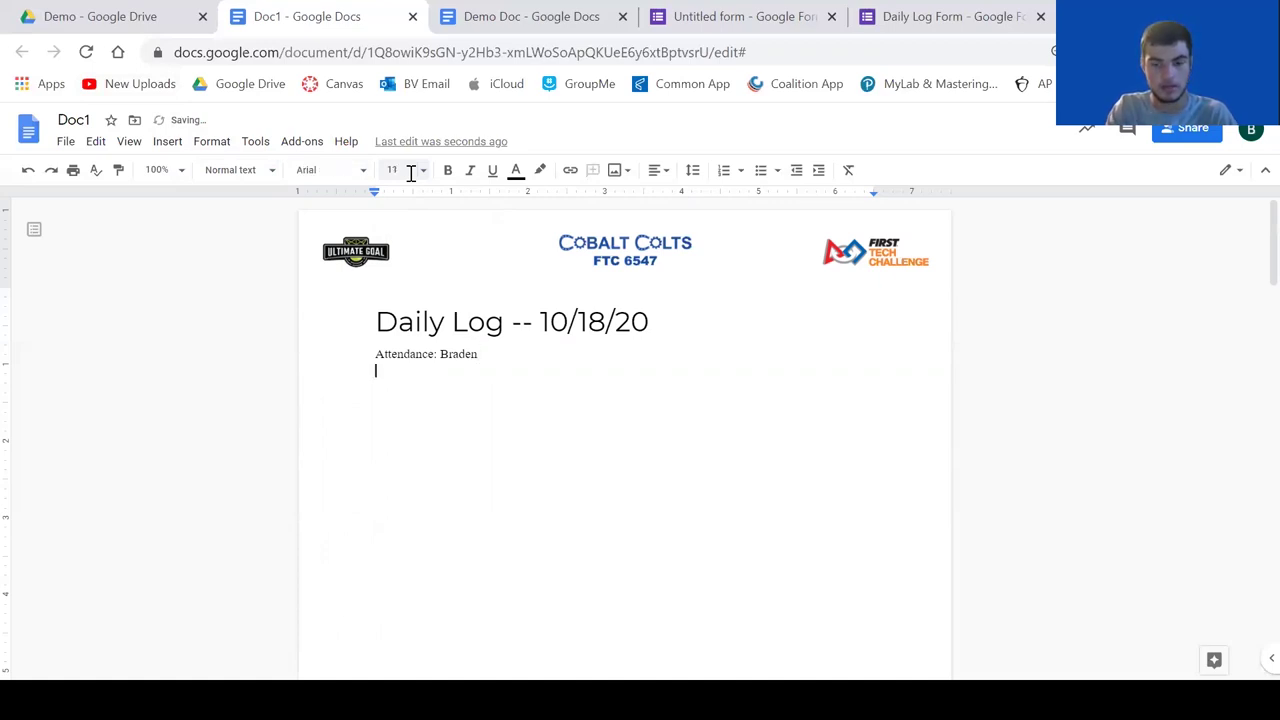
{"action": "type", "text": "Date:"}
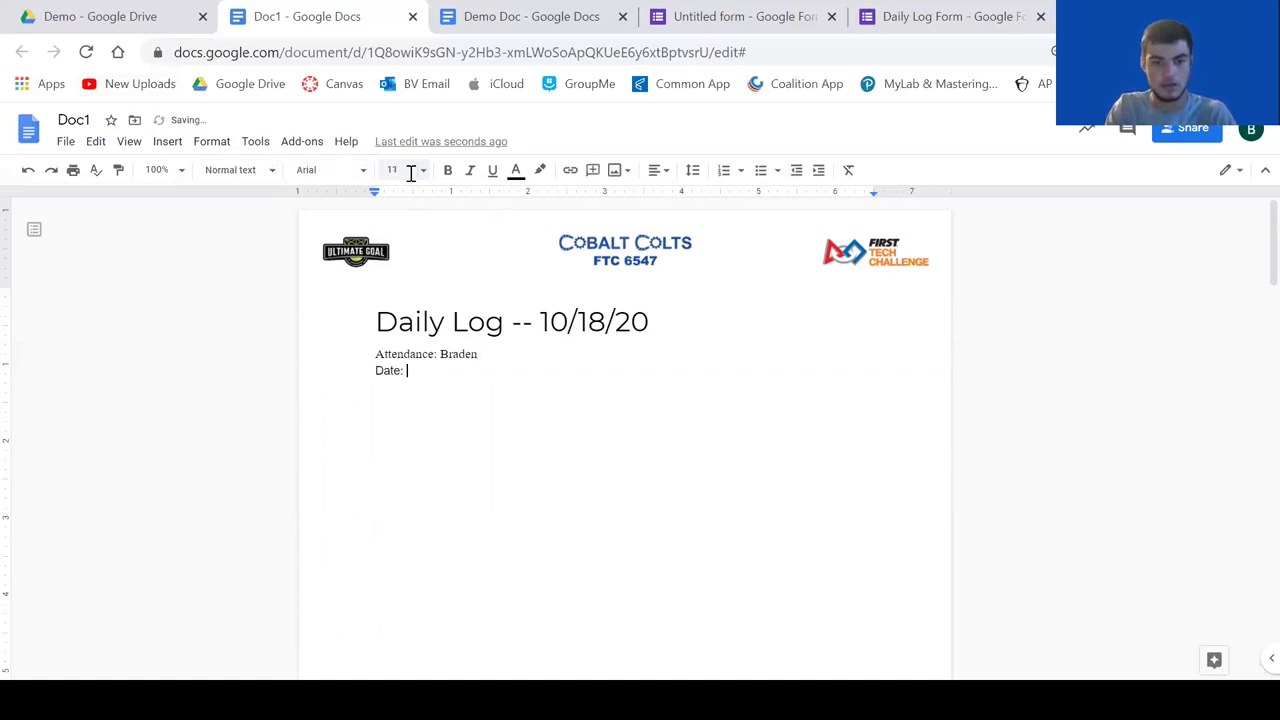
{"action": "key", "text": "BackSpace"}
{"action": "key", "text": "BackSpace"}
{"action": "key", "text": "BackSpace"}
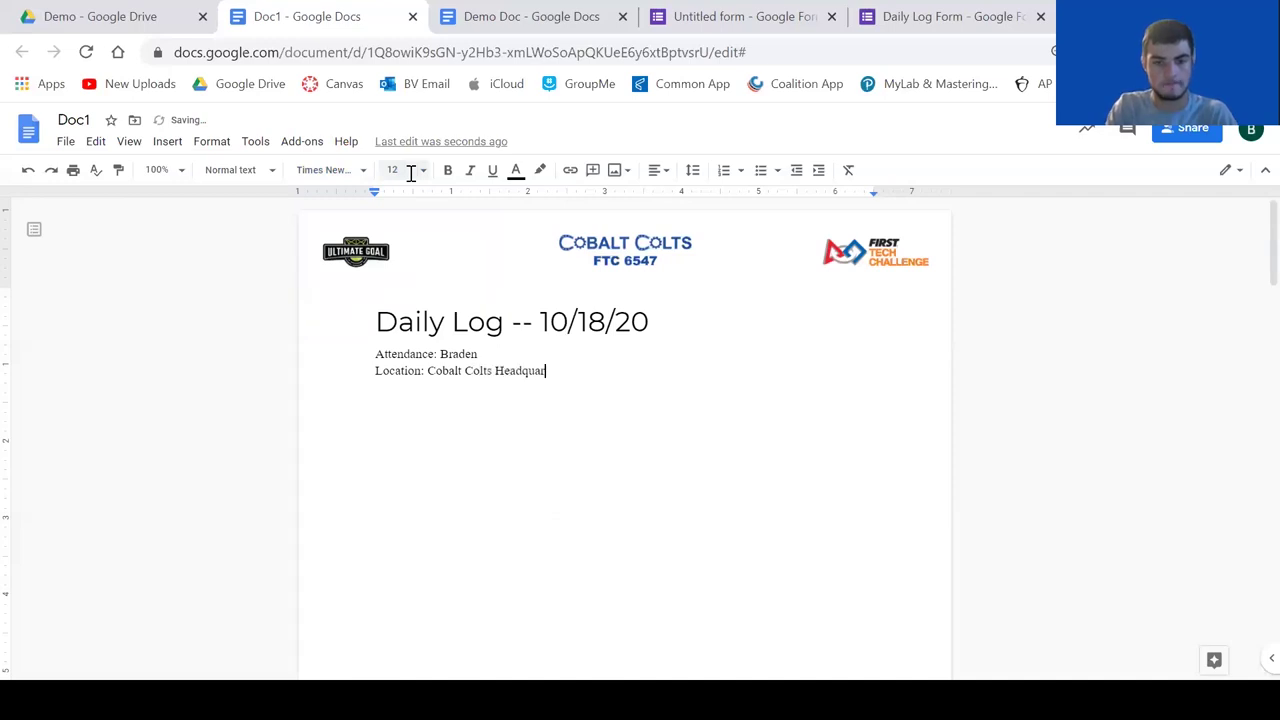
{"action": "type", "text": "s"}
{"action": "key", "text": "Return"}
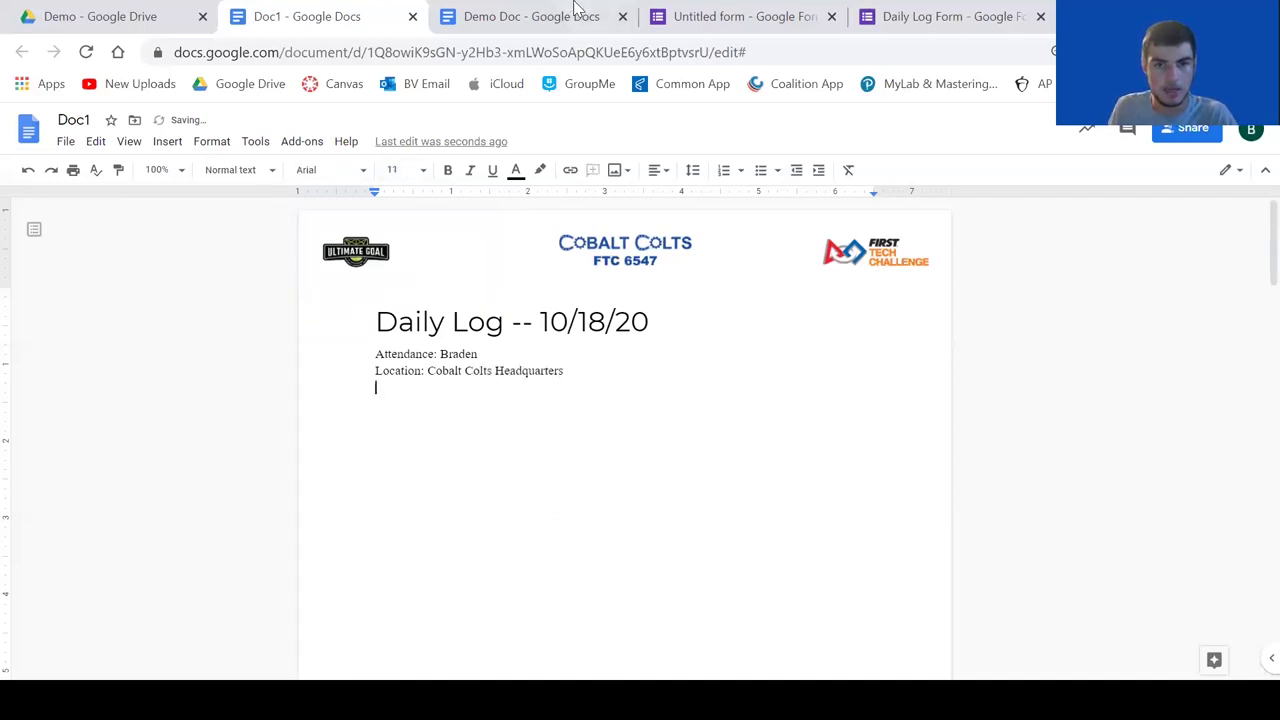
Check Demo Doc's detail lines and add "Time: 7:00 PM - 9:00 PM" between Doc1's attendance and location lines.
{"action": "left_click", "coordinate": [530, 16]}
{"action": "left_click", "coordinate": [306, 16]}
{"action": "left_click", "coordinate": [483, 352]}
{"action": "key", "text": "Return"}
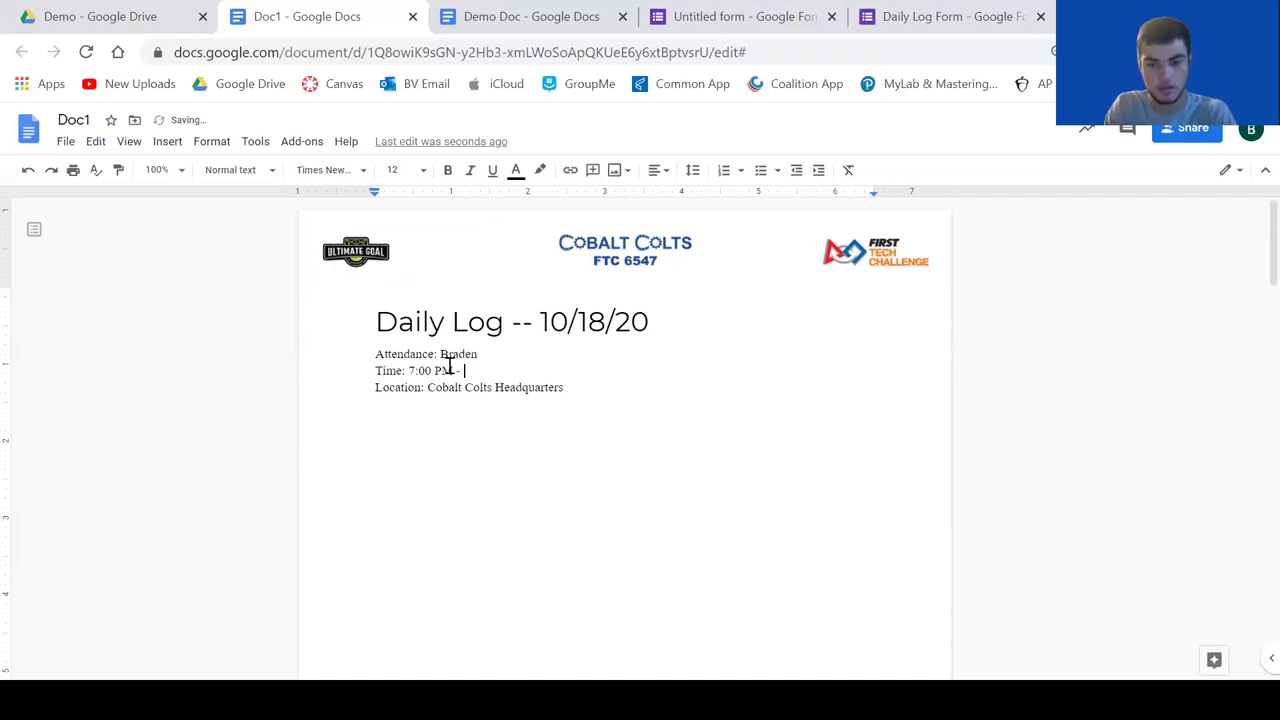
{"action": "key", "text": "Return"}
{"action": "key", "text": "BackSpace"}
Insert a horizontal line directly below the location line and place the cursor beneath it.
{"action": "key", "text": "Return"}
{"action": "left_click", "coordinate": [167, 141]}
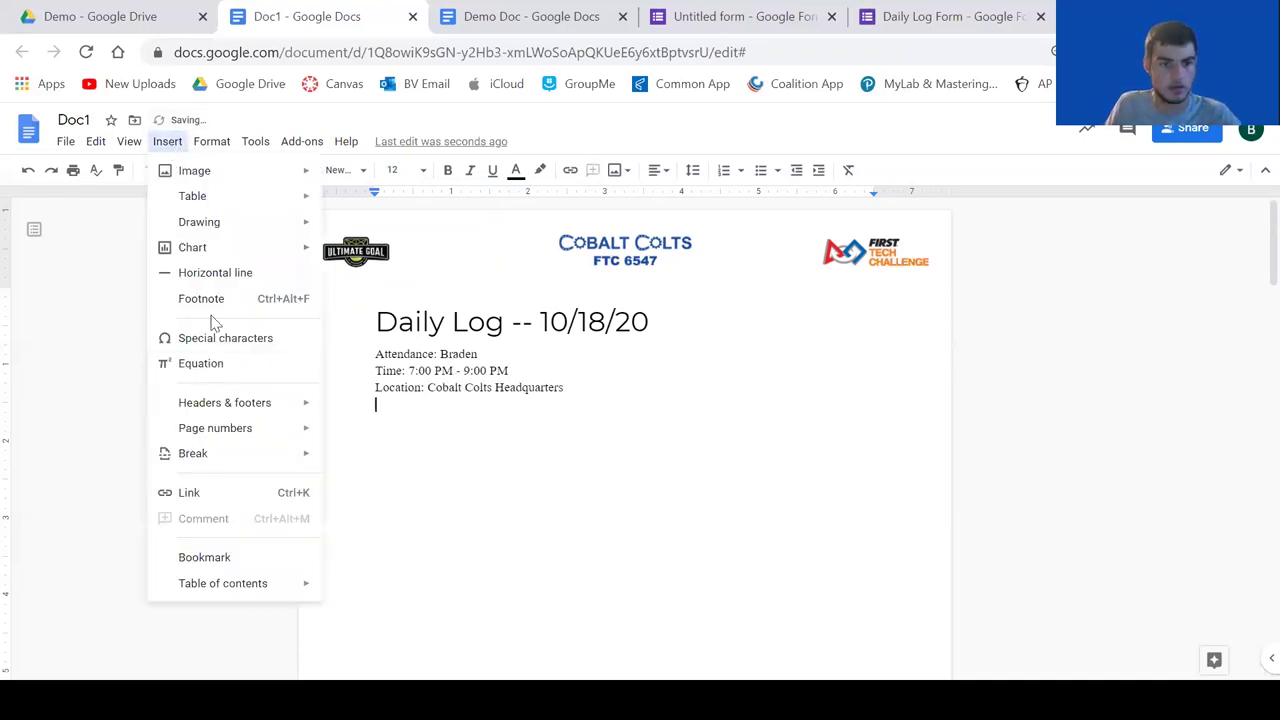
{"action": "left_click", "coordinate": [247, 276]}
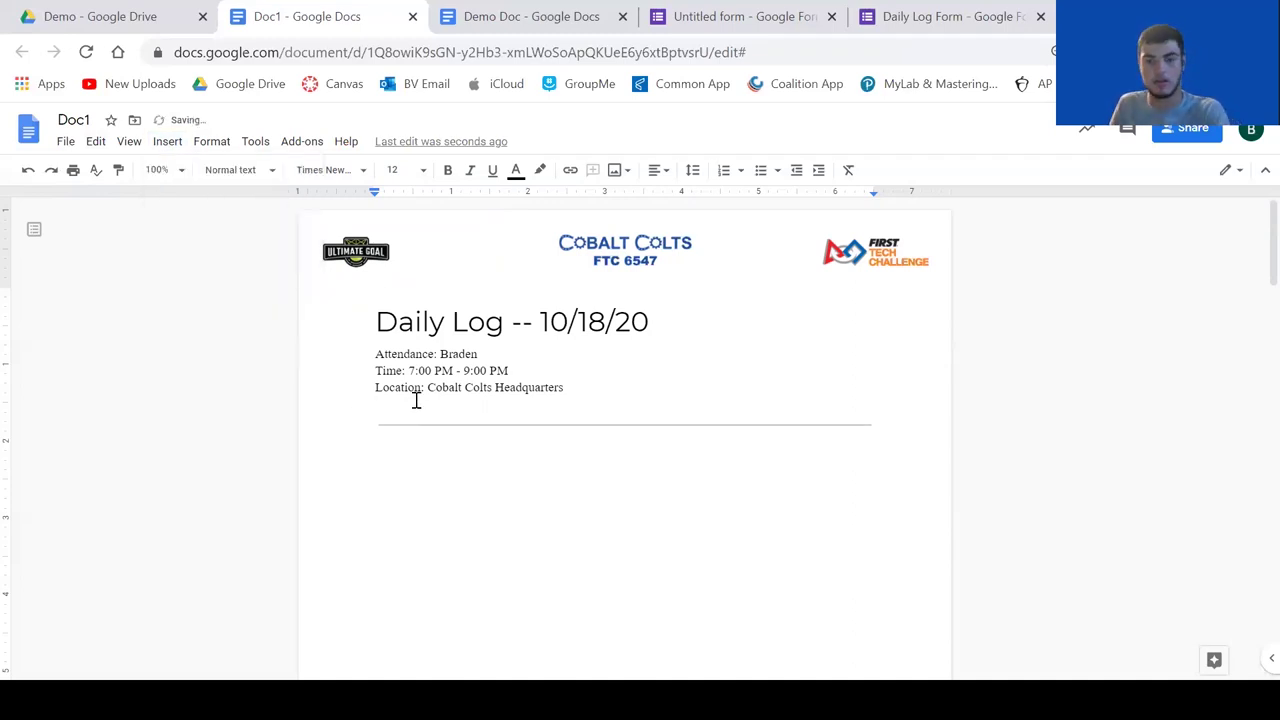
{"action": "left_click", "coordinate": [459, 448]}
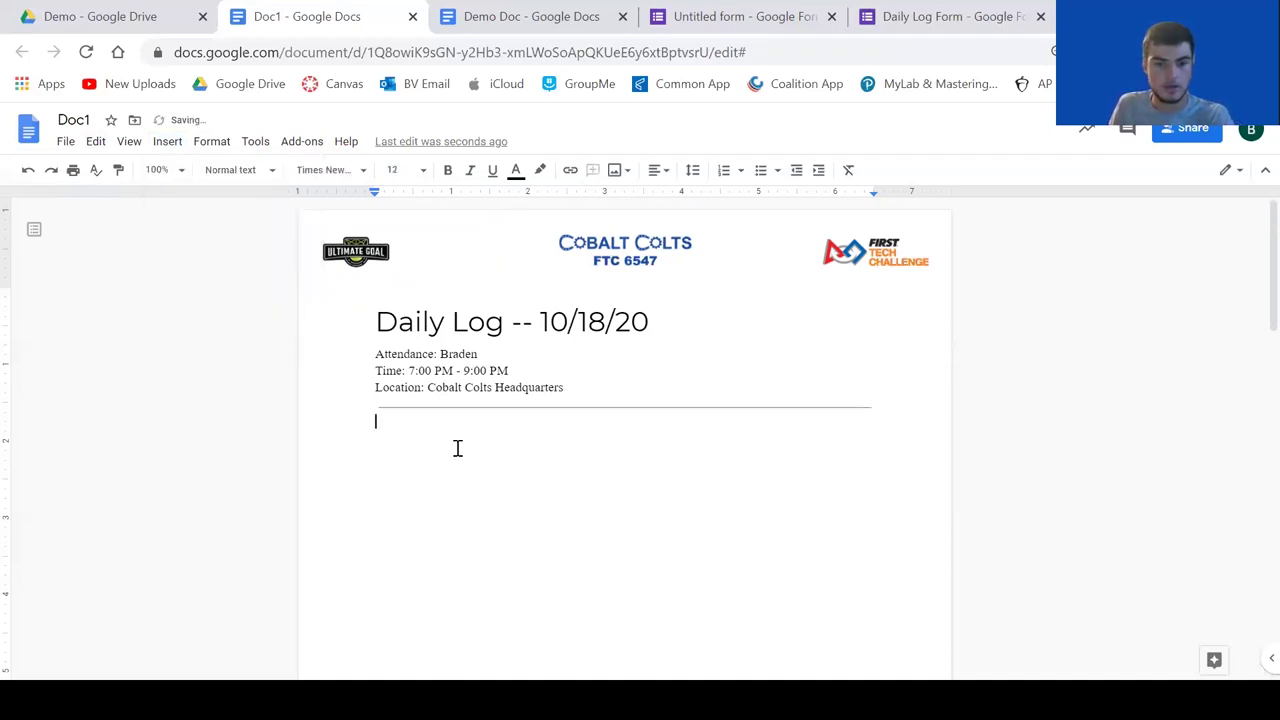
Copy the "Tasks Accomplished:" section with its bulleted paragraph from Demo Doc and paste it below Doc1's horizontal line.
{"action": "key", "text": "ctrl+Tab"}
{"action": "left_click_drag", "start_coordinate": [377, 402], "coordinate": [631, 562]}
{"action": "key", "text": "ctrl+c"}
{"action": "key", "text": "ctrl+shift+Tab"}
{"action": "key", "text": "ctrl+v"}
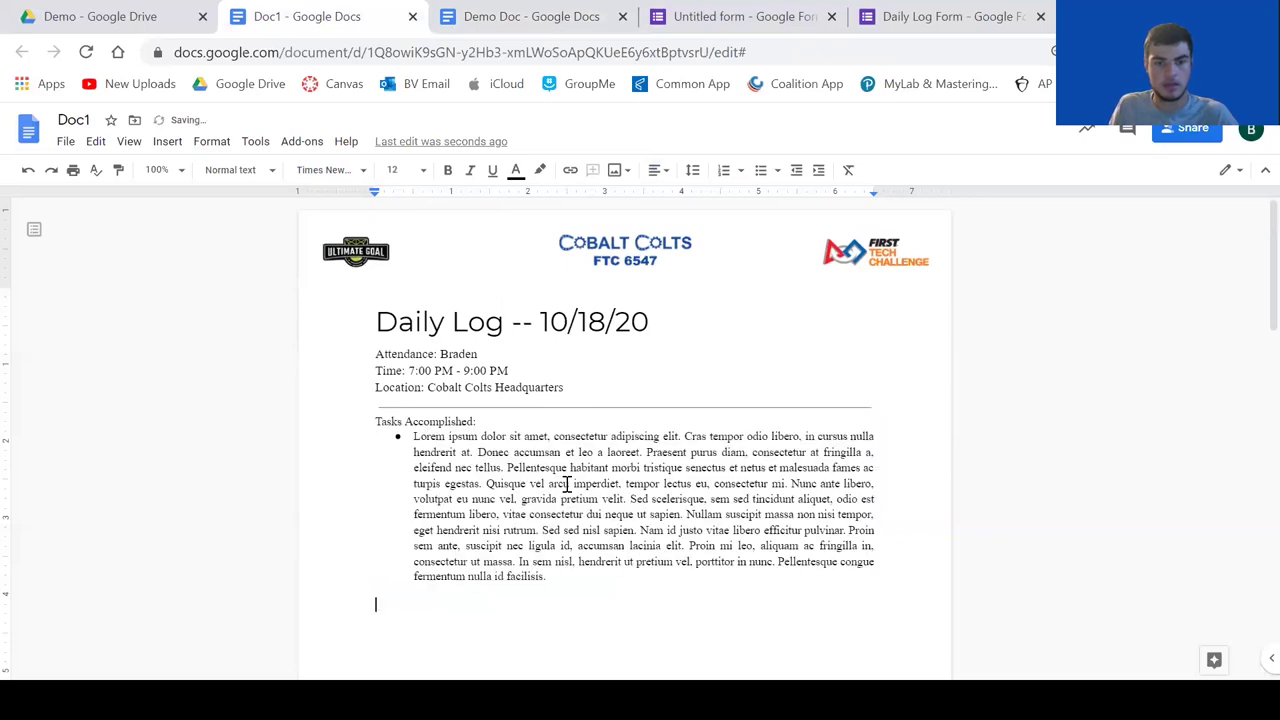
Insert the BLUE Logo image from the computer below the tasks section and shrink it proportionally.
{"action": "left_click", "coordinate": [167, 141]}
{"action": "left_click", "coordinate": [345, 180]}
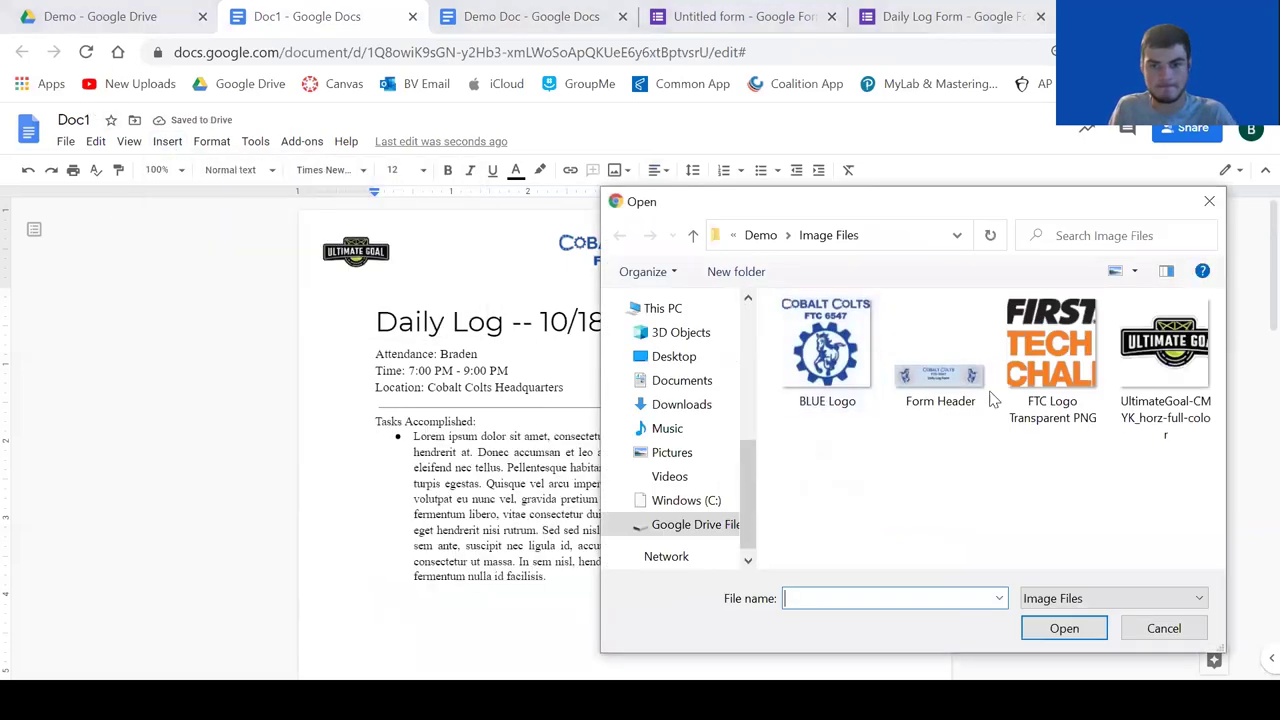
{"action": "double_click", "coordinate": [834, 368]}
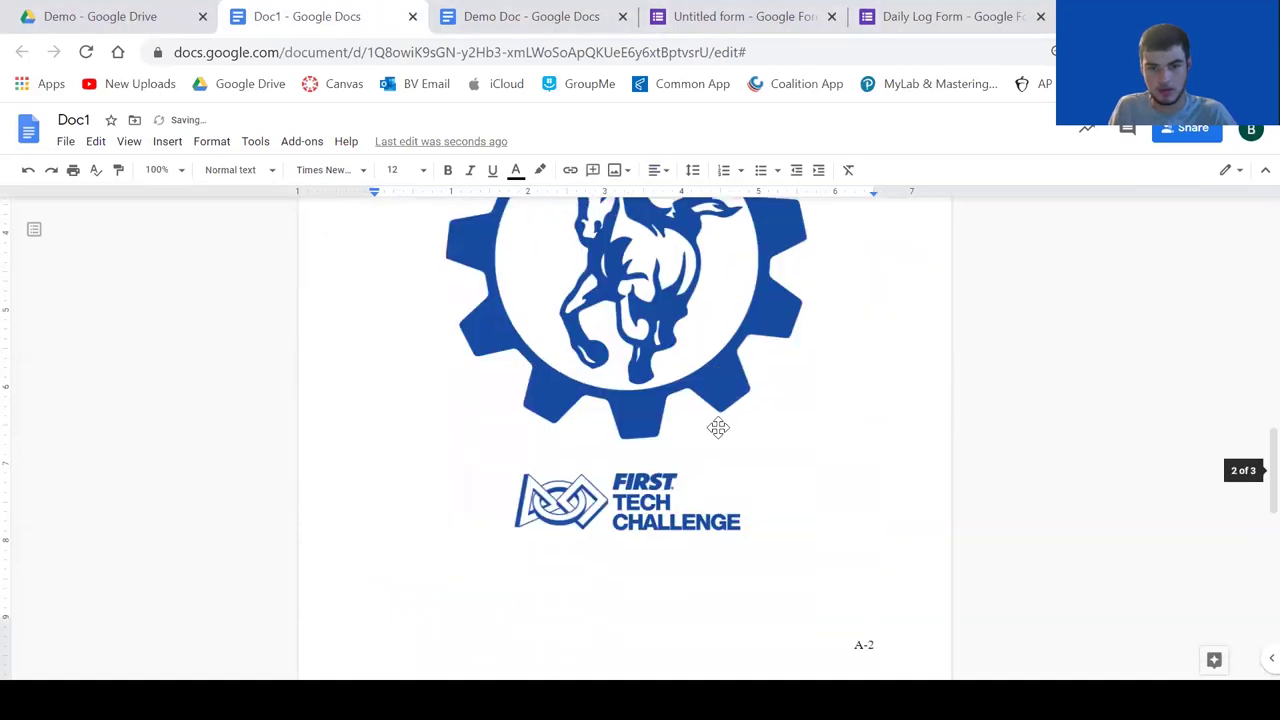
{"action": "left_click", "coordinate": [450, 555]}
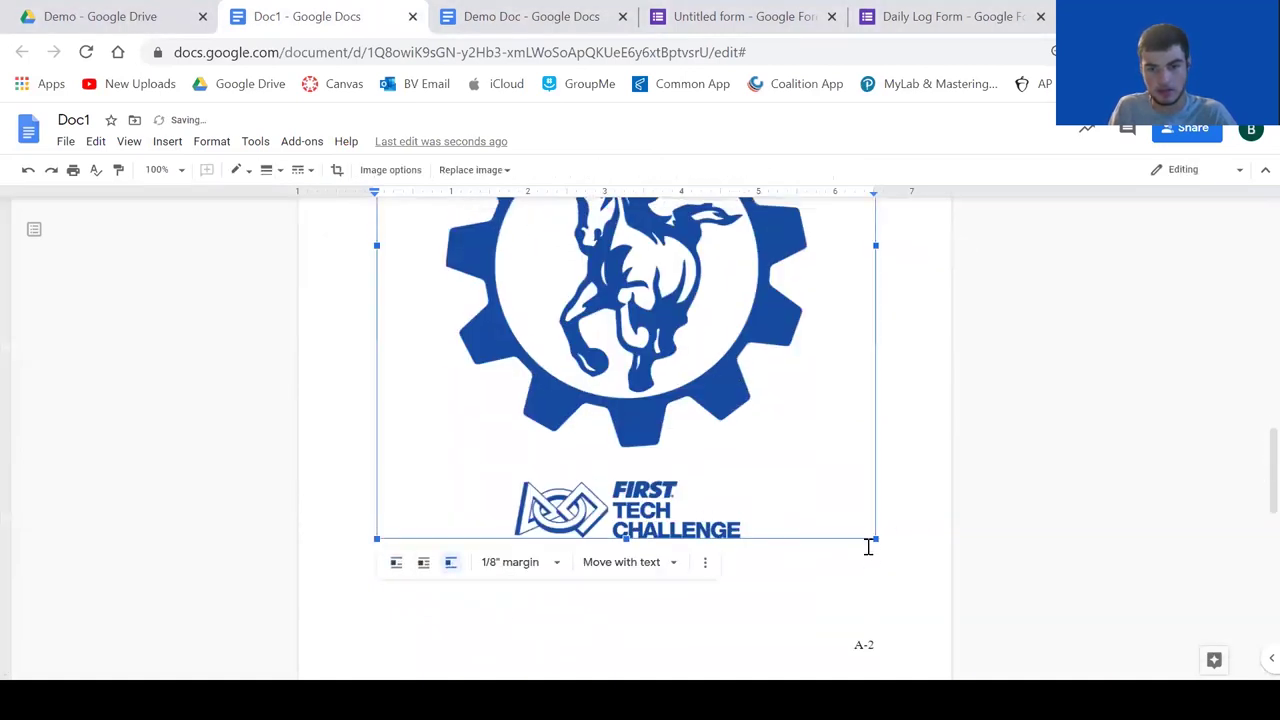
{"action": "left_click_drag", "start_coordinate": [874, 540], "coordinate": [630, 264]}
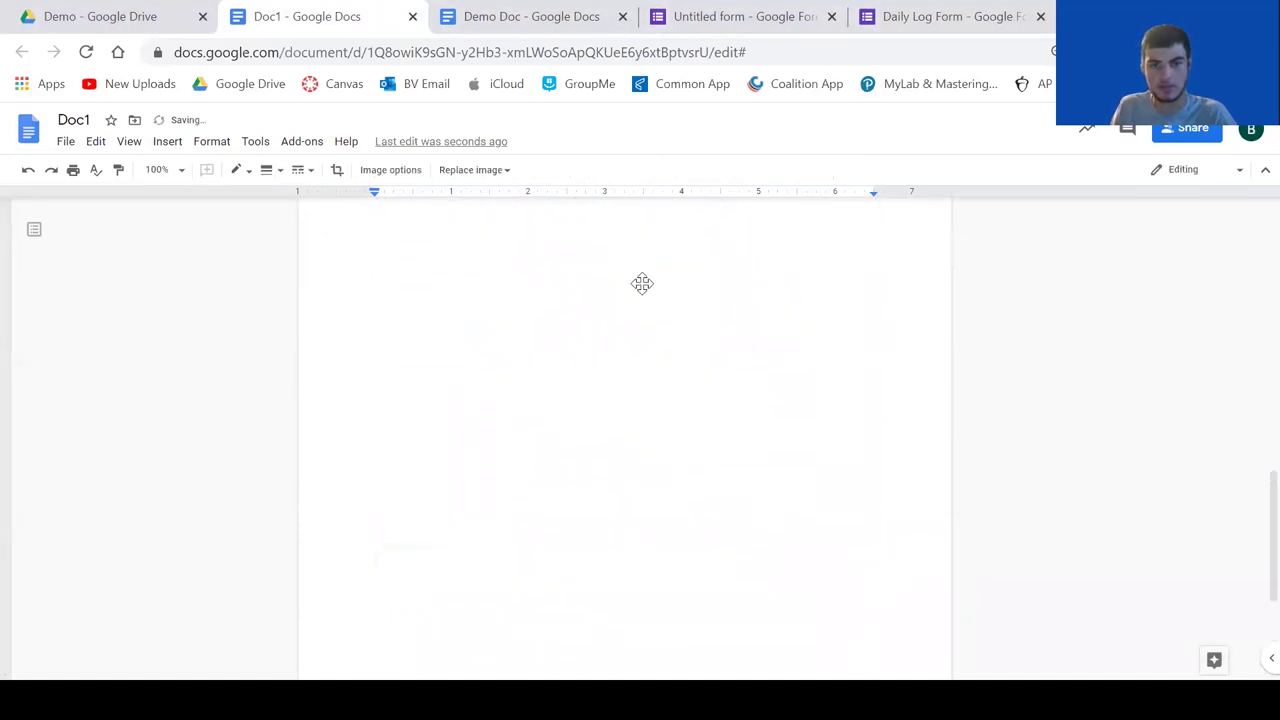
Wrap the text around the BLUE Logo image and move it beside the Tasks Accomplished paragraph, against the right margin.
{"action": "scroll", "coordinate": [600, 371], "scroll_direction": "down", "scroll_amount": 3}
{"action": "scroll", "coordinate": [600, 371], "scroll_direction": "up", "scroll_amount": 3}
{"action": "left_click_drag", "start_coordinate": [494, 465], "coordinate": [716, 419]}
{"action": "scroll", "coordinate": [716, 419], "scroll_direction": "up", "scroll_amount": 2}
{"action": "scroll", "coordinate": [716, 419], "scroll_direction": "down", "scroll_amount": 2}
{"action": "left_click", "coordinate": [655, 551]}
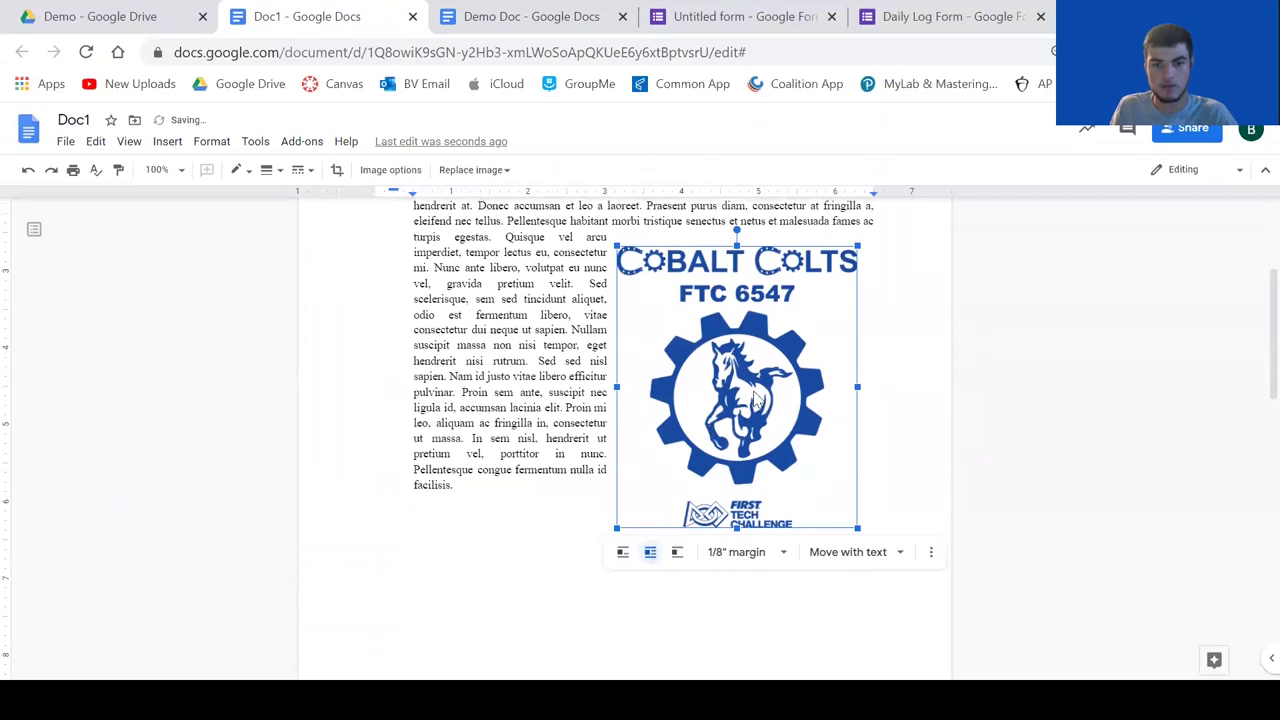
{"action": "scroll", "coordinate": [690, 482], "scroll_direction": "up", "scroll_amount": 1}
{"action": "left_click_drag", "start_coordinate": [700, 485], "coordinate": [760, 400]}
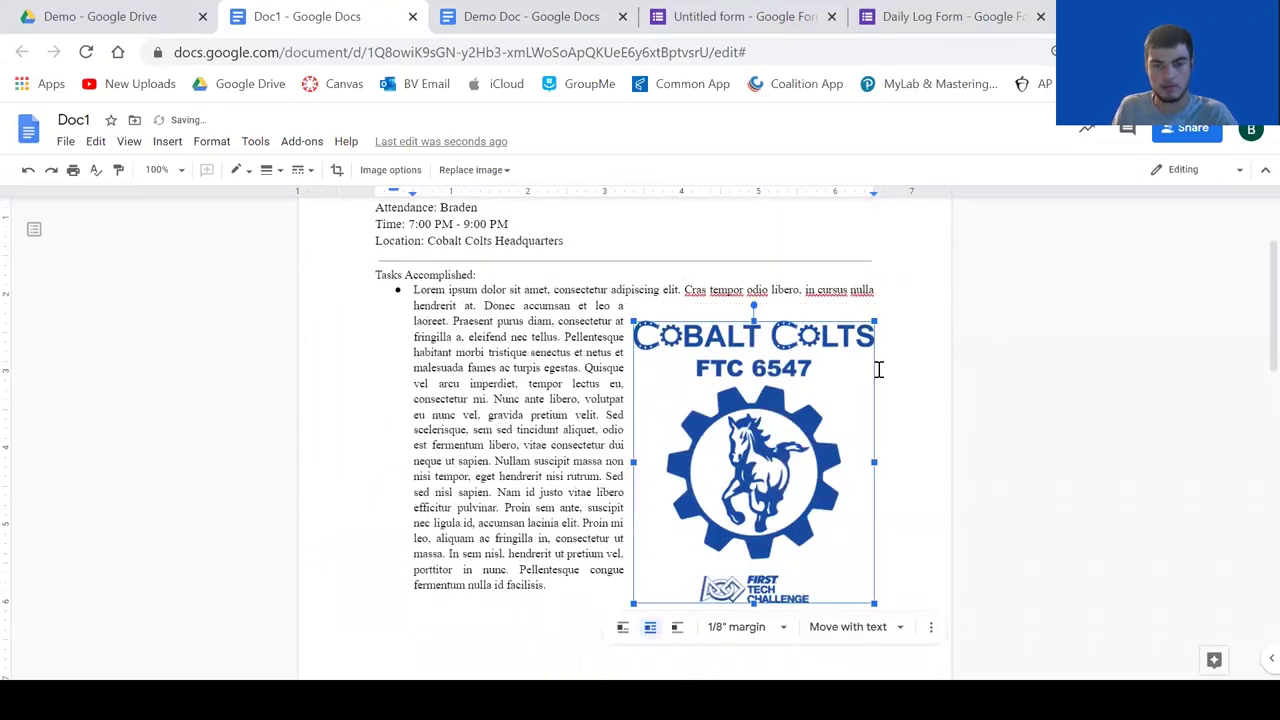
{"action": "left_click", "coordinate": [953, 390]}
{"action": "scroll", "coordinate": [706, 464], "scroll_direction": "down", "scroll_amount": 5}
{"action": "scroll", "coordinate": [706, 466], "scroll_direction": "down", "scroll_amount": 4}
{"action": "scroll", "coordinate": [609, 402], "scroll_direction": "up", "scroll_amount": 1}
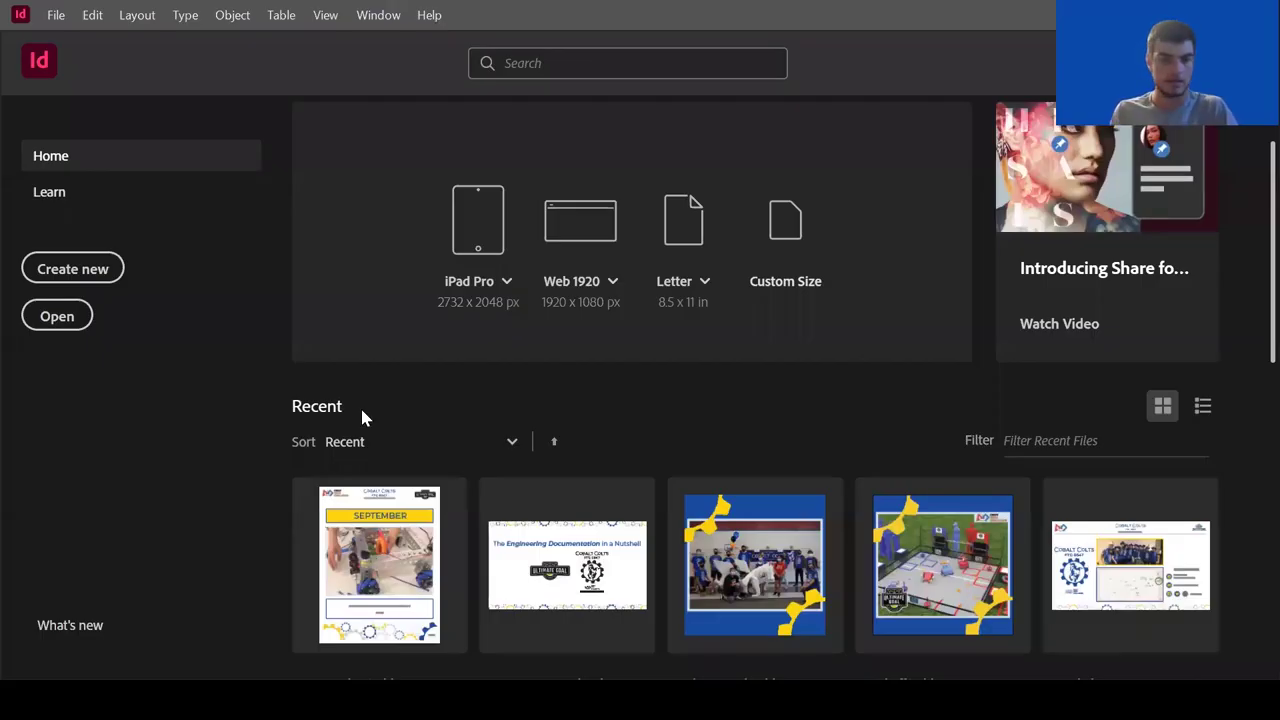
{"action": "scroll", "coordinate": [798, 413], "scroll_direction": "down", "scroll_amount": 1}
{"action": "scroll", "coordinate": [798, 413], "scroll_direction": "up", "scroll_amount": 3}
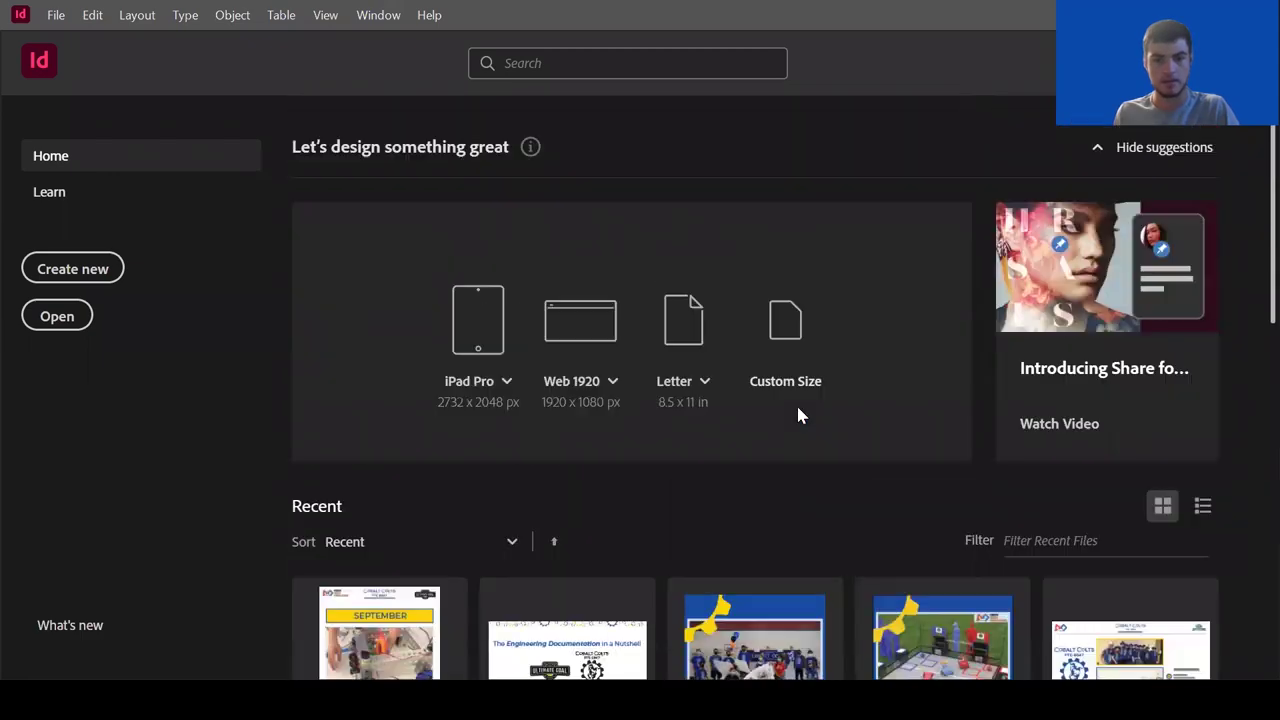
{"action": "scroll", "coordinate": [520, 500], "scroll_direction": "down", "scroll_amount": 1}
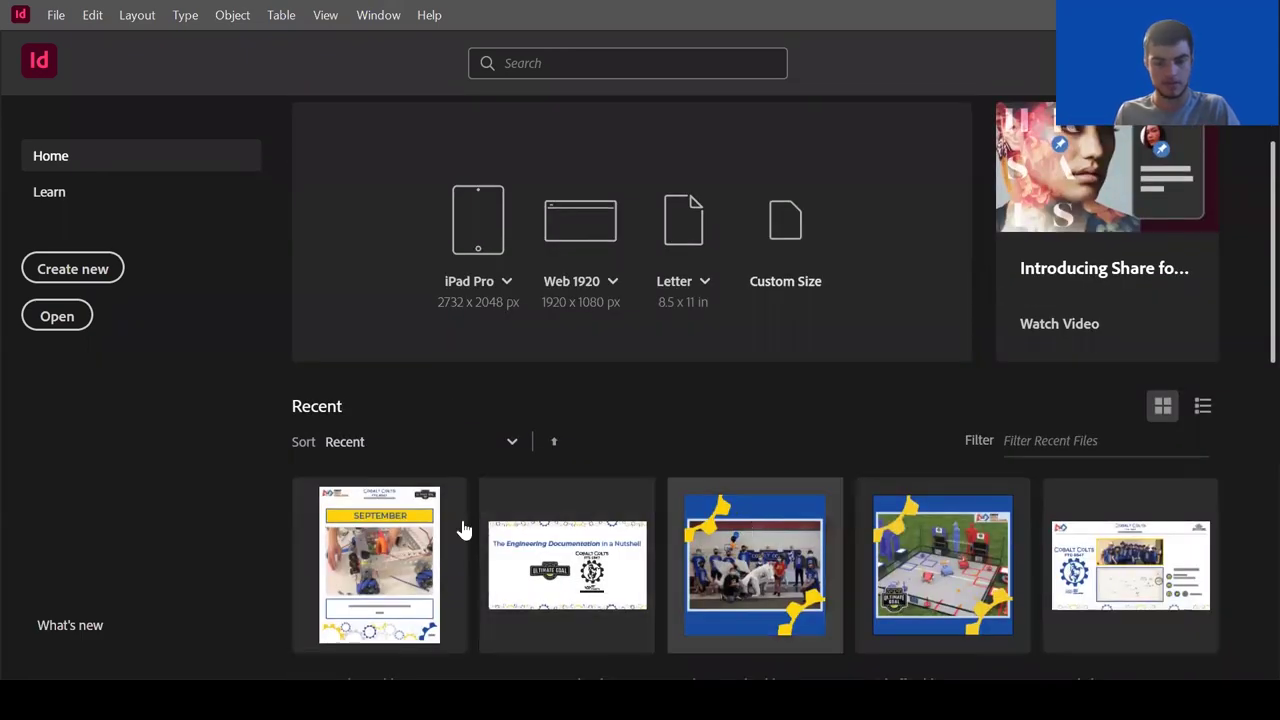
{"action": "scroll", "coordinate": [715, 465], "scroll_direction": "up", "scroll_amount": 1}
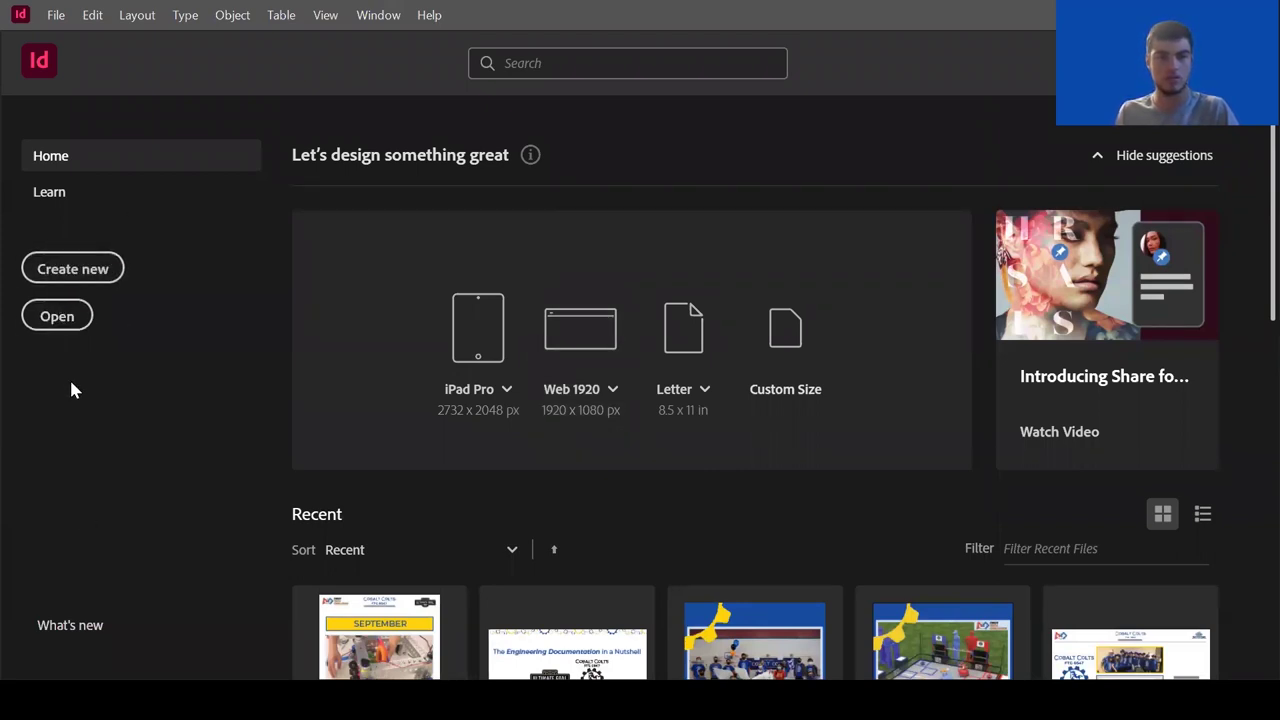
In Adobe InDesign, start a new document named "Demo Doc" using inches, 8.5 in wide and 11 in high.
{"action": "key", "text": "ctrl+n"}
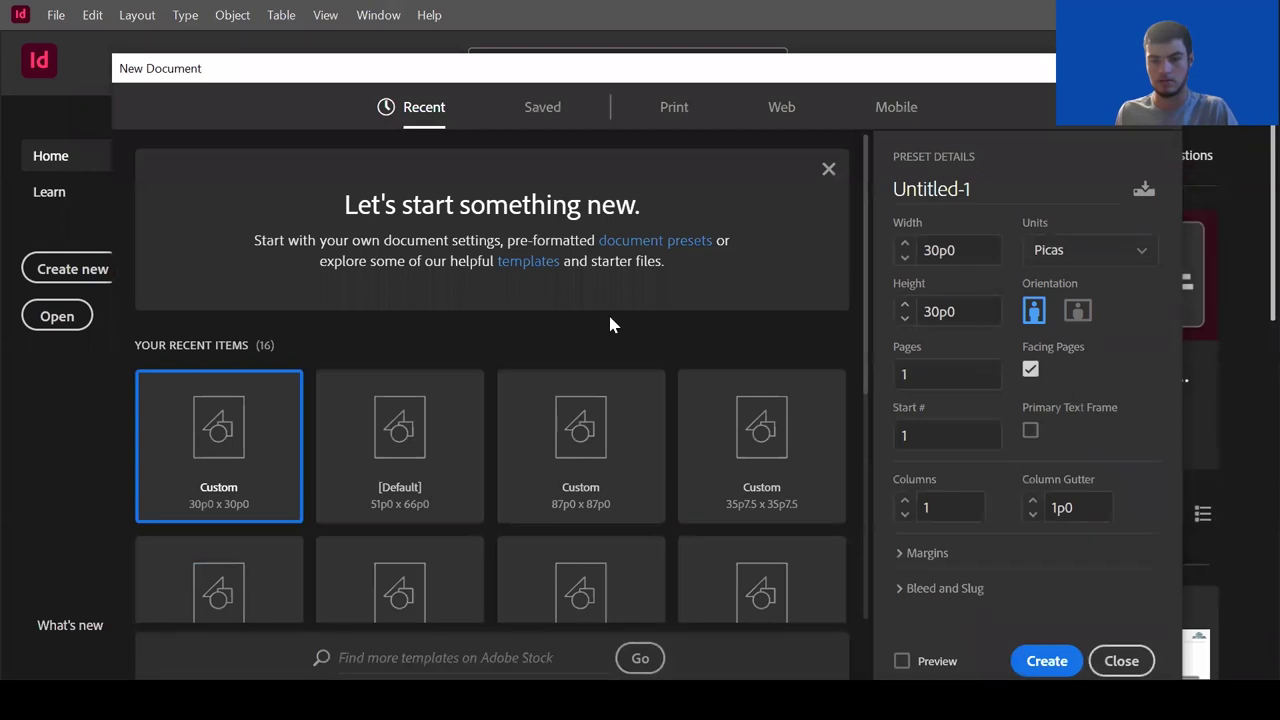
{"action": "left_click", "coordinate": [992, 198]}
{"action": "type", "text": "Demo Doc"}
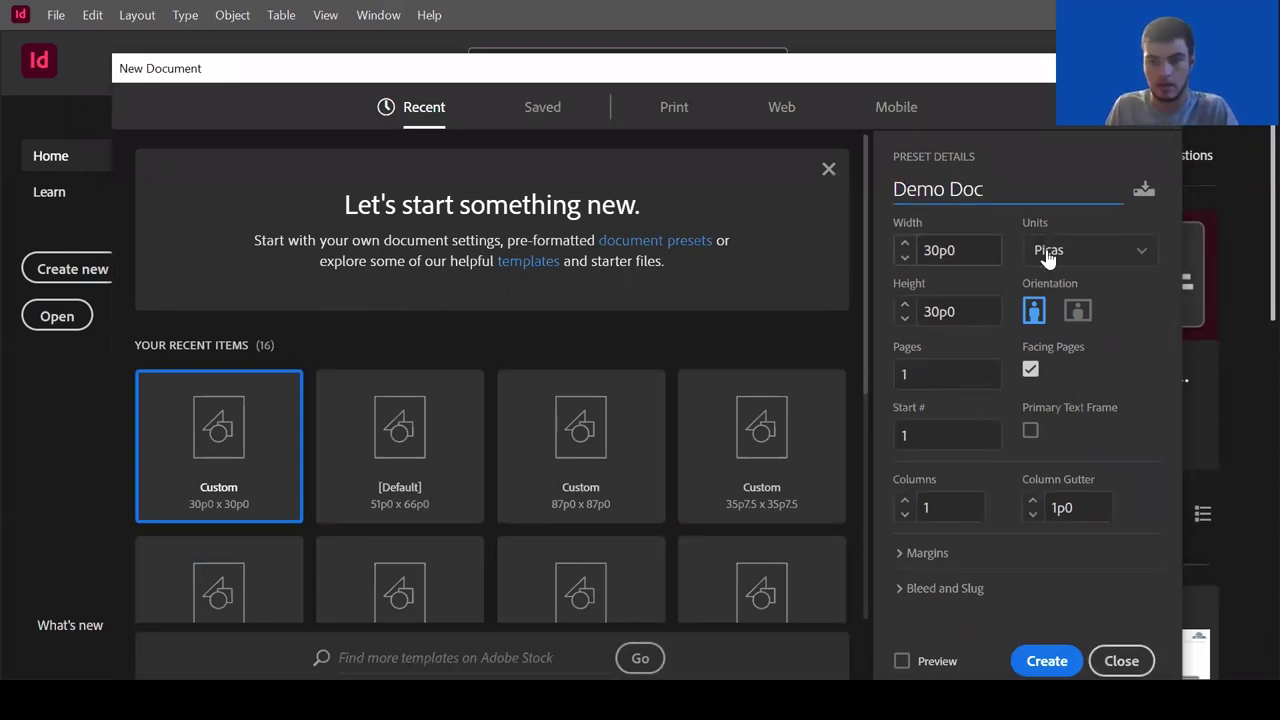
{"action": "left_click", "coordinate": [1046, 249]}
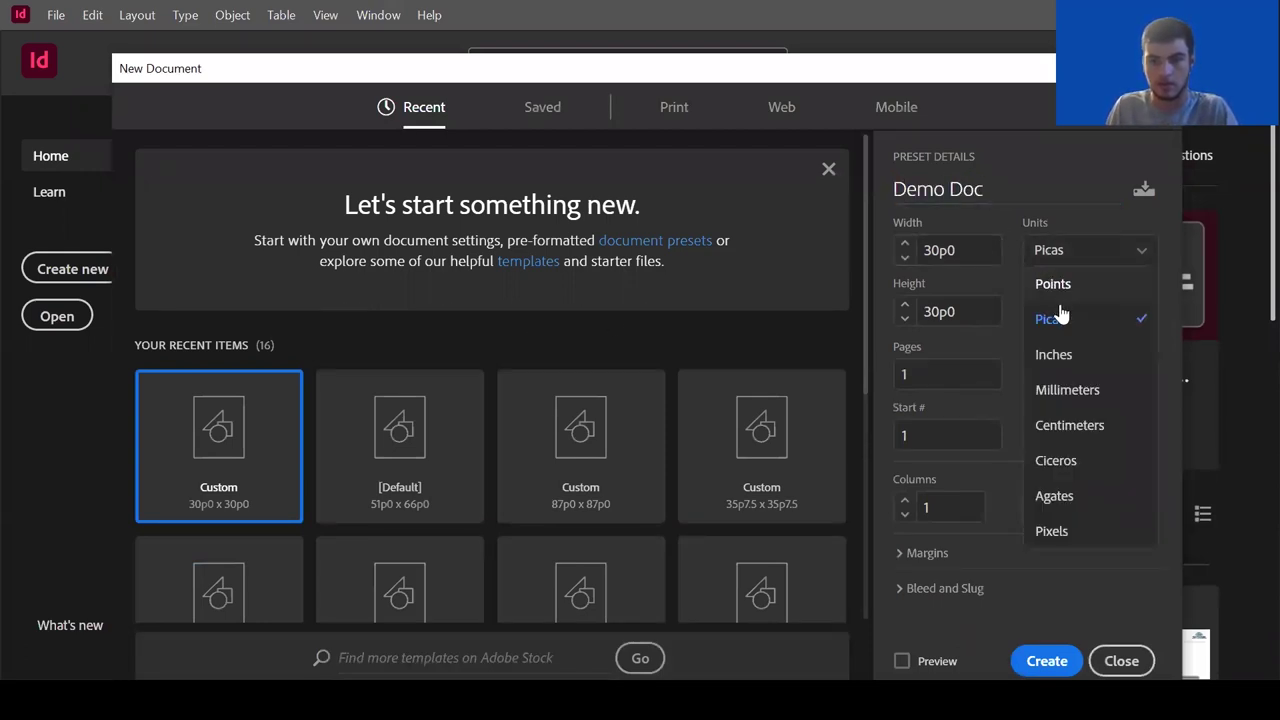
{"action": "left_click", "coordinate": [1071, 354]}
{"action": "left_click", "coordinate": [971, 254]}
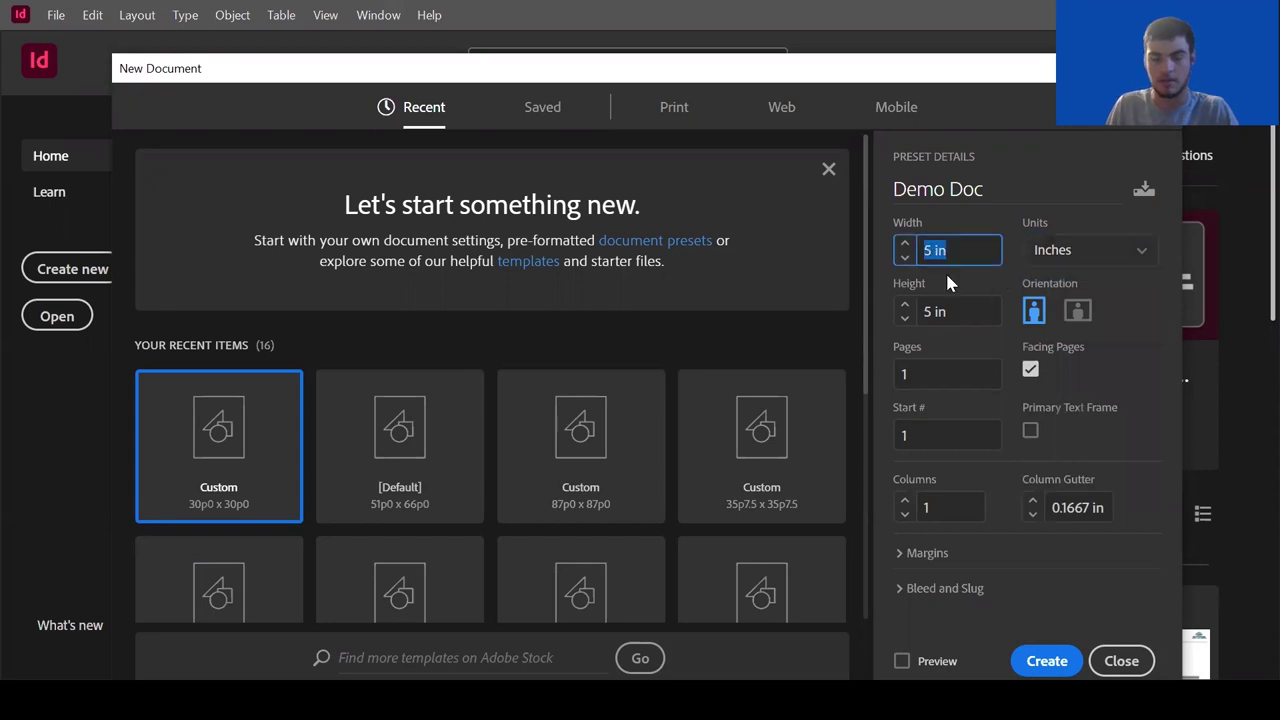
{"action": "type", "text": "8.5"}
{"action": "key", "text": "Tab"}
{"action": "type", "text": "11"}
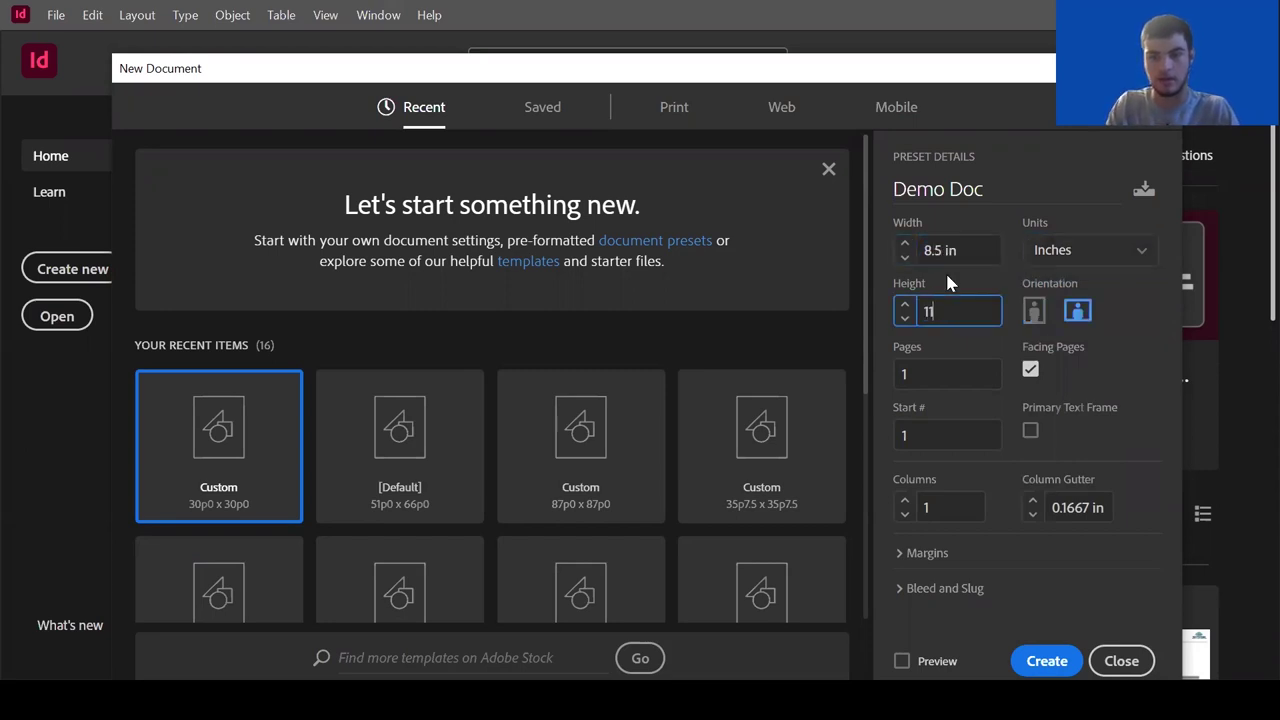
Review the new document's margin settings and create the document.
{"action": "left_click", "coordinate": [916, 555]}
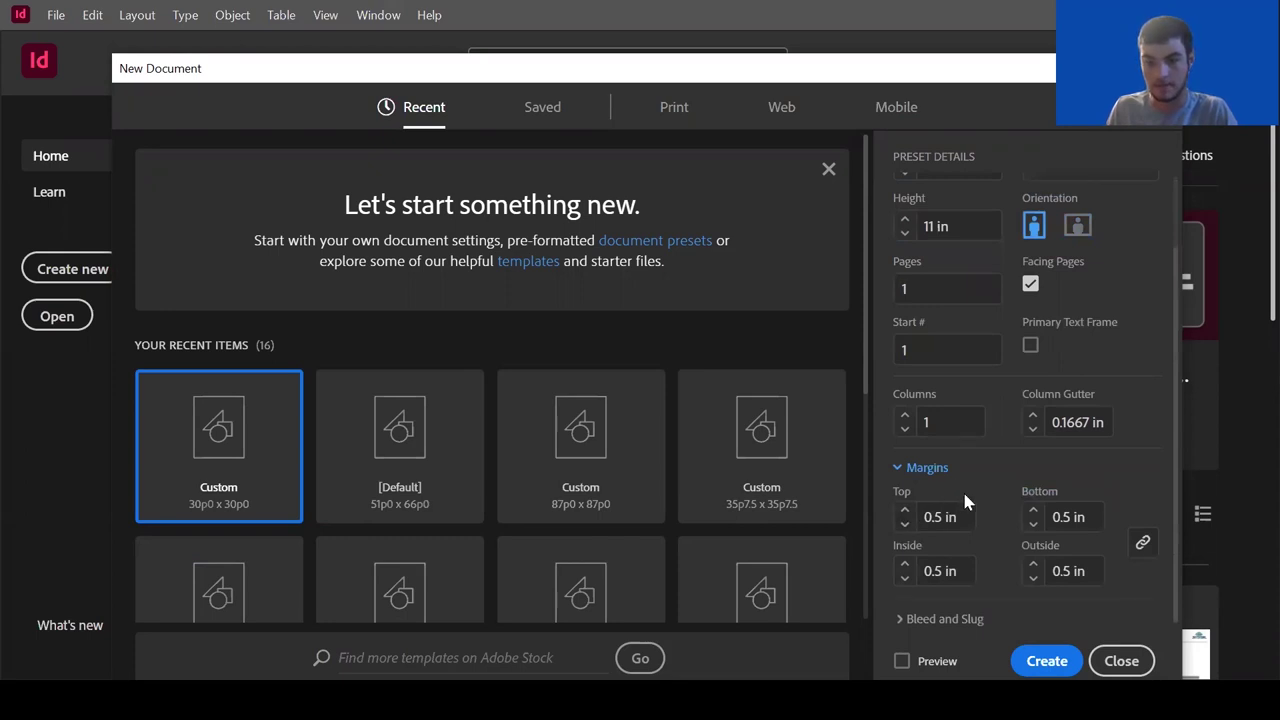
{"action": "scroll", "coordinate": [960, 490], "scroll_direction": "up", "scroll_amount": 2}
{"action": "scroll", "coordinate": [985, 505], "scroll_direction": "down", "scroll_amount": 1}
{"action": "scroll", "coordinate": [987, 510], "scroll_direction": "down", "scroll_amount": 1}
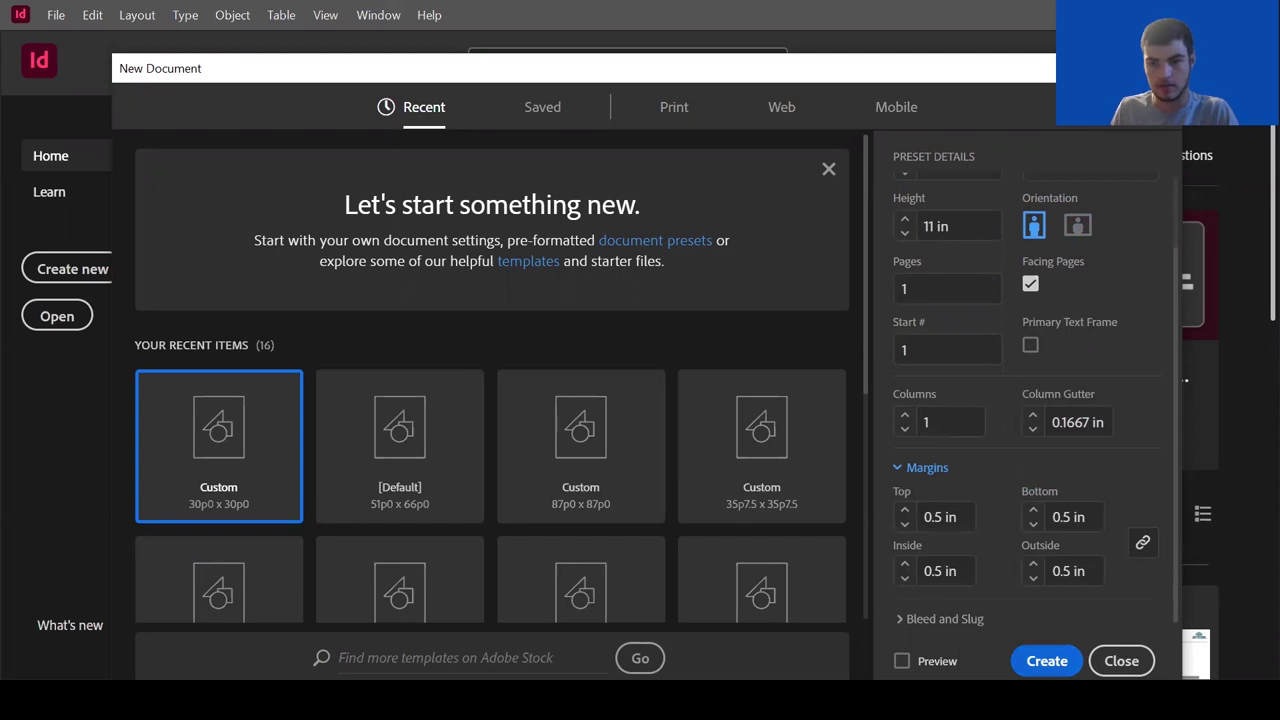
{"action": "left_click", "coordinate": [1047, 661]}
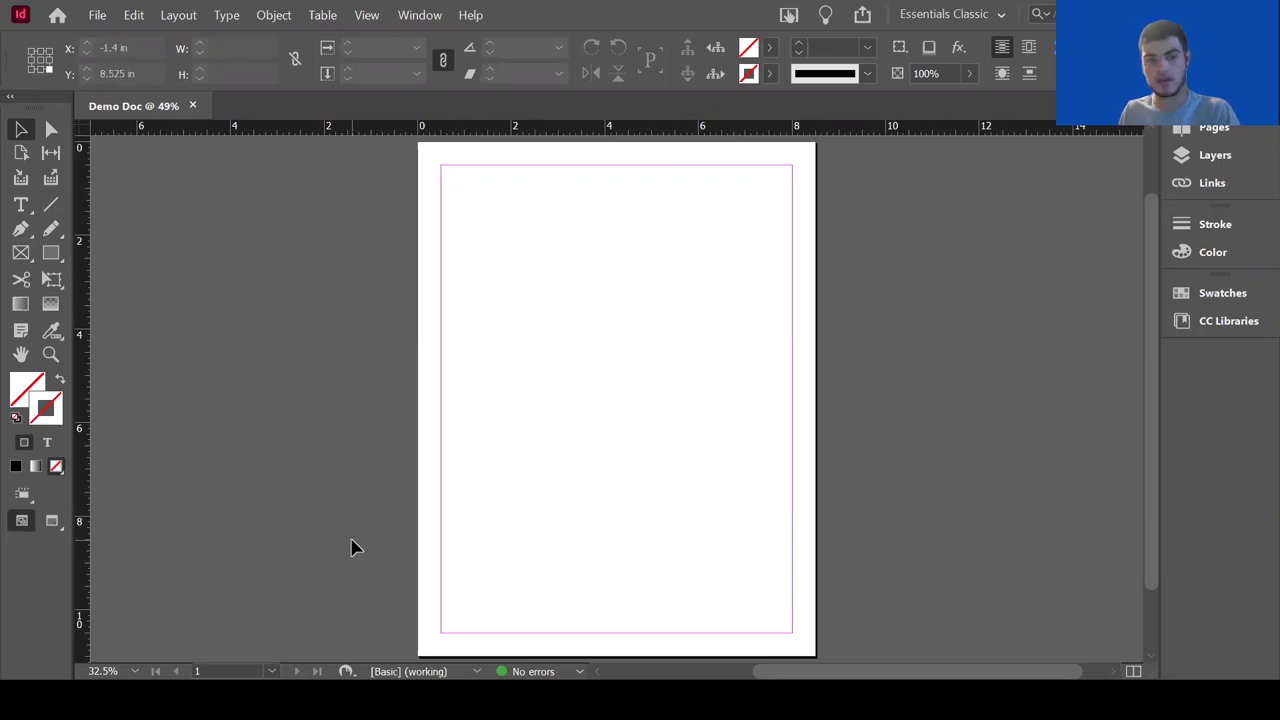
Open the A-Master spread for editing.
{"action": "left_click", "coordinate": [1192, 132]}
{"action": "double_click", "coordinate": [1107, 177]}
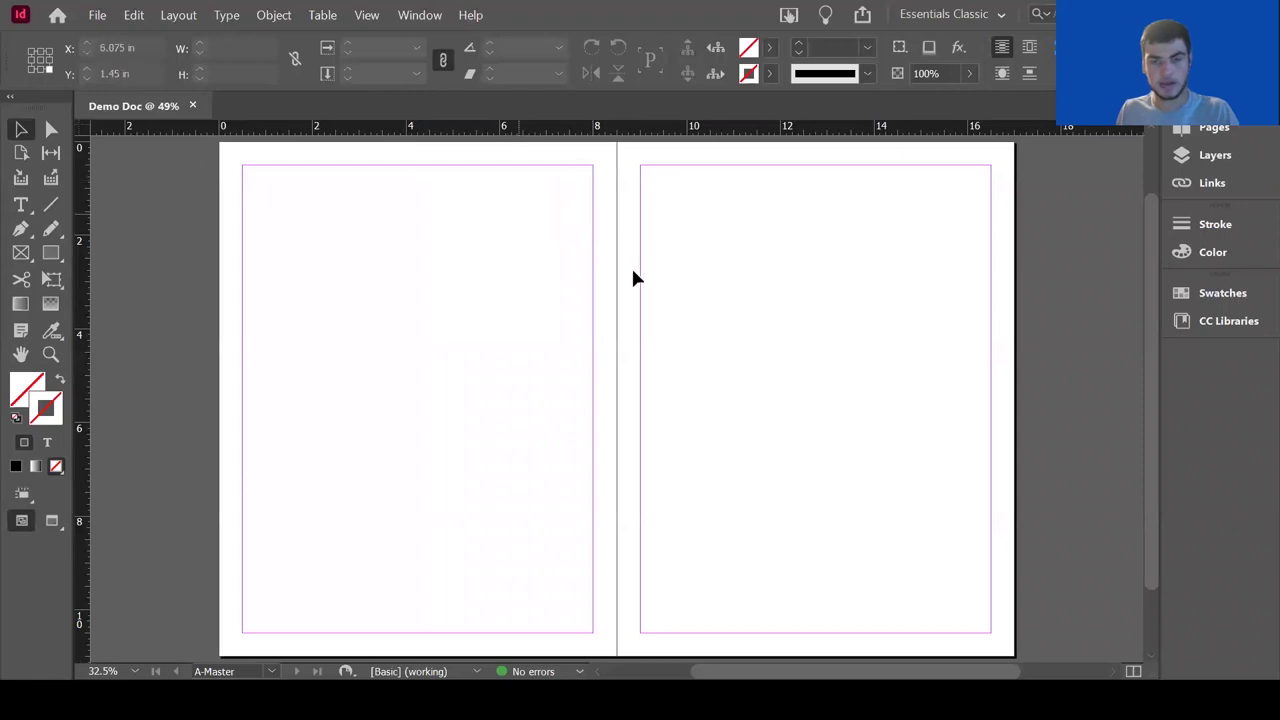
{"action": "scroll", "coordinate": [617, 400], "scroll_direction": "right", "scroll_amount": 2}
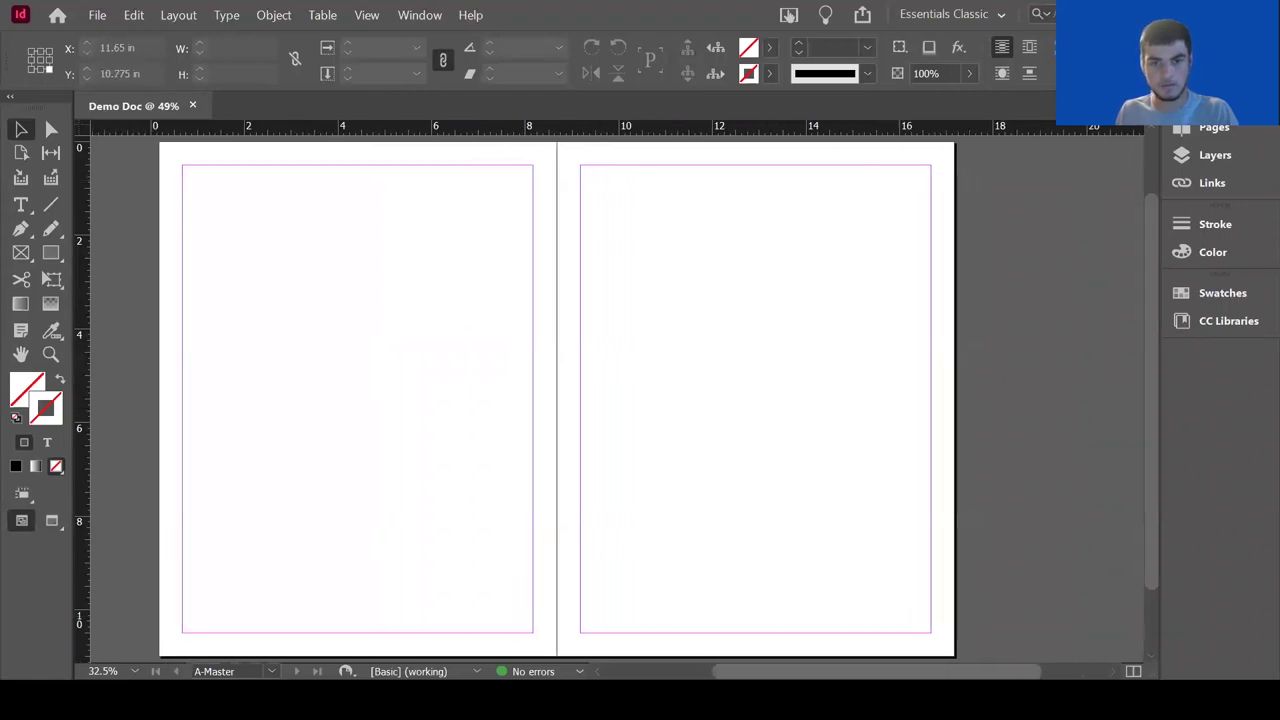
{"action": "scroll", "coordinate": [849, 434], "scroll_direction": "right", "scroll_amount": 2}
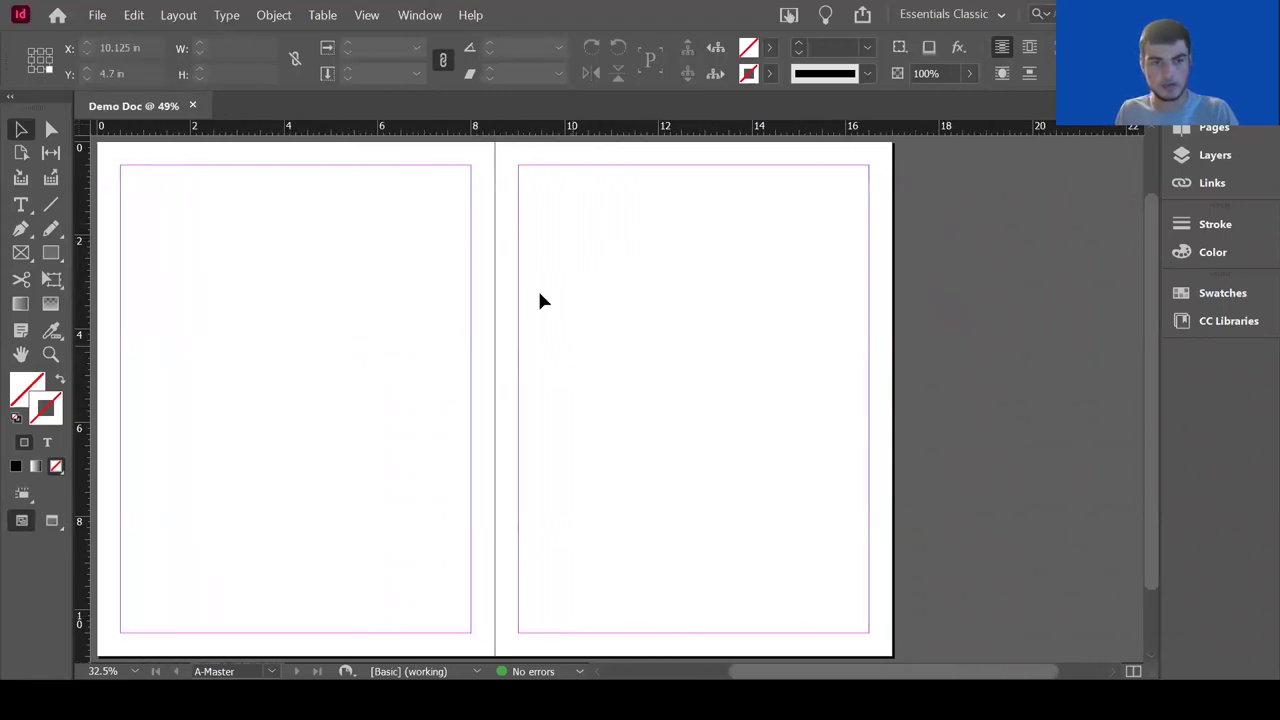
Start placing an image file and browse to the Google Drive location.
{"action": "left_click", "coordinate": [97, 16]}
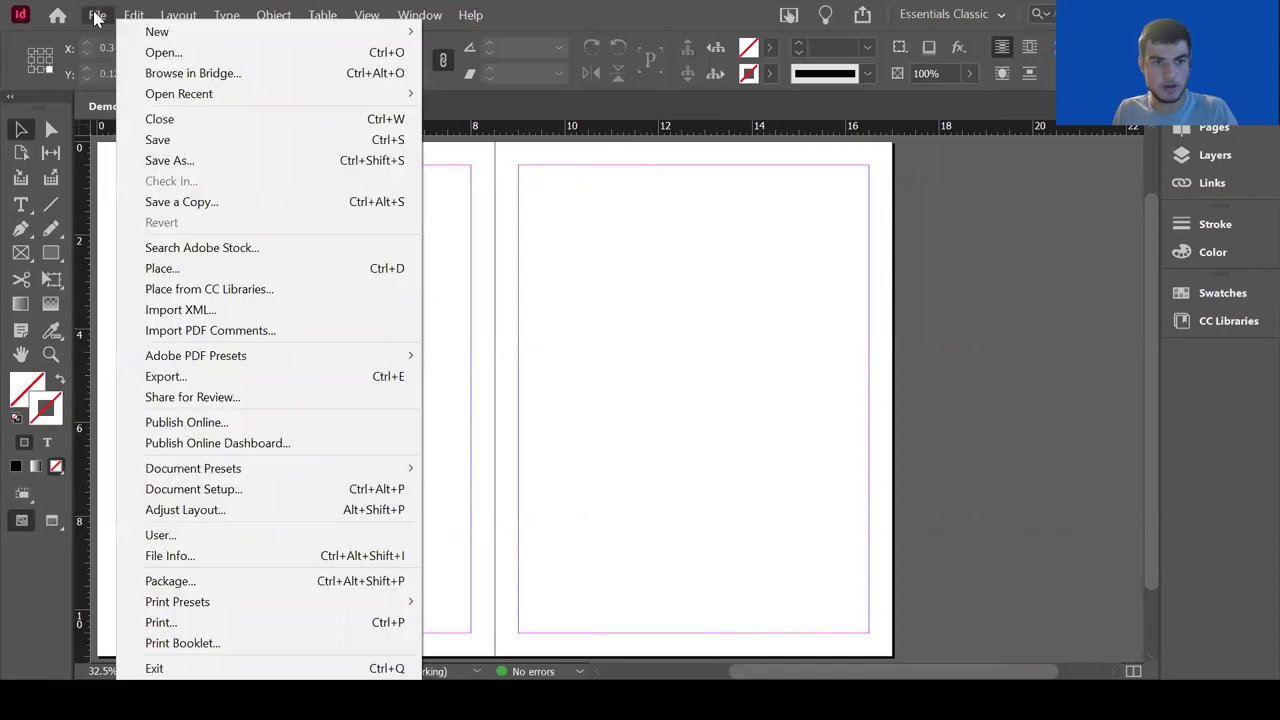
{"action": "left_click", "coordinate": [175, 269]}
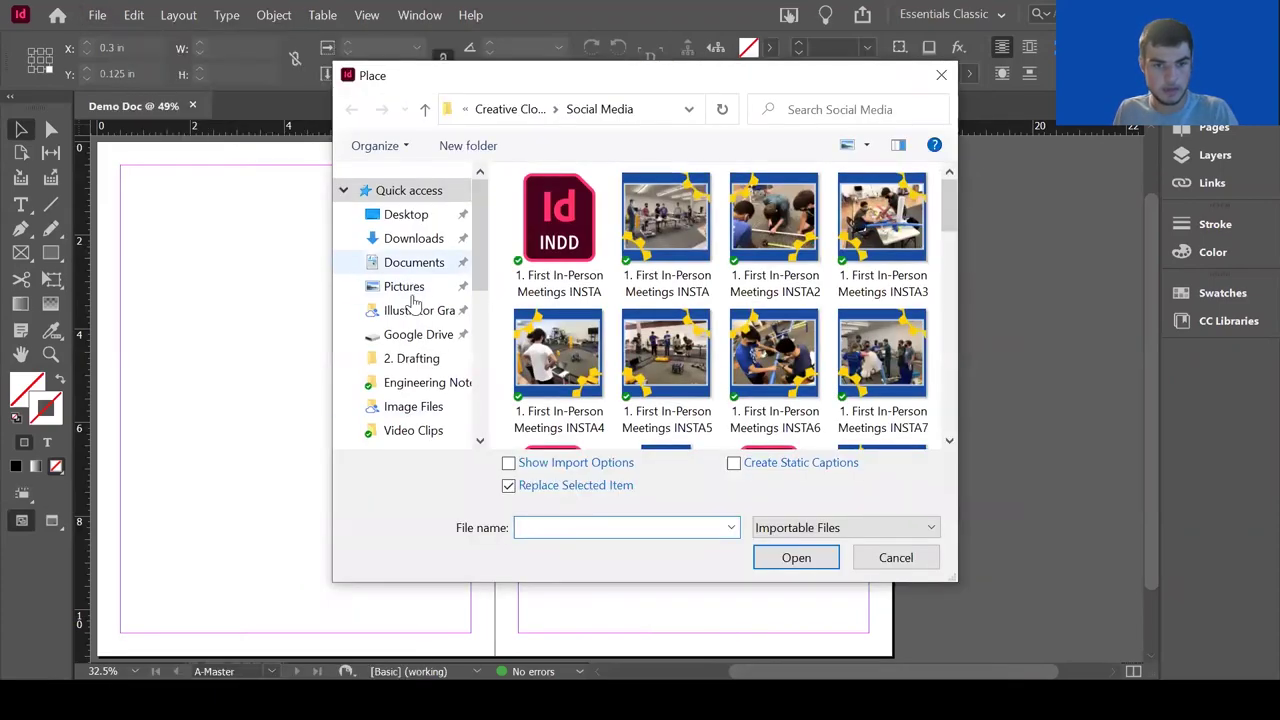
{"action": "left_click", "coordinate": [414, 262]}
{"action": "left_click", "coordinate": [418, 334]}
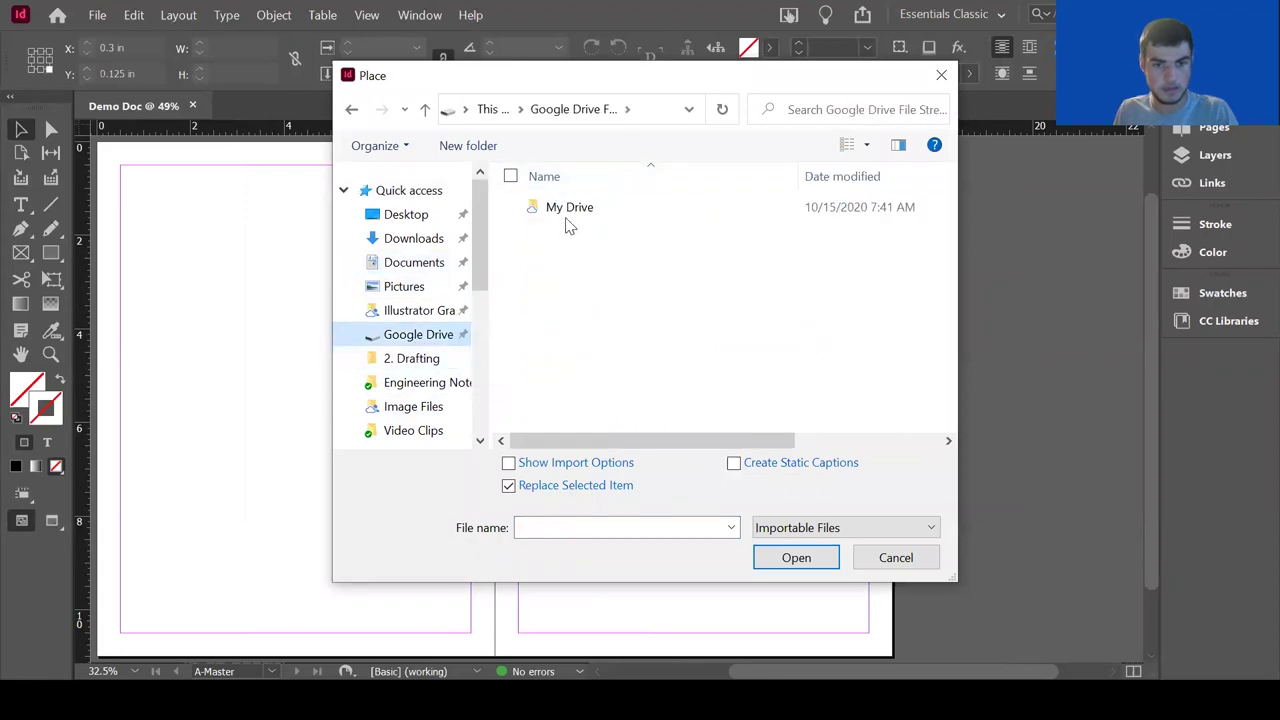
{"action": "left_click", "coordinate": [390, 432]}
{"action": "left_click", "coordinate": [414, 382]}
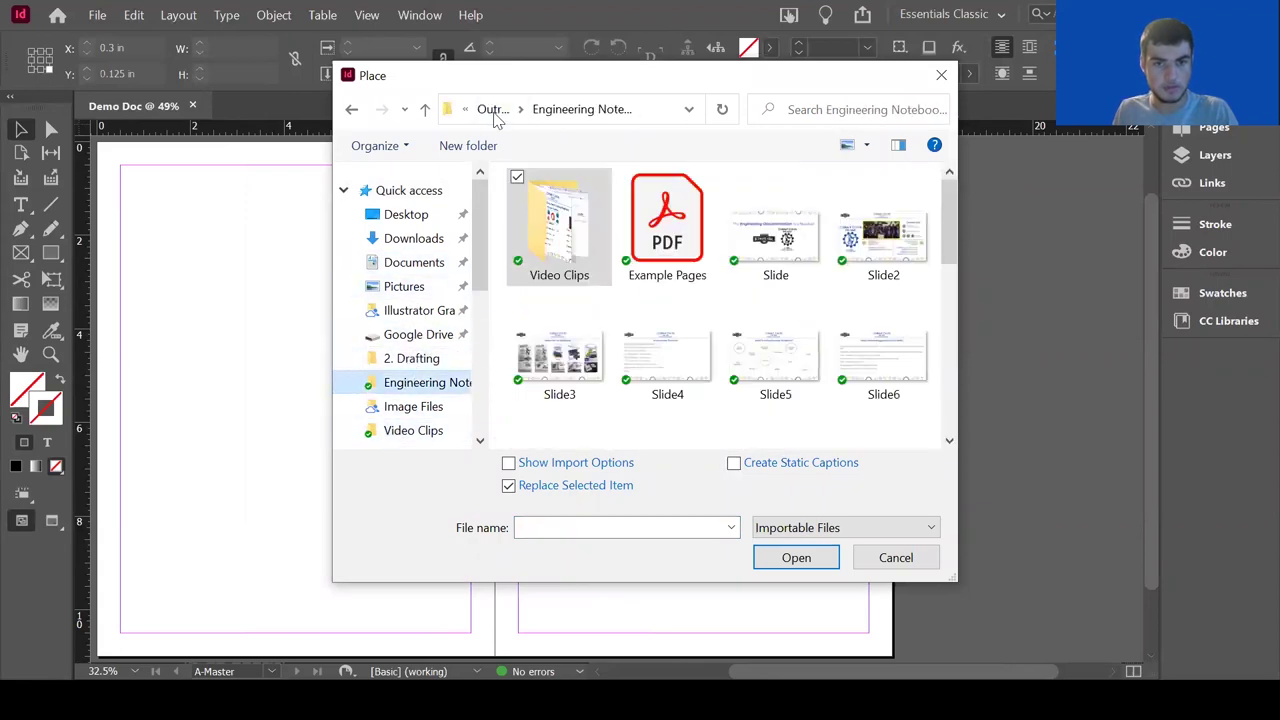
{"action": "left_click", "coordinate": [488, 110]}
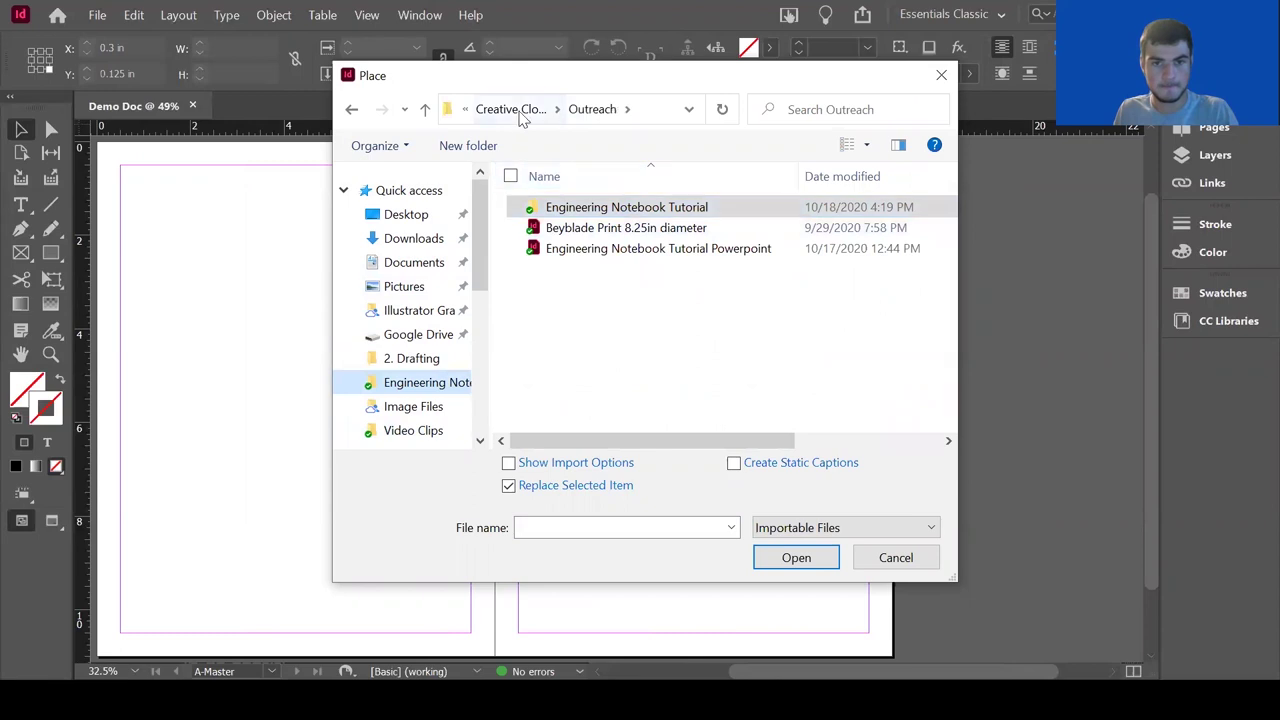
{"action": "left_click", "coordinate": [447, 340]}
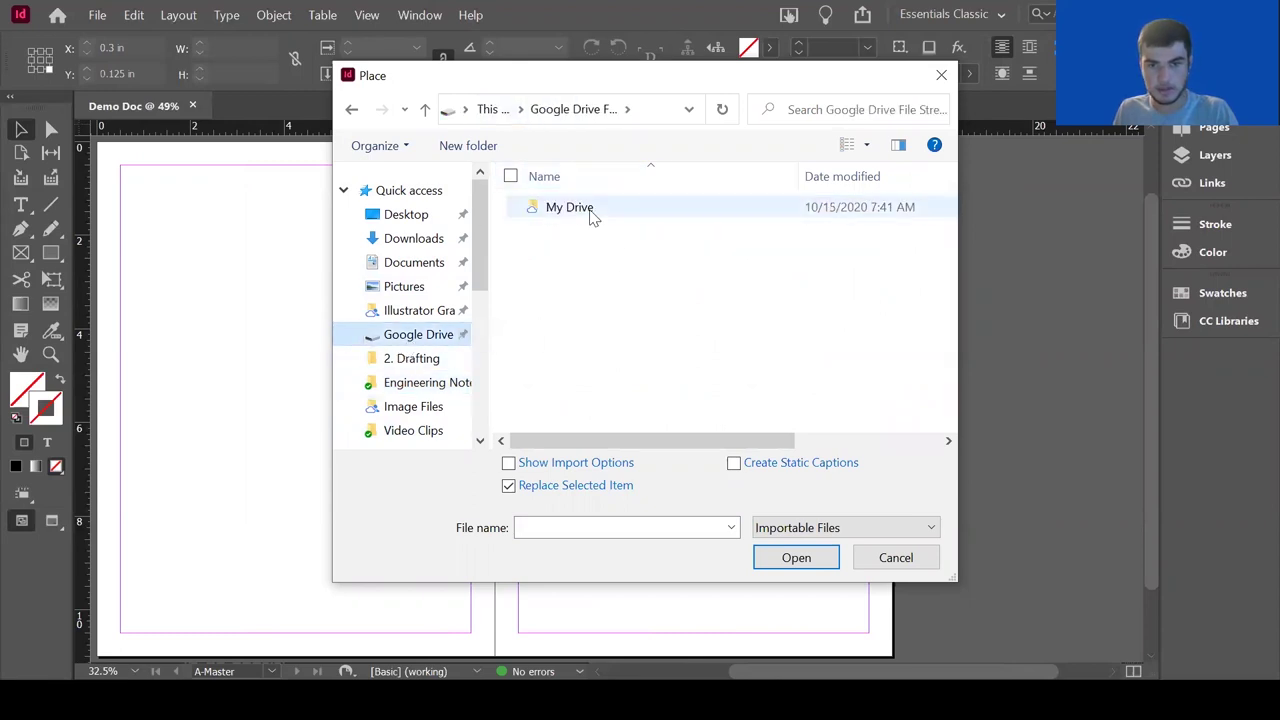
Place the UltimateGoal-CMYK_horz-full-color logo from Demo's Image Files folder at the upper-left margin corner of the right-hand master page.
{"action": "double_click", "coordinate": [591, 213]}
{"action": "double_click", "coordinate": [594, 310]}
{"action": "double_click", "coordinate": [589, 312]}
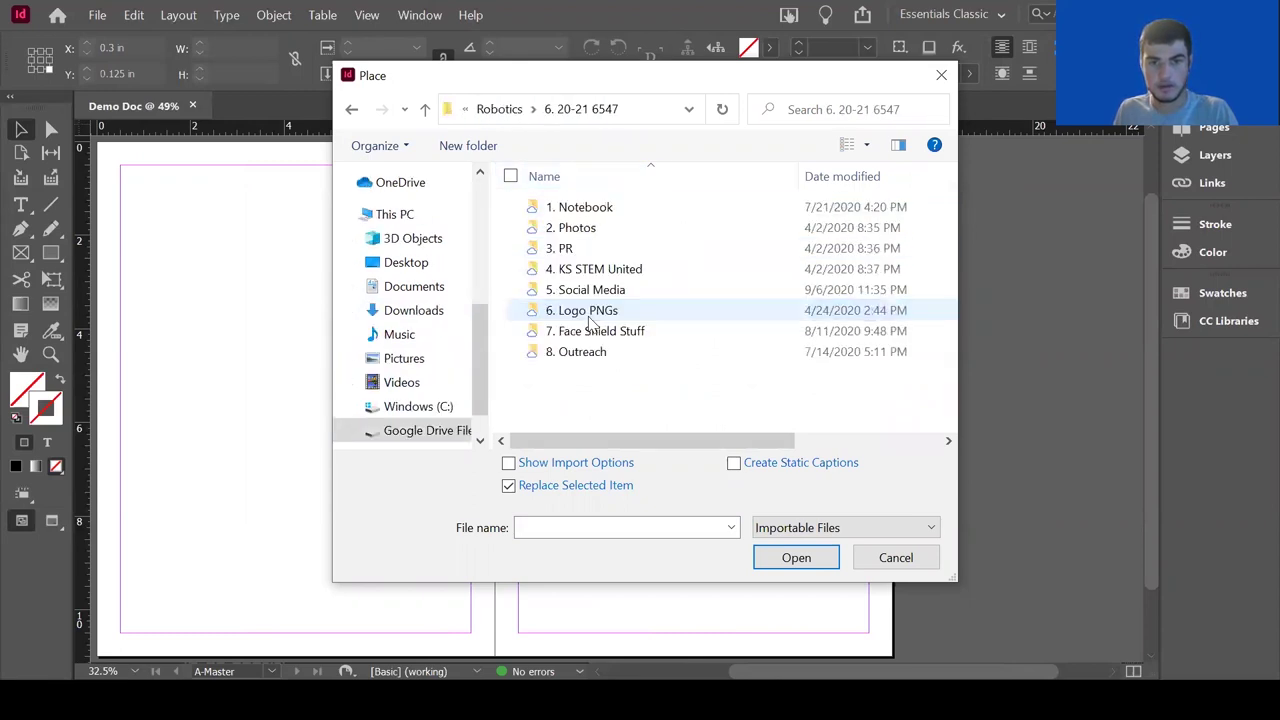
{"action": "double_click", "coordinate": [589, 351]}
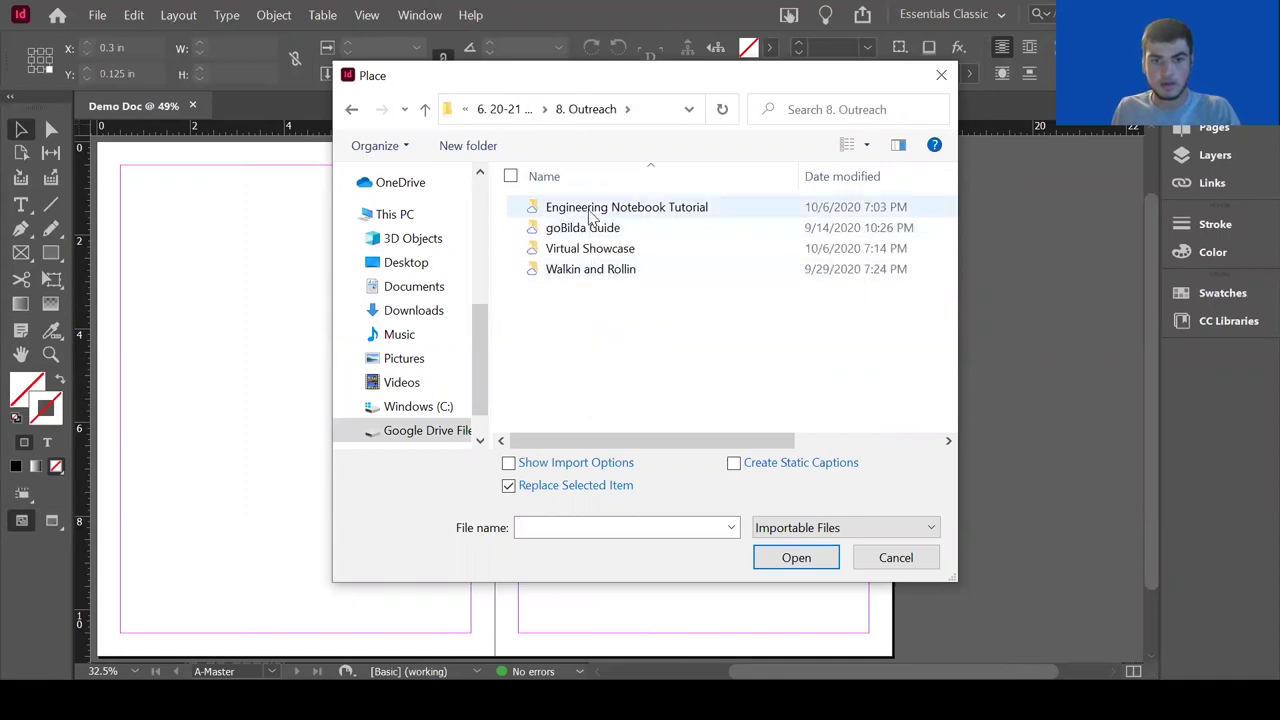
{"action": "double_click", "coordinate": [590, 208]}
{"action": "double_click", "coordinate": [588, 210]}
{"action": "double_click", "coordinate": [593, 229]}
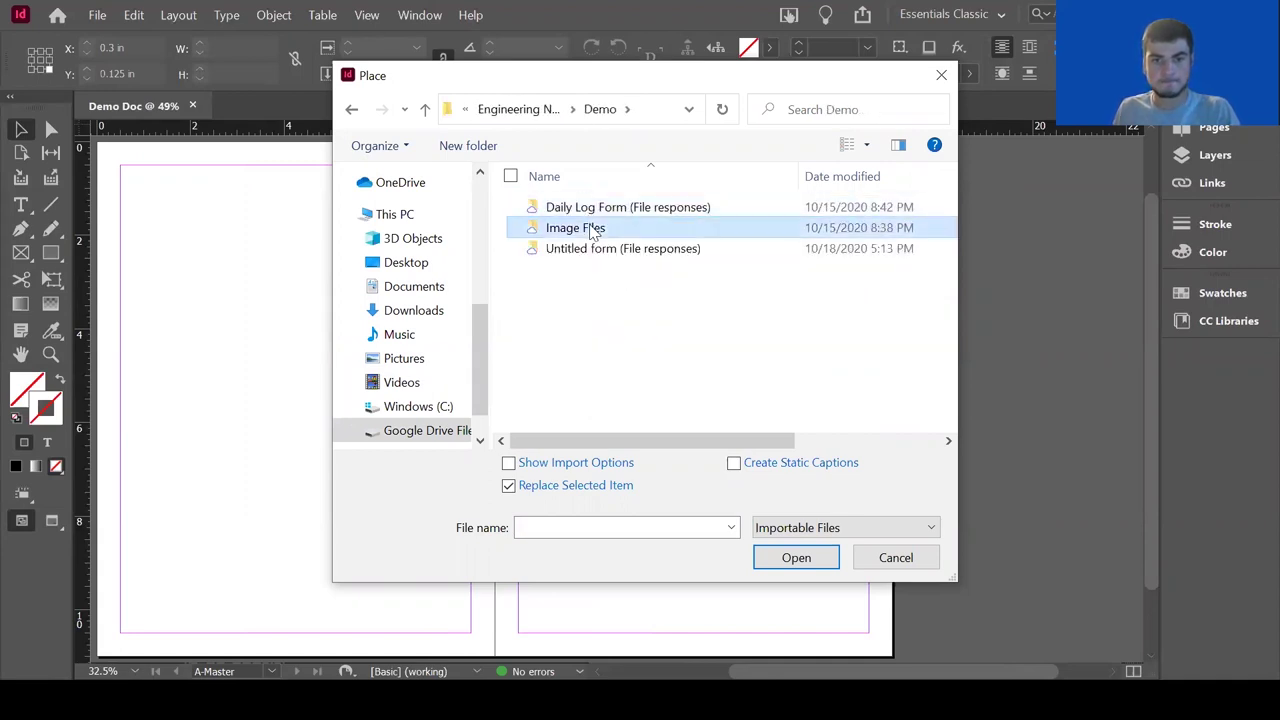
{"action": "double_click", "coordinate": [897, 230]}
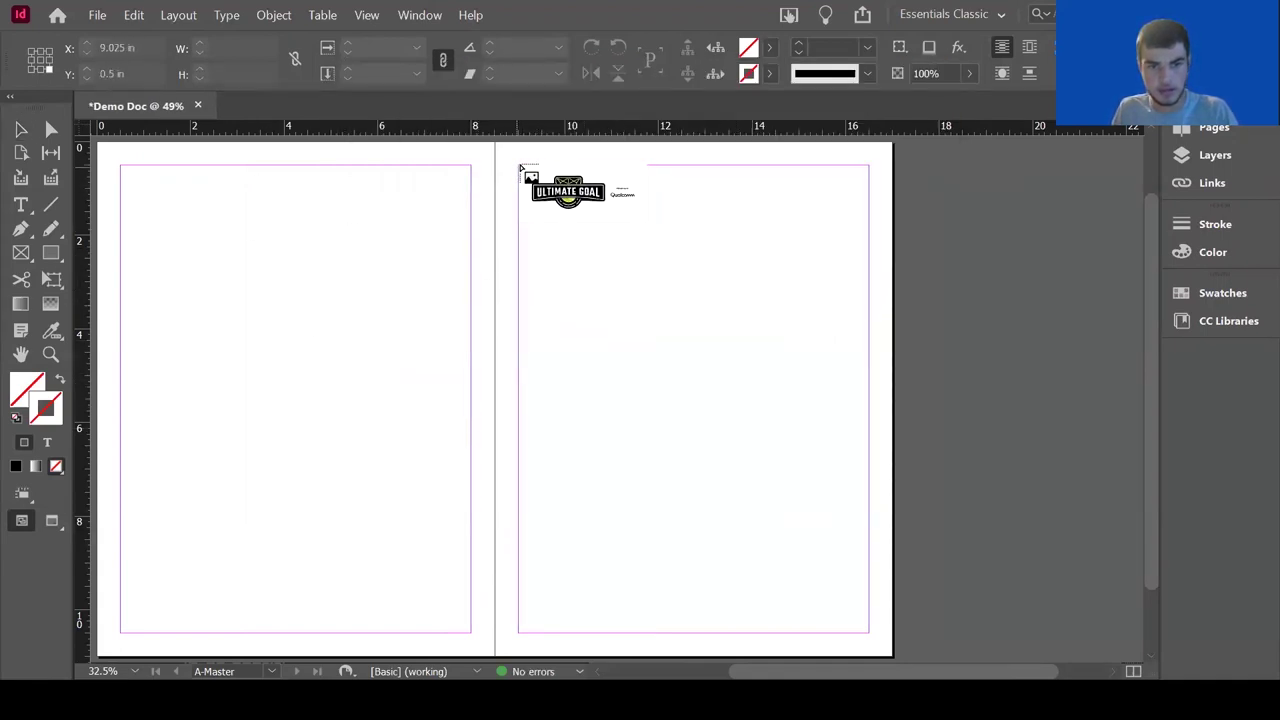
{"action": "left_click_drag", "start_coordinate": [518, 165], "coordinate": [558, 196]}
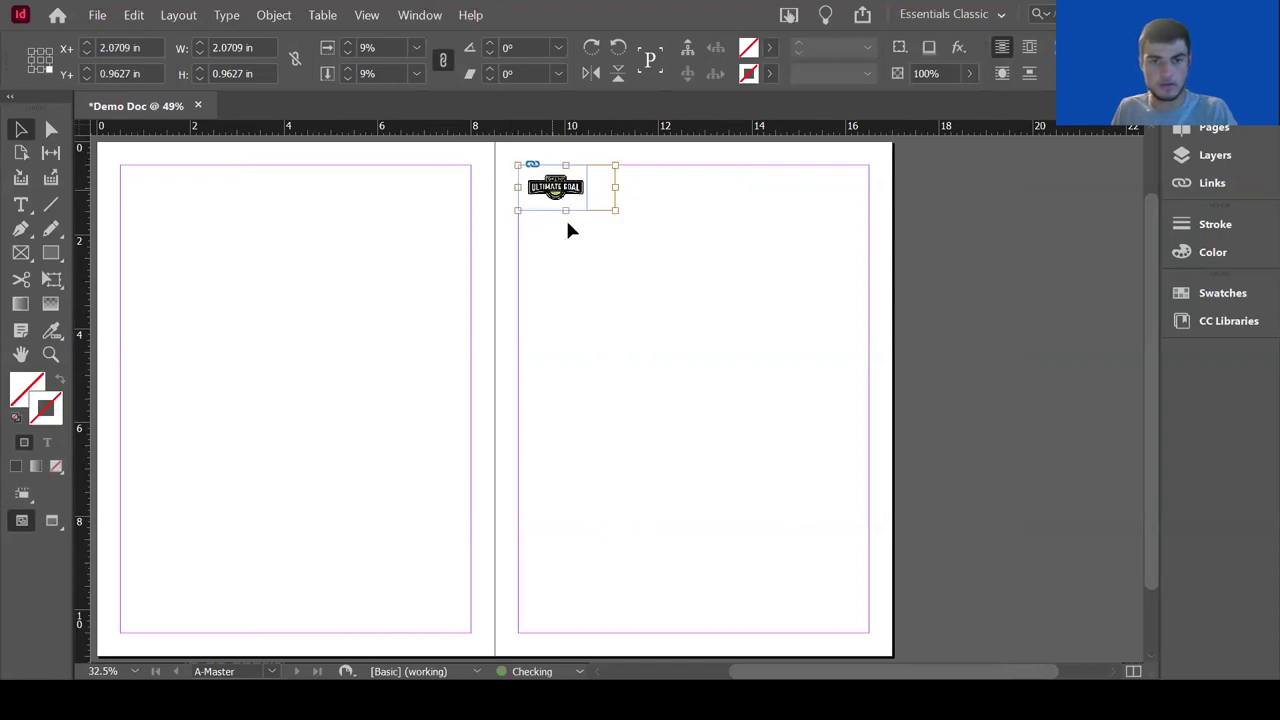
Reduce the height of the Ultimate Goal logo's frame slightly from its bottom edge and deselect it.
{"action": "left_click", "coordinate": [622, 295]}
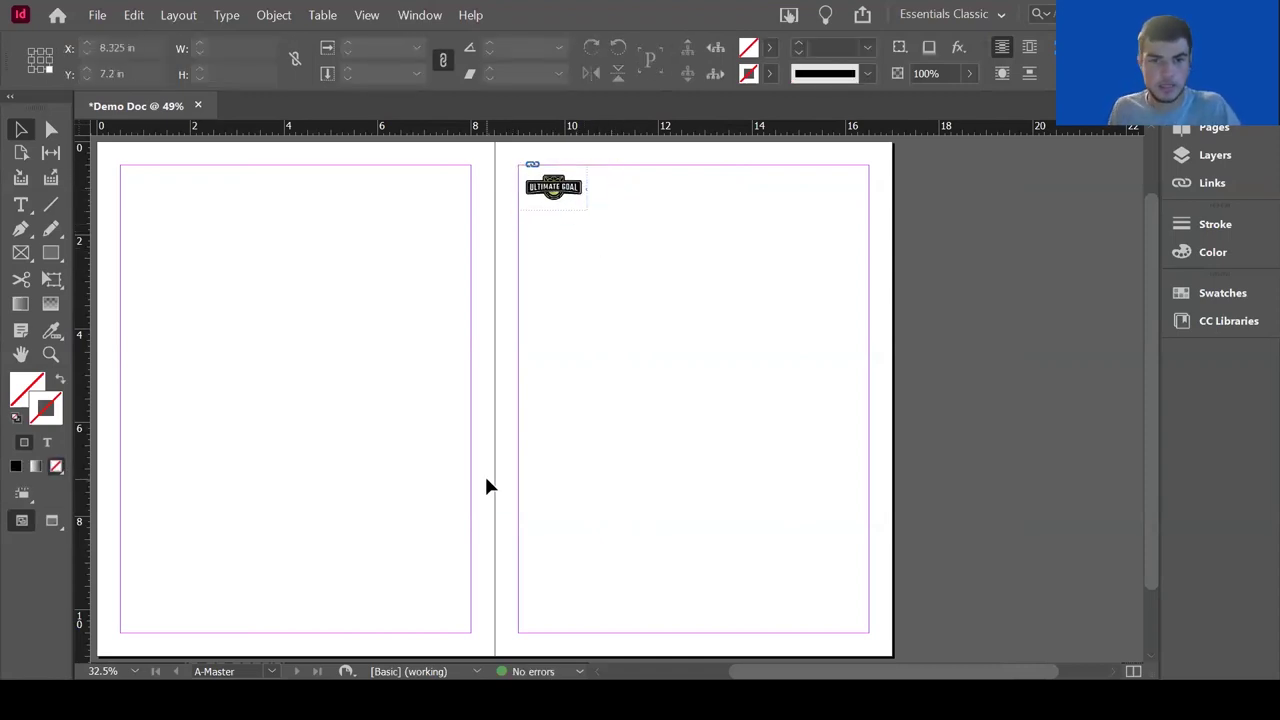
{"action": "left_click", "coordinate": [560, 204]}
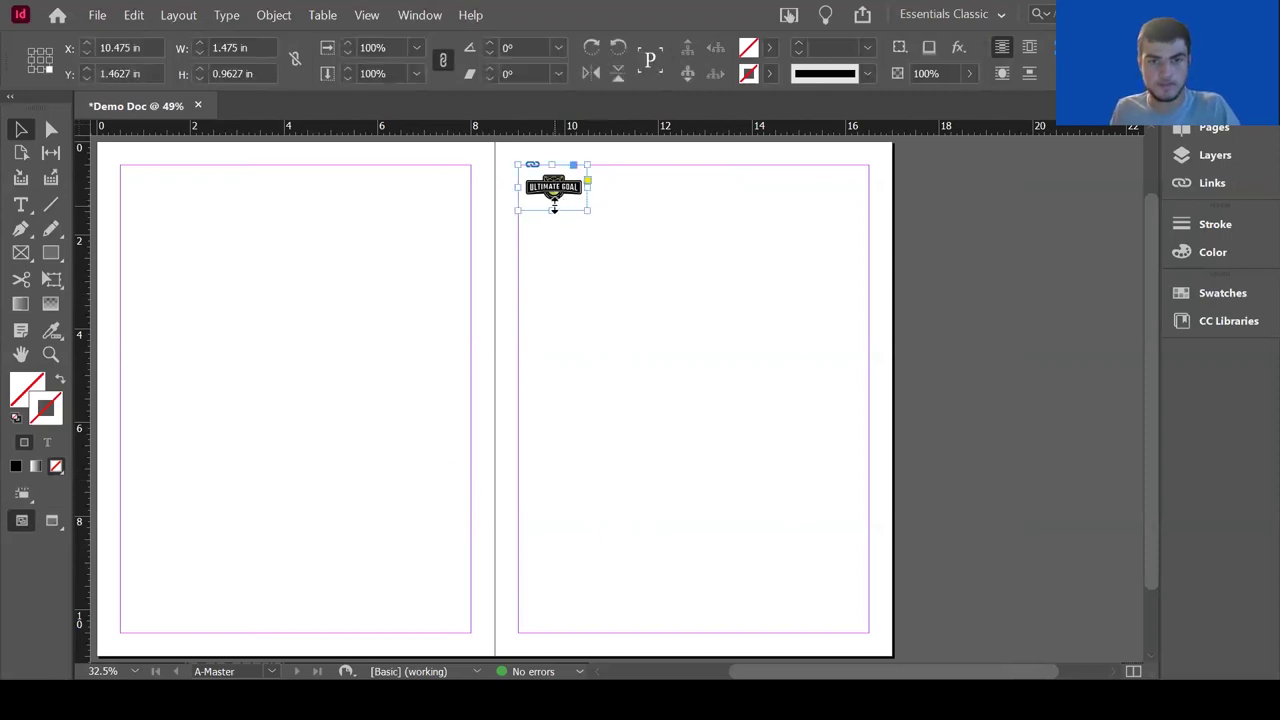
{"action": "left_click_drag", "start_coordinate": [554, 209], "coordinate": [554, 203]}
{"action": "left_click", "coordinate": [629, 263]}
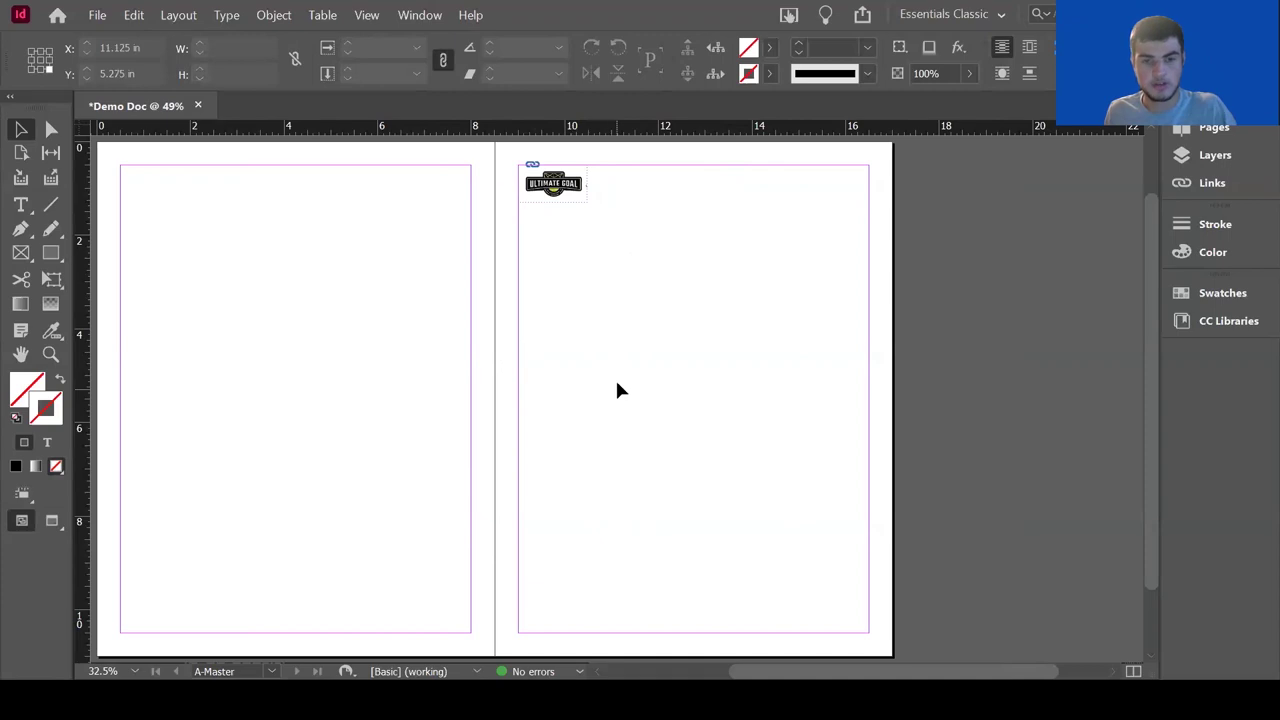
Place "FTC Logo Transparent PNG" against the upper-right margin corner of the right-hand master page.
{"action": "key", "text": "ctrl+d"}
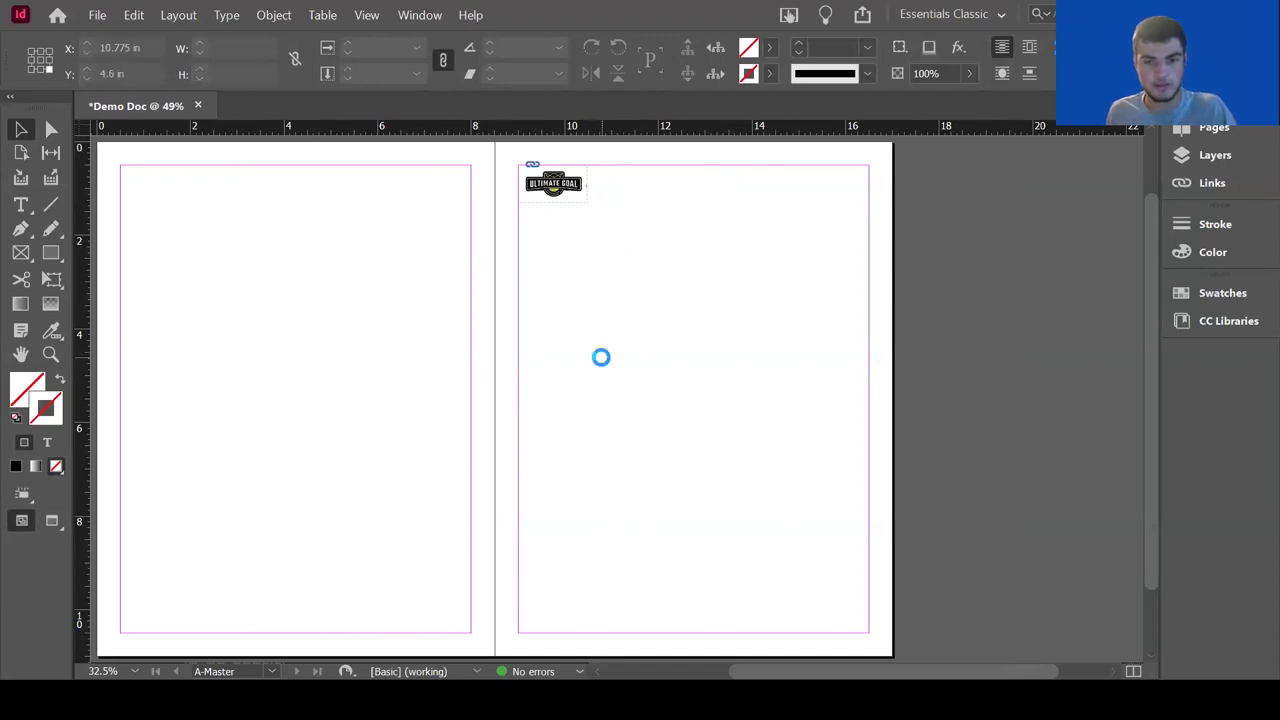
{"action": "double_click", "coordinate": [800, 245]}
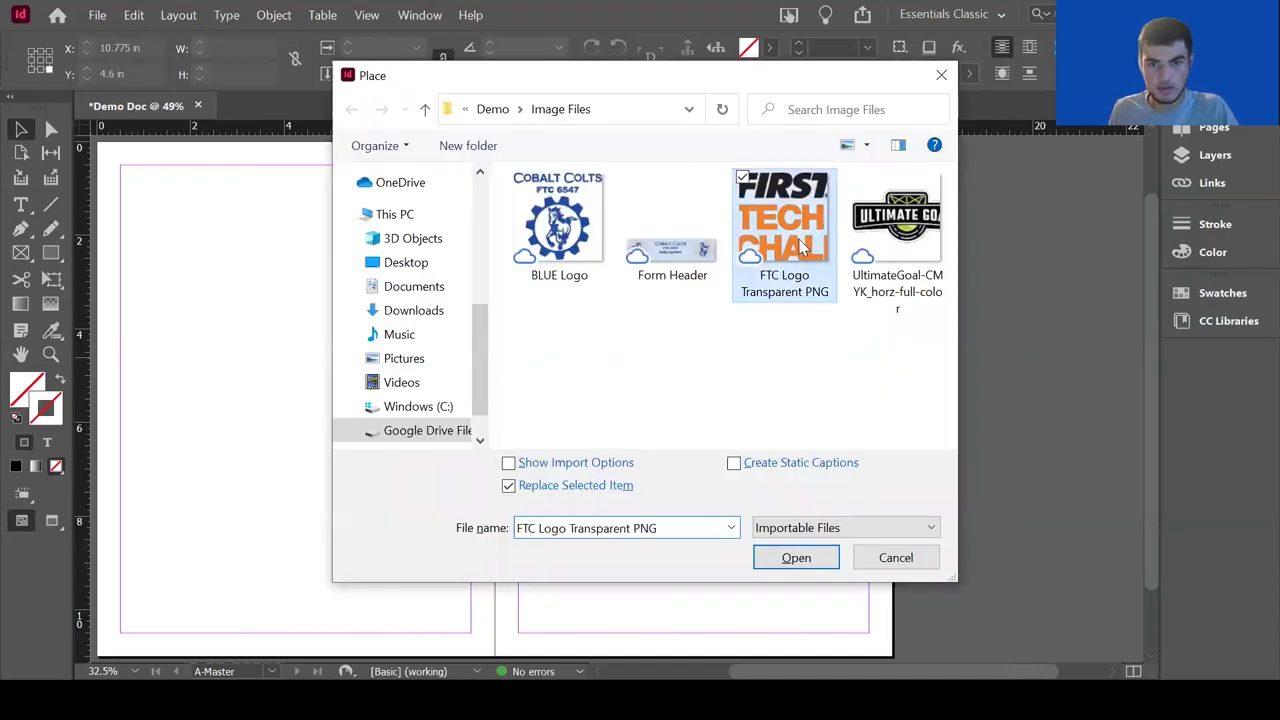
{"action": "left_click_drag", "start_coordinate": [747, 166], "coordinate": [869, 198]}
{"action": "left_click", "coordinate": [797, 294]}
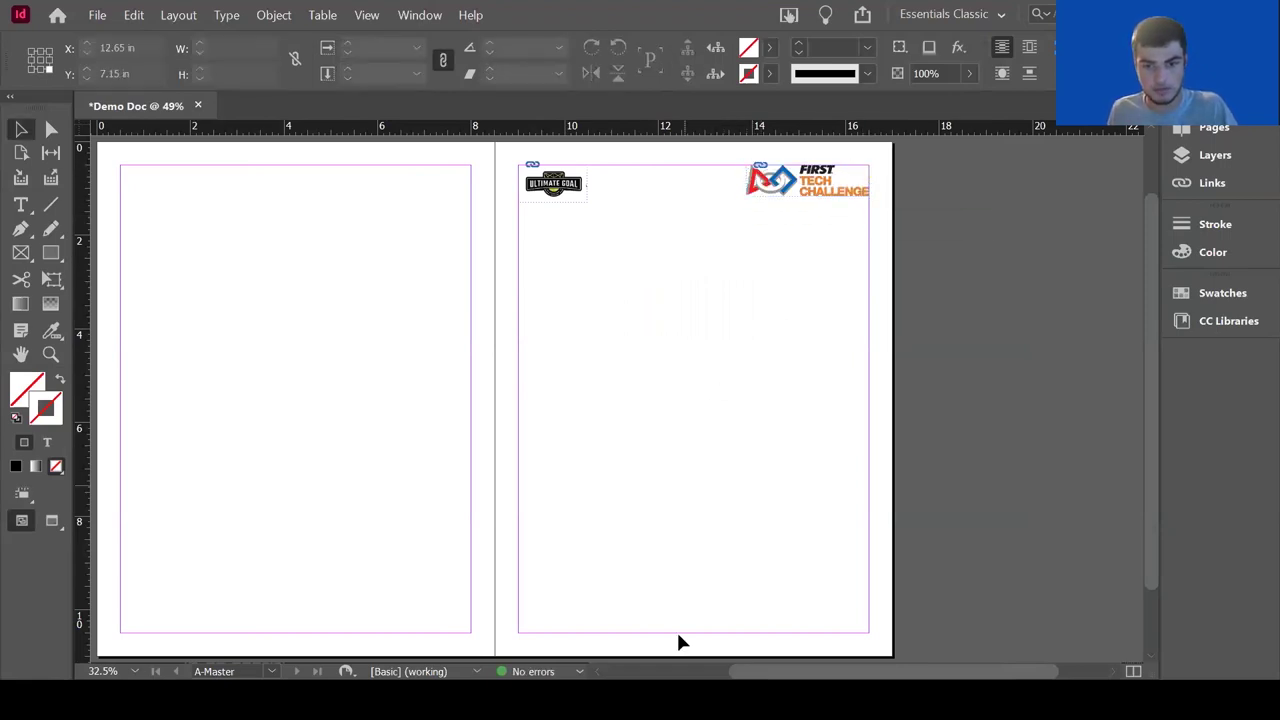
Scale down the FIRST Tech Challenge logo and set it back against the upper-right margin of the right-hand master page.
{"action": "scroll", "coordinate": [678, 641], "scroll_direction": "right", "scroll_amount": 3}
{"action": "scroll", "coordinate": [677, 263], "scroll_direction": "up", "scroll_amount": 2}
{"action": "left_click", "coordinate": [670, 220]}
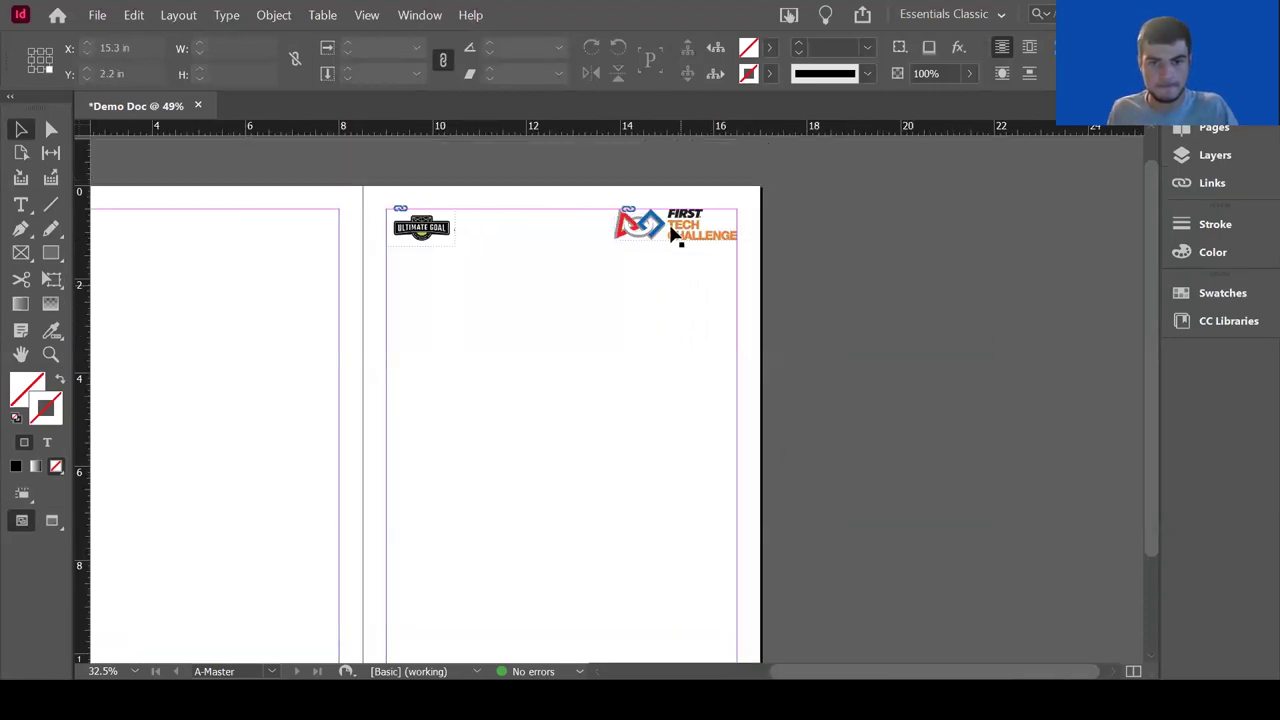
{"action": "left_click_drag", "start_coordinate": [613, 241], "coordinate": [641, 234]}
{"action": "left_click_drag", "start_coordinate": [640, 233], "coordinate": [703, 234]}
{"action": "left_click", "coordinate": [700, 289]}
{"action": "left_click", "coordinate": [671, 275]}
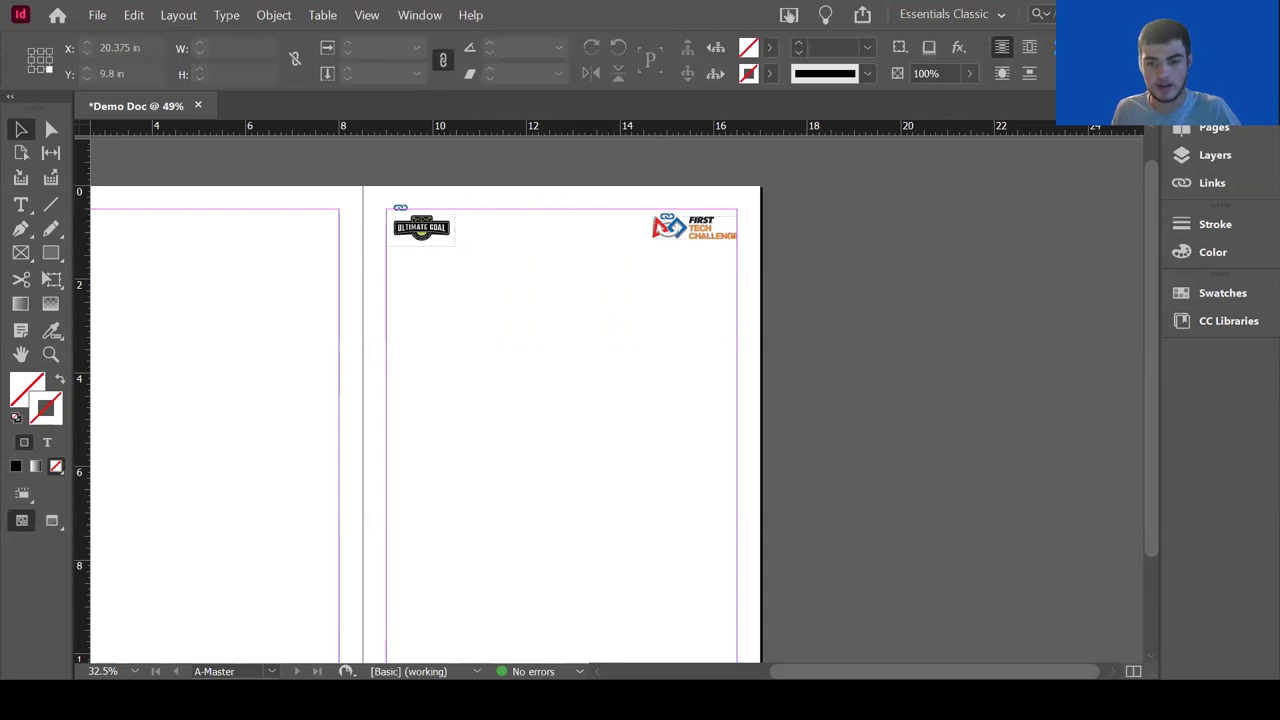
Place the BLUE Logo from the Logos/Graphics library between the two existing logos, starting at the upper margin.
{"action": "left_click", "coordinate": [1213, 320]}
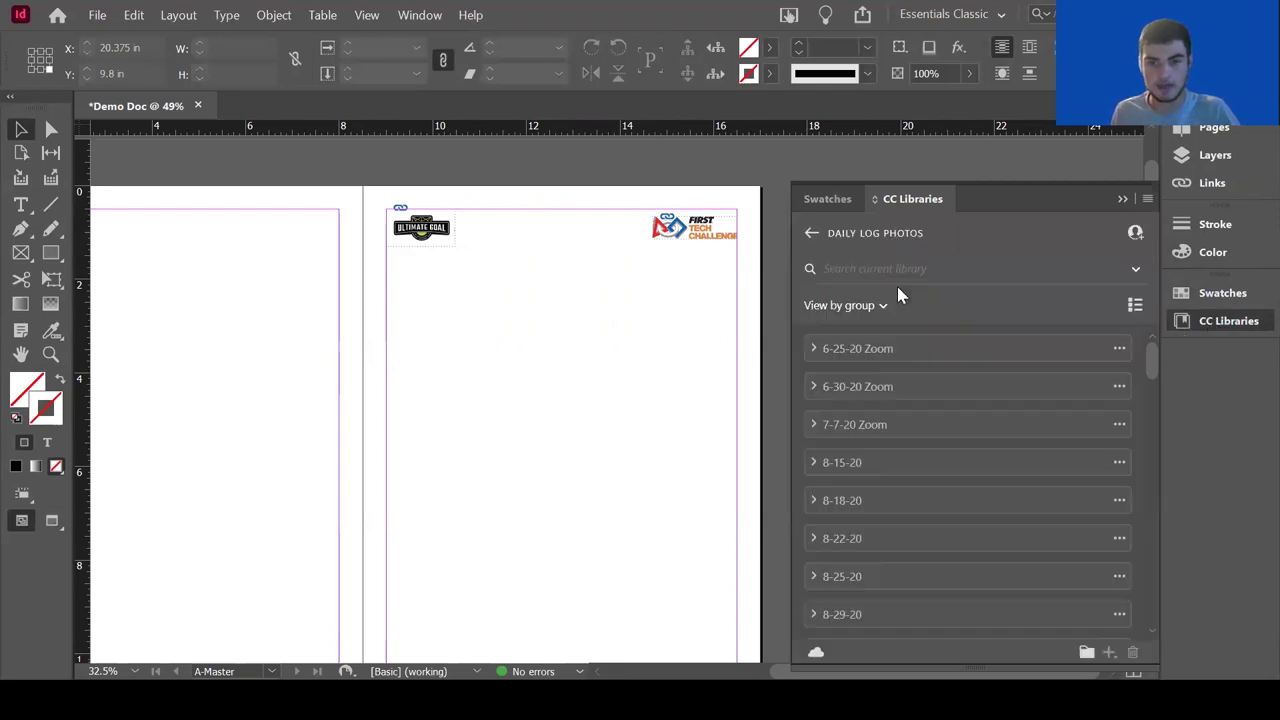
{"action": "left_click", "coordinate": [809, 231]}
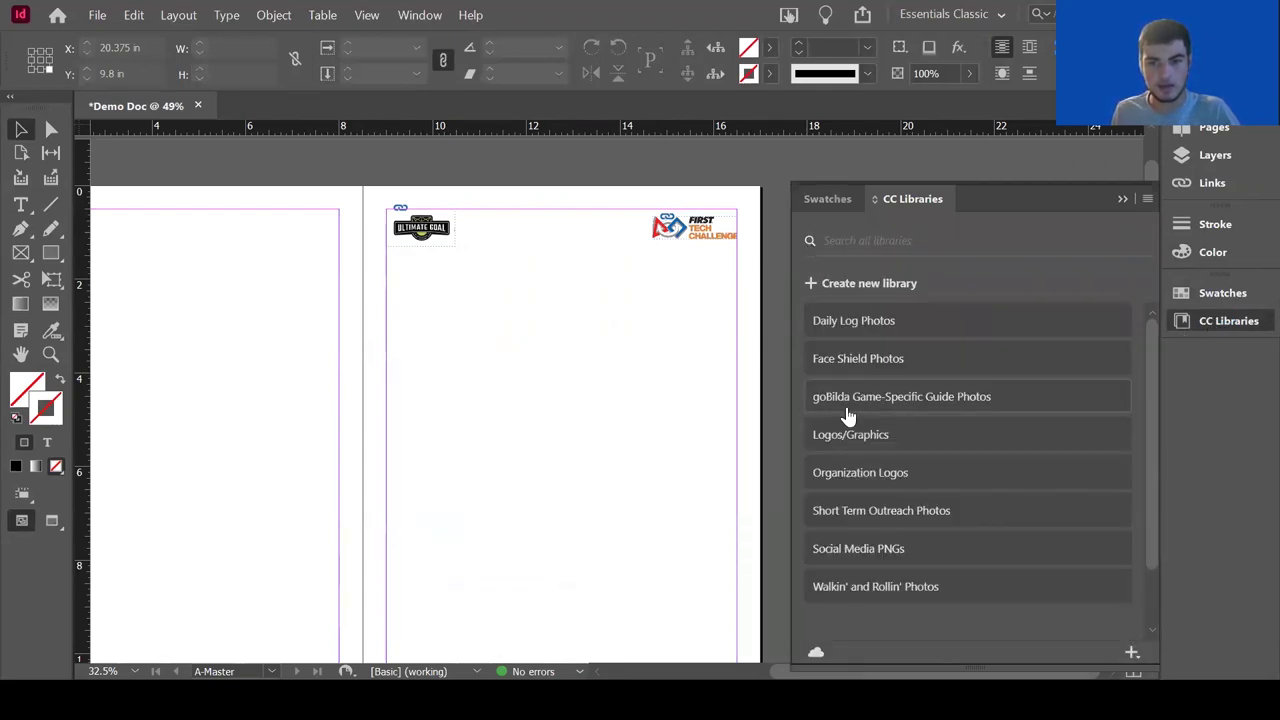
{"action": "left_click", "coordinate": [847, 440]}
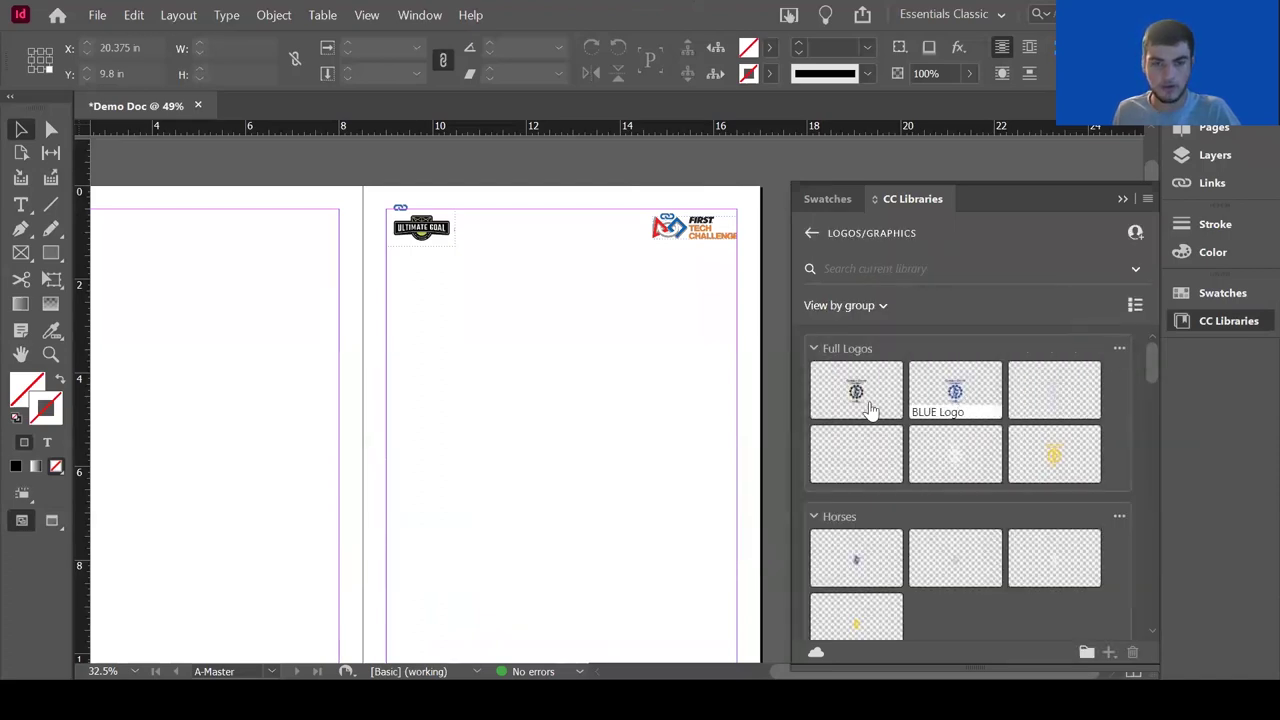
{"action": "left_click_drag", "start_coordinate": [870, 408], "coordinate": [500, 220]}
{"action": "left_click_drag", "start_coordinate": [487, 208], "coordinate": [630, 305]}
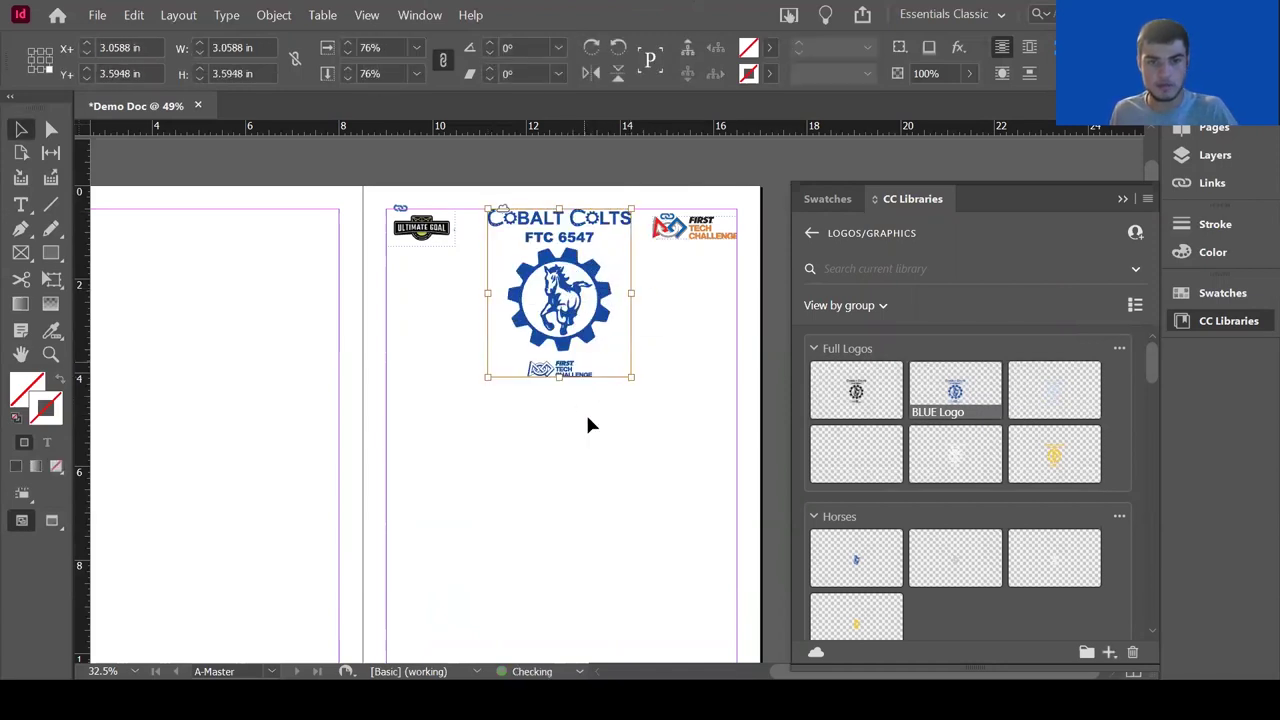
Crop the blue logo's frame to only the "Cobalt Colts FTC 6547" lettering and deselect it.
{"action": "left_click", "coordinate": [586, 452]}
{"action": "left_click_drag", "start_coordinate": [563, 363], "coordinate": [564, 294]}
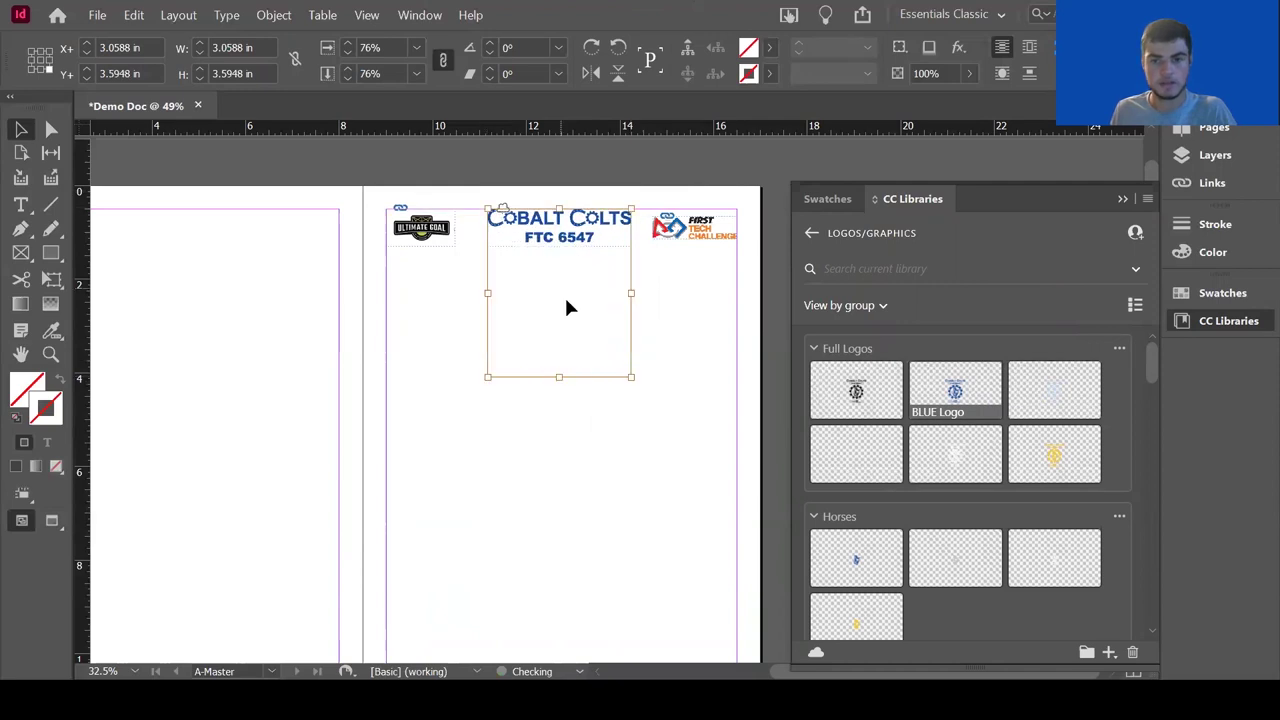
{"action": "left_click", "coordinate": [675, 298]}
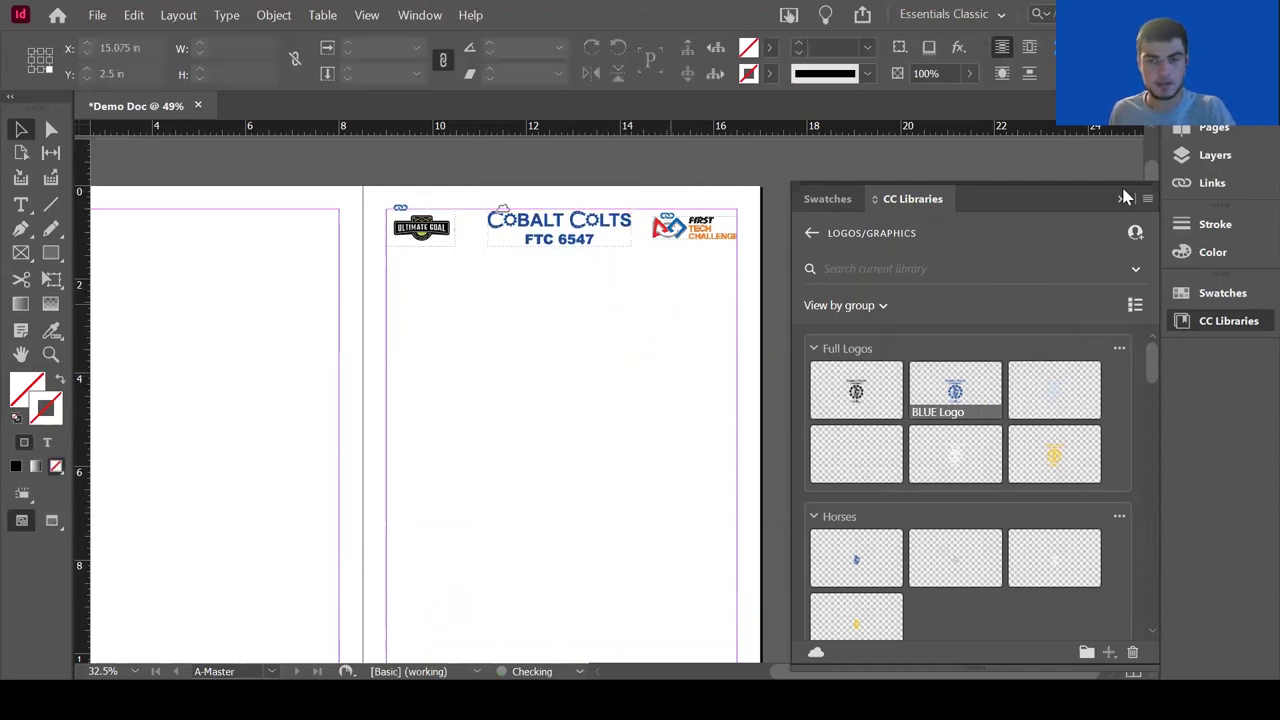
Close the library and add a horizontal guide just below the three header logos, at about 1.375 in.
{"action": "left_click", "coordinate": [1121, 201]}
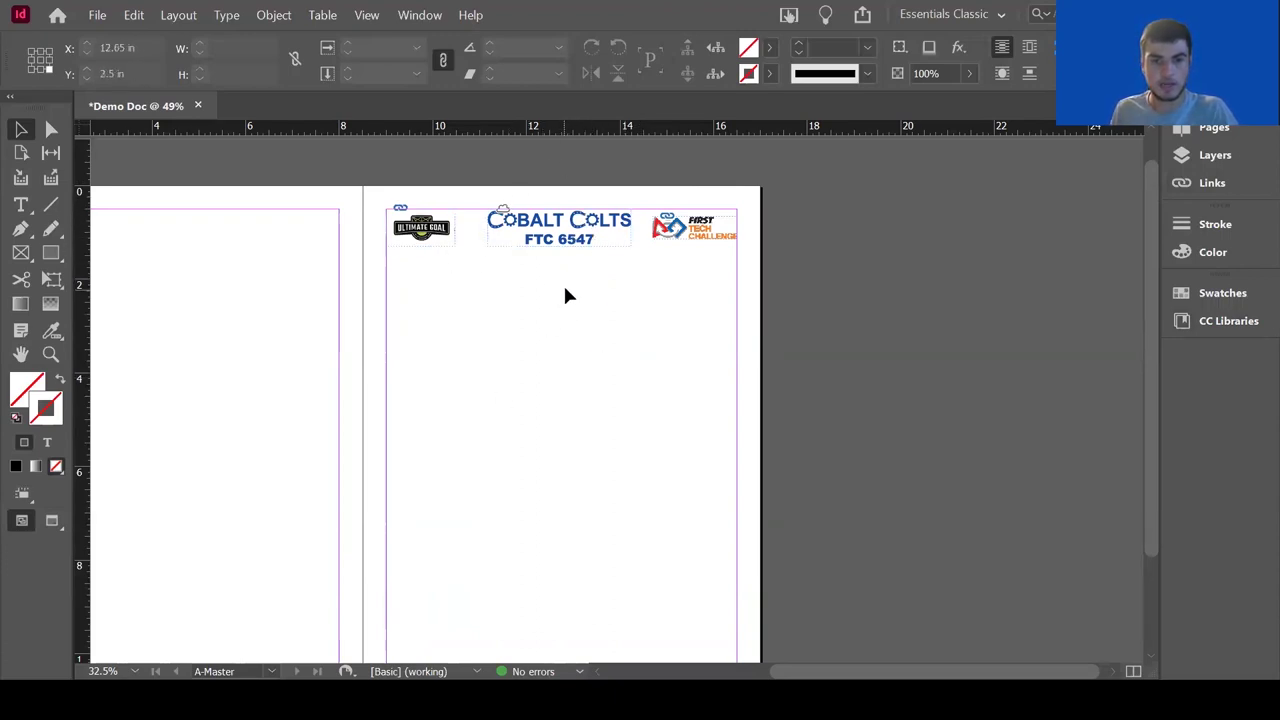
{"action": "left_click_drag", "start_coordinate": [468, 253], "coordinate": [662, 256]}
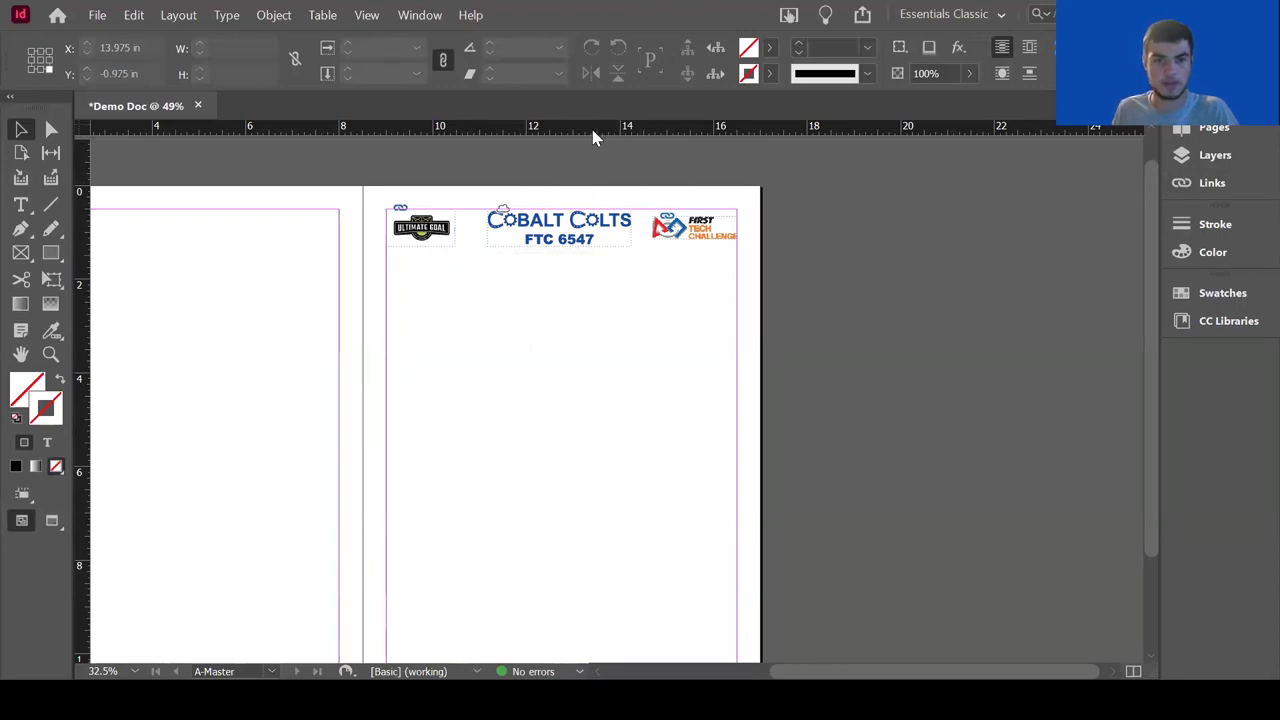
{"action": "left_click_drag", "start_coordinate": [593, 137], "coordinate": [587, 251]}
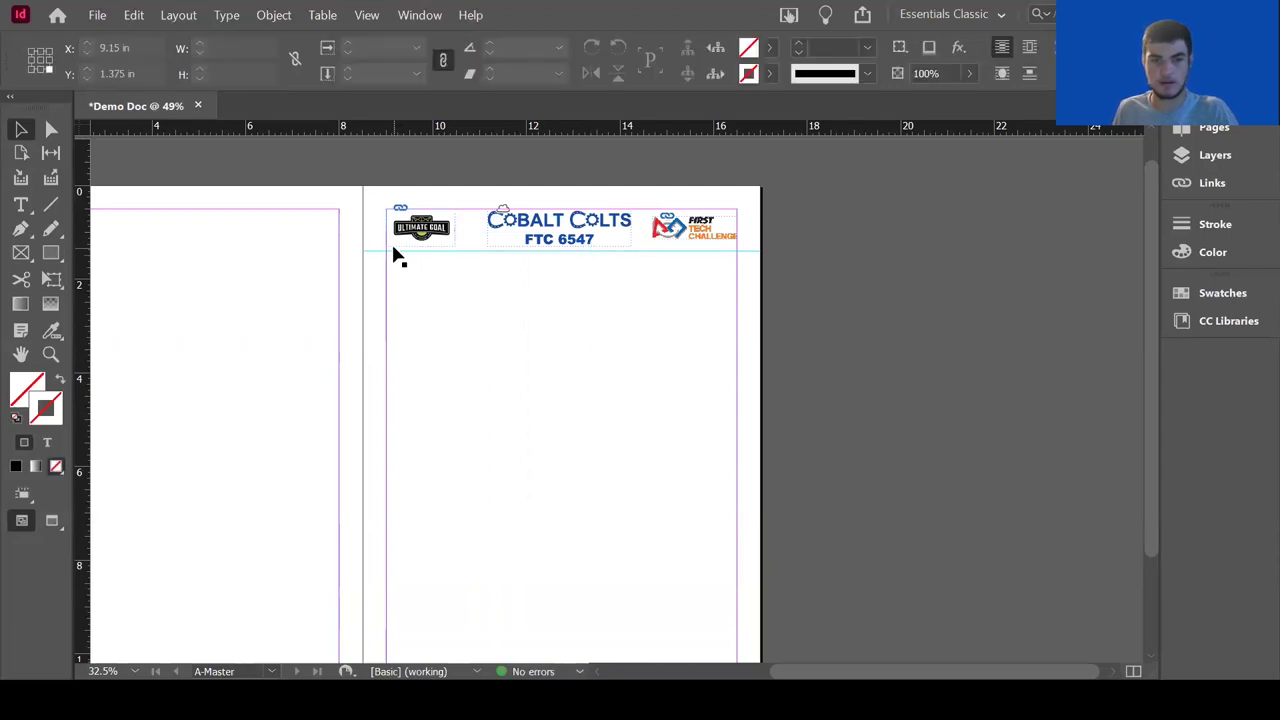
Draw a small text frame near the lower-right of the right-hand master page and insert a Current Page Number marker.
{"action": "scroll", "coordinate": [420, 404], "scroll_direction": "down", "scroll_amount": 1}
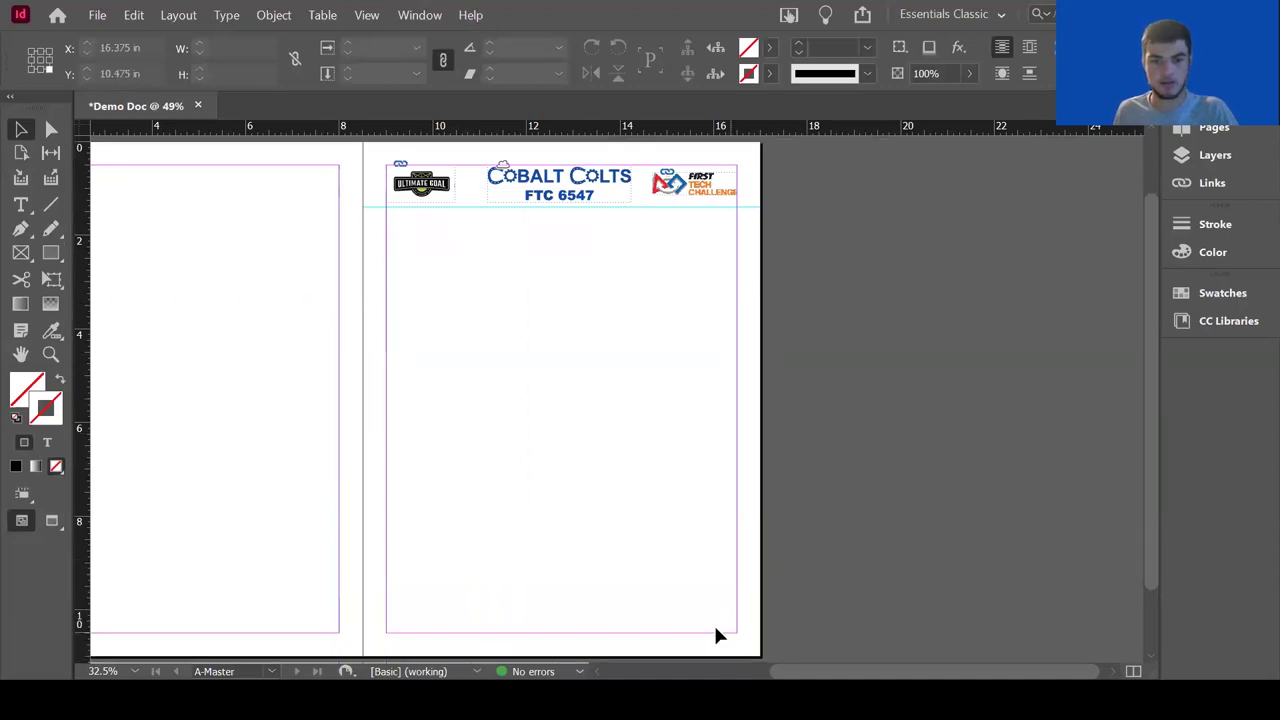
{"action": "left_click", "coordinate": [19, 205]}
{"action": "left_click_drag", "start_coordinate": [666, 536], "coordinate": [717, 574]}
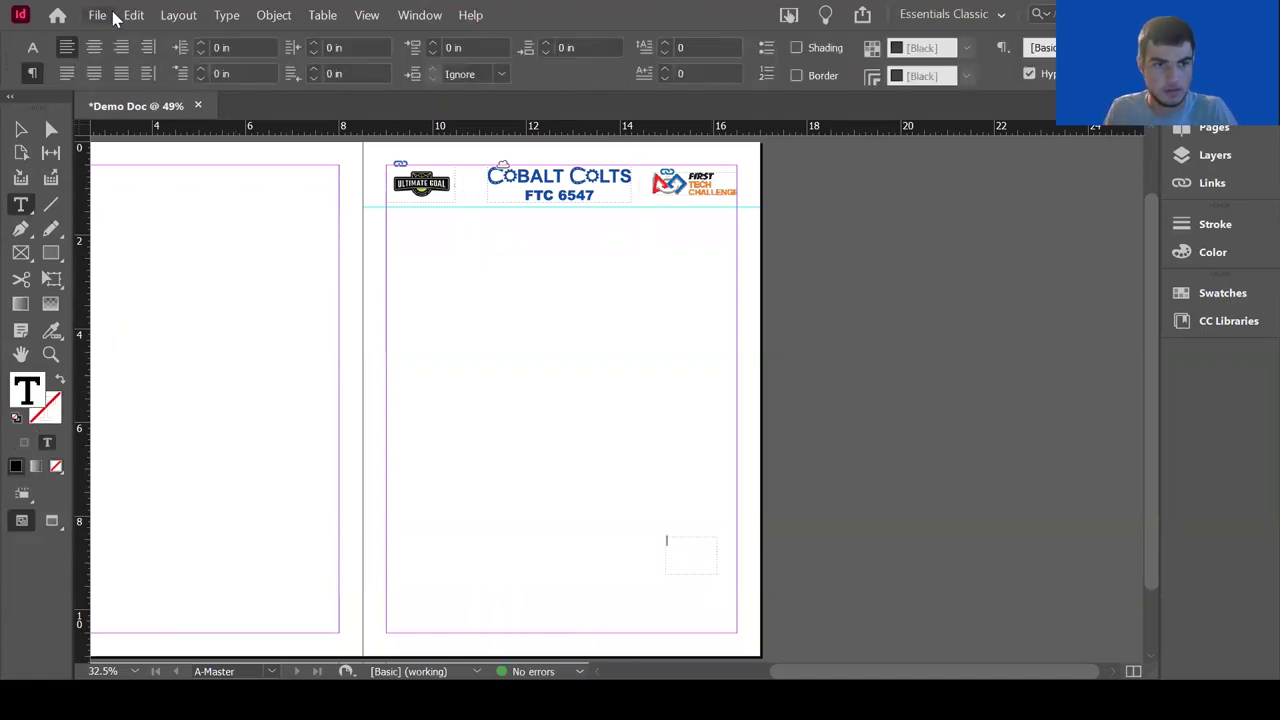
{"action": "left_click", "coordinate": [227, 15]}
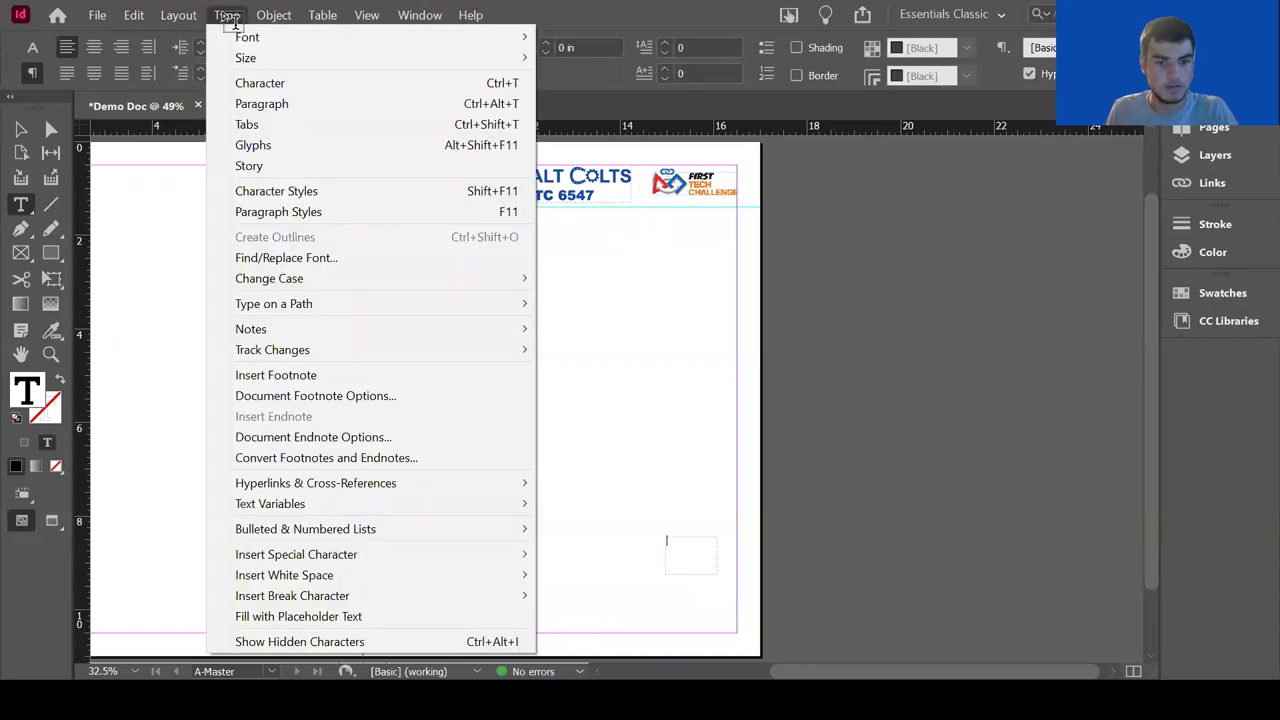
{"action": "mouse_move", "coordinate": [362, 563]}
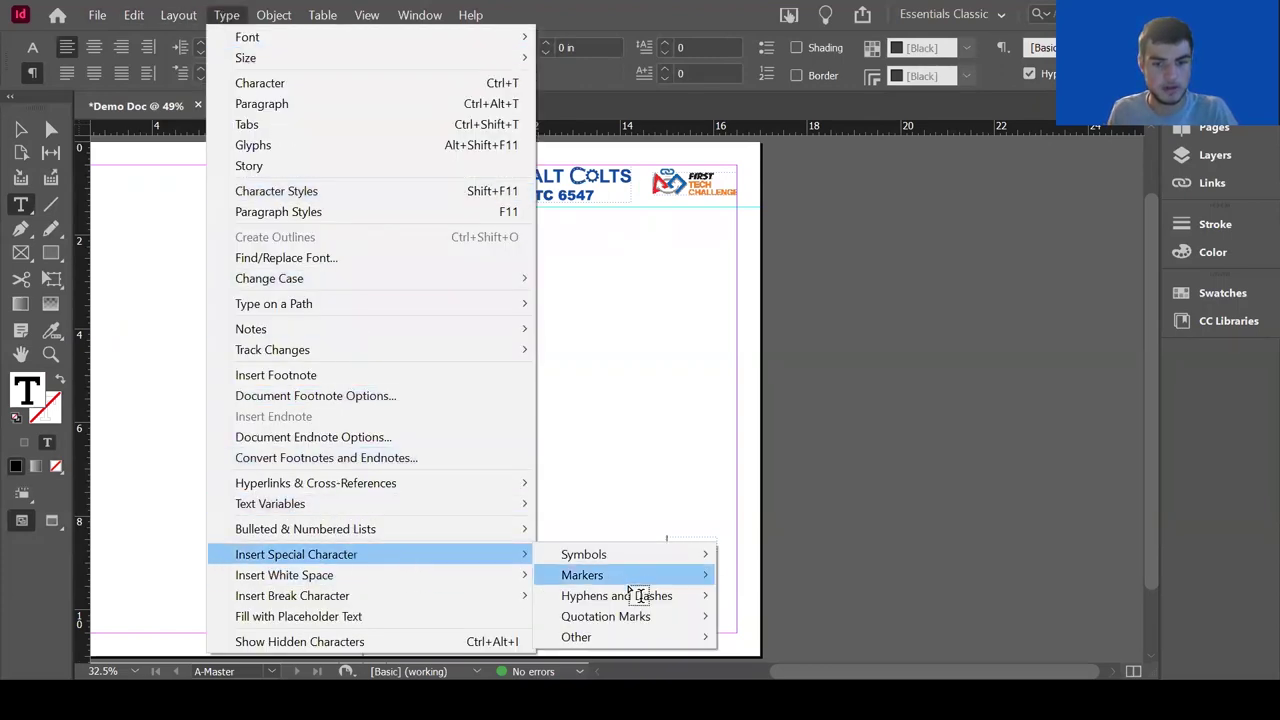
{"action": "mouse_move", "coordinate": [651, 577]}
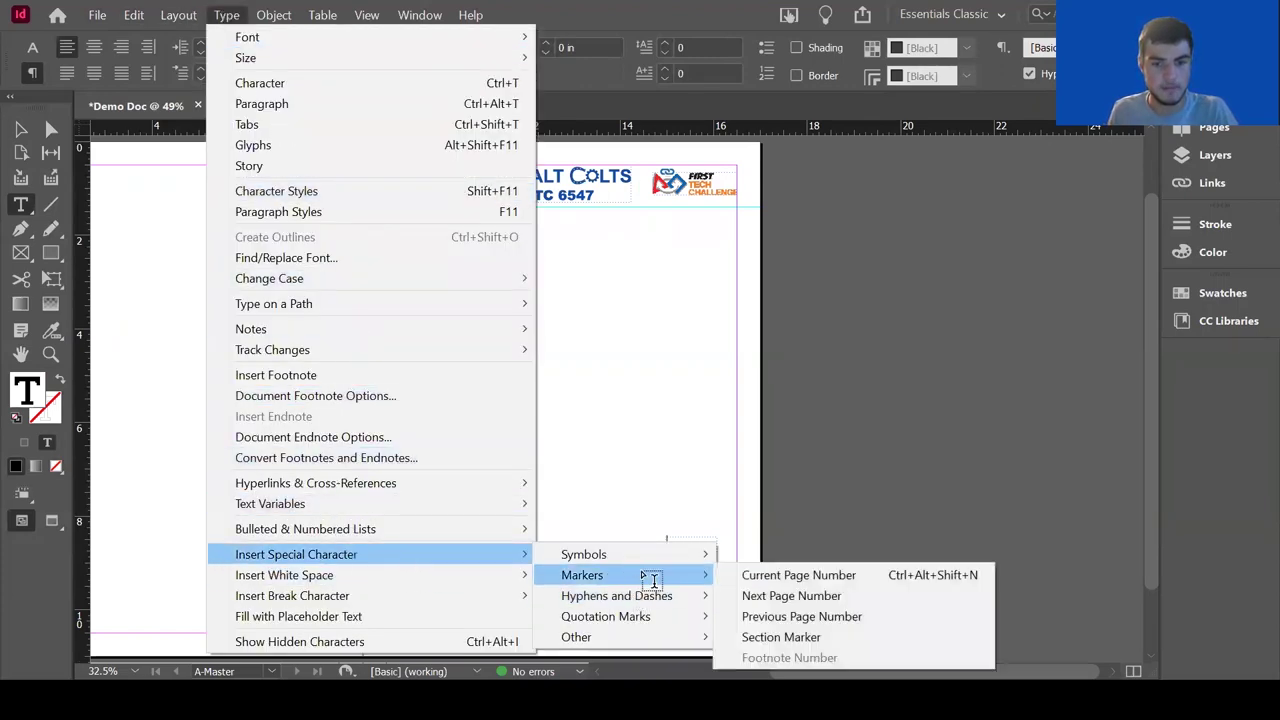
{"action": "left_click", "coordinate": [736, 585]}
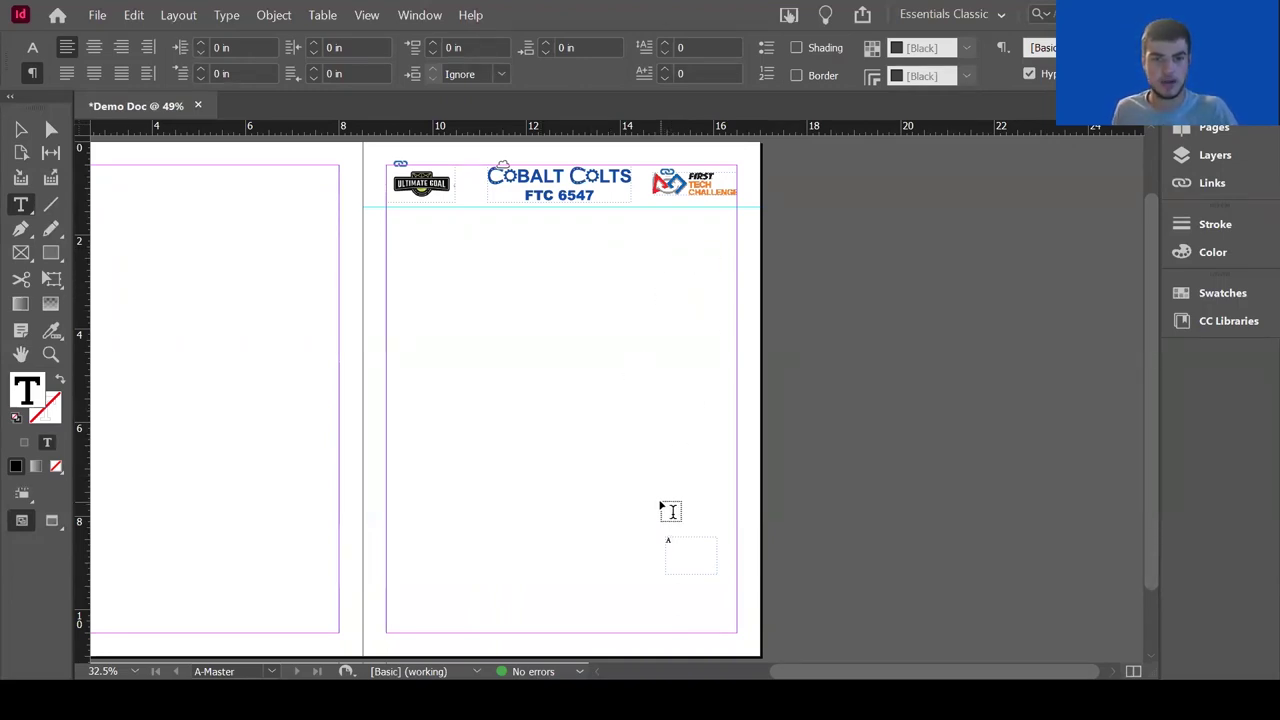
Extend the page number text so it reads "A-A" and select all of it.
{"action": "key", "text": "Escape"}
{"action": "left_click", "coordinate": [625, 578]}
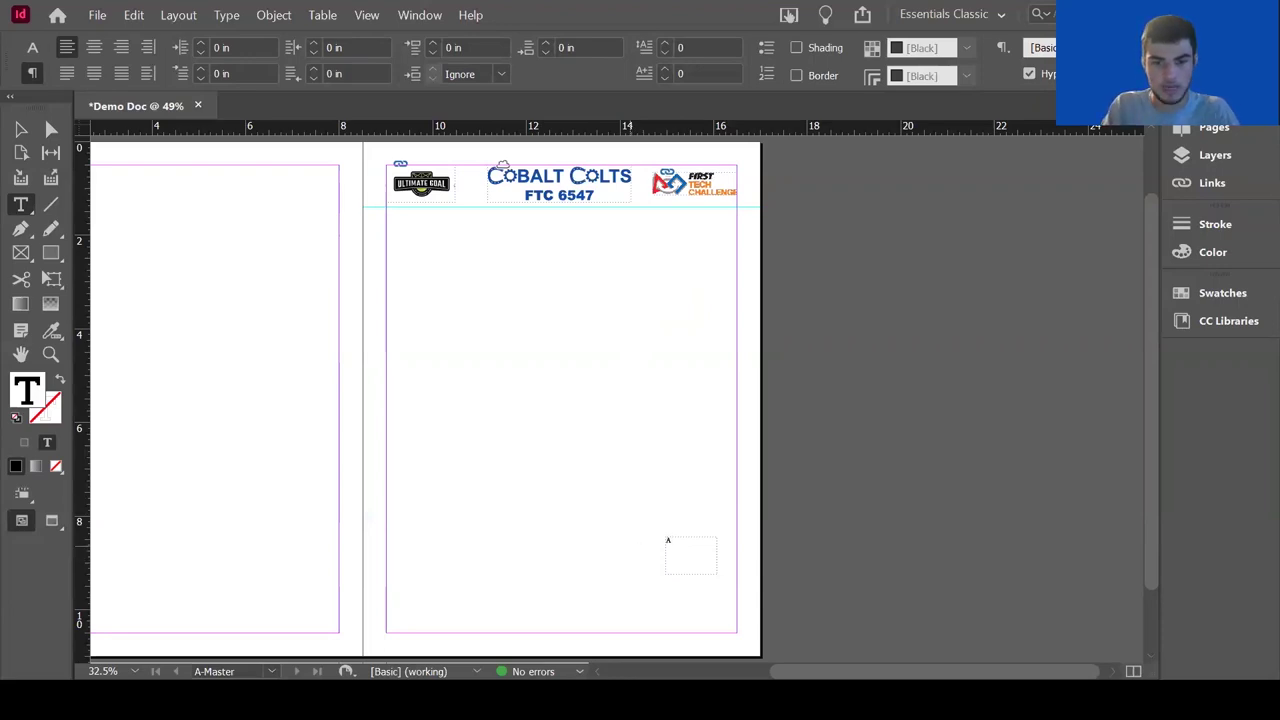
{"action": "left_click", "coordinate": [670, 541]}
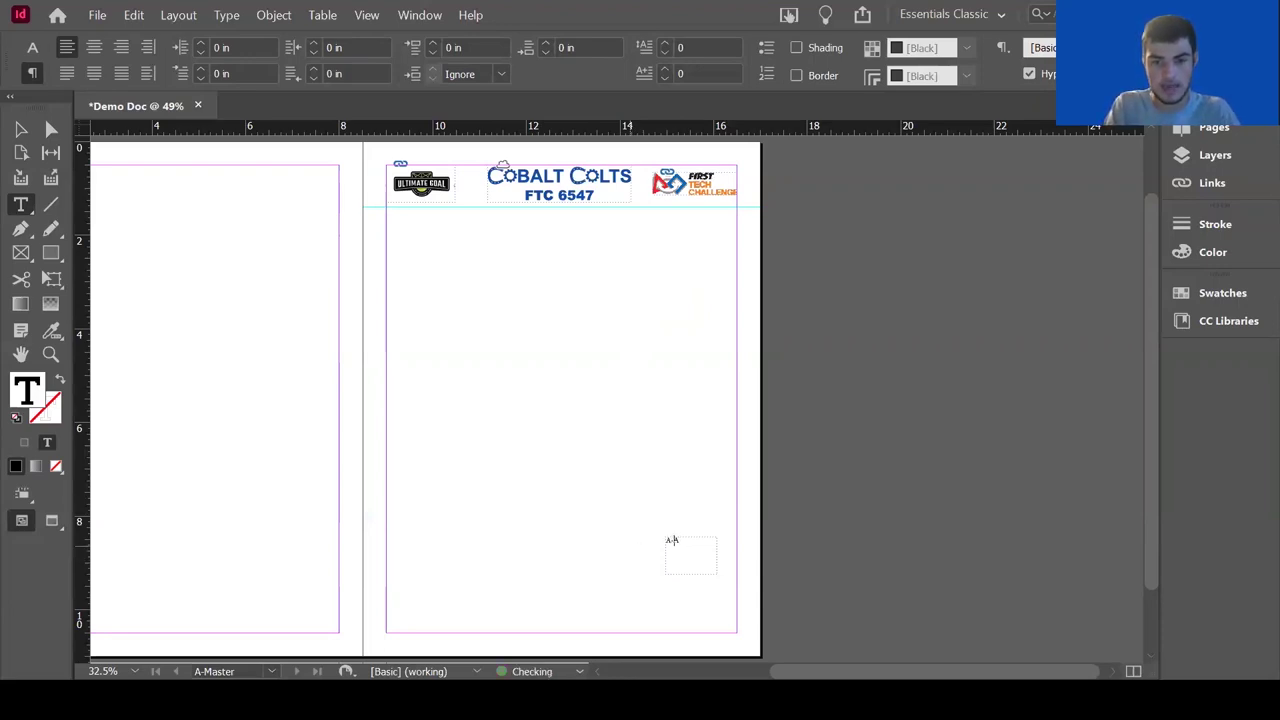
{"action": "type", "text": "0"}
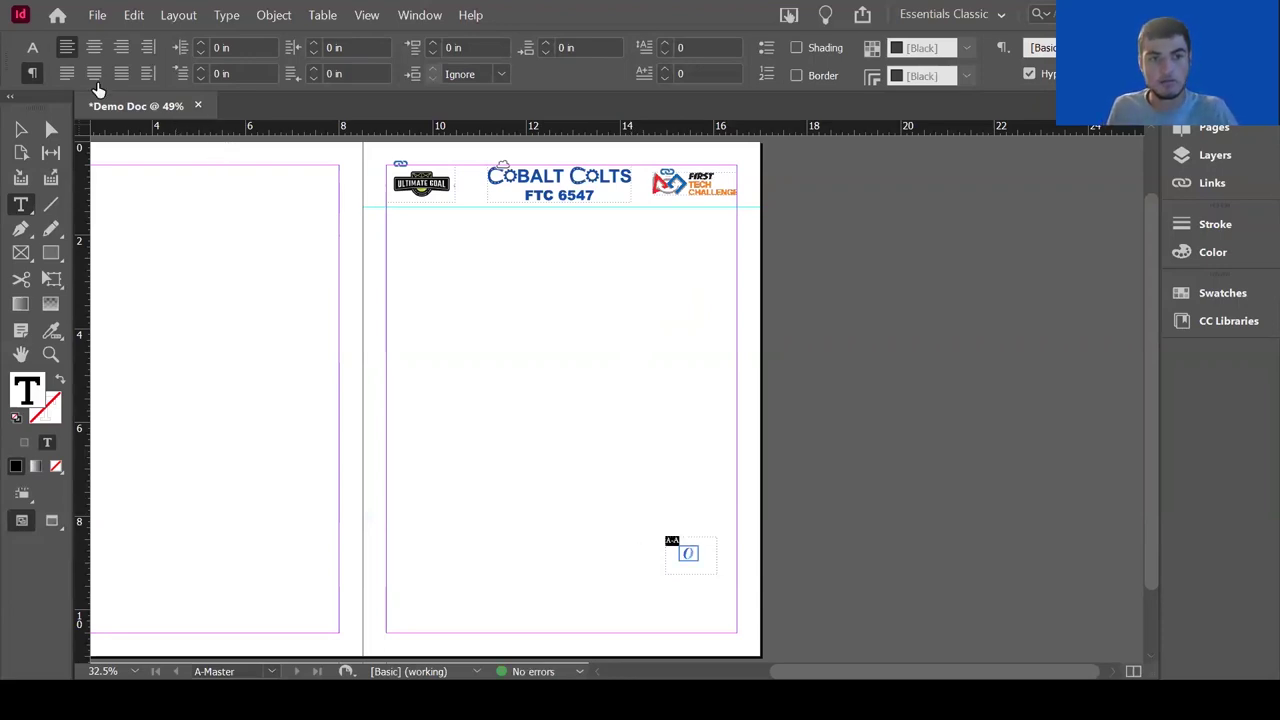
Format the page number text as 20 pt Times New Roman.
{"action": "left_click", "coordinate": [29, 47]}
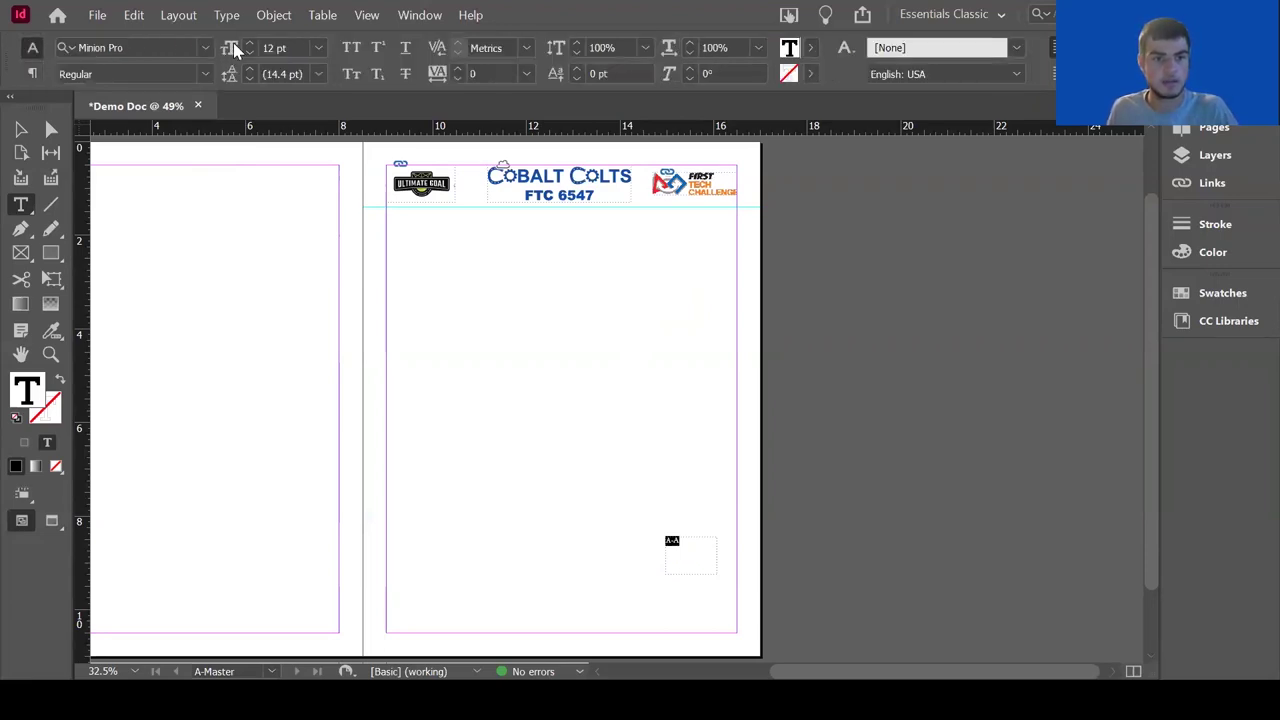
{"action": "key", "text": "ctrl+a"}
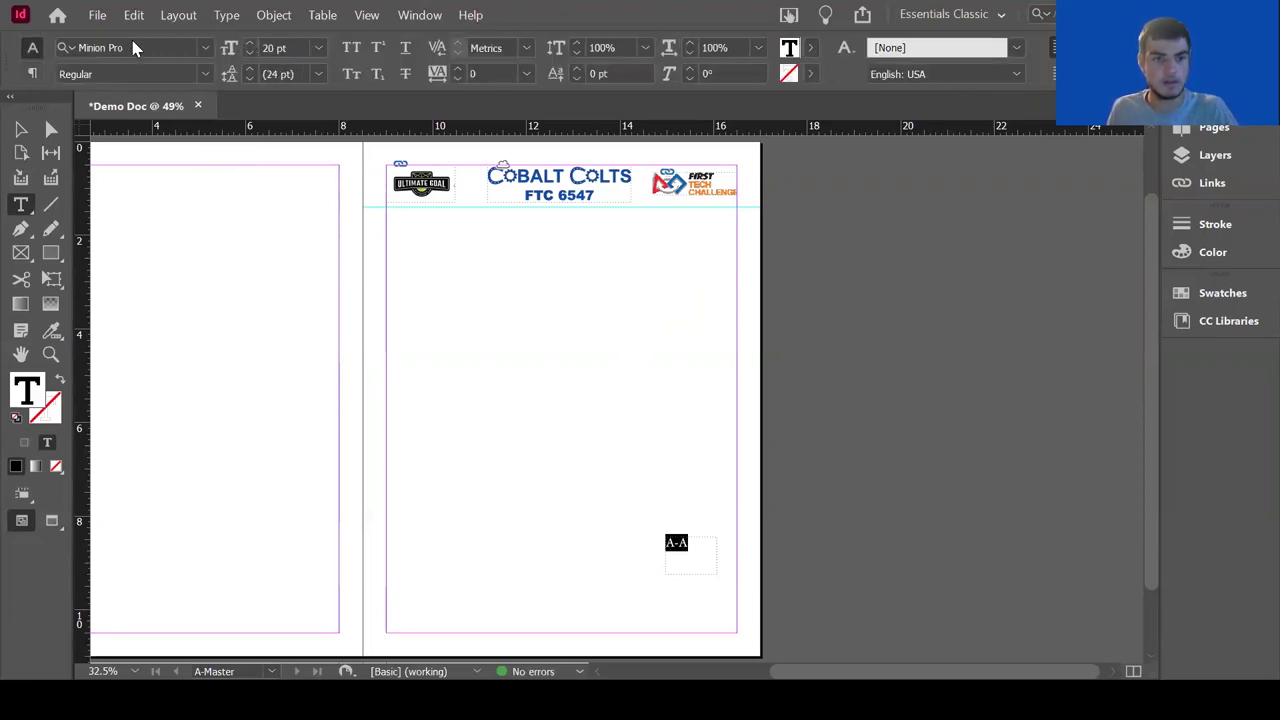
{"action": "left_click", "coordinate": [130, 47]}
{"action": "type", "text": "ti"}
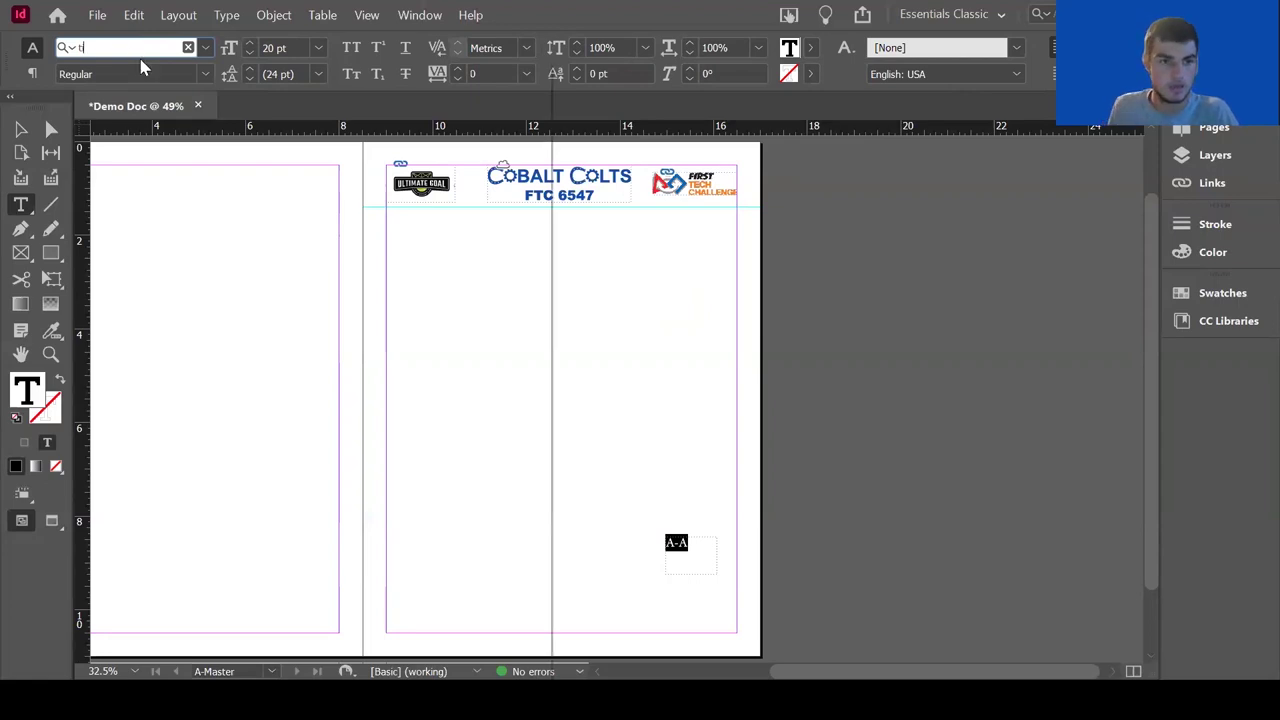
{"action": "type", "text": "mes"}
{"action": "left_click", "coordinate": [214, 229]}
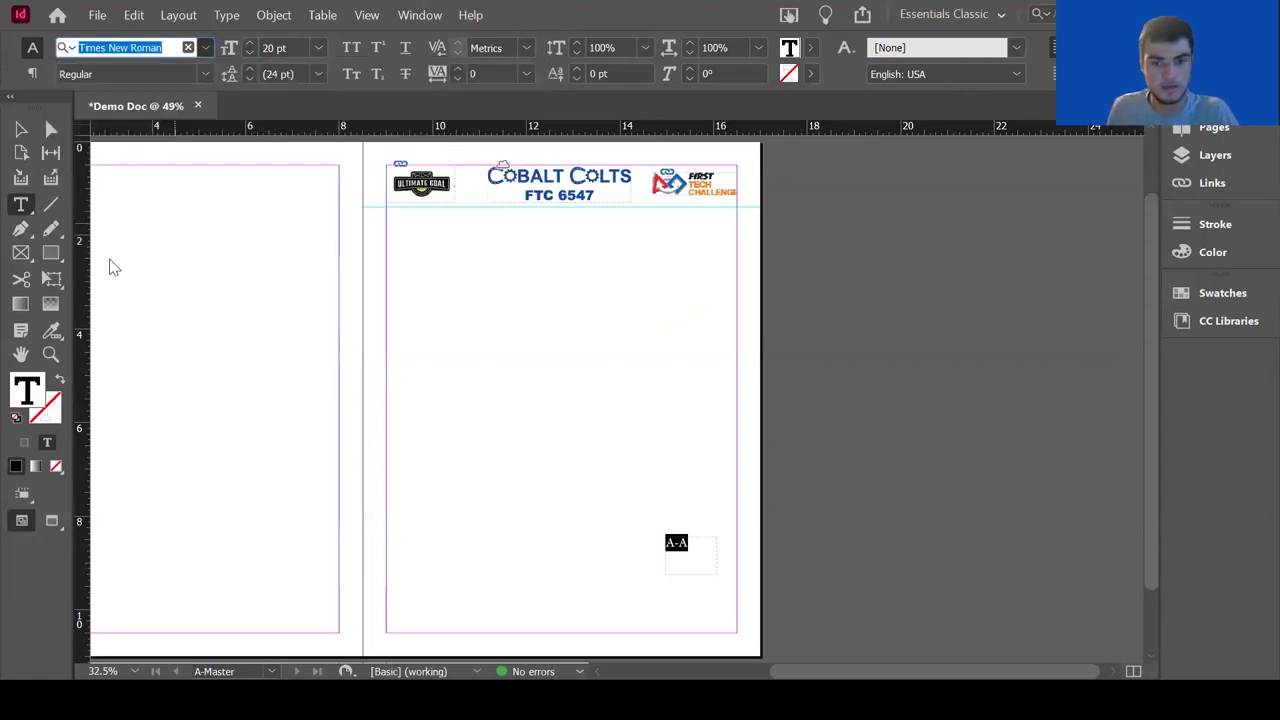
Move the page number frame into the lower-right margin corner of the right-hand master page.
{"action": "left_click", "coordinate": [20, 130]}
{"action": "left_click_drag", "start_coordinate": [683, 545], "coordinate": [697, 612]}
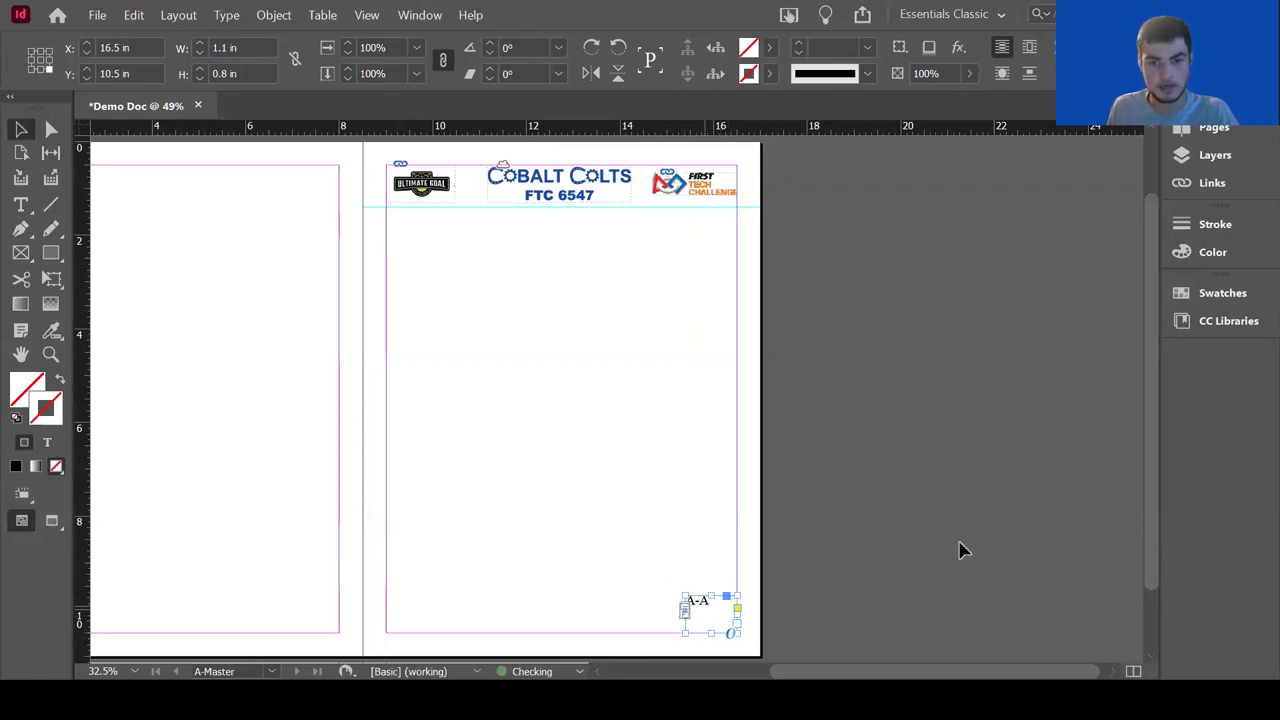
{"action": "left_click", "coordinate": [746, 583]}
Center the page number text vertically and horizontally within its frame.
{"action": "left_click", "coordinate": [703, 617]}
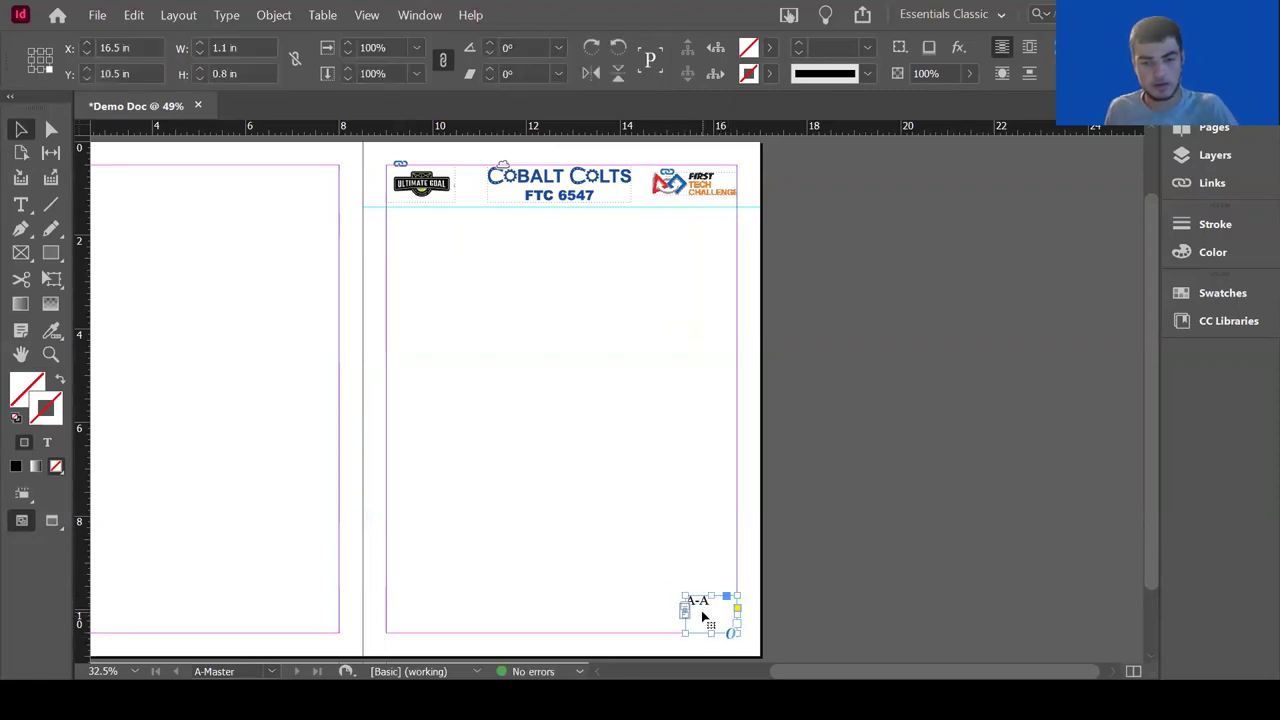
{"action": "key", "text": "ctrl+b"}
{"action": "left_click", "coordinate": [737, 445]}
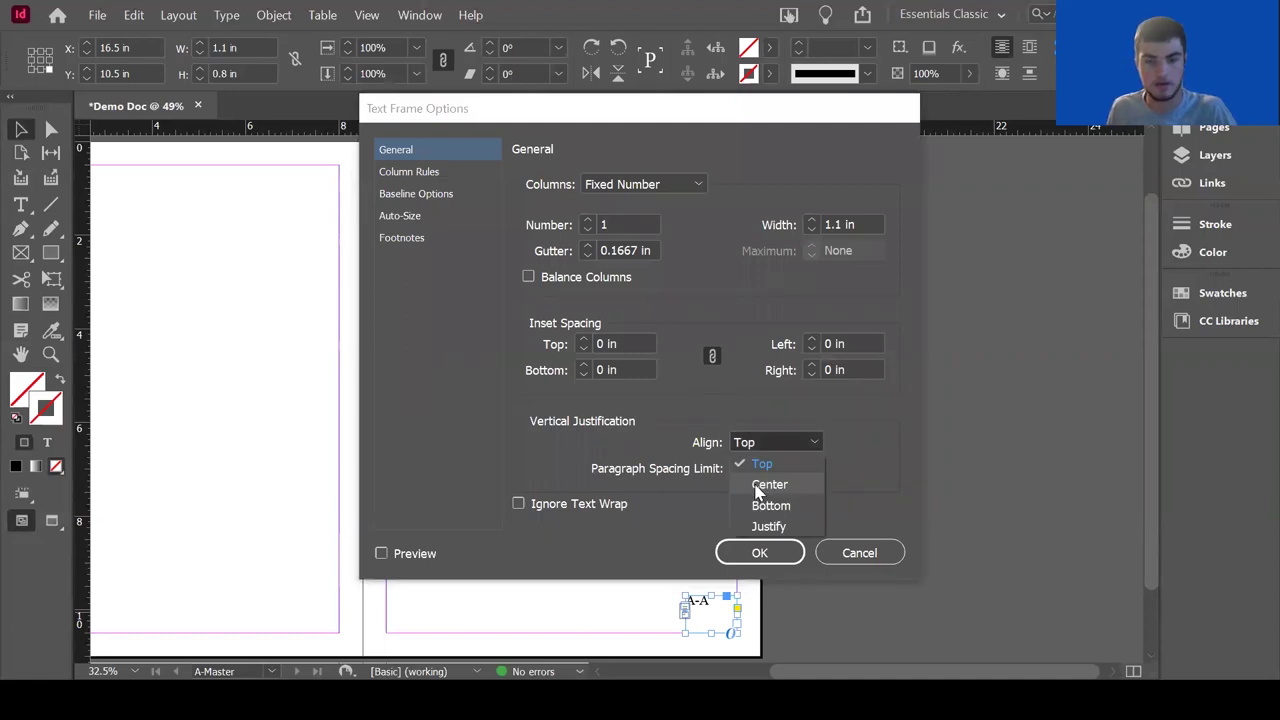
{"action": "left_click", "coordinate": [769, 485]}
{"action": "left_click", "coordinate": [755, 552]}
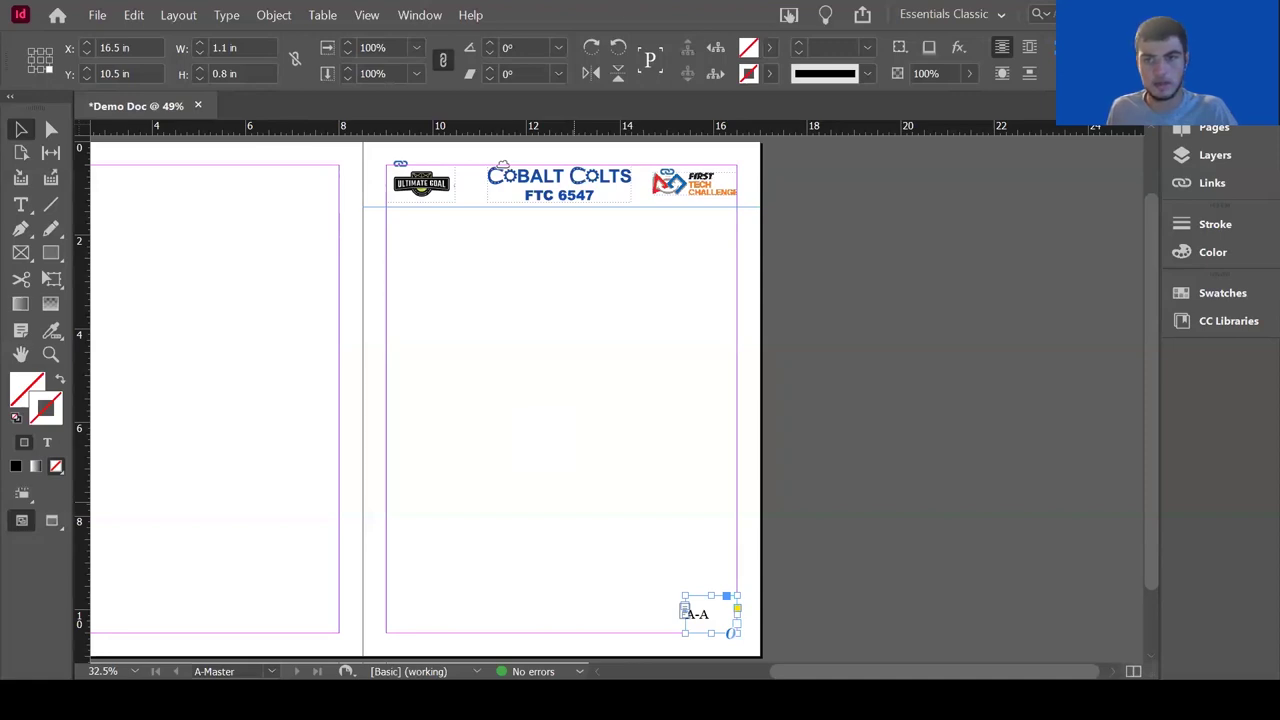
{"action": "key", "text": "Return"}
{"action": "key", "text": "ctrl+a"}
{"action": "key", "text": "ctrl+shift+c"}
{"action": "key", "text": "Escape"}
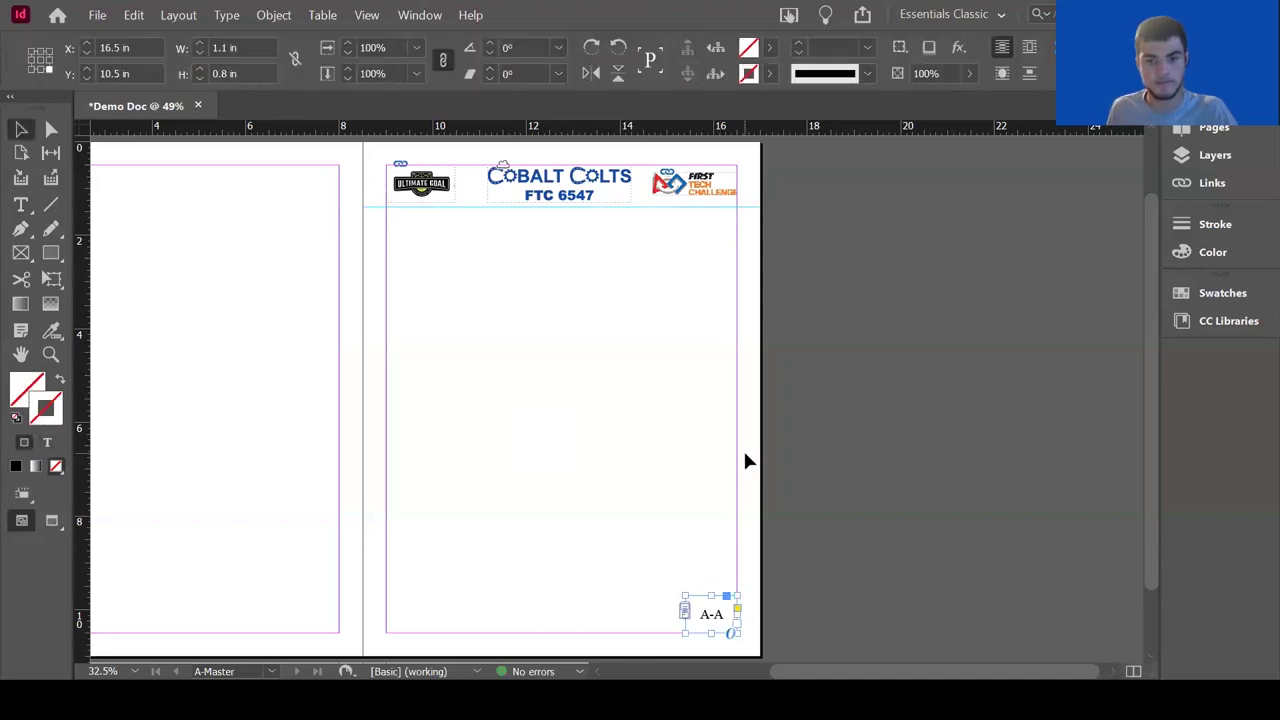
{"action": "left_click", "coordinate": [748, 461]}
Add a horizontal guide on the right-hand master page level with the upper edge of the page number frame.
{"action": "left_click_drag", "start_coordinate": [549, 133], "coordinate": [617, 597]}
{"action": "left_click", "coordinate": [869, 529]}
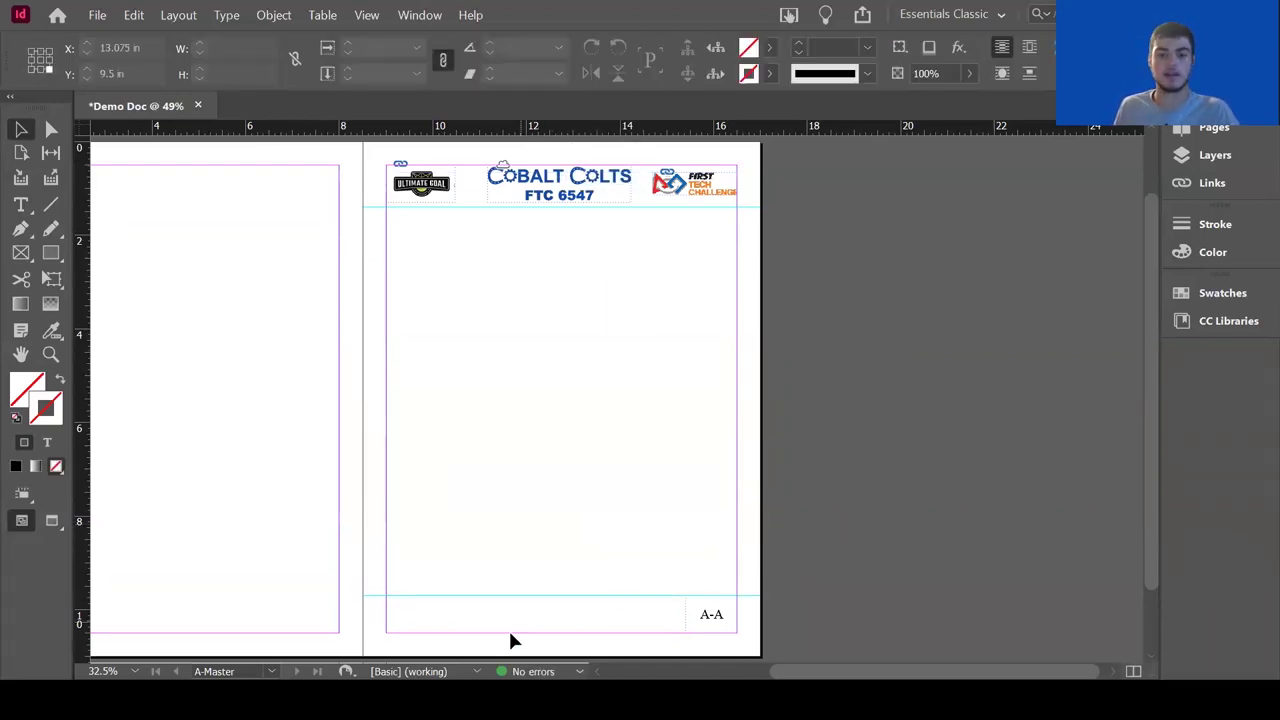
{"action": "left_click", "coordinate": [711, 614]}
{"action": "left_click", "coordinate": [777, 603]}
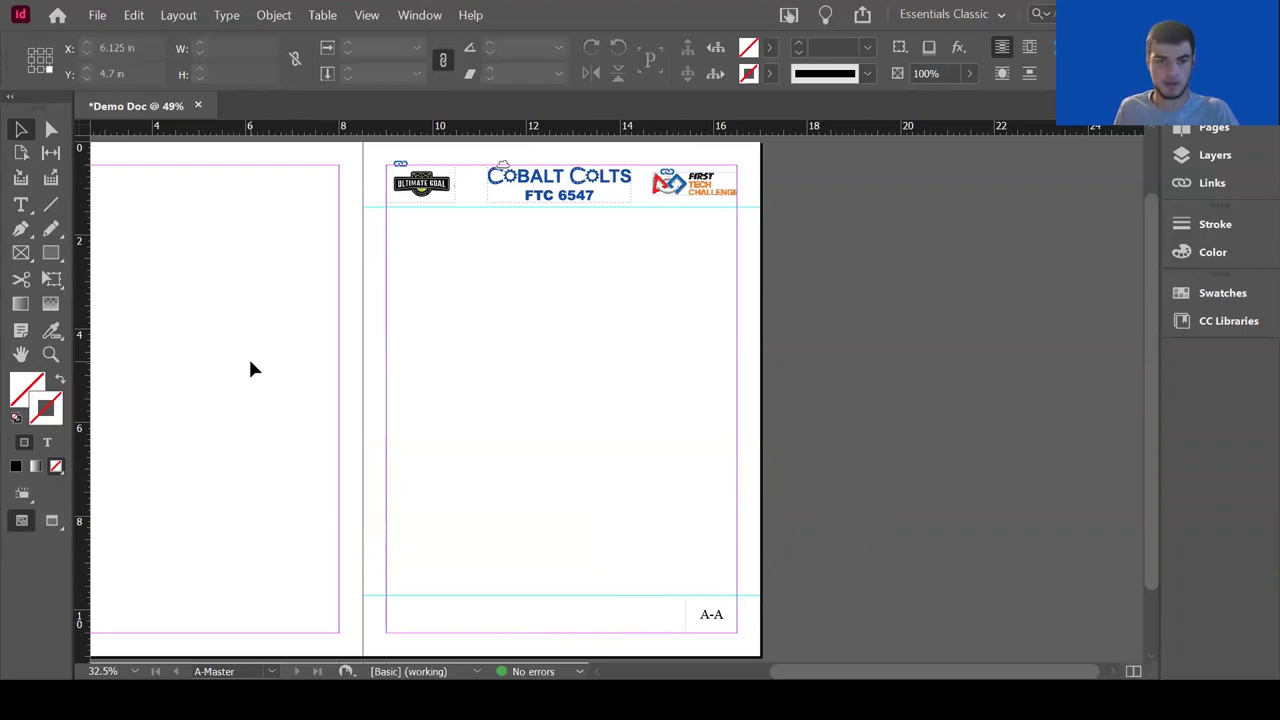
Add a text frame spanning the margins between the two guides on the right-hand master page, with Montserrat Regular as its font.
{"action": "left_click", "coordinate": [22, 205]}
{"action": "left_click_drag", "start_coordinate": [387, 208], "coordinate": [737, 600]}
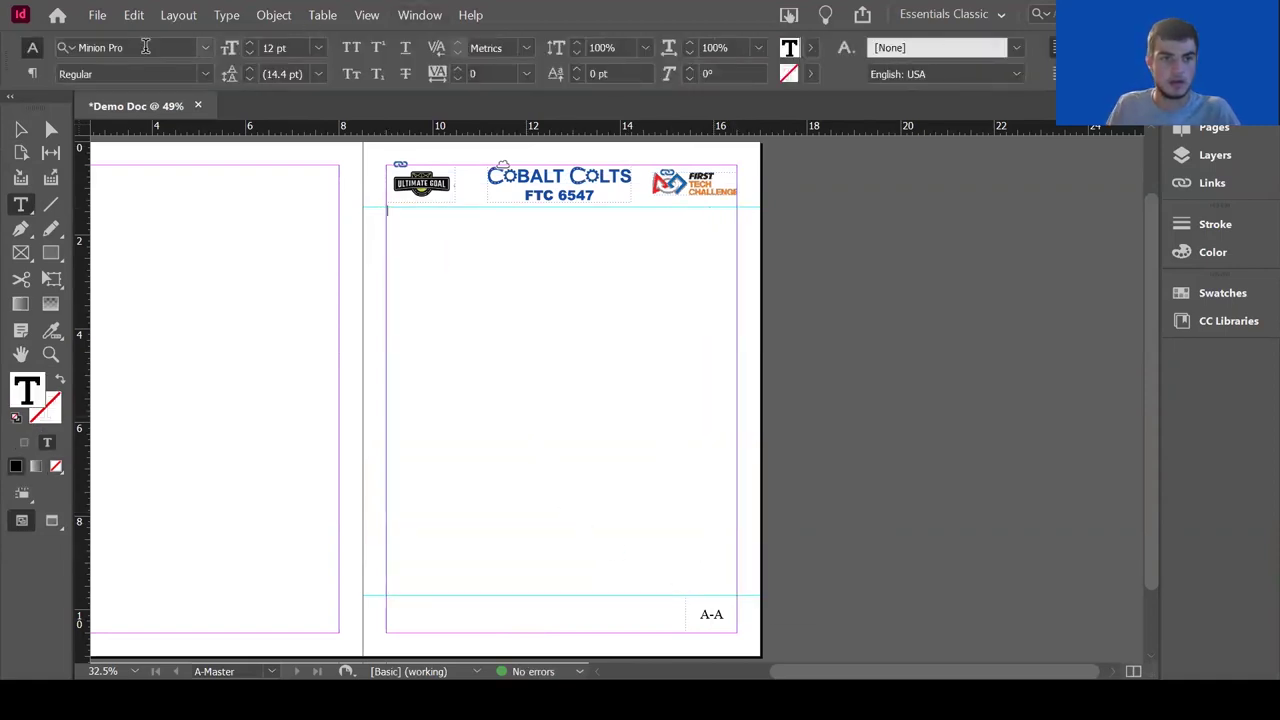
{"action": "left_click", "coordinate": [110, 48]}
{"action": "type", "text": "montser"}
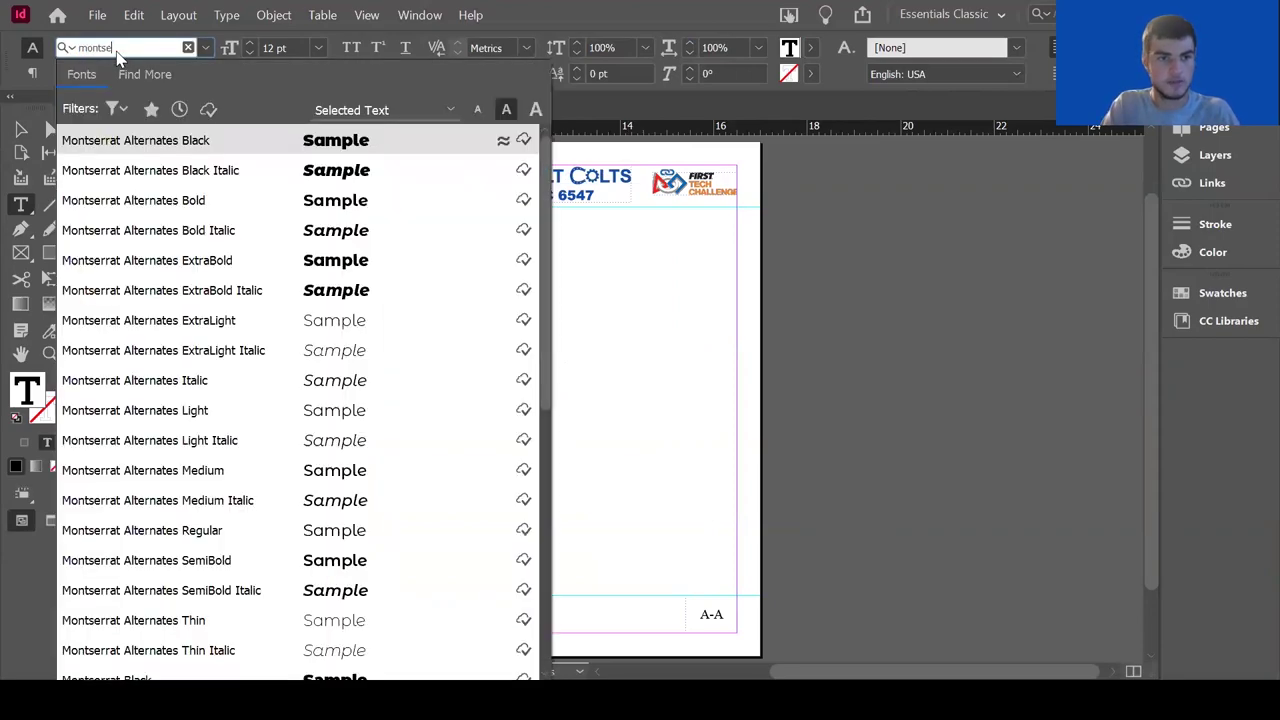
{"action": "scroll", "coordinate": [233, 490], "scroll_direction": "down", "scroll_amount": 1}
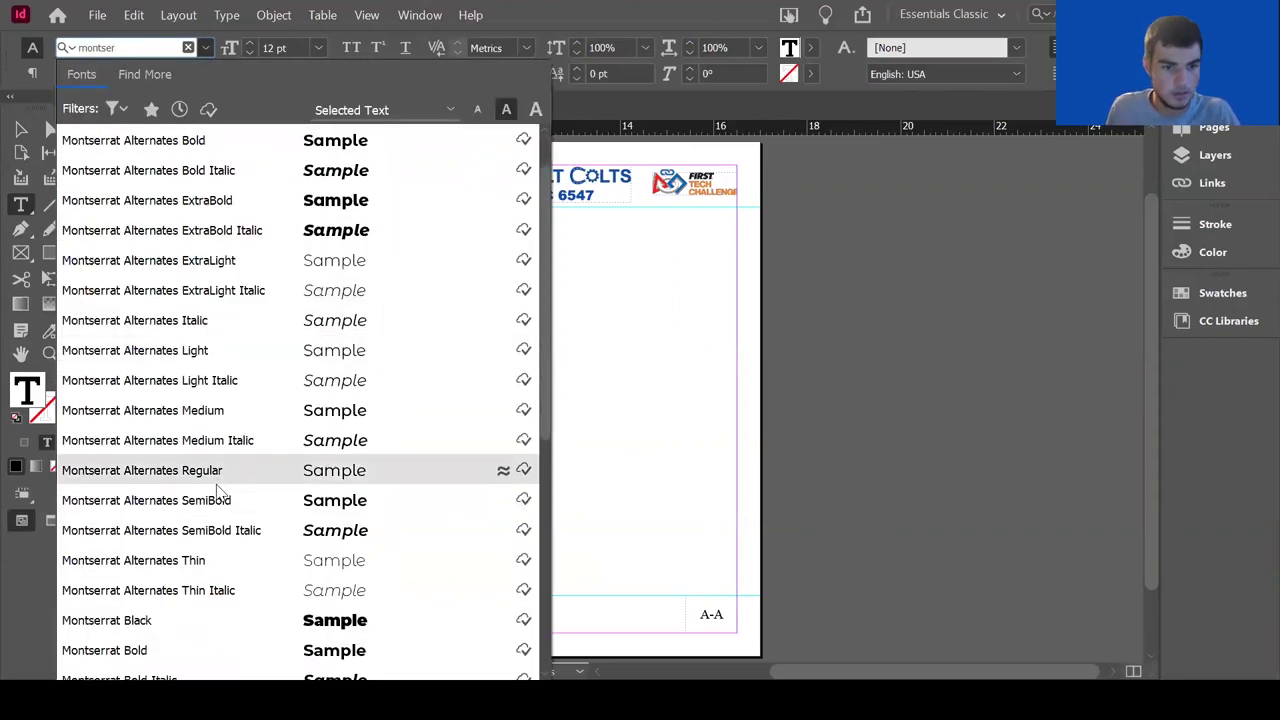
{"action": "scroll", "coordinate": [190, 540], "scroll_direction": "down", "scroll_amount": 5}
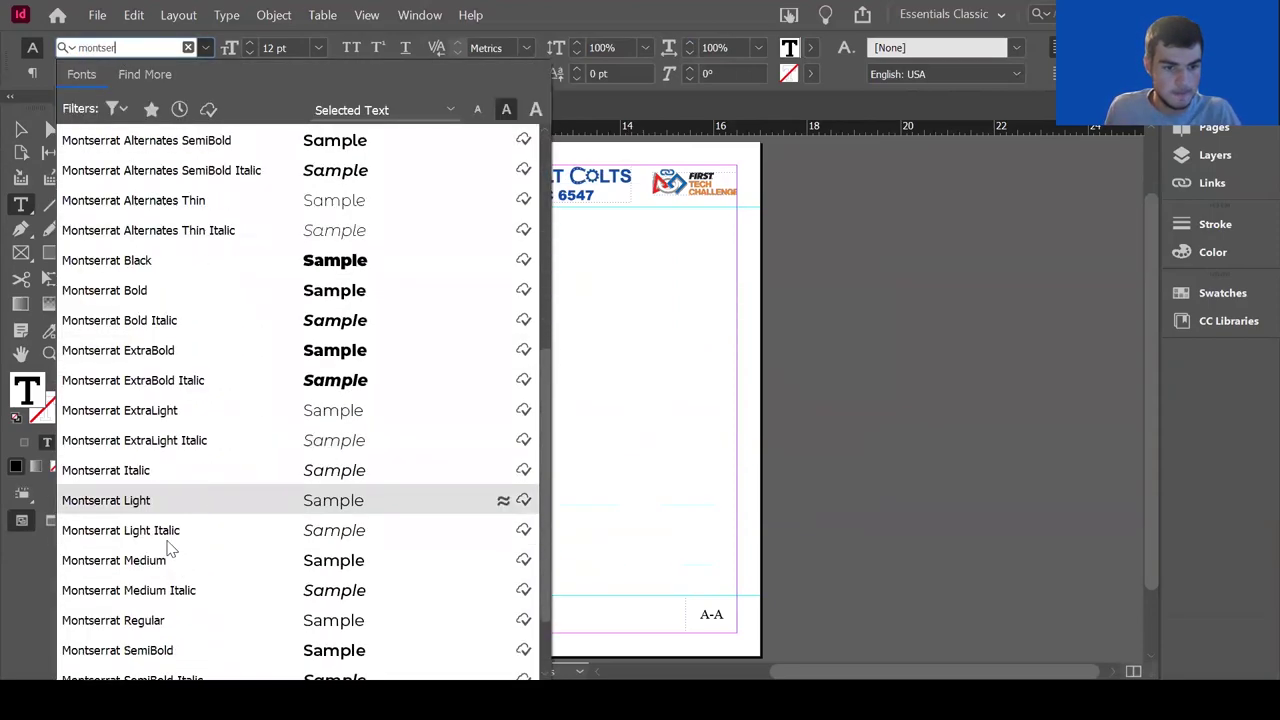
{"action": "left_click", "coordinate": [160, 622]}
Set the text size to 40 pt and enter the heading "Daily Log -- 10/18/20".
{"action": "left_click", "coordinate": [258, 48]}
{"action": "type", "text": "40"}
{"action": "key", "text": "Return"}
{"action": "type", "text": "Daily L"}
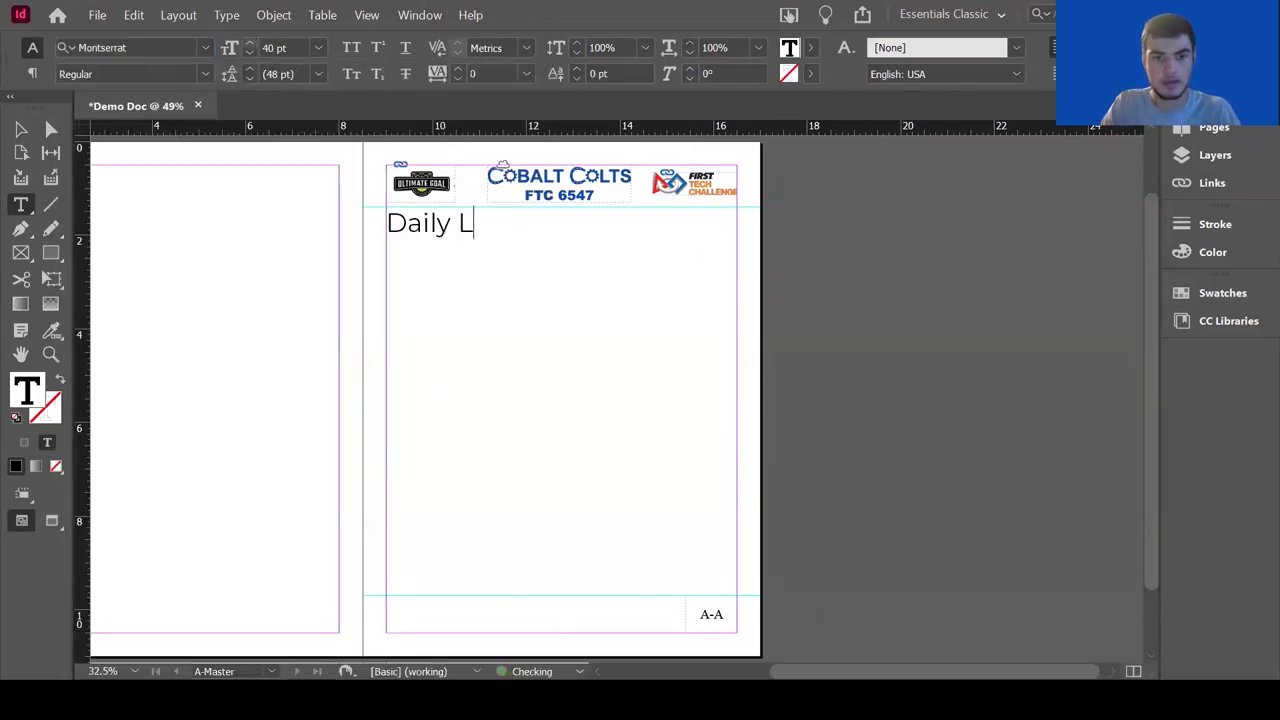
{"action": "type", "text": "og -- 10/18/20"}
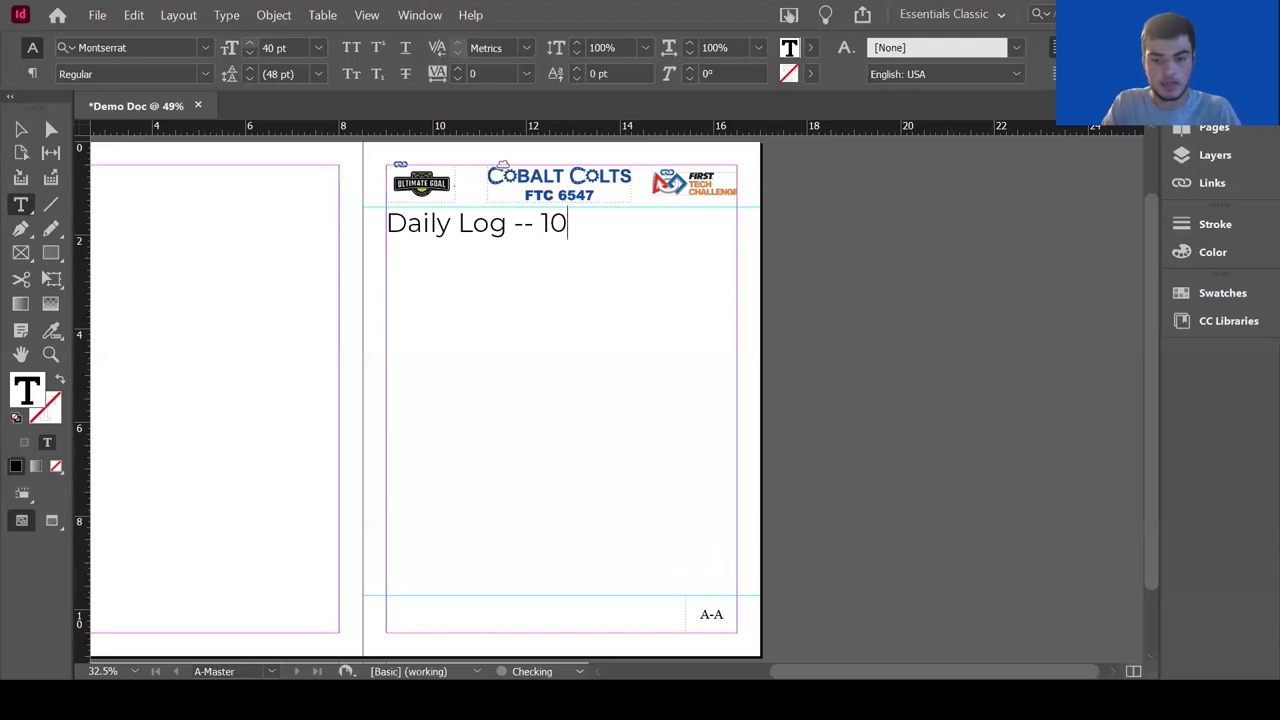
Start a new line under the heading and set its text to 12 pt Times New Roman Bold.
{"action": "key", "text": "Return"}
{"action": "left_click", "coordinate": [62, 47]}
{"action": "type", "text": "times"}
{"action": "key", "text": "Return"}
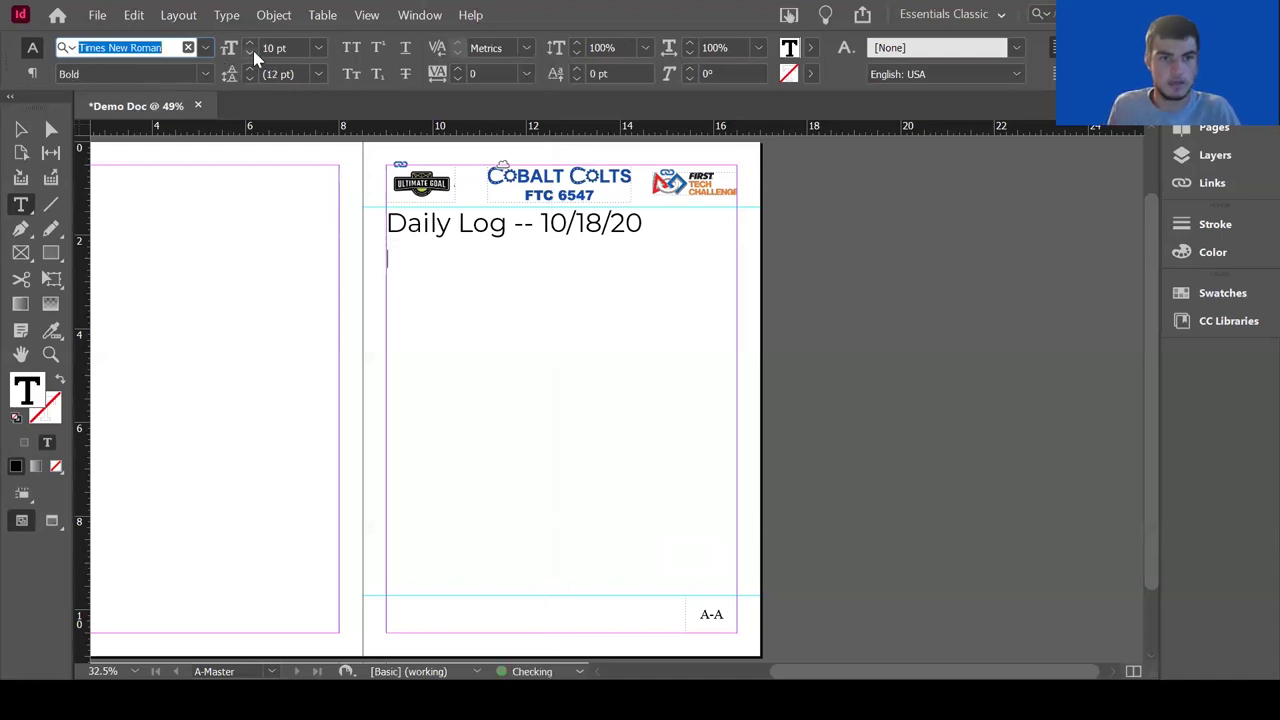
{"action": "left_click", "coordinate": [268, 47]}
{"action": "type", "text": "12"}
{"action": "key", "text": "Return"}
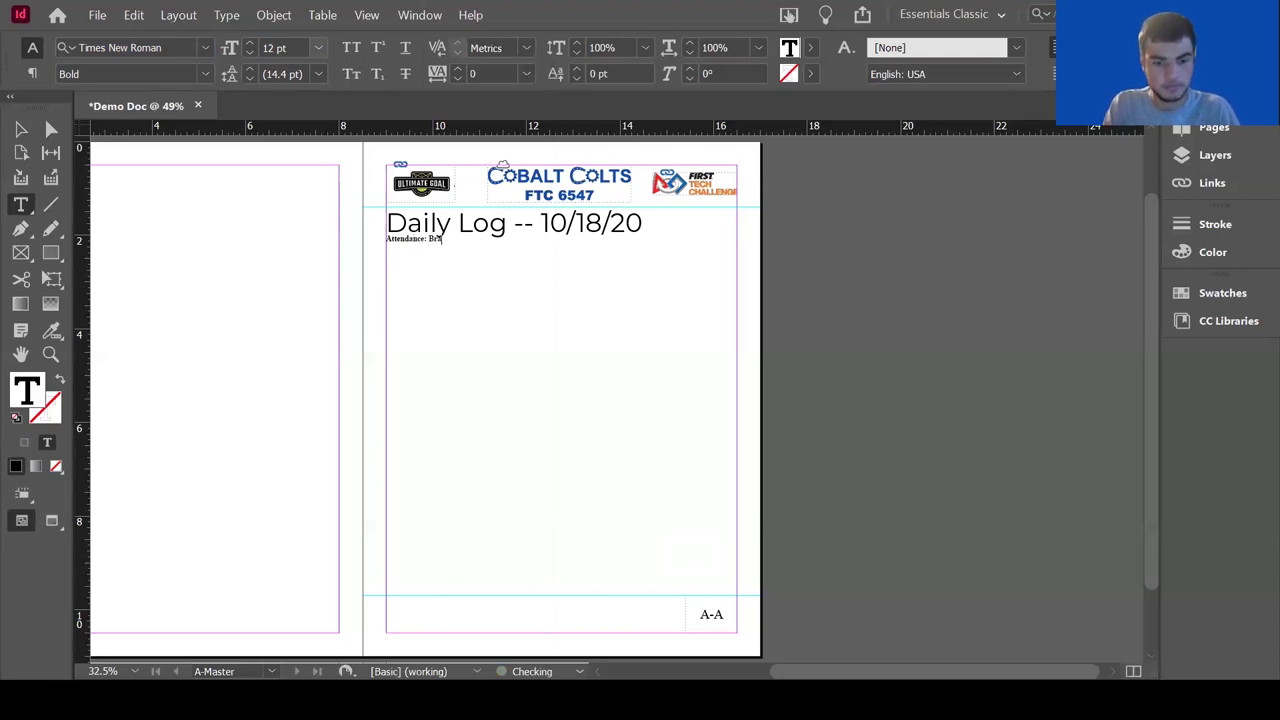
Below the heading, enter an attendance line with the attendee's name, "Time: 7:00 PM - 9:00 PM" and "Location: Cobalt Colts Headquarters".
{"action": "key", "text": "Return"}
{"action": "type", "text": "Time: 7:00 PM - 9:00 PM"}
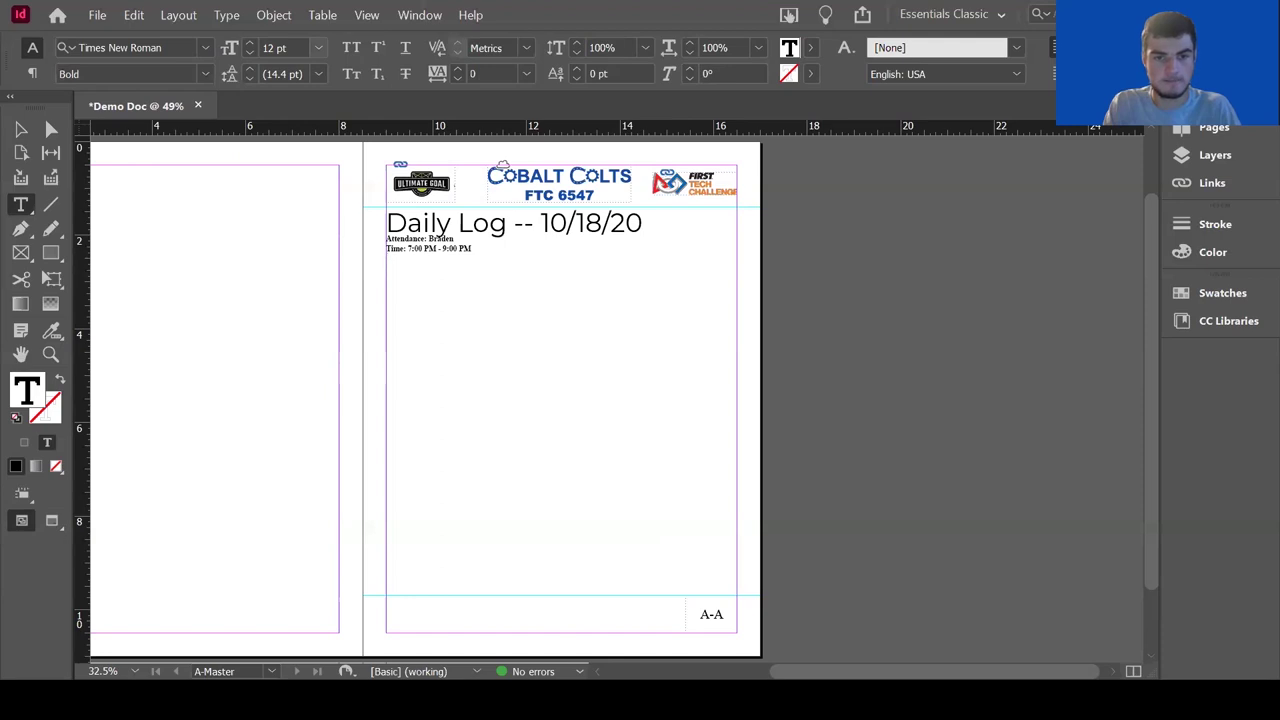
{"action": "type", "text": "Lac"}
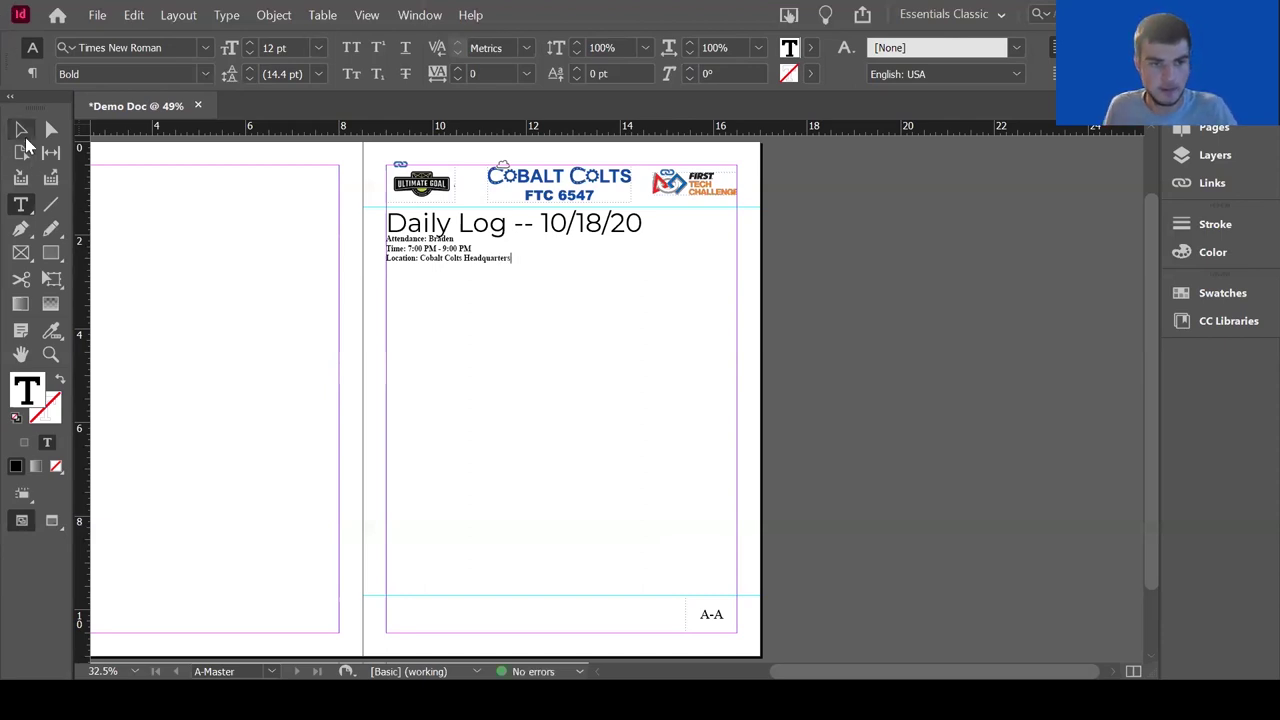
Set the space before every paragraph in the heading text frame to 0.125 in.
{"action": "key", "text": "ctrl+shift+a"}
{"action": "left_click", "coordinate": [542, 264]}
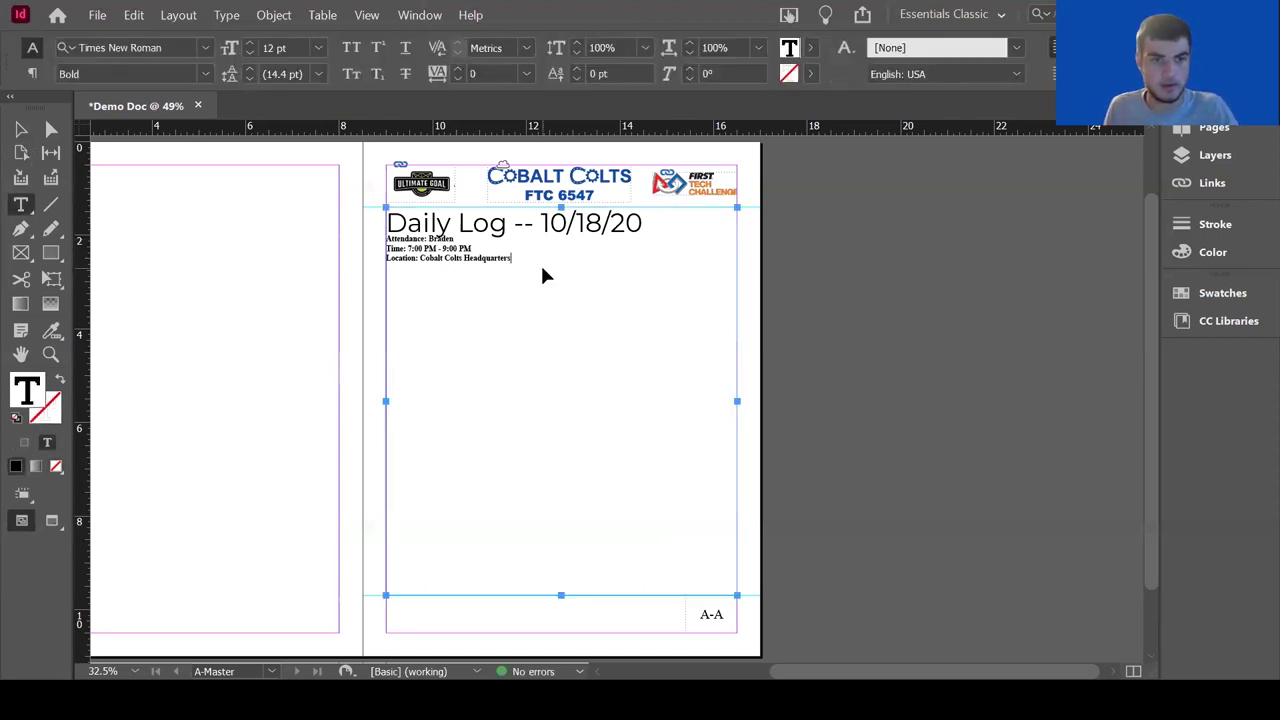
{"action": "key", "text": "ctrl+a"}
{"action": "left_click", "coordinate": [31, 74]}
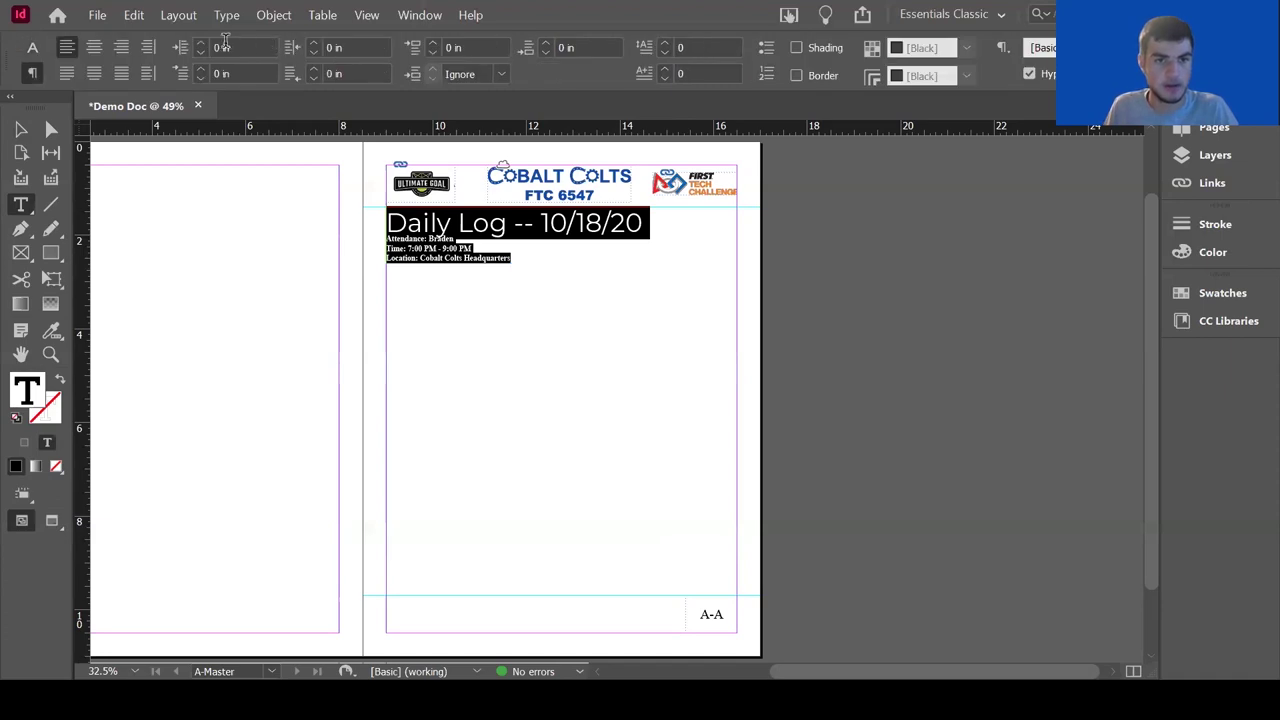
{"action": "left_click", "coordinate": [432, 43]}
{"action": "left_click", "coordinate": [432, 43]}
{"action": "left_click", "coordinate": [432, 43]}
{"action": "left_click", "coordinate": [433, 53]}
{"action": "left_click", "coordinate": [432, 43]}
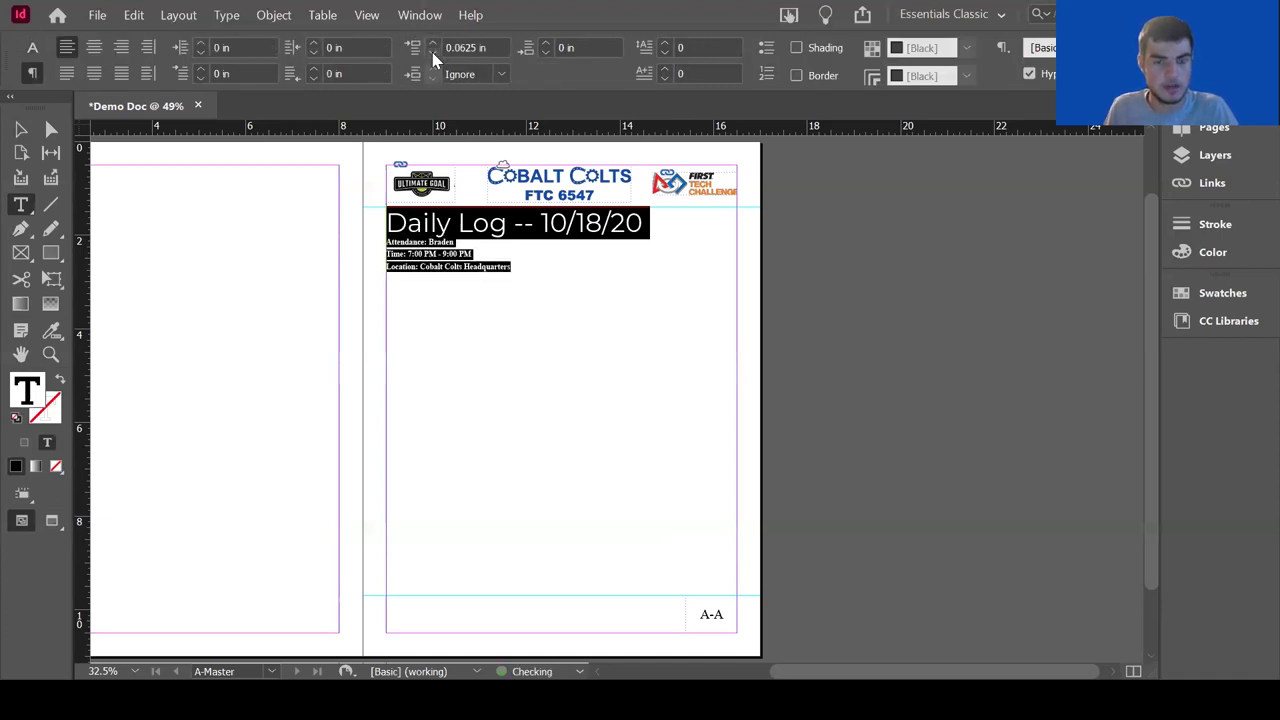
{"action": "left_click", "coordinate": [433, 53]}
{"action": "left_click", "coordinate": [332, 330]}
{"action": "key", "text": "v"}
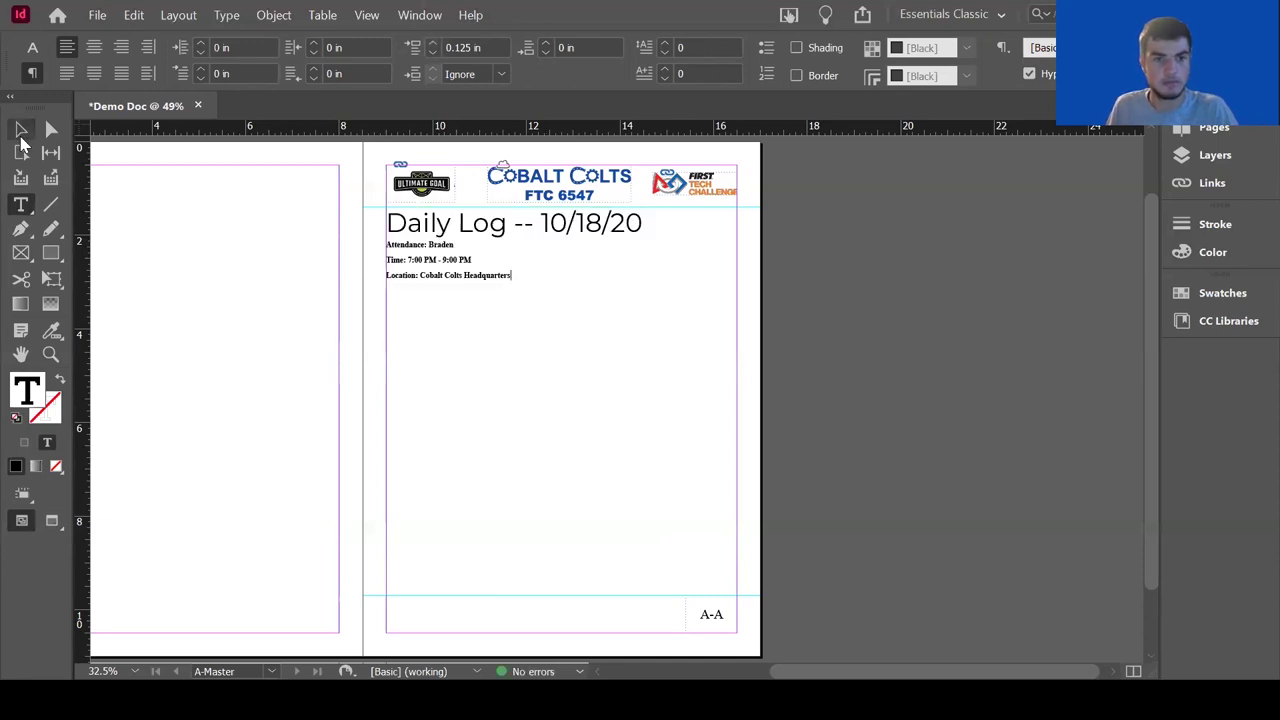
Change the attendance, time and location lines to the Regular font style.
{"action": "left_click", "coordinate": [527, 265]}
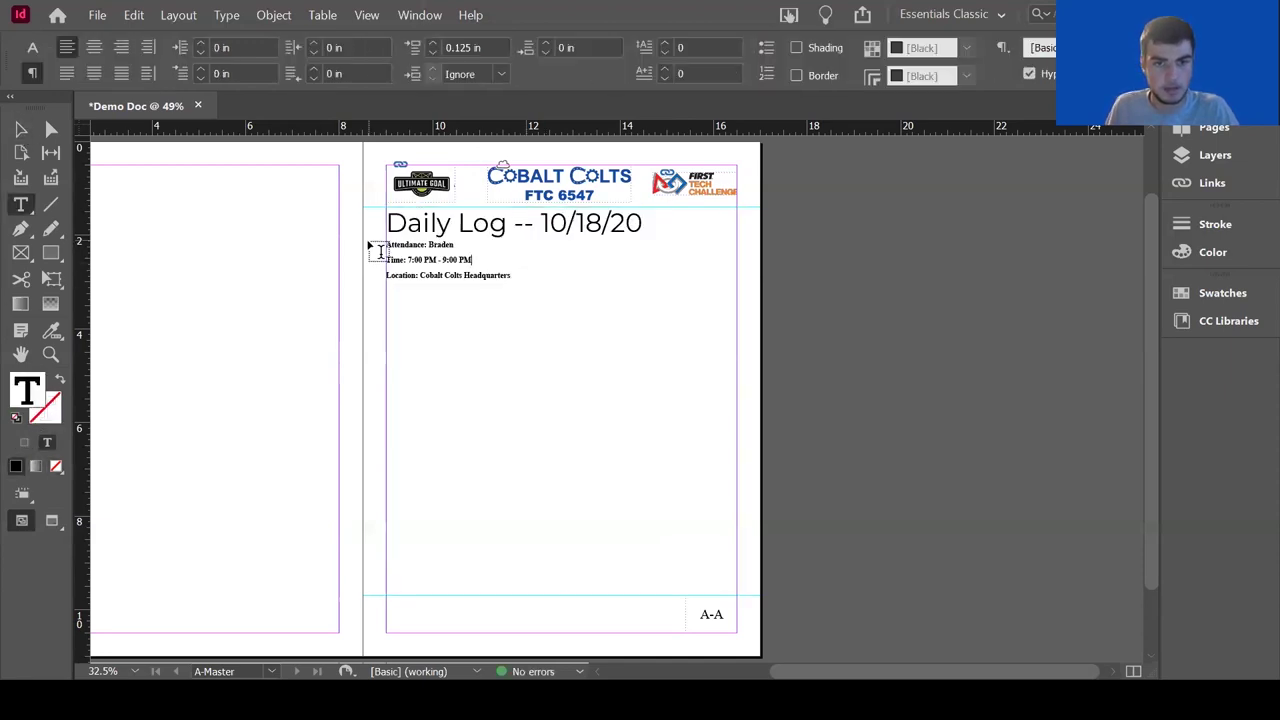
{"action": "left_click_drag", "start_coordinate": [516, 282], "coordinate": [380, 246]}
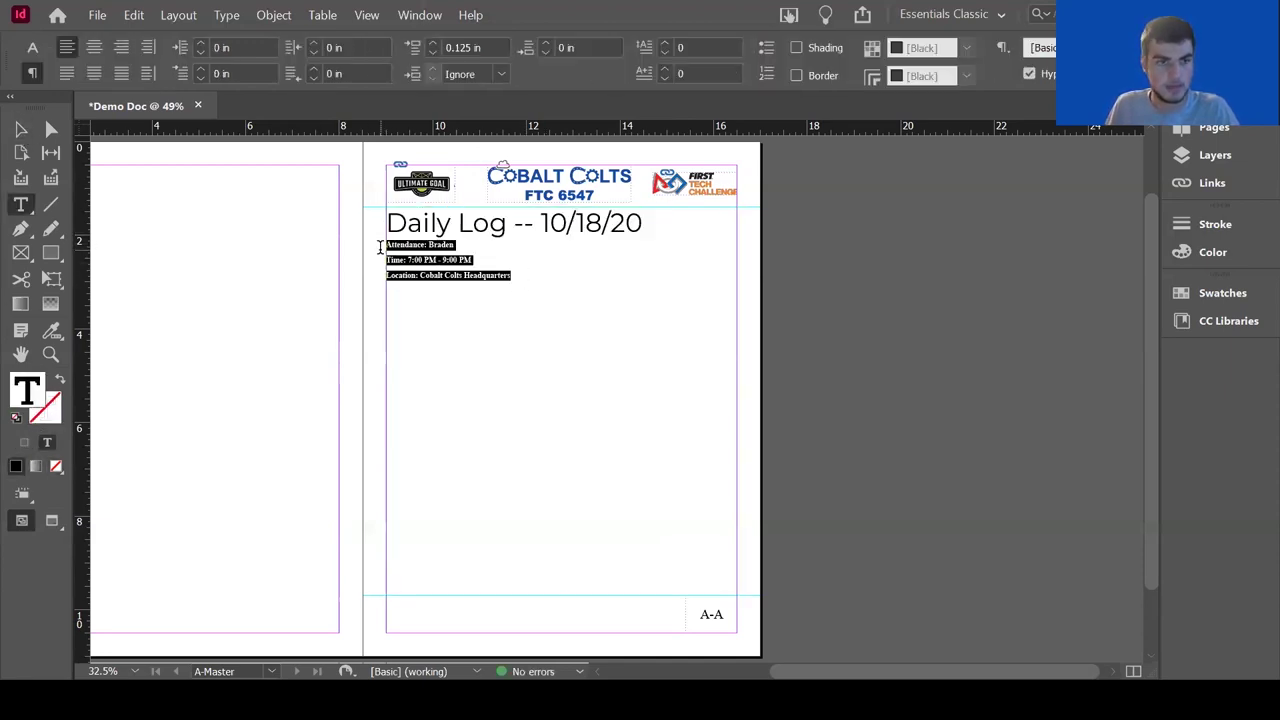
{"action": "key", "text": "ctrl+alt+7"}
{"action": "left_click", "coordinate": [205, 73]}
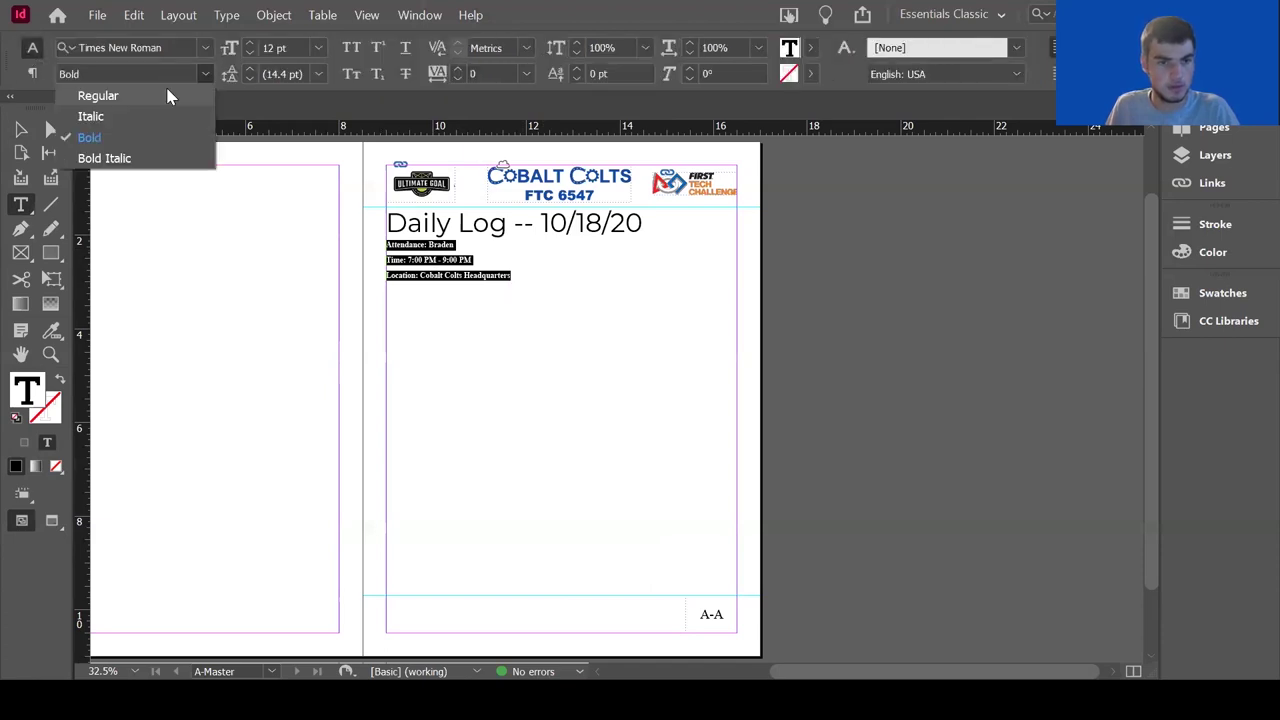
{"action": "left_click", "coordinate": [168, 96]}
{"action": "key", "text": "Escape"}
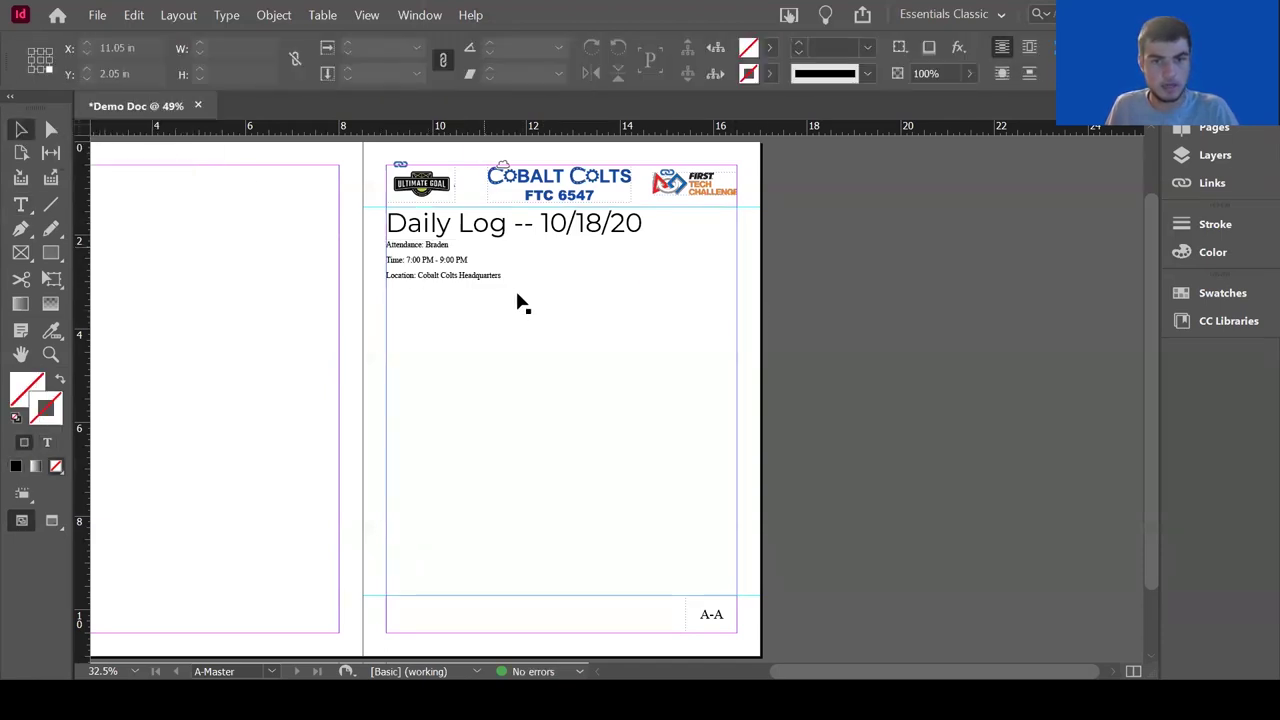
{"action": "key", "text": "ctrl+shift+a"}
Draw a 7.5 in horizontal line from margin to margin just below the location line and give it a 3 pt stroke.
{"action": "key", "text": "\\"}
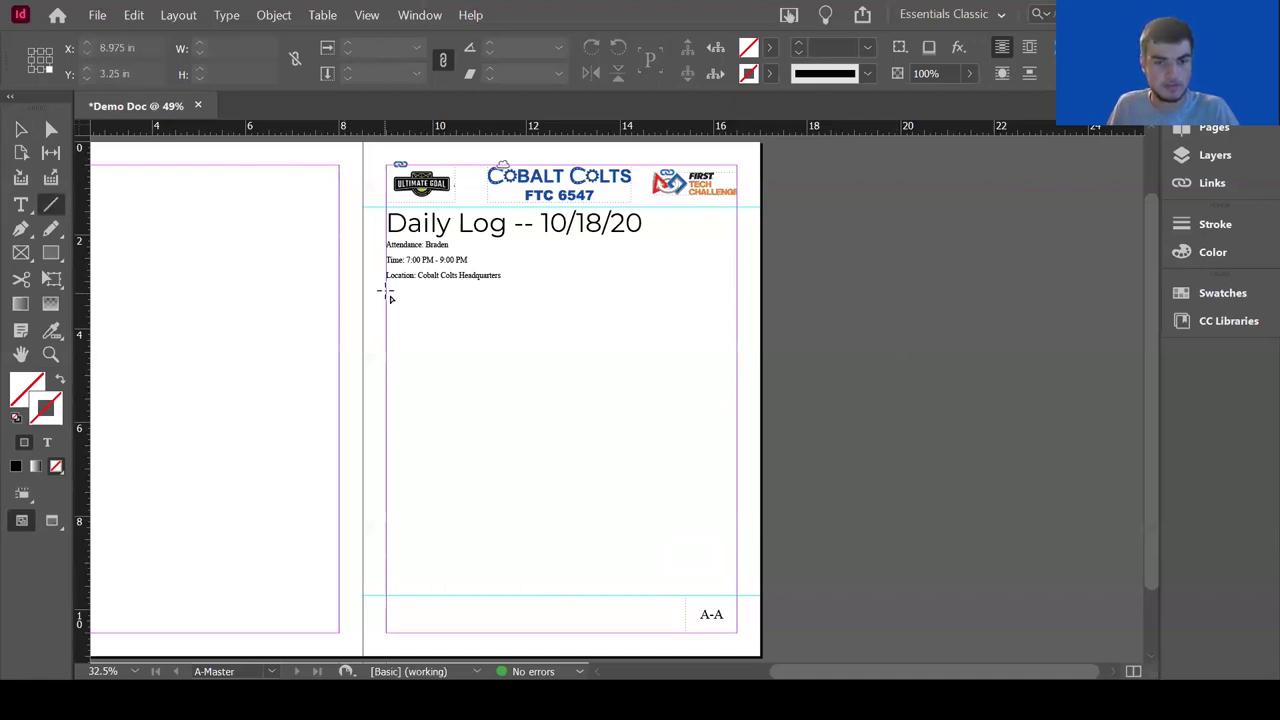
{"action": "left_click_drag", "start_coordinate": [386, 288], "coordinate": [735, 319]}
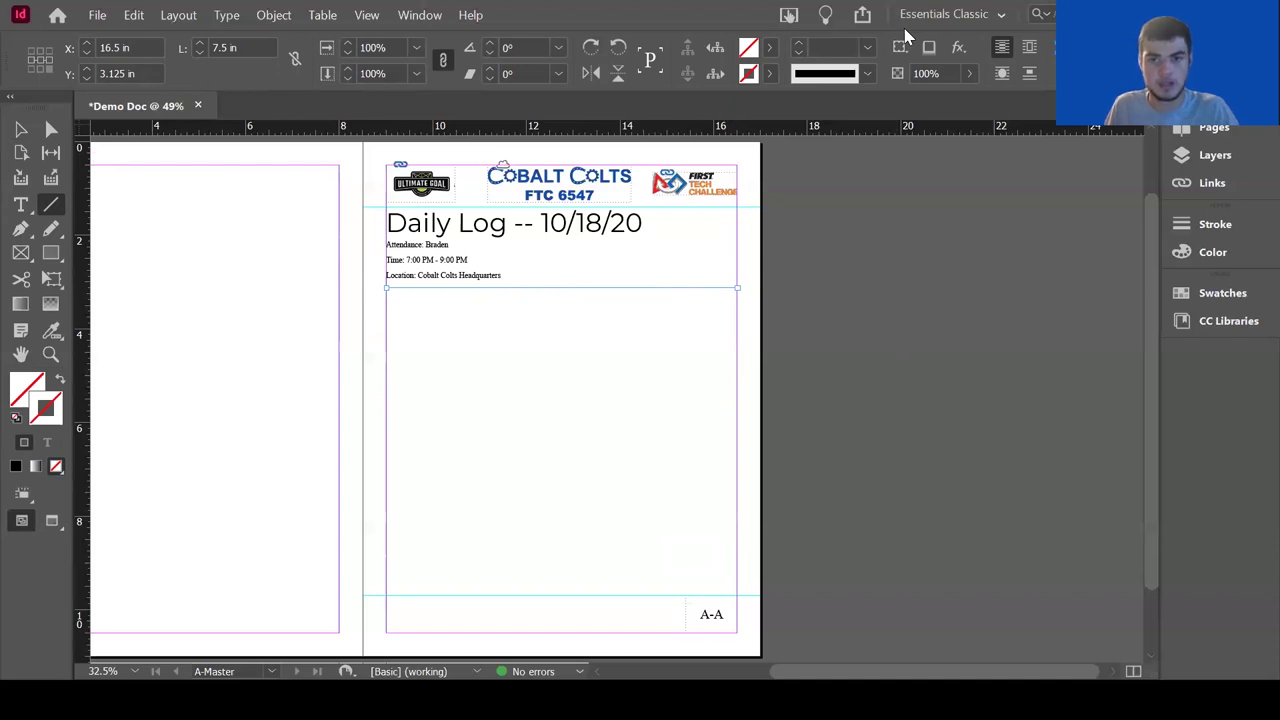
{"action": "left_click", "coordinate": [797, 46]}
{"action": "left_click", "coordinate": [20, 129]}
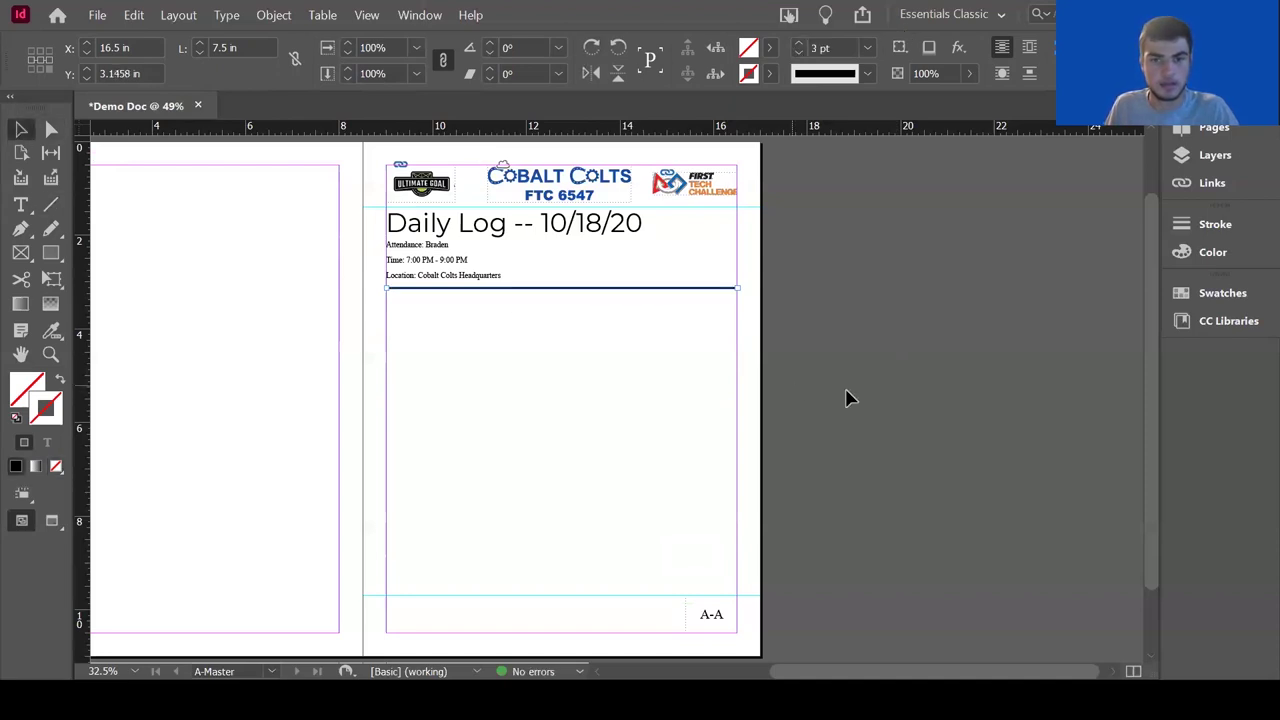
{"action": "left_click", "coordinate": [845, 398]}
{"action": "key", "text": "ctrl+s"}
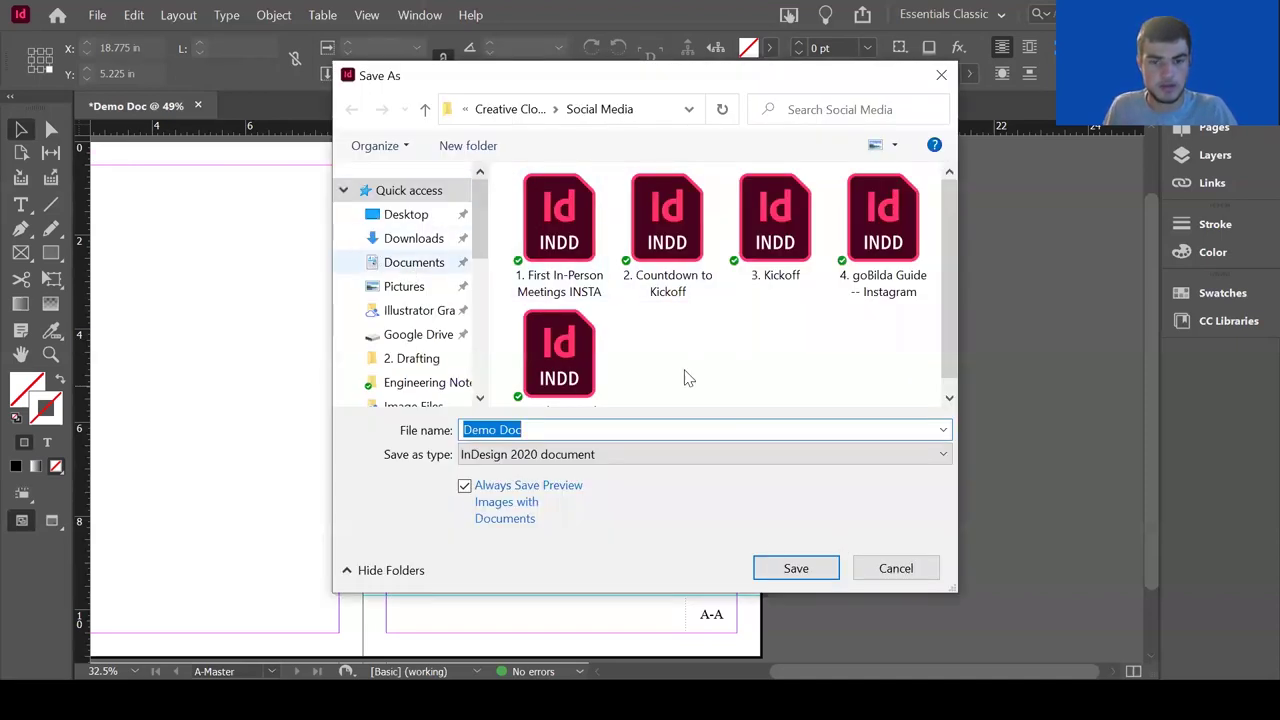
{"action": "left_click", "coordinate": [893, 570]}
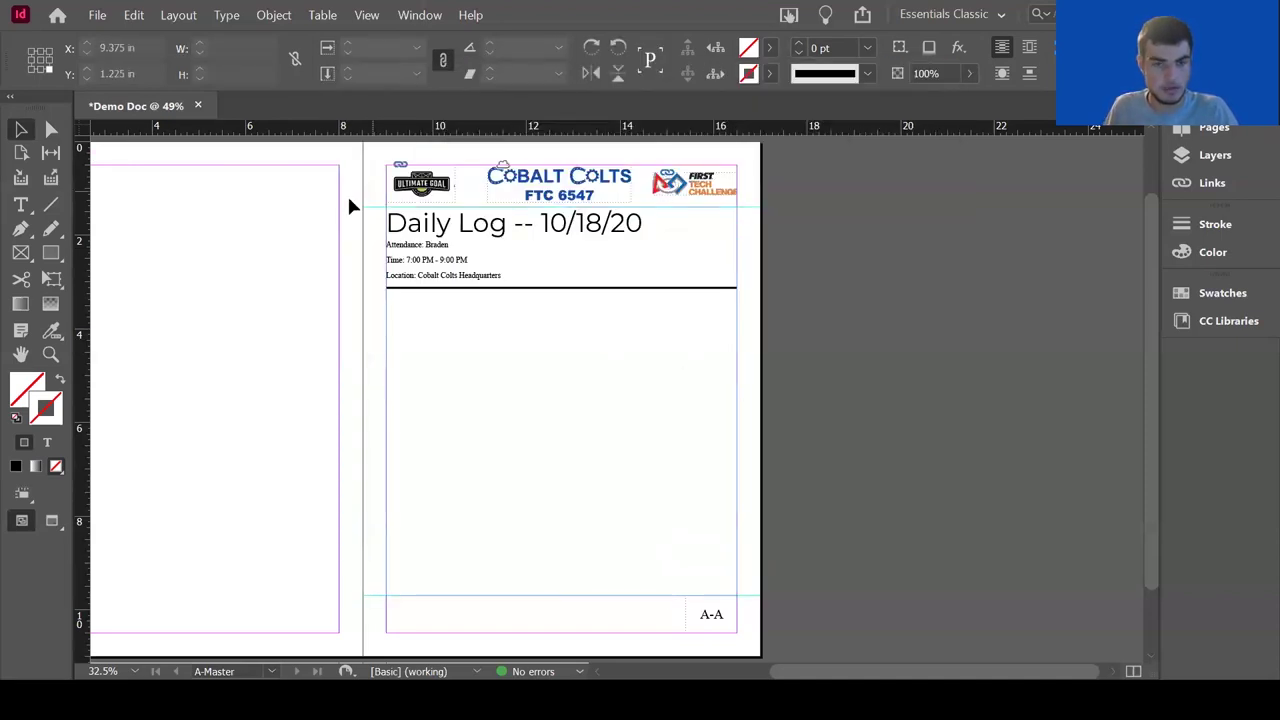
Shorten the heading text frame so its lower edge meets the horizontal line.
{"action": "left_click", "coordinate": [18, 205]}
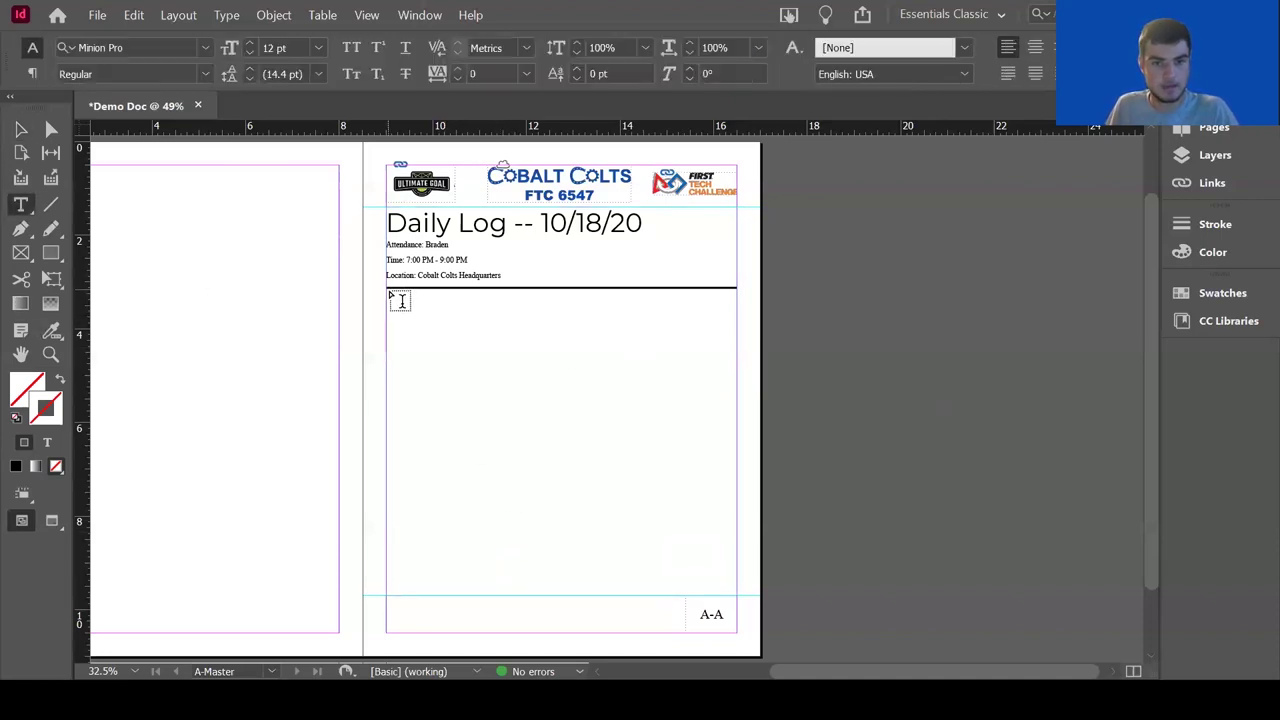
{"action": "left_click", "coordinate": [20, 130]}
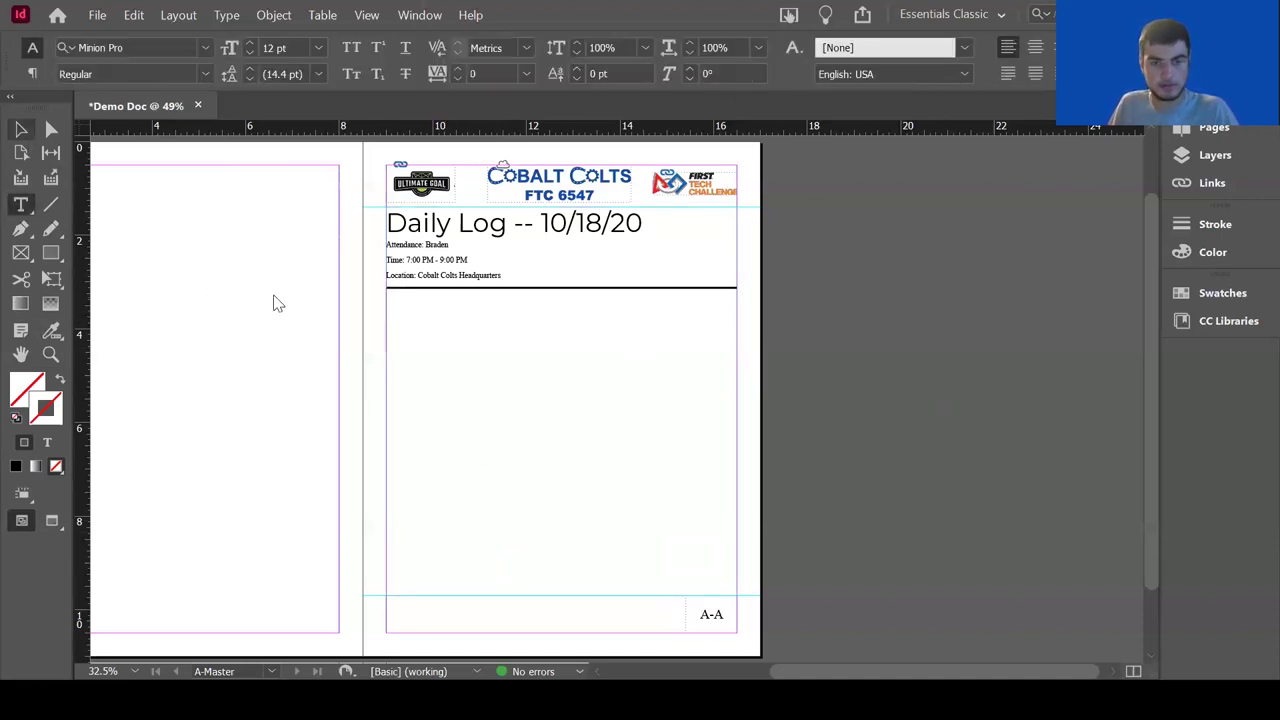
{"action": "left_click_drag", "start_coordinate": [500, 287], "coordinate": [500, 288]}
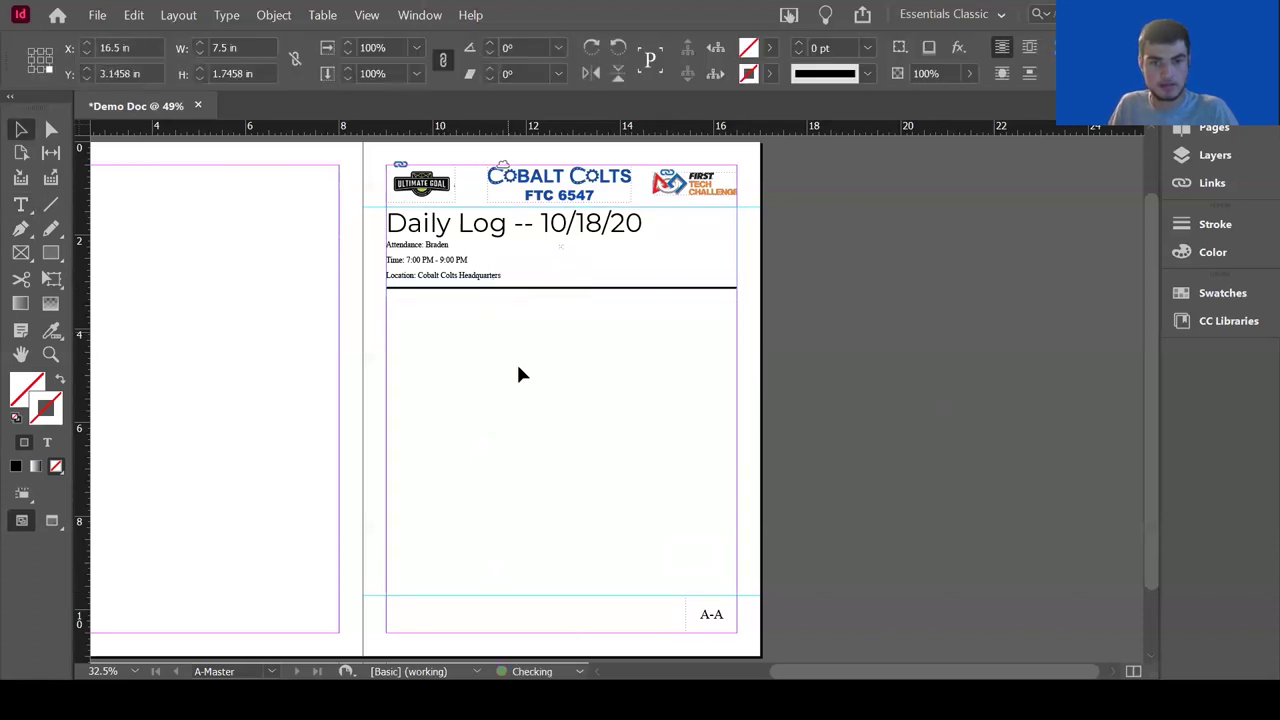
Draw a body text frame from the horizontal line down to the lower guide and add equal inset spacing on all sides.
{"action": "left_click", "coordinate": [20, 205]}
{"action": "left_click_drag", "start_coordinate": [391, 294], "coordinate": [731, 568]}
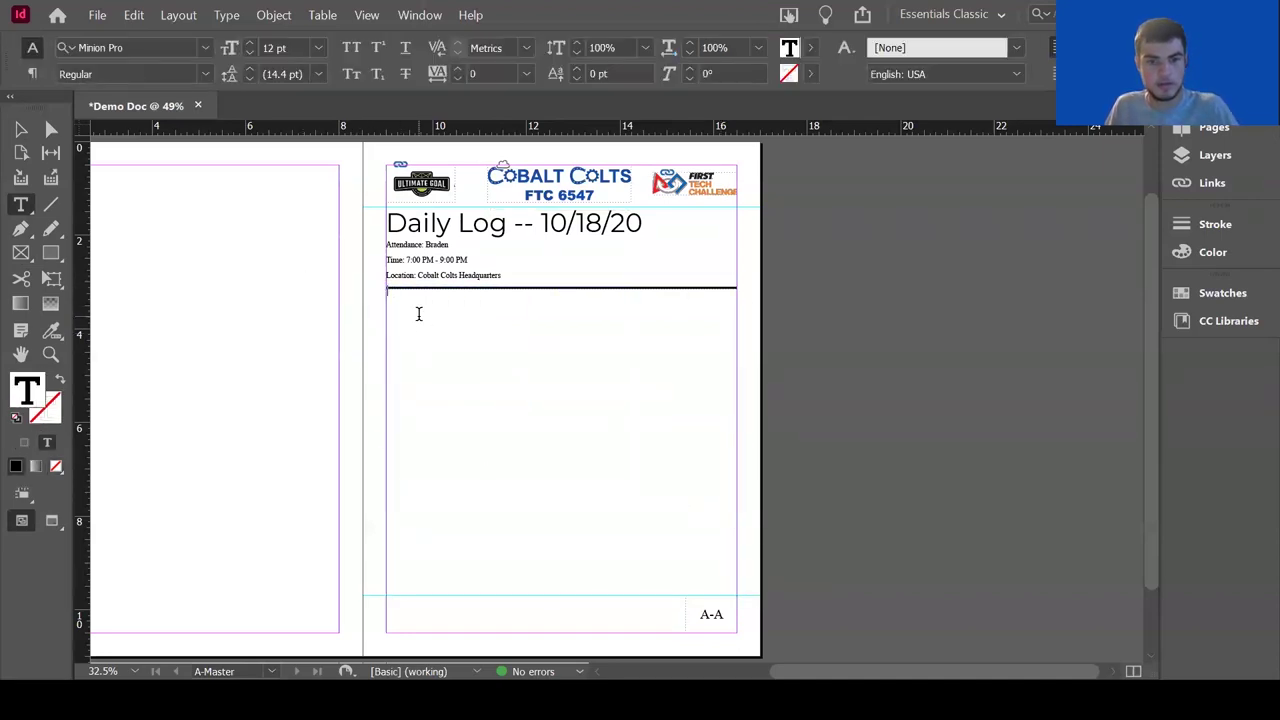
{"action": "key", "text": "Escape"}
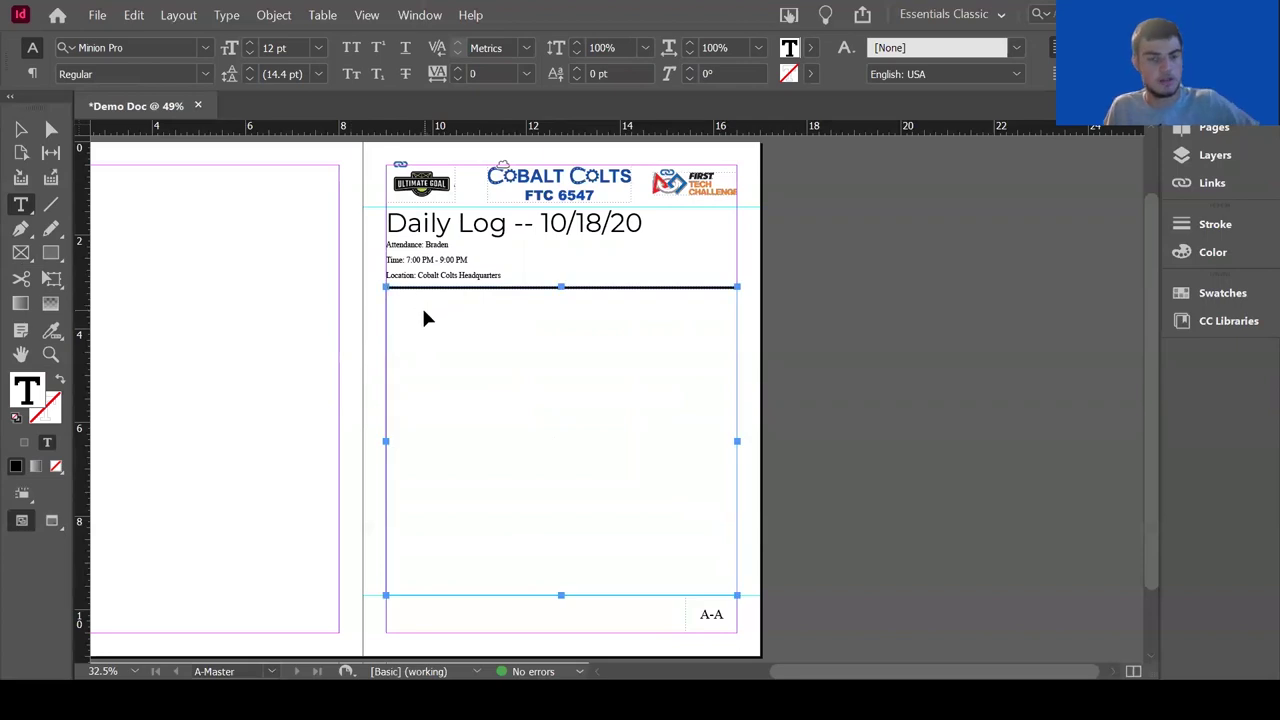
{"action": "key", "text": "ctrl+b"}
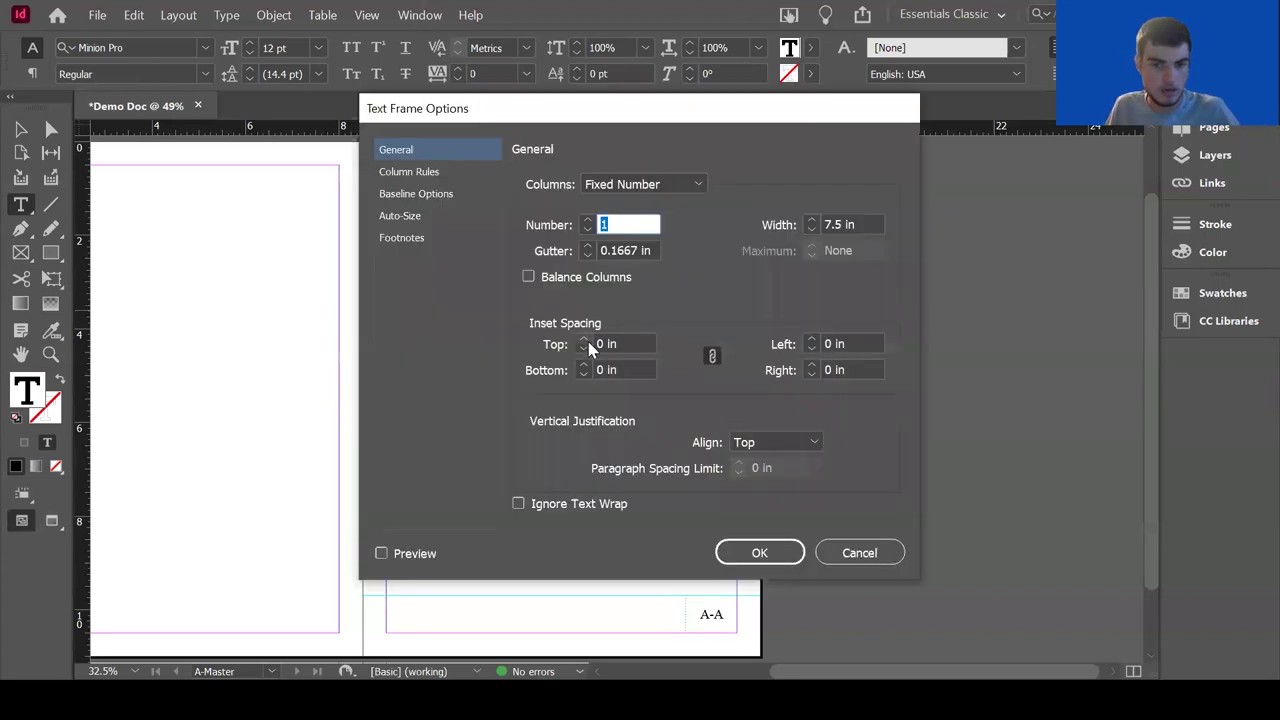
{"action": "left_click", "coordinate": [588, 341]}
{"action": "left_click", "coordinate": [588, 341]}
{"action": "left_click", "coordinate": [761, 553]}
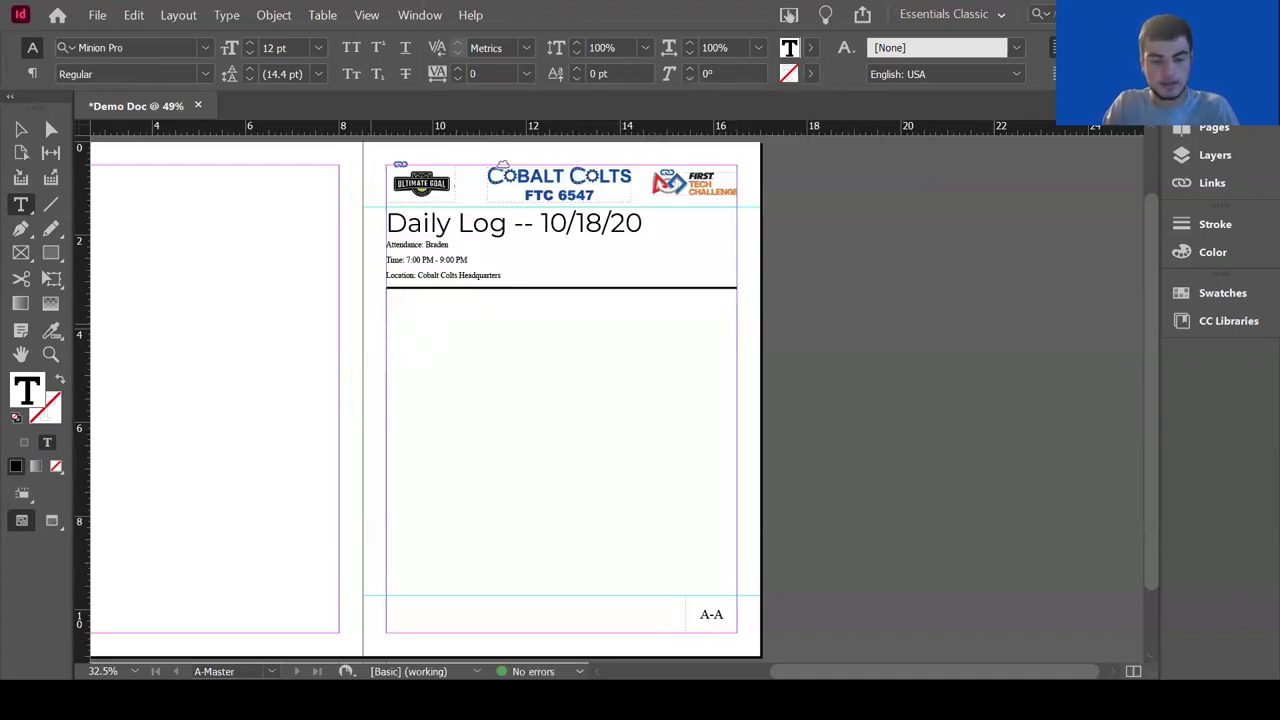
Set the body text to Times New Roman Regular and enter "Tasks Accomplished:" followed by a new line.
{"action": "left_click", "coordinate": [100, 47]}
{"action": "type", "text": "times"}
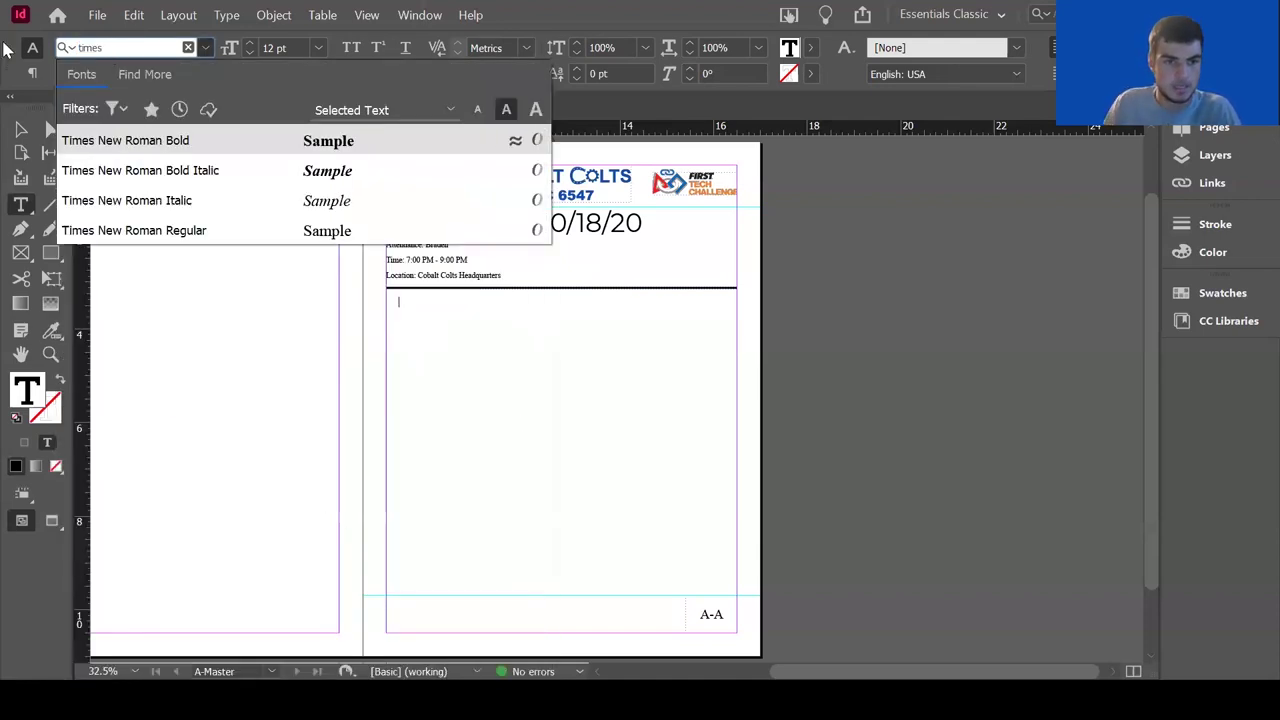
{"action": "left_click", "coordinate": [152, 236]}
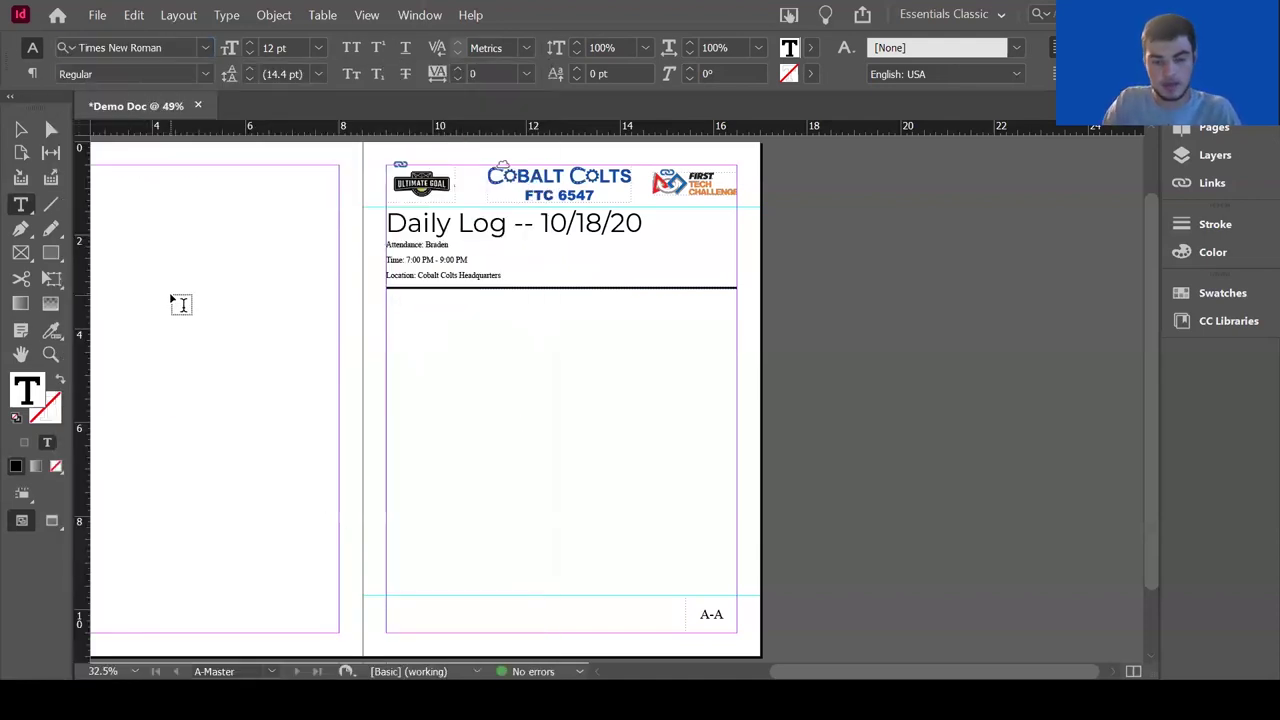
{"action": "type", "text": "Tasks Accomplished:"}
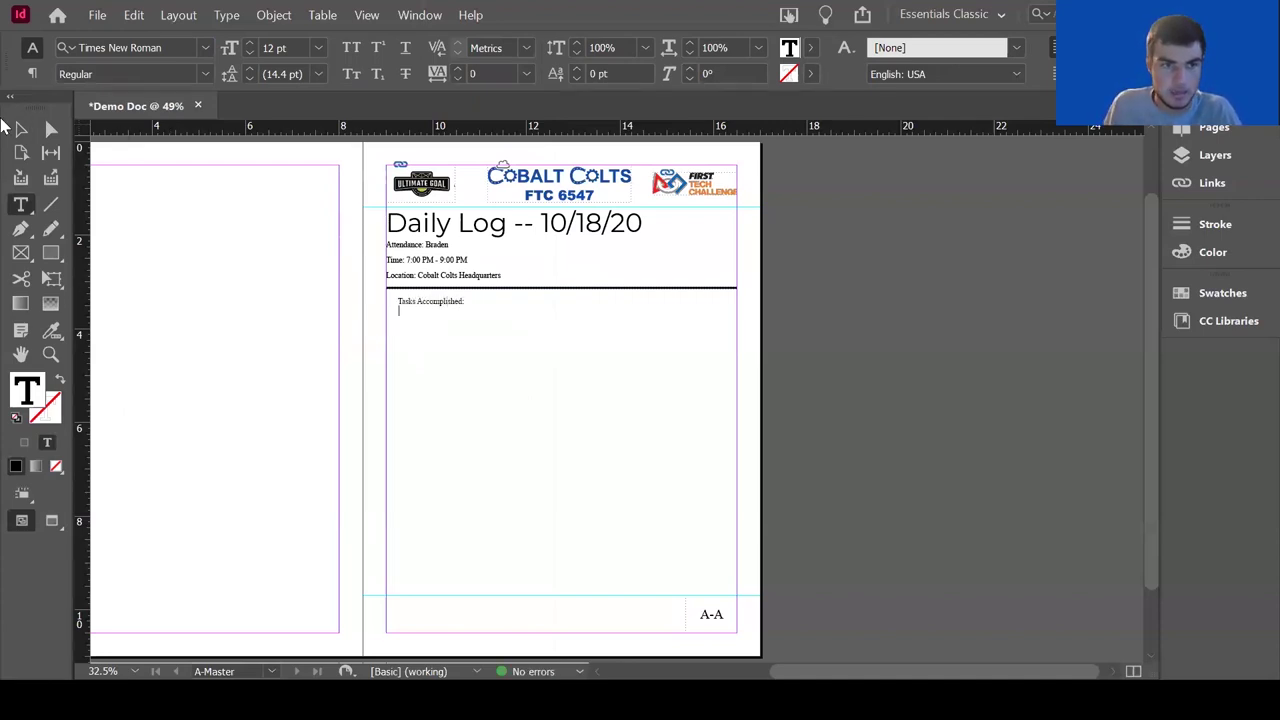
Turn the empty line below "Tasks Accomplished:" into a bulleted list.
{"action": "left_click", "coordinate": [32, 74]}
{"action": "left_click", "coordinate": [766, 48]}
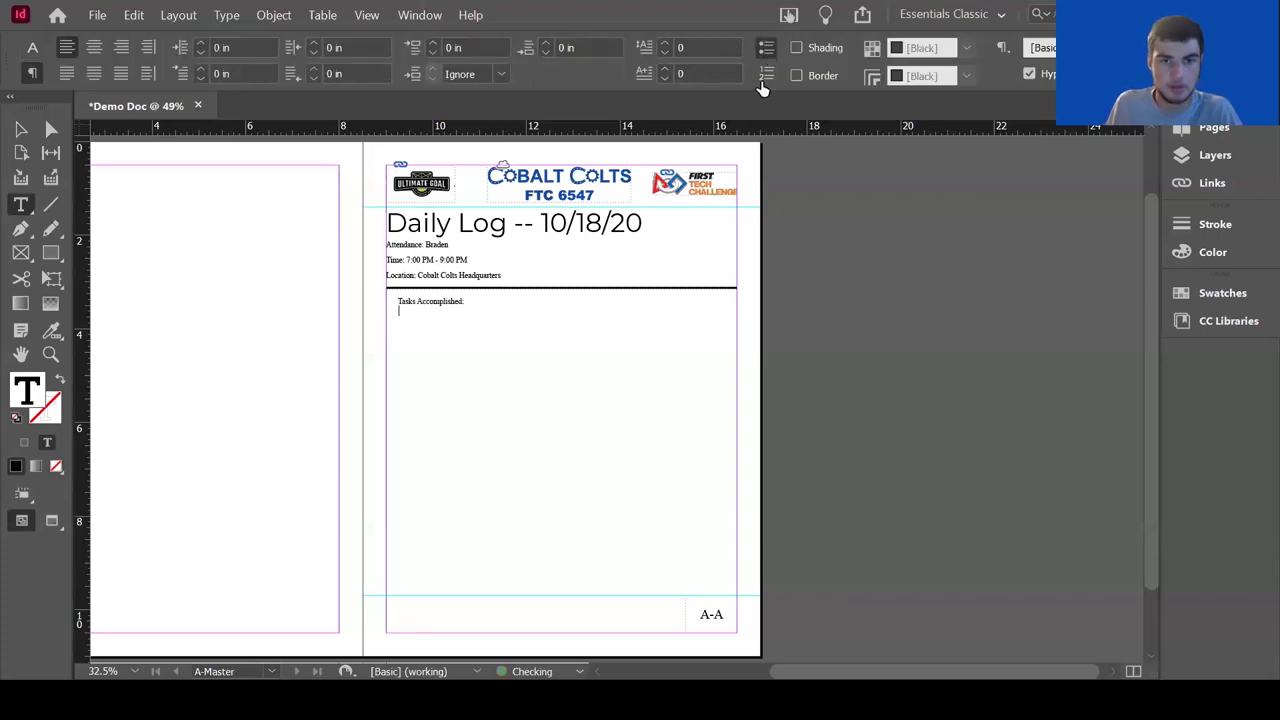
{"action": "left_click", "coordinate": [99, 16]}
{"action": "left_click", "coordinate": [99, 16]}
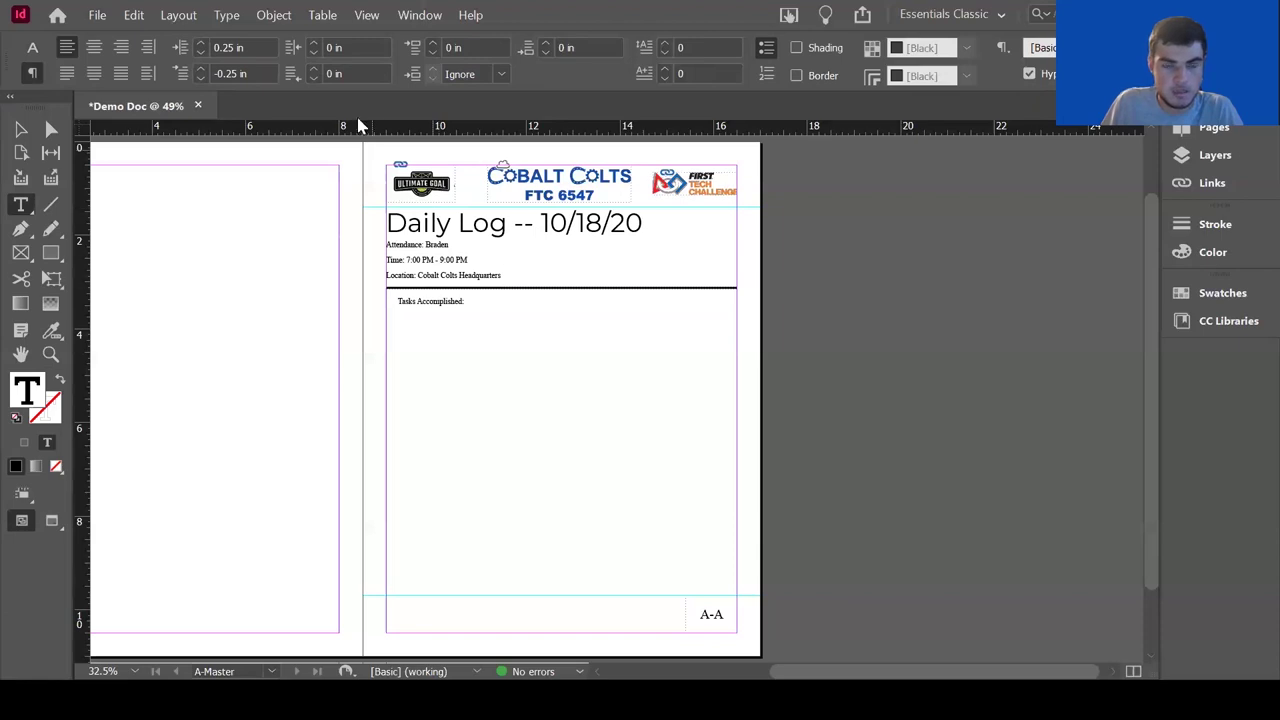
Fill the body frame below "Tasks Accomplished:" with placeholder text and format it all as a bulleted list.
{"action": "left_click", "coordinate": [227, 16]}
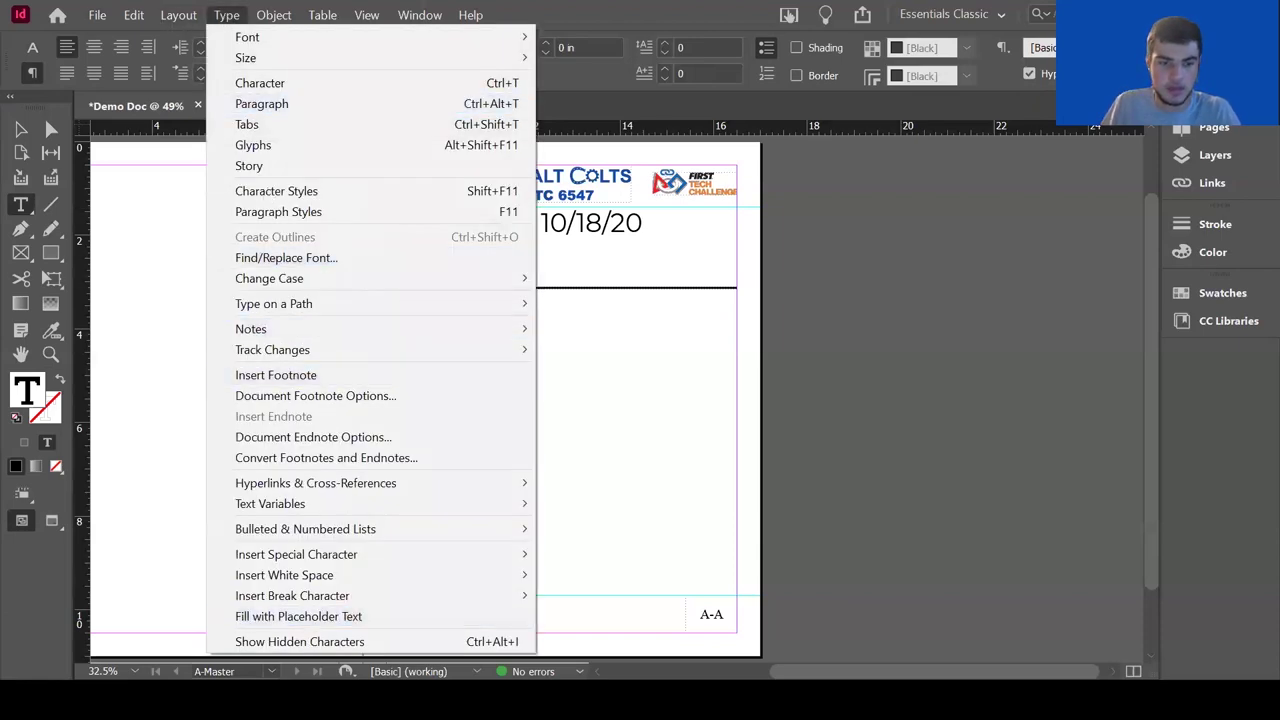
{"action": "left_click", "coordinate": [370, 622]}
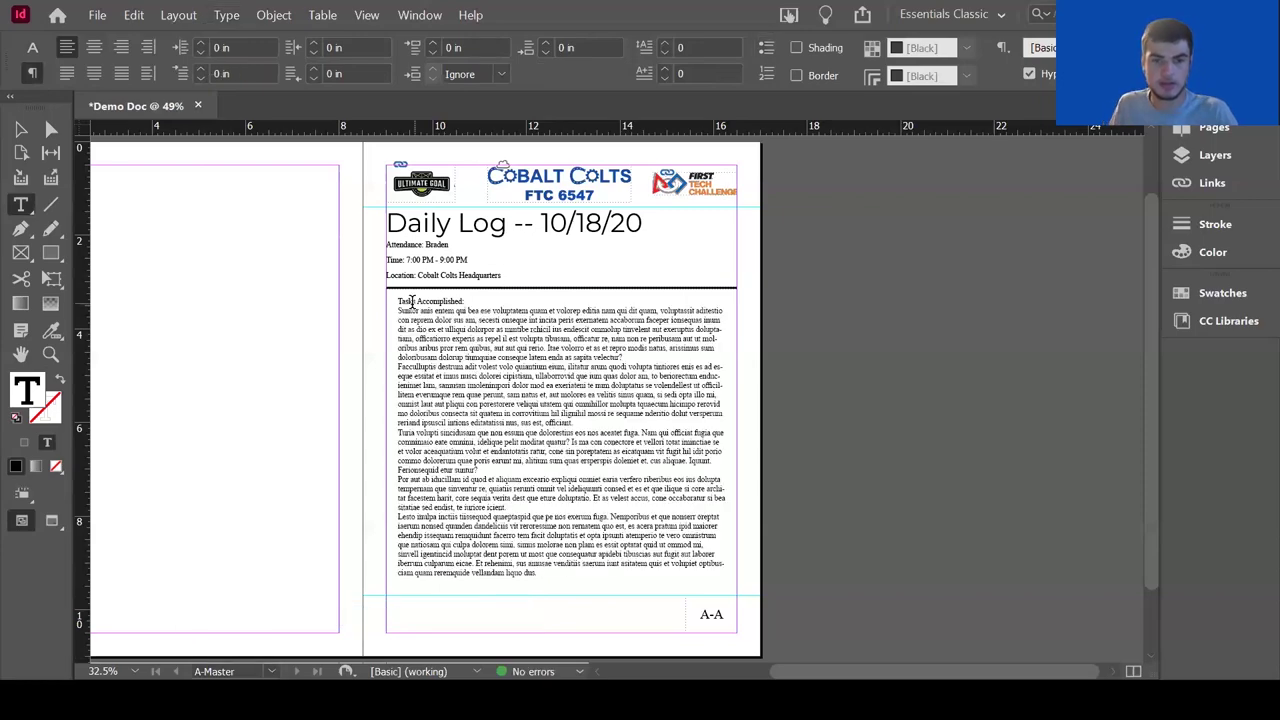
{"action": "left_click_drag", "start_coordinate": [398, 310], "coordinate": [559, 580]}
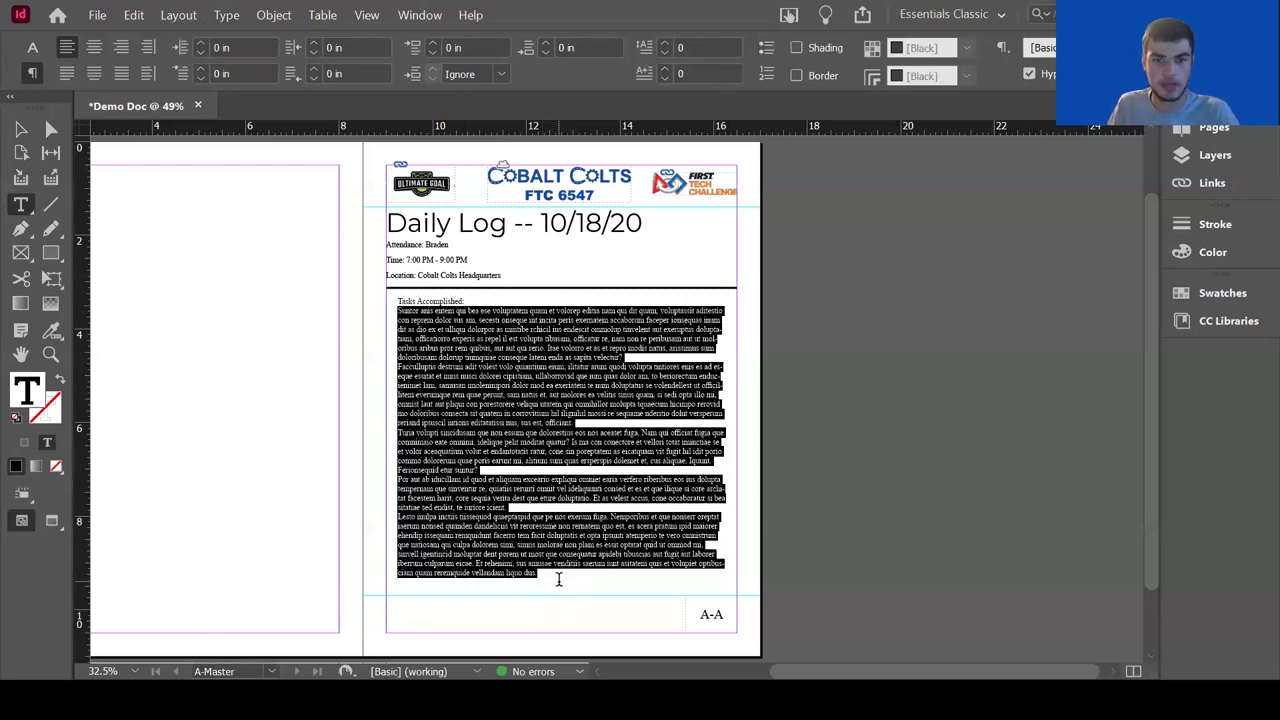
{"action": "left_click", "coordinate": [766, 48]}
{"action": "left_click", "coordinate": [162, 561]}
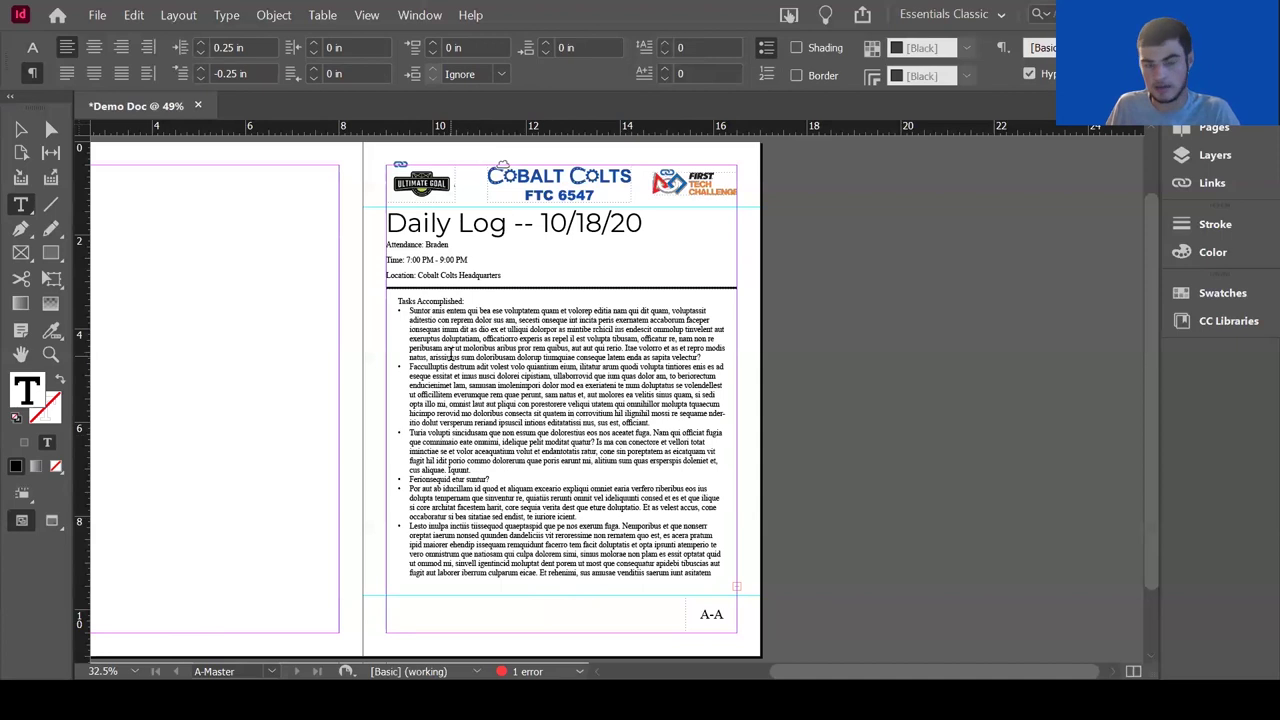
{"action": "left_click", "coordinate": [20, 129]}
{"action": "left_click", "coordinate": [868, 410]}
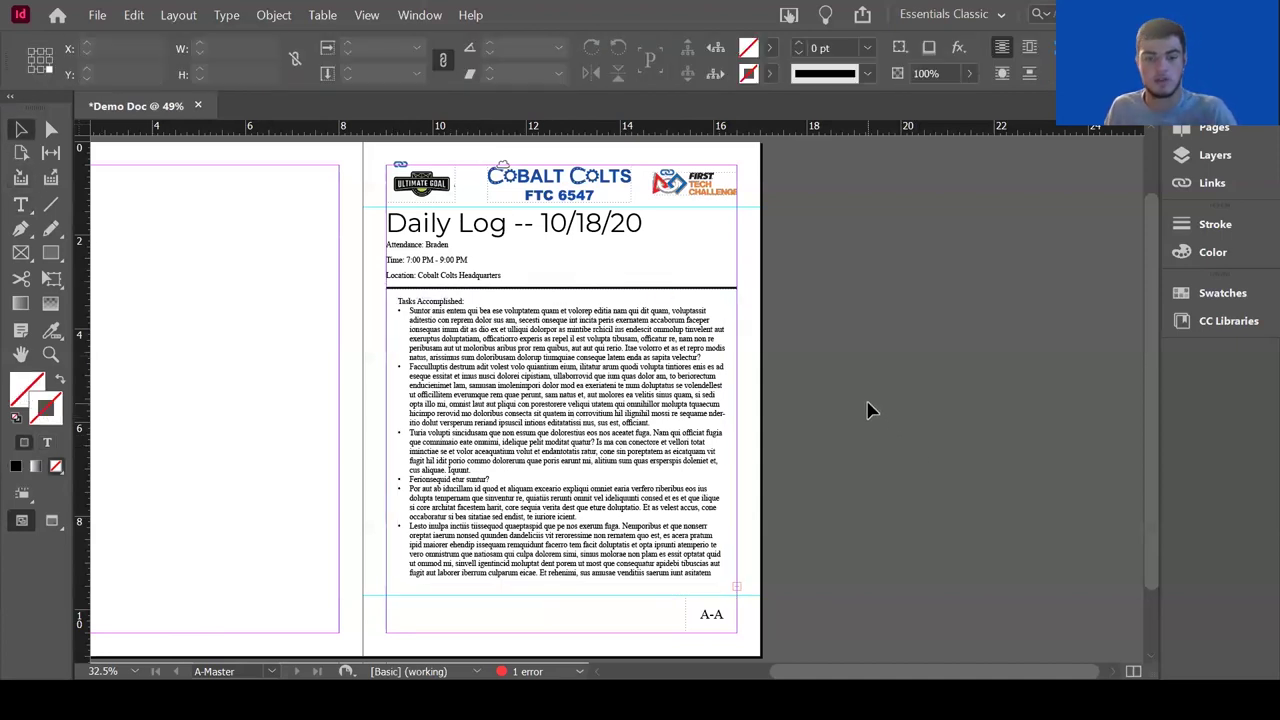
Place a robot photo from the goBilda Game-Specific Guide Photos library, about 3.1 in wide, at the upper right of the body text.
{"action": "left_click", "coordinate": [1210, 321]}
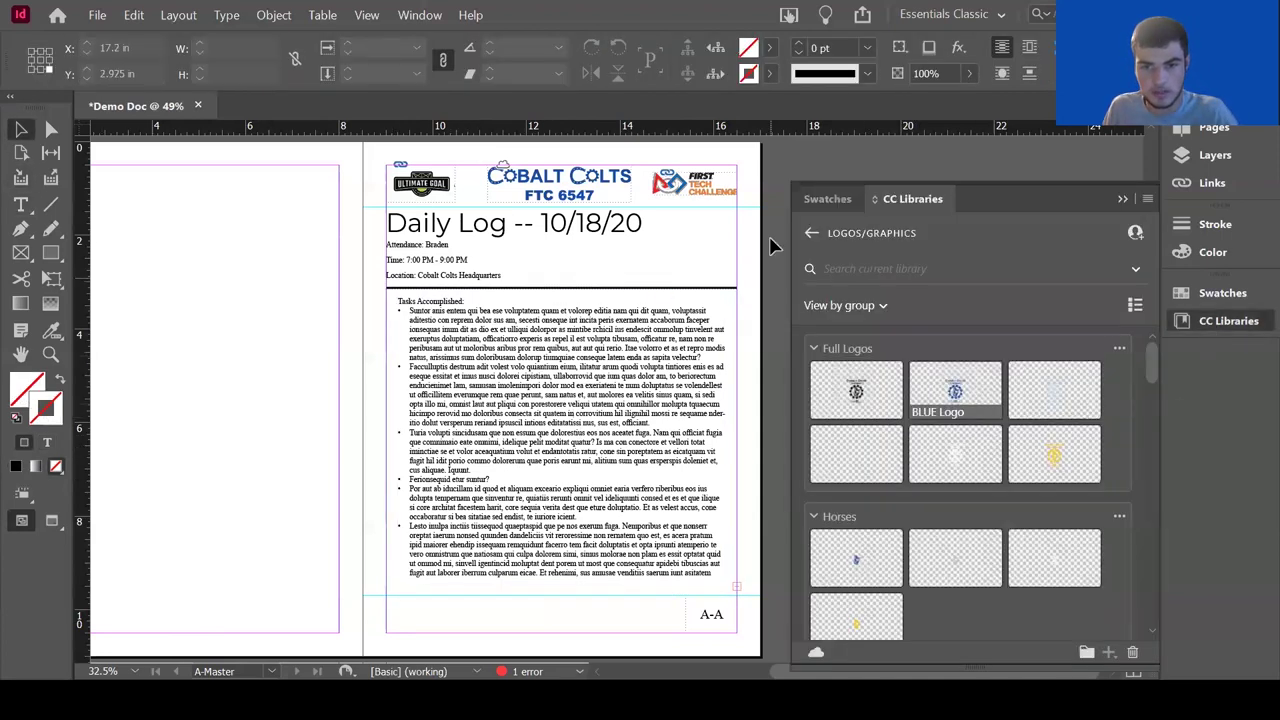
{"action": "left_click", "coordinate": [811, 232]}
{"action": "left_click", "coordinate": [862, 322]}
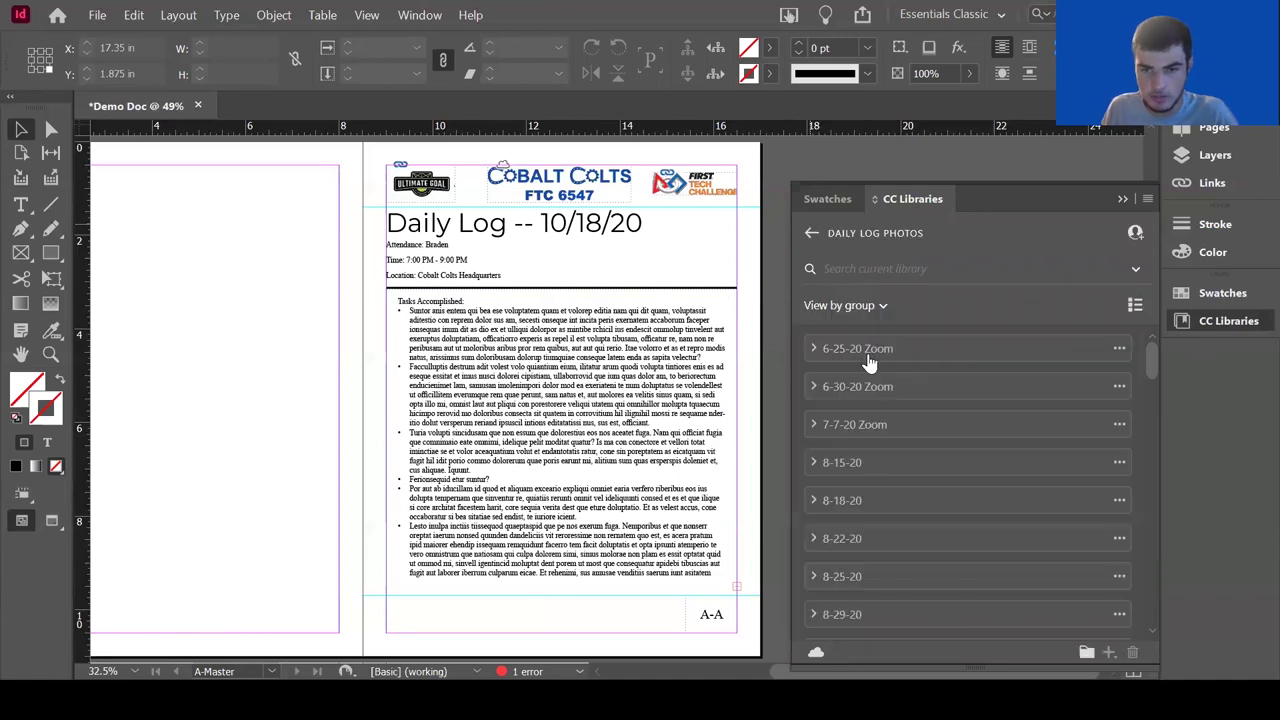
{"action": "scroll", "coordinate": [865, 461], "scroll_direction": "down", "scroll_amount": 5}
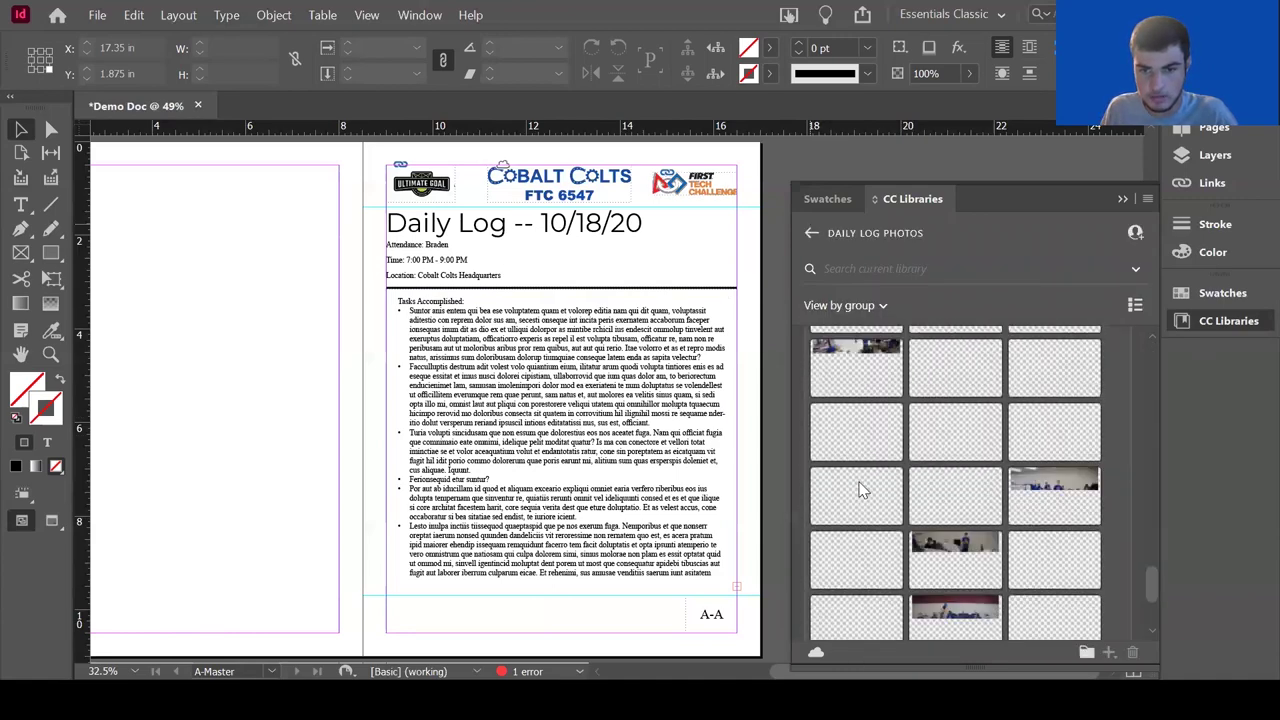
{"action": "scroll", "coordinate": [862, 490], "scroll_direction": "up", "scroll_amount": 3}
{"action": "scroll", "coordinate": [880, 480], "scroll_direction": "up", "scroll_amount": 4}
{"action": "left_click", "coordinate": [811, 232]}
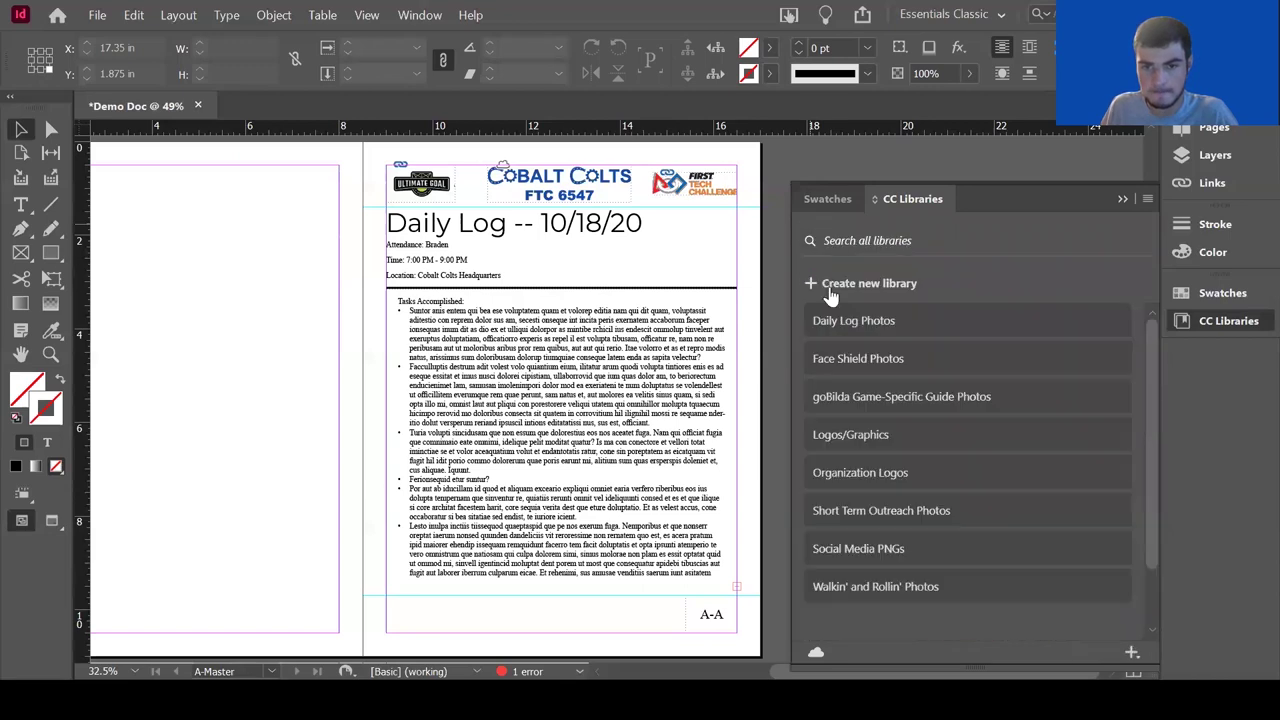
{"action": "left_click", "coordinate": [862, 397]}
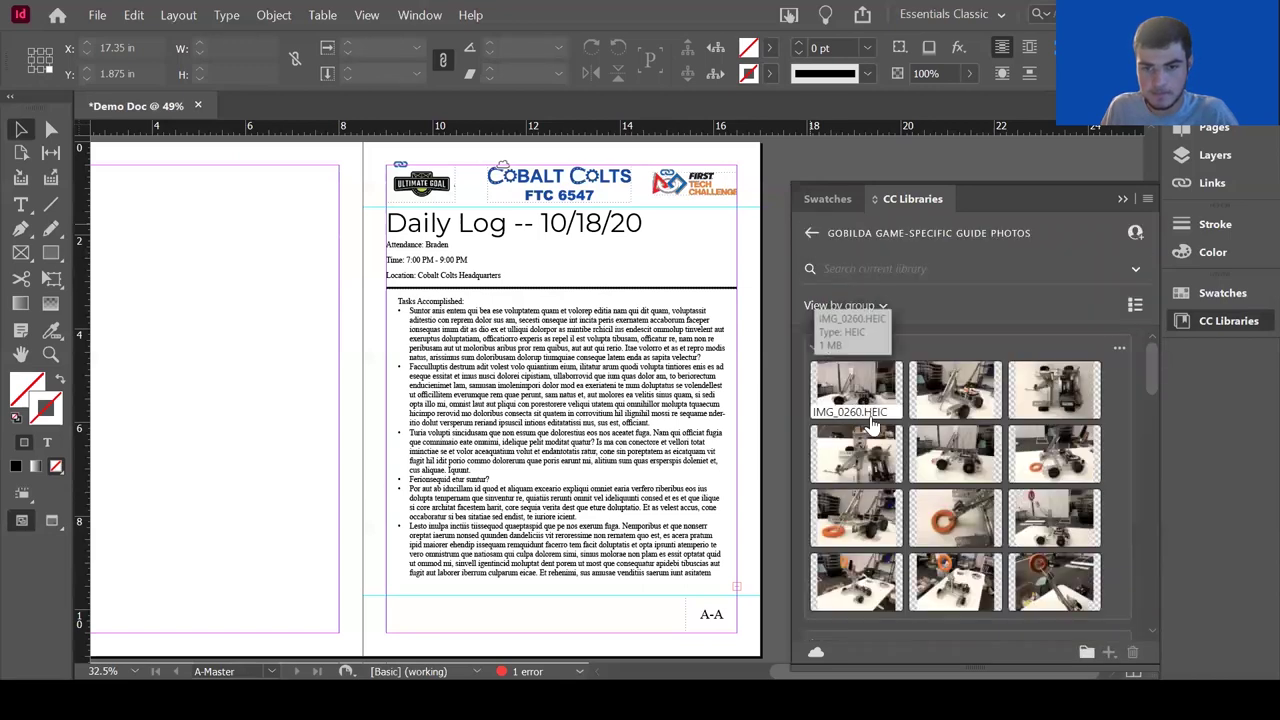
{"action": "left_click_drag", "start_coordinate": [958, 396], "coordinate": [870, 300]}
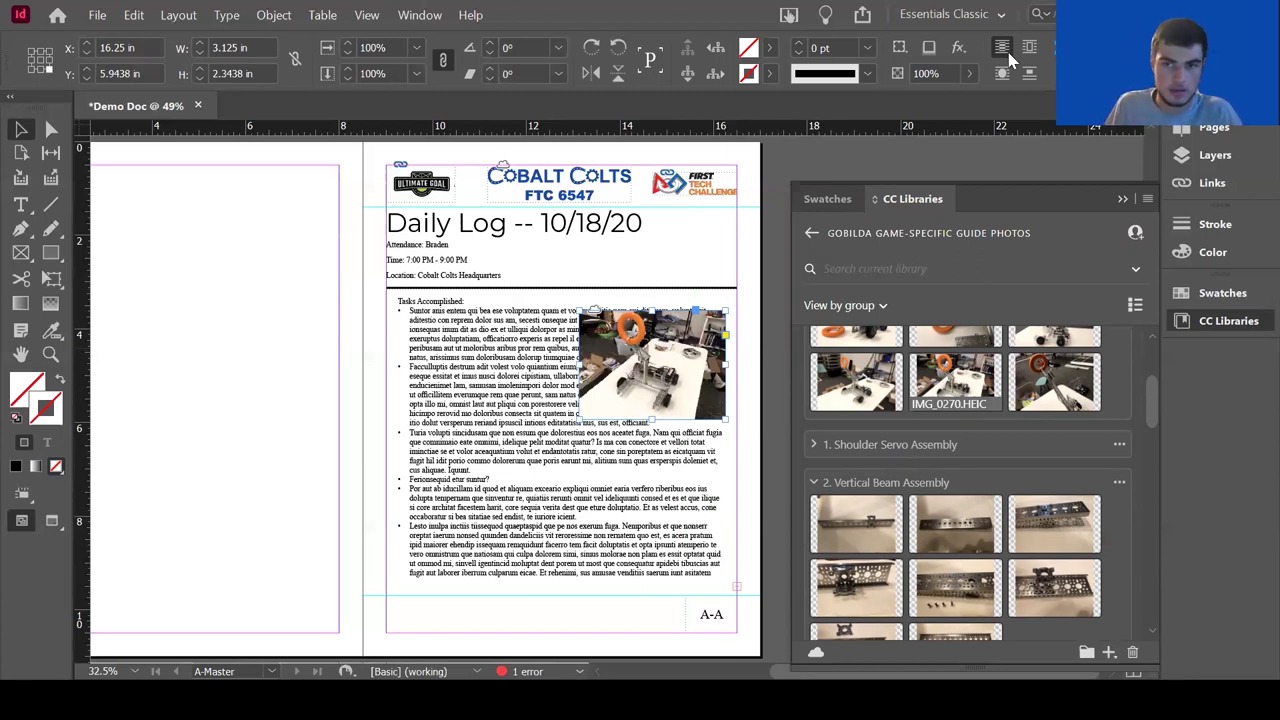
Wrap the body text around the photo's bounding box and nudge the photo slightly upward.
{"action": "left_click", "coordinate": [1228, 320]}
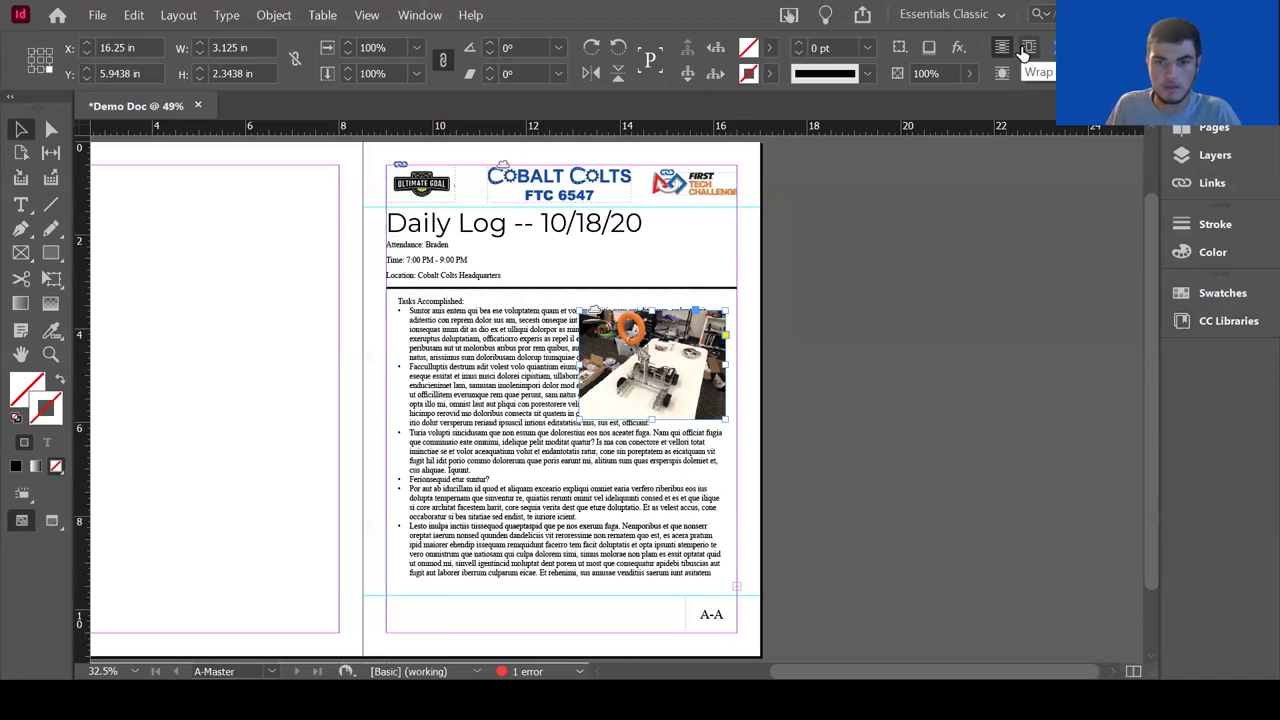
{"action": "left_click", "coordinate": [1025, 55]}
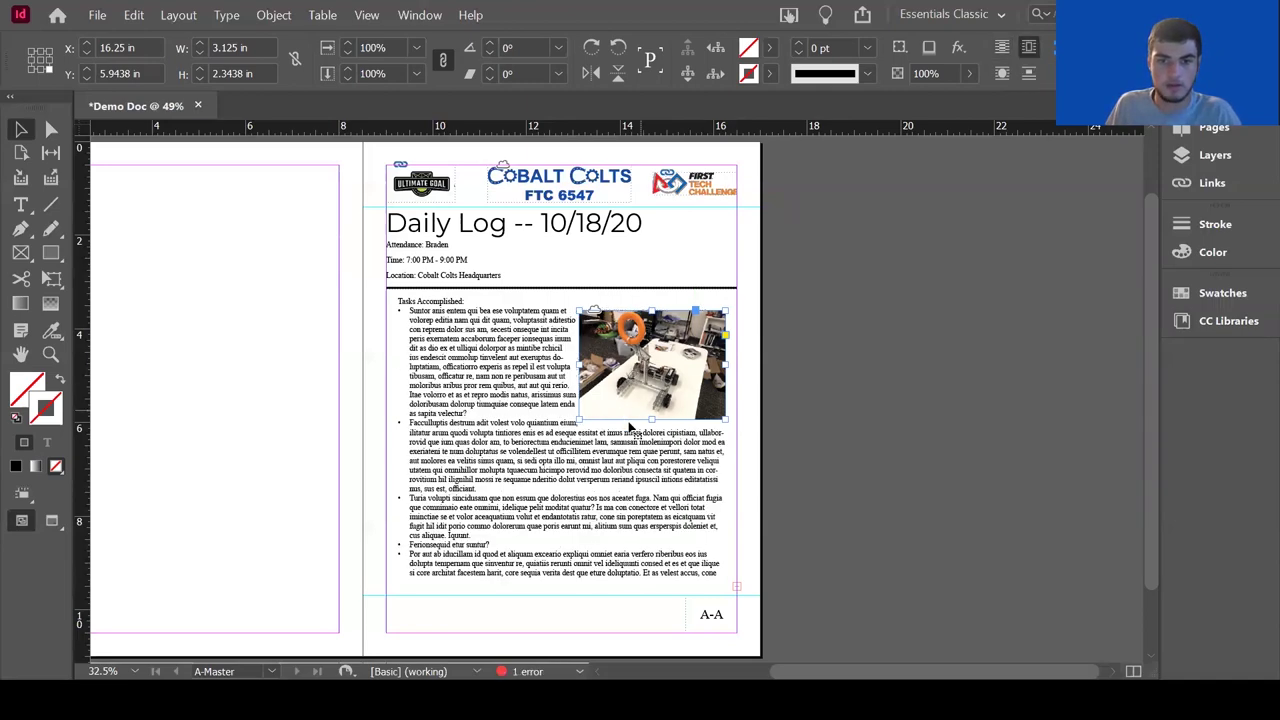
{"action": "left_click_drag", "start_coordinate": [655, 386], "coordinate": [655, 381]}
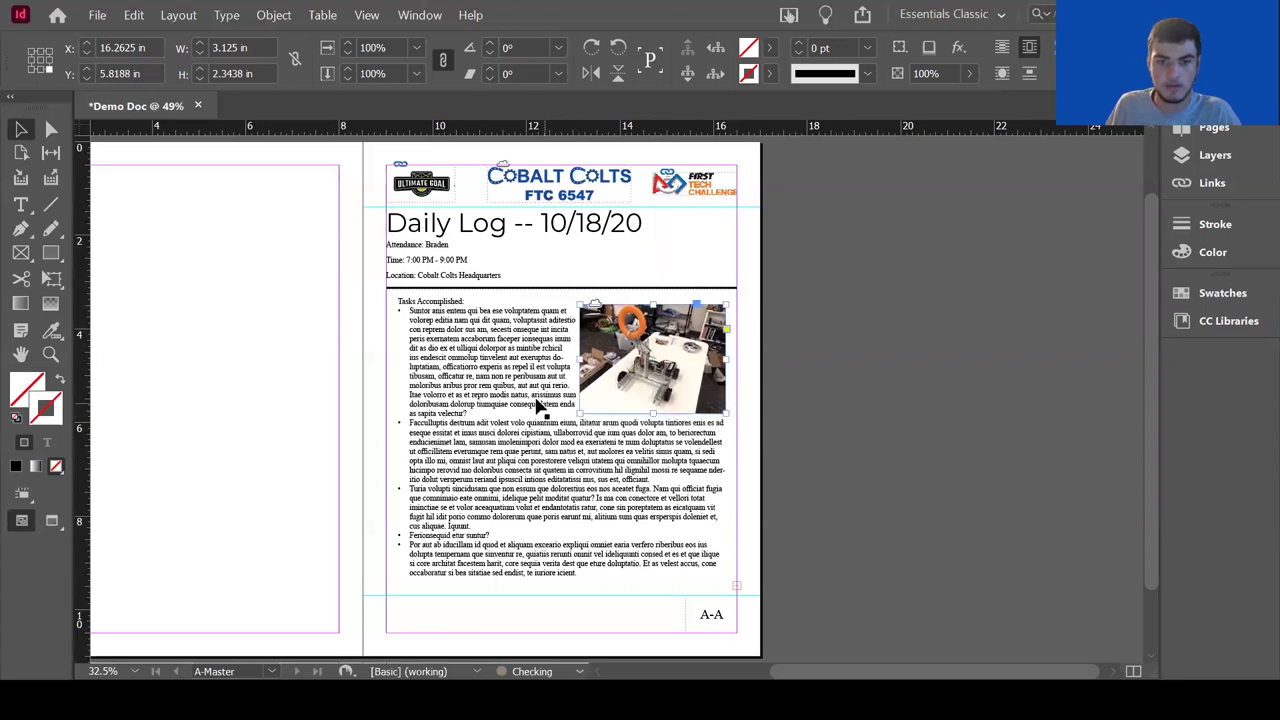
Give the photo a 5 pt border in the blue swatch C=100 M=90 Y=10 K=0.
{"action": "left_click", "coordinate": [797, 44]}
{"action": "left_click", "coordinate": [797, 44]}
{"action": "left_click", "coordinate": [797, 44]}
{"action": "left_click", "coordinate": [797, 44]}
{"action": "left_click", "coordinate": [797, 44]}
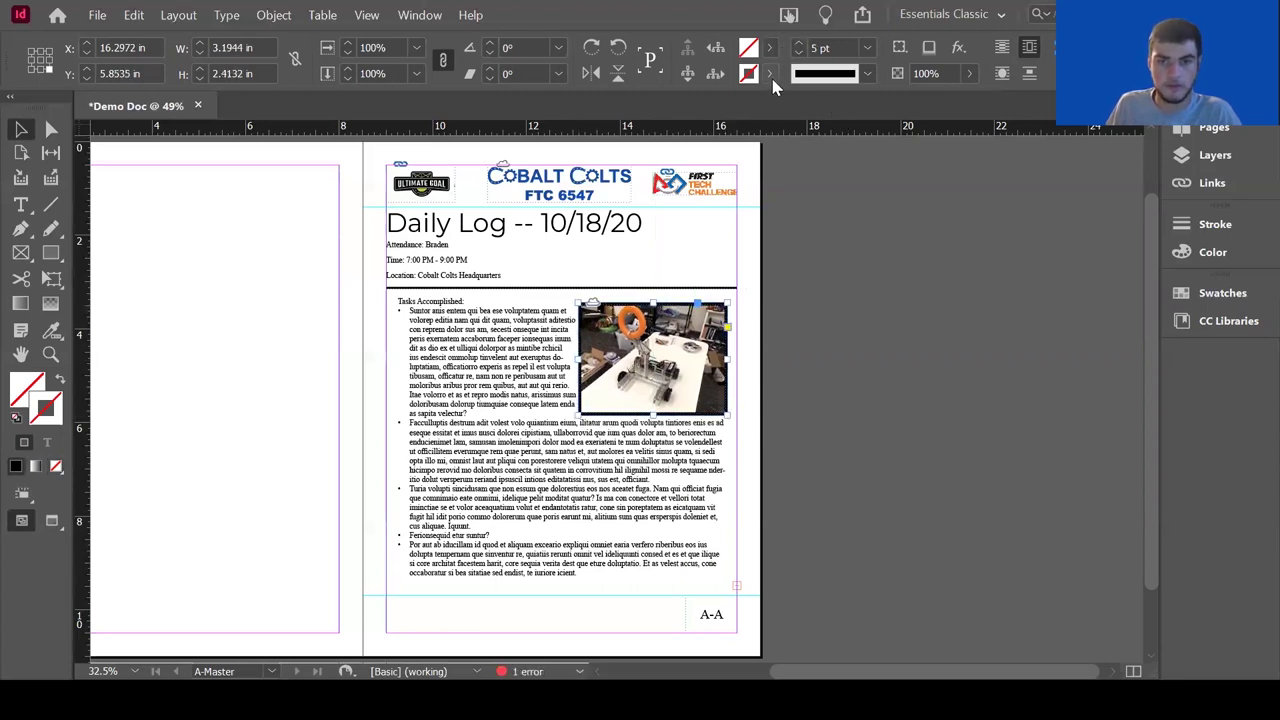
{"action": "left_click", "coordinate": [769, 73]}
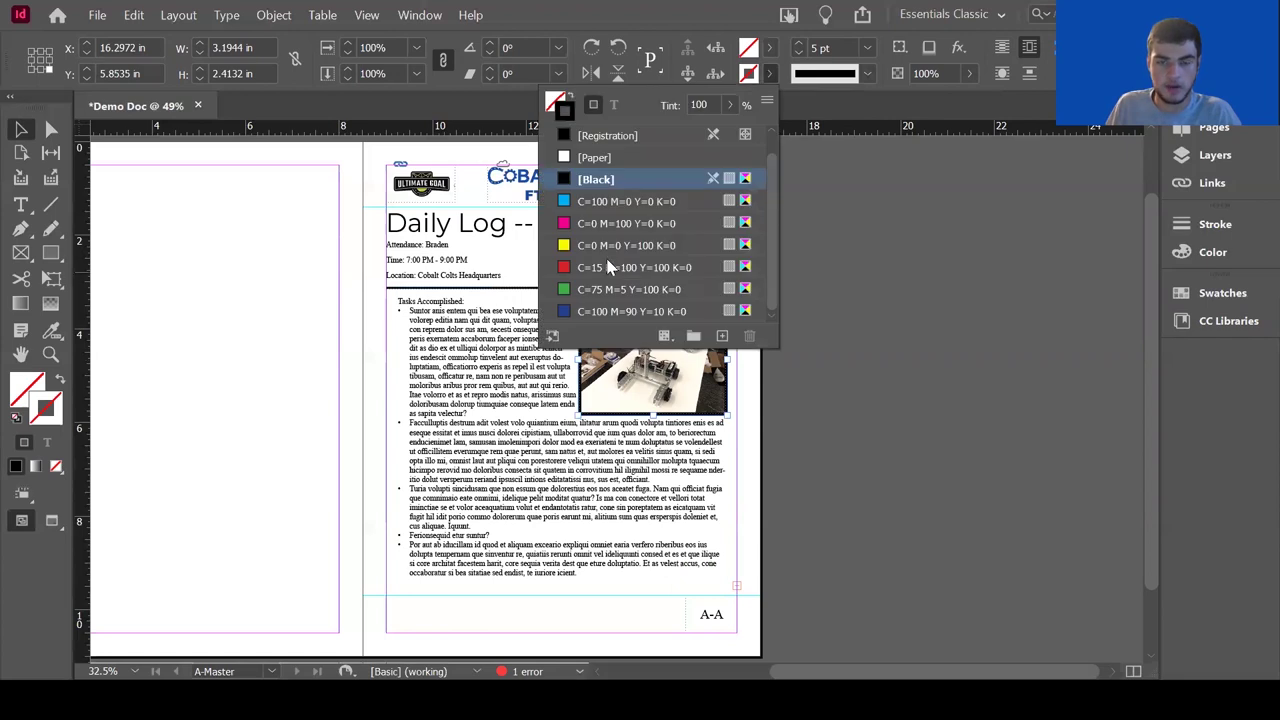
{"action": "left_click", "coordinate": [605, 311]}
{"action": "left_click", "coordinate": [760, 490]}
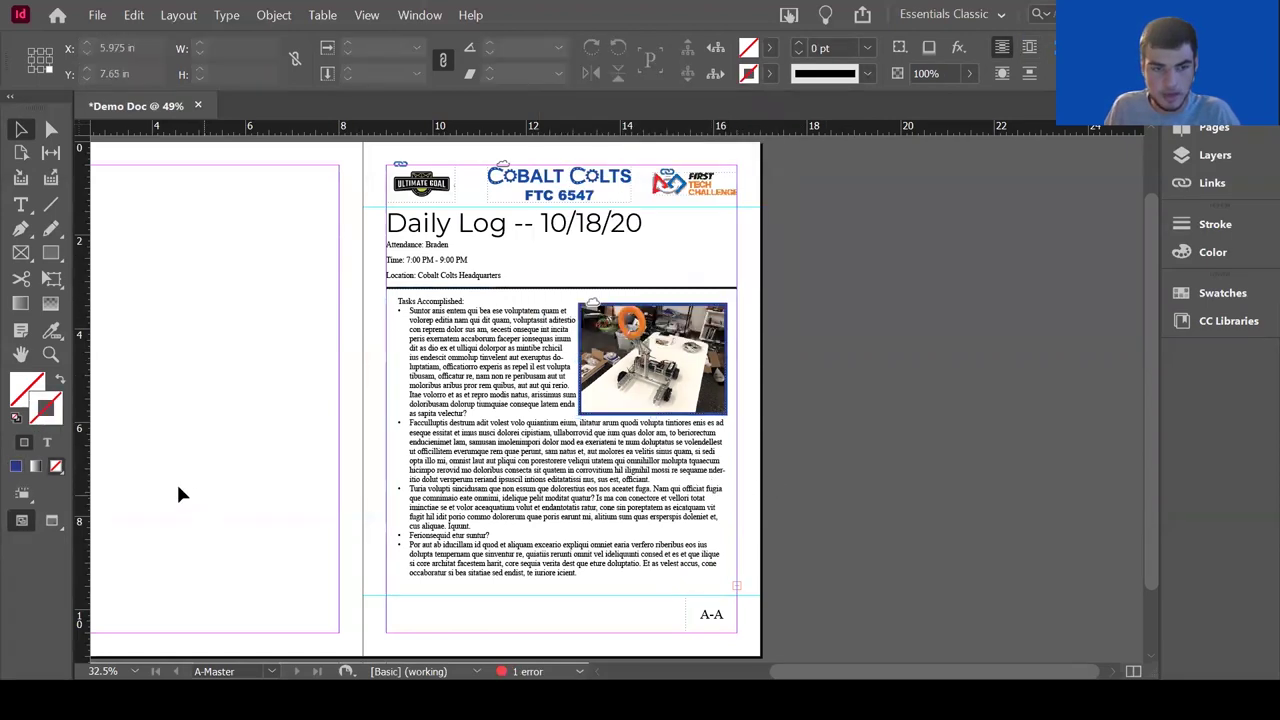
Preview the finished daily log layout without guides and frame edges.
{"action": "left_click", "coordinate": [52, 522]}
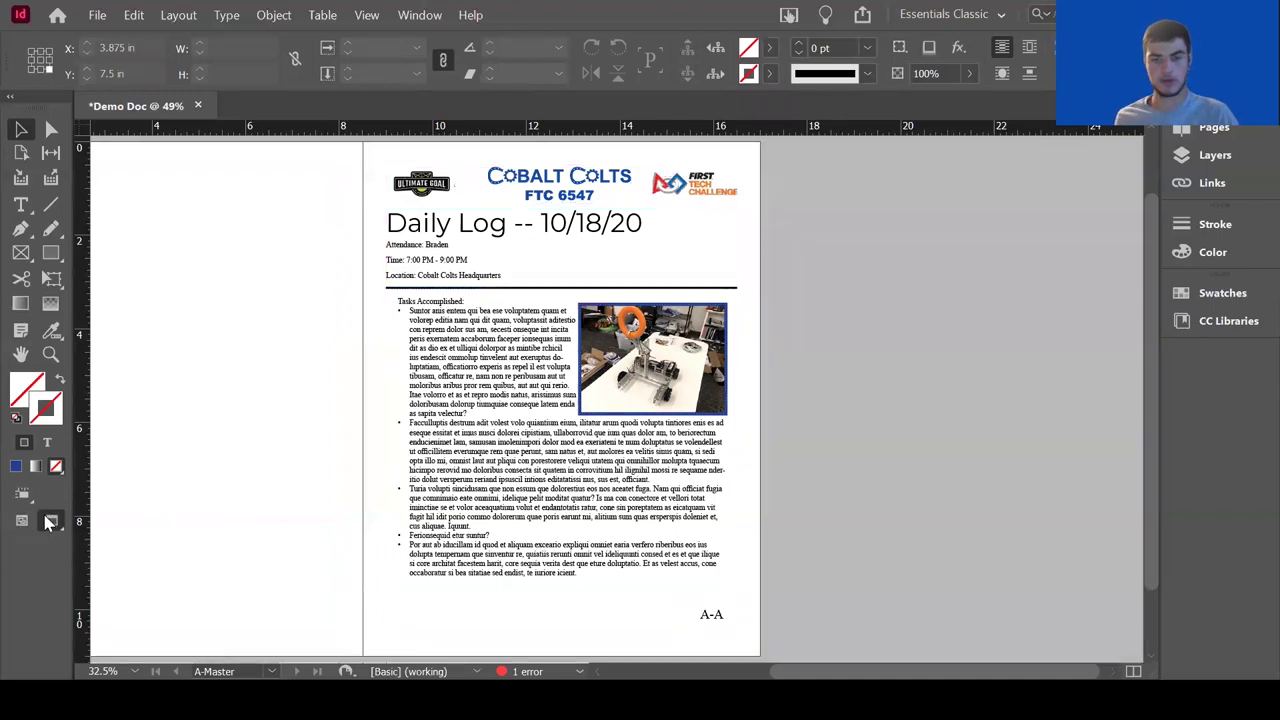
{"action": "left_click", "coordinate": [678, 443]}
{"action": "left_click", "coordinate": [759, 456]}
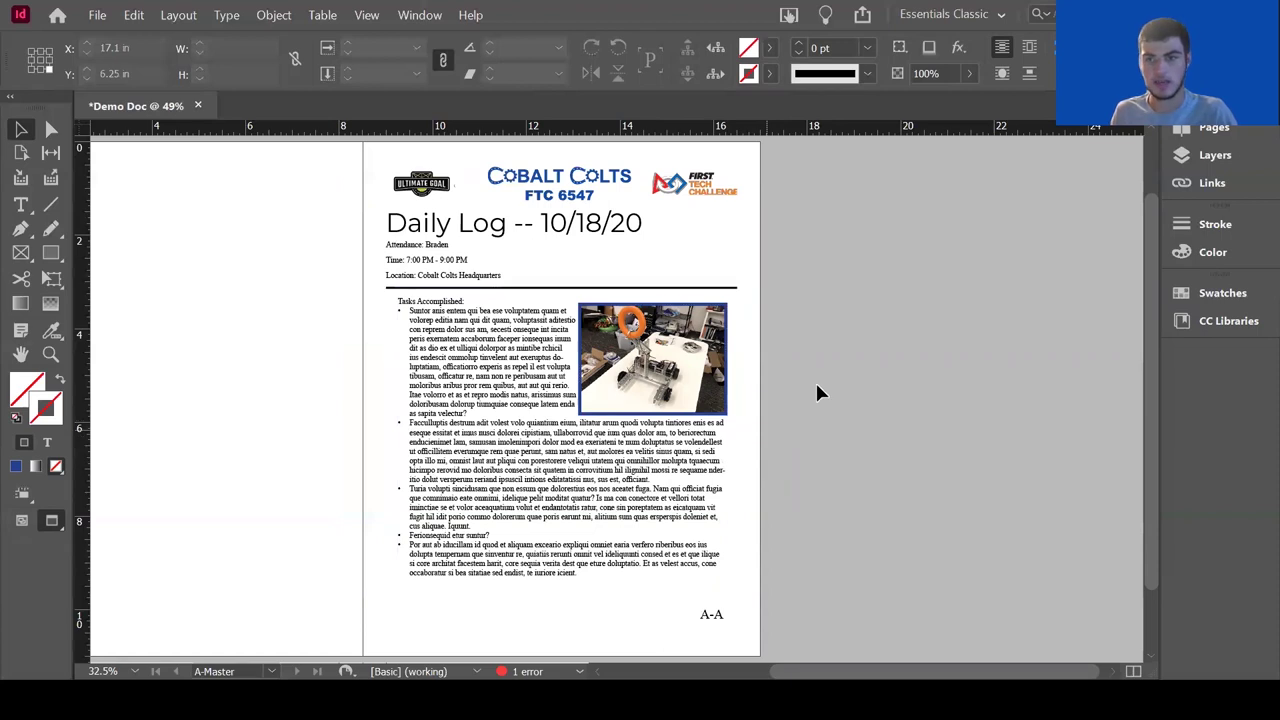
Add a new blank master spread to the document alongside A-Master.
{"action": "key", "text": "F12"}
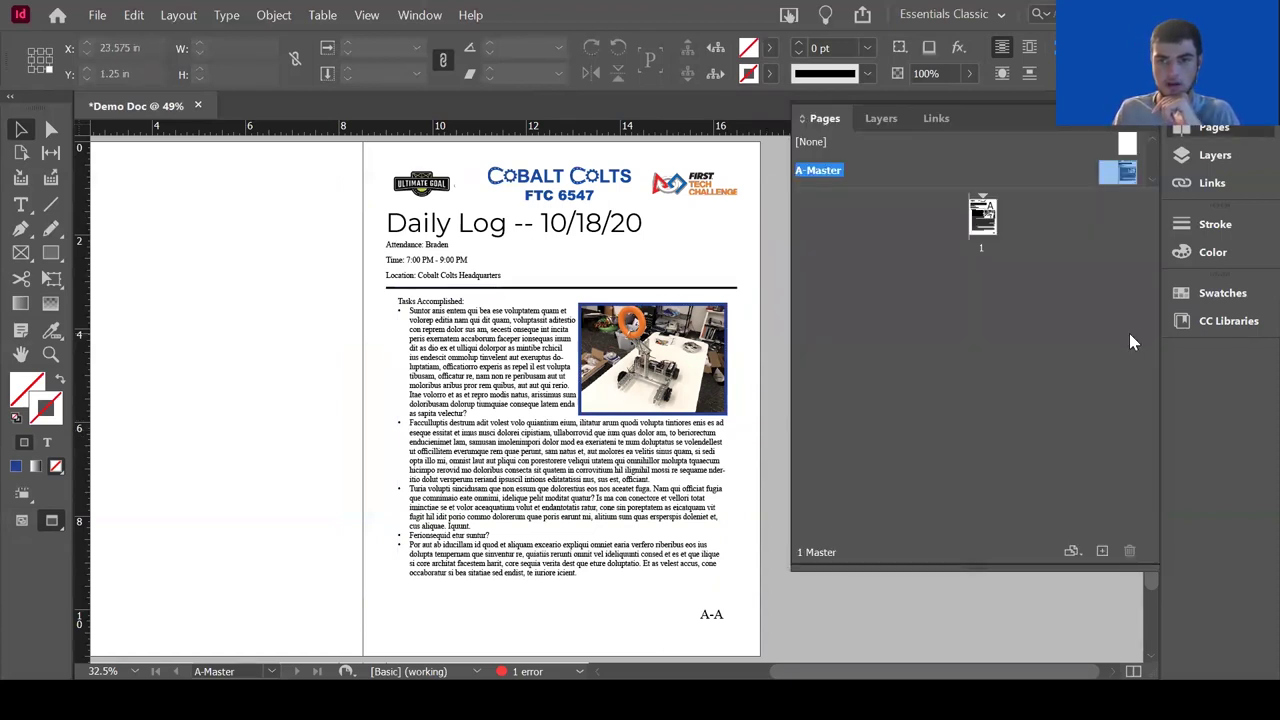
{"action": "left_click", "coordinate": [983, 217]}
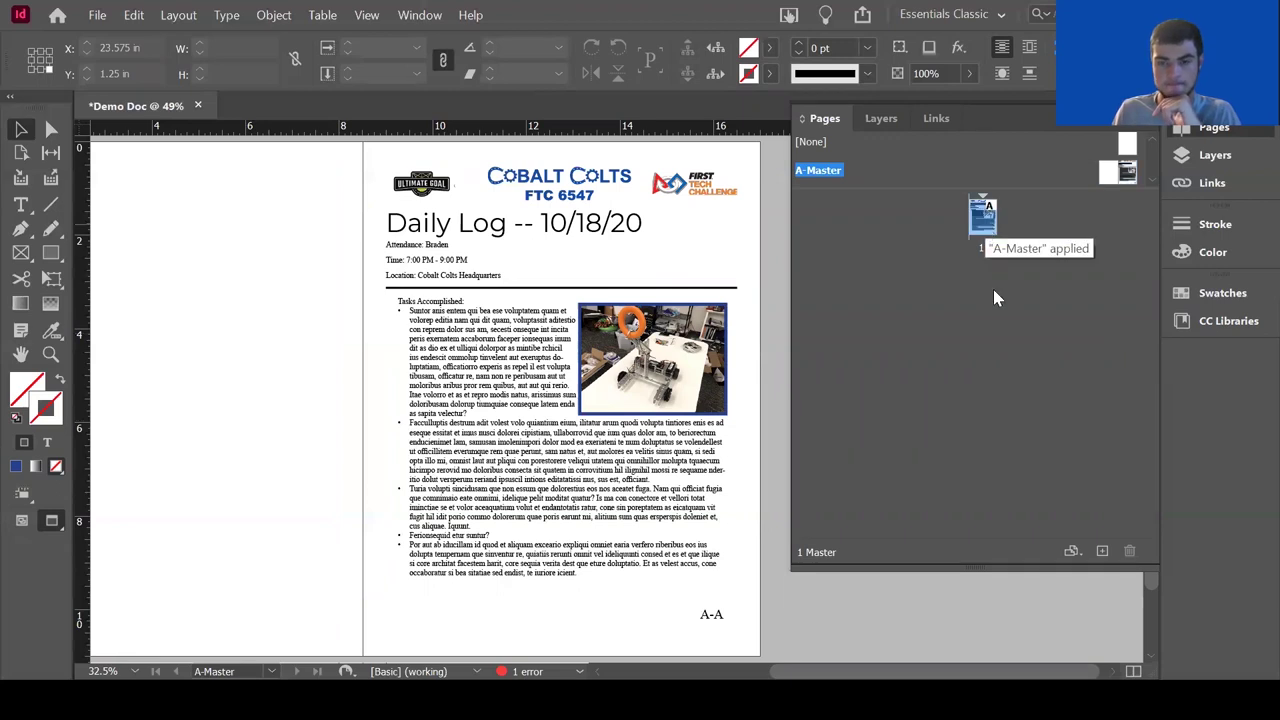
{"action": "right_click", "coordinate": [983, 238]}
{"action": "left_click", "coordinate": [1032, 577]}
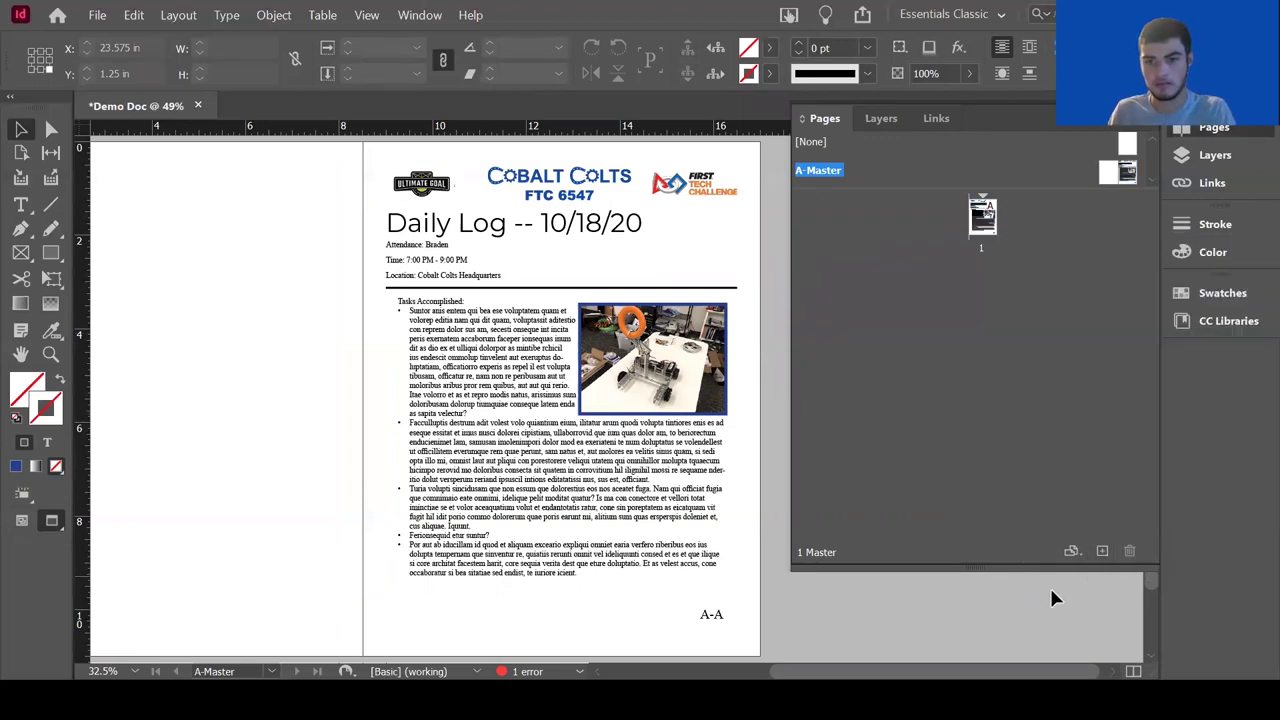
{"action": "left_click", "coordinate": [1102, 552]}
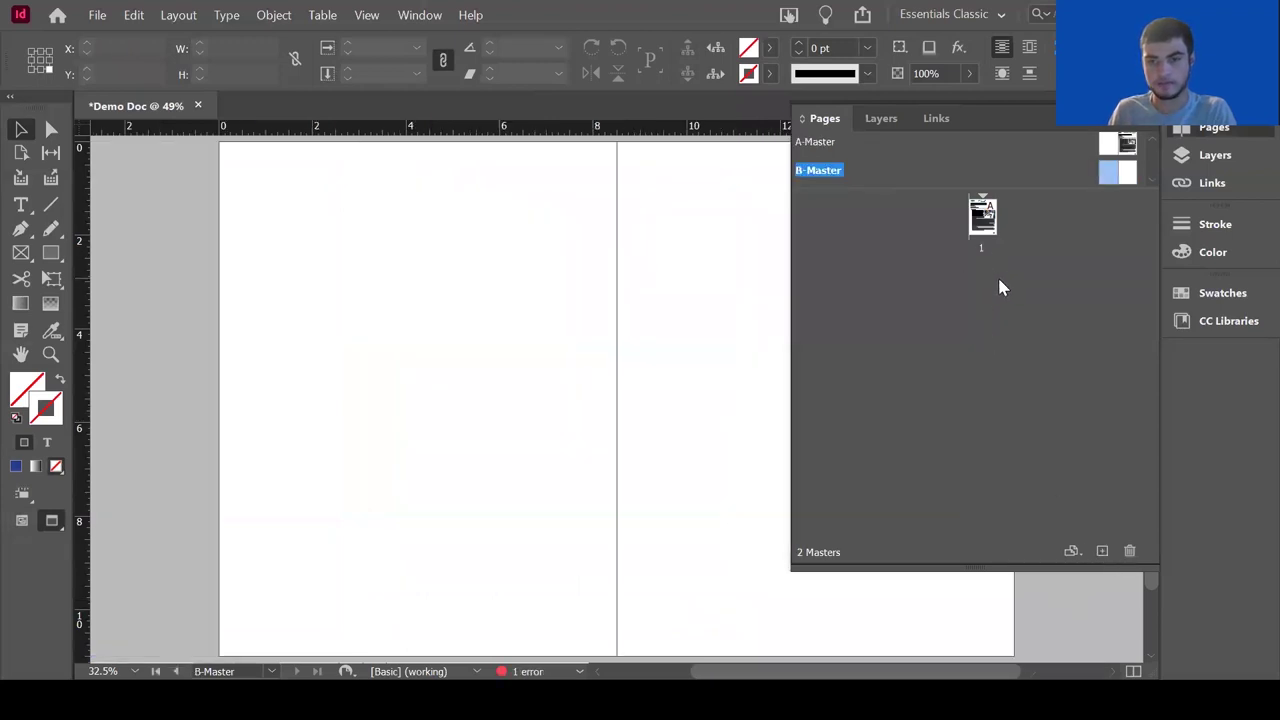
Add two document pages after page 1.
{"action": "left_click", "coordinate": [982, 218]}
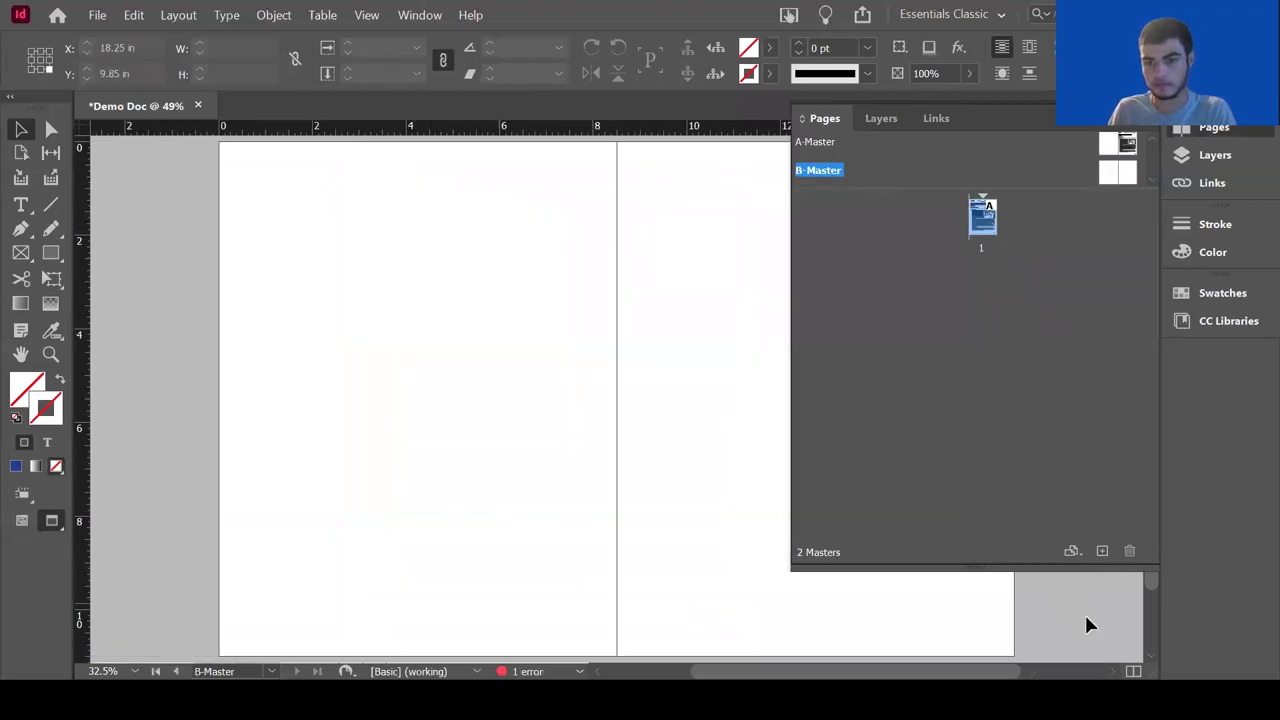
{"action": "left_click", "coordinate": [1102, 551]}
{"action": "left_click", "coordinate": [1104, 552]}
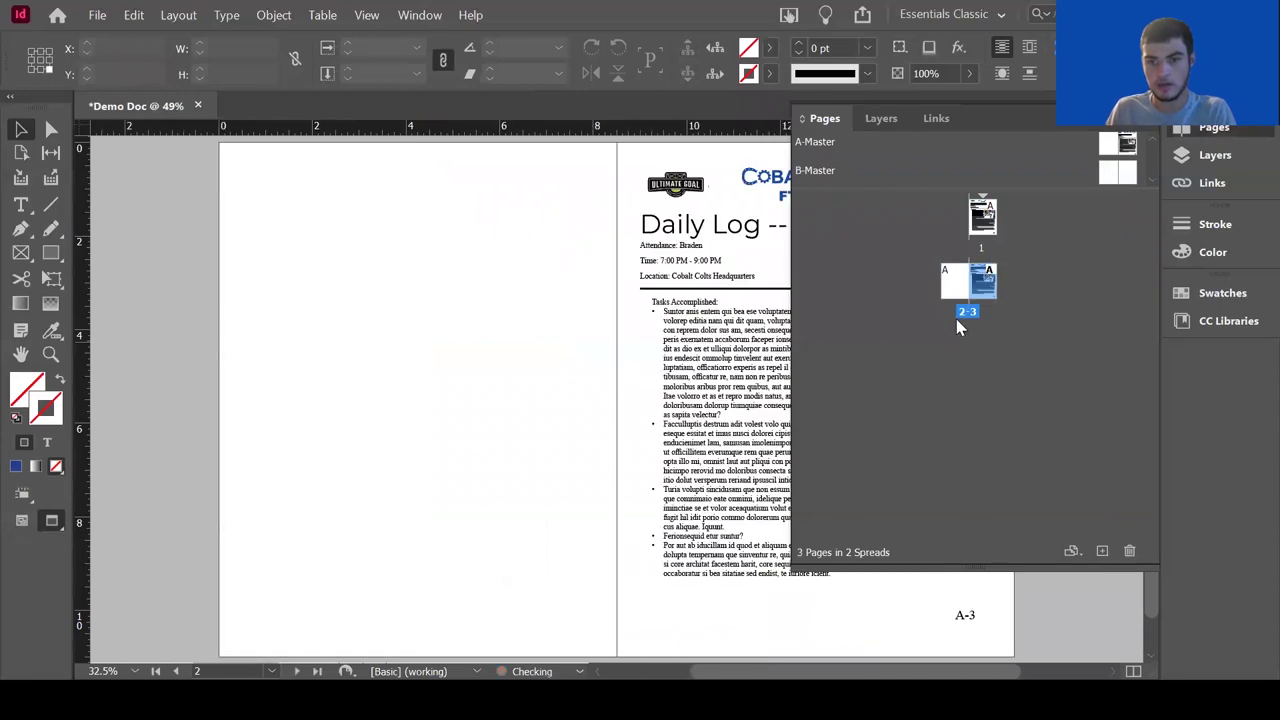
Delete the first spread from the document pages.
{"action": "left_click", "coordinate": [984, 216]}
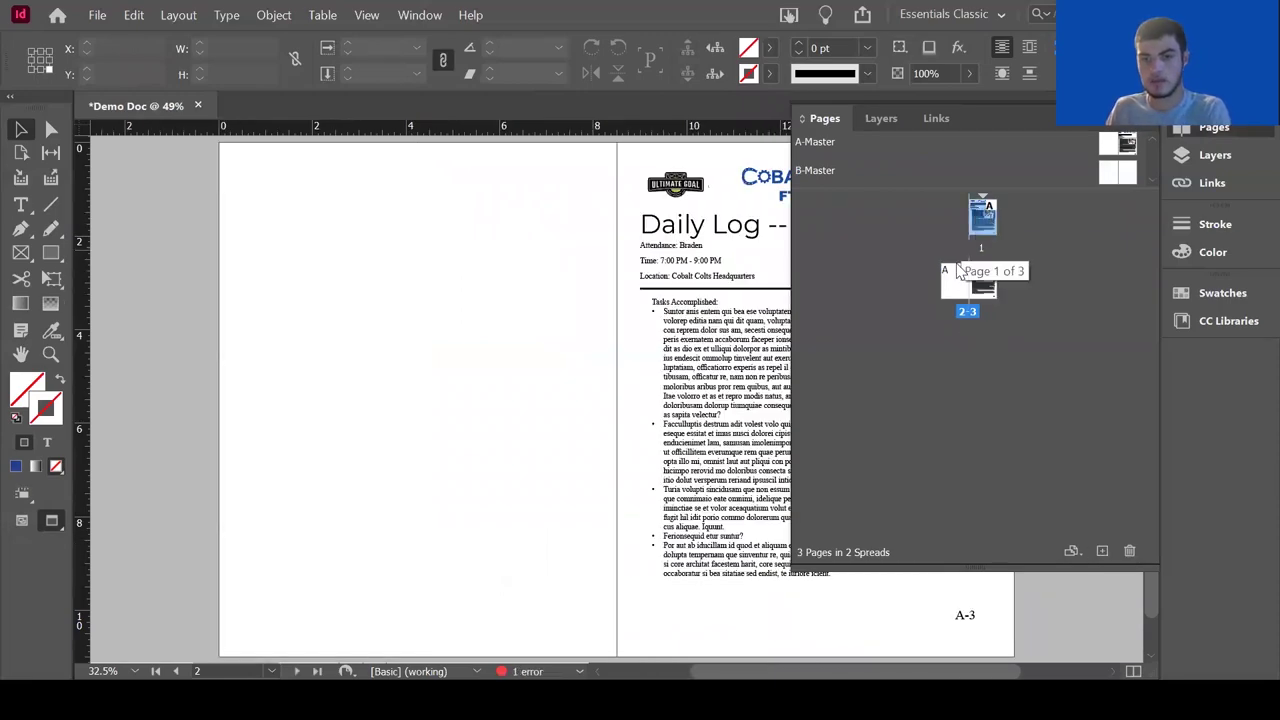
{"action": "right_click", "coordinate": [982, 219]}
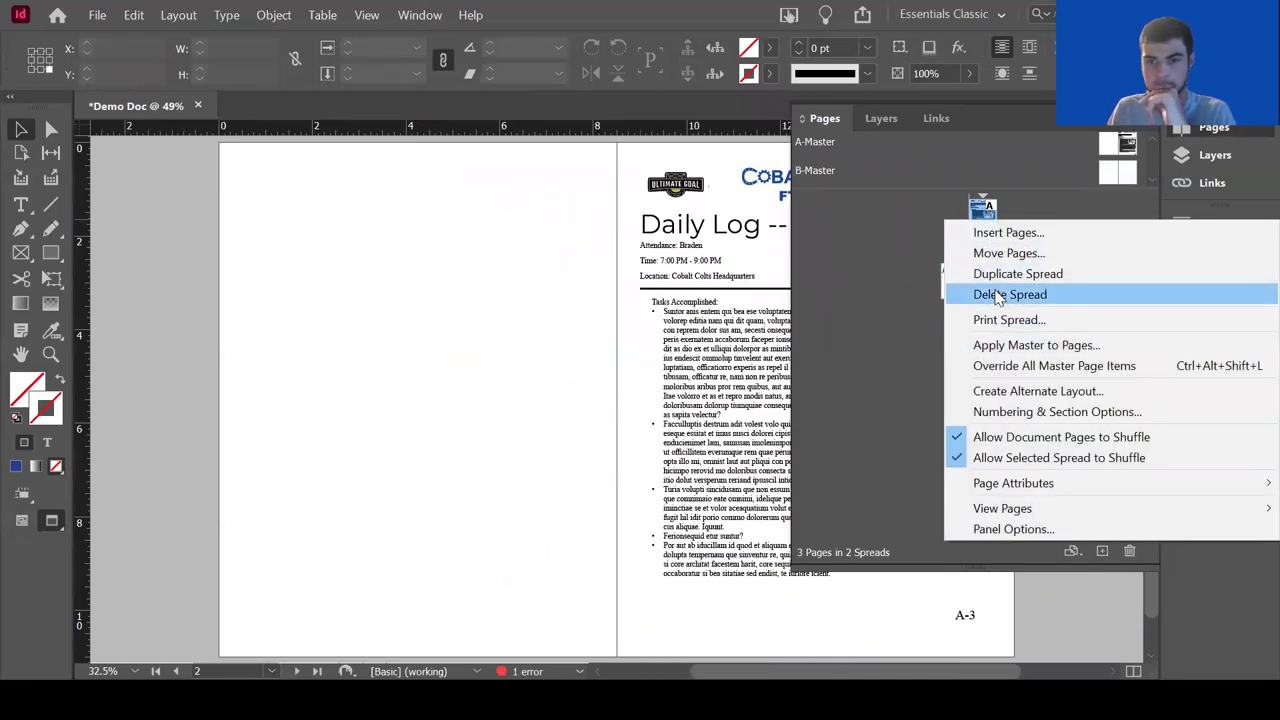
{"action": "left_click", "coordinate": [990, 300]}
Apply the [None] master to page 1 and delete page 2.
{"action": "right_click", "coordinate": [983, 231]}
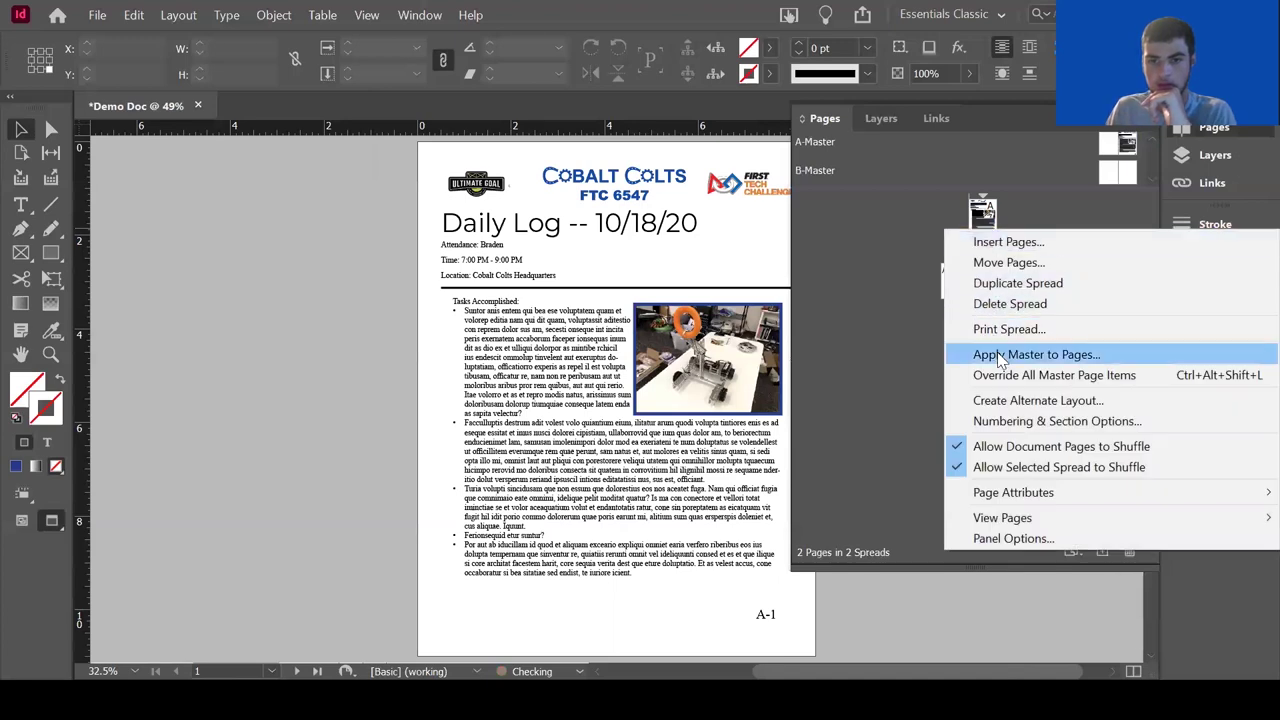
{"action": "left_click", "coordinate": [1036, 354]}
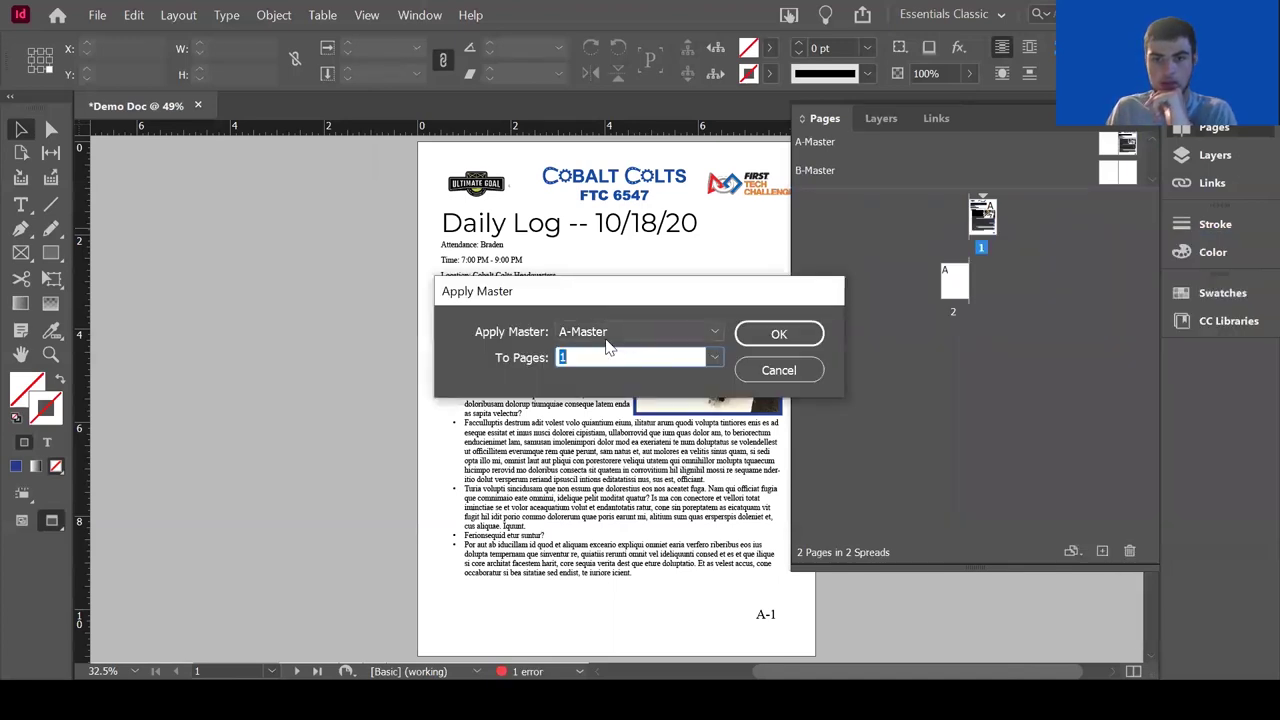
{"action": "left_click", "coordinate": [779, 334]}
{"action": "left_click", "coordinate": [958, 288]}
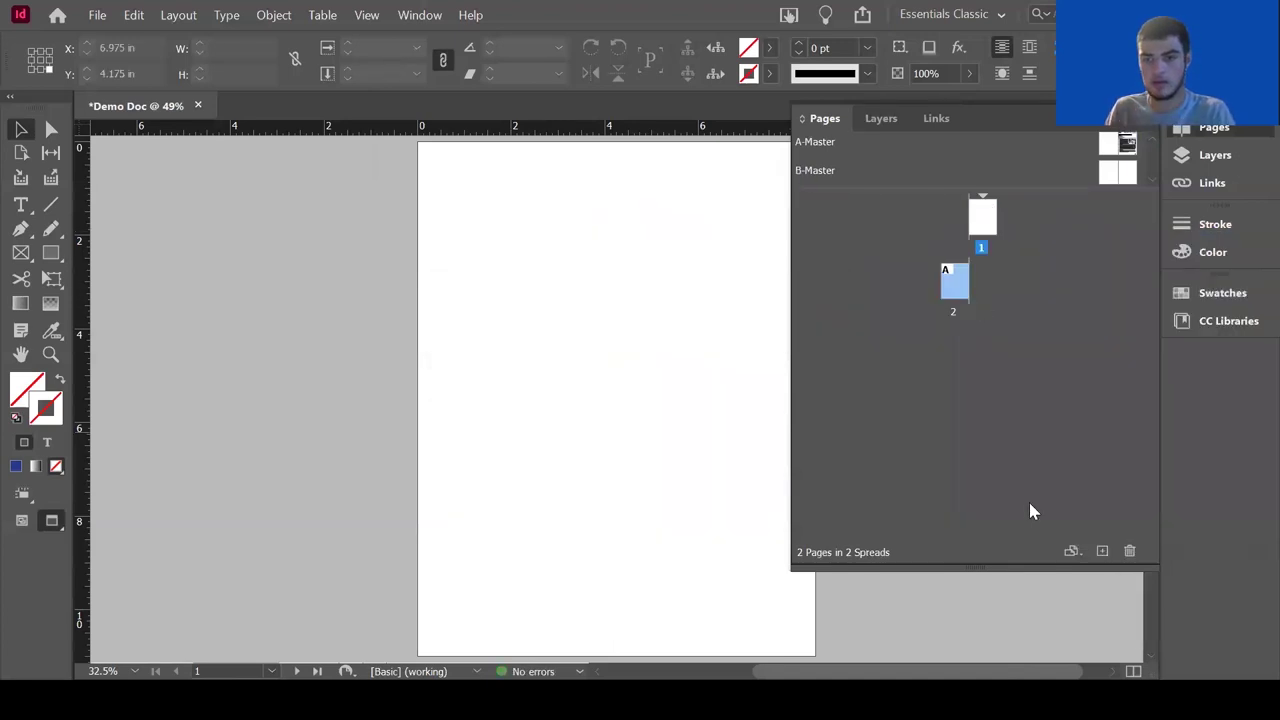
{"action": "left_click", "coordinate": [1131, 553]}
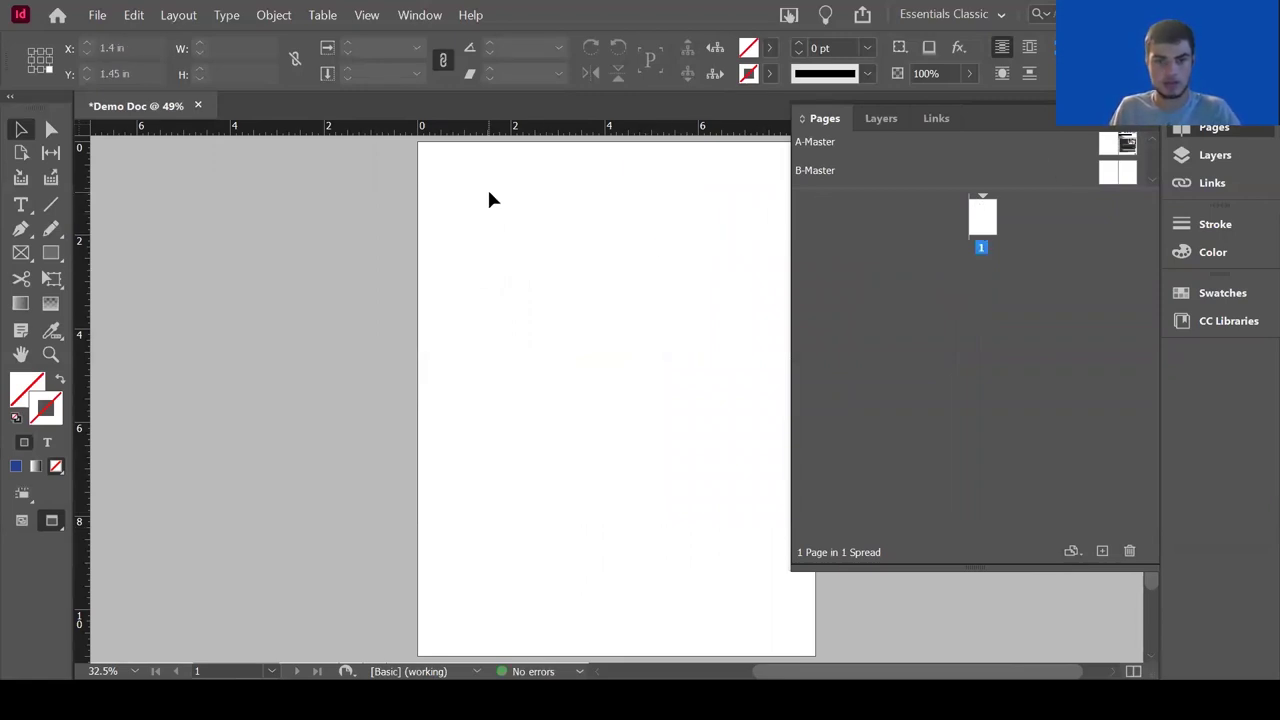
Apply A-Master to page 1.
{"action": "left_click", "coordinate": [983, 221]}
{"action": "right_click", "coordinate": [983, 222]}
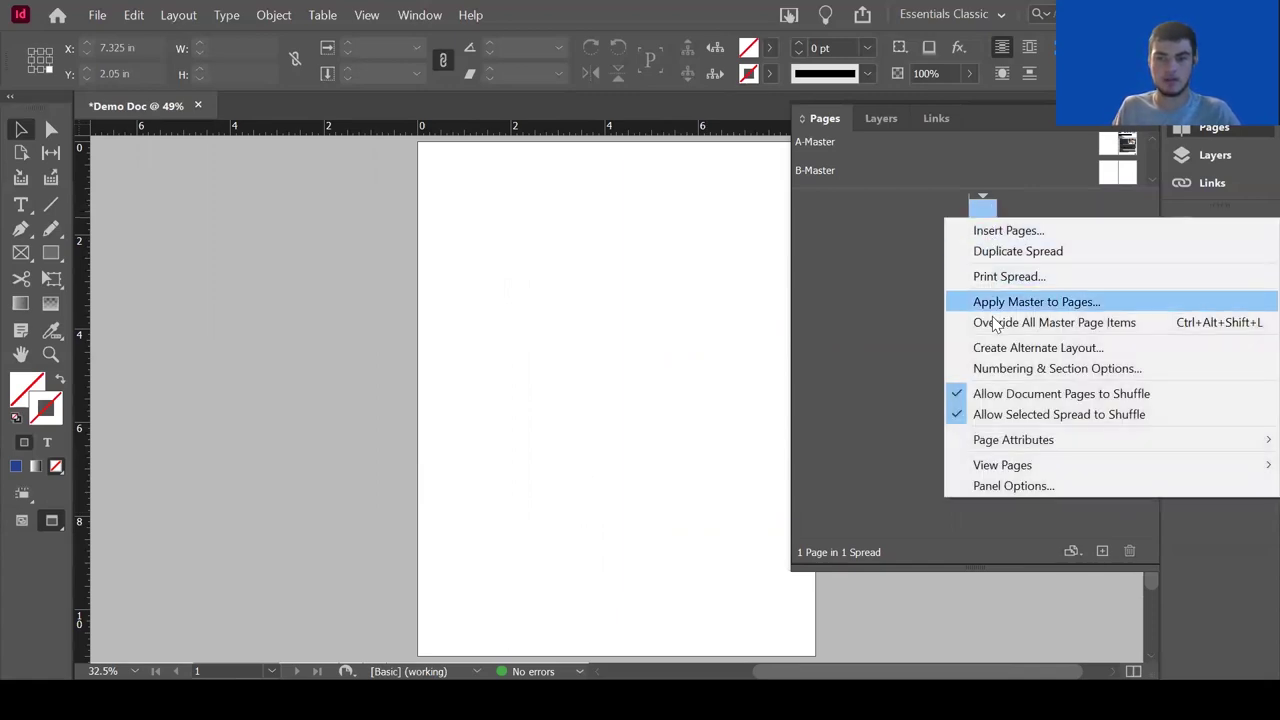
{"action": "left_click", "coordinate": [990, 302]}
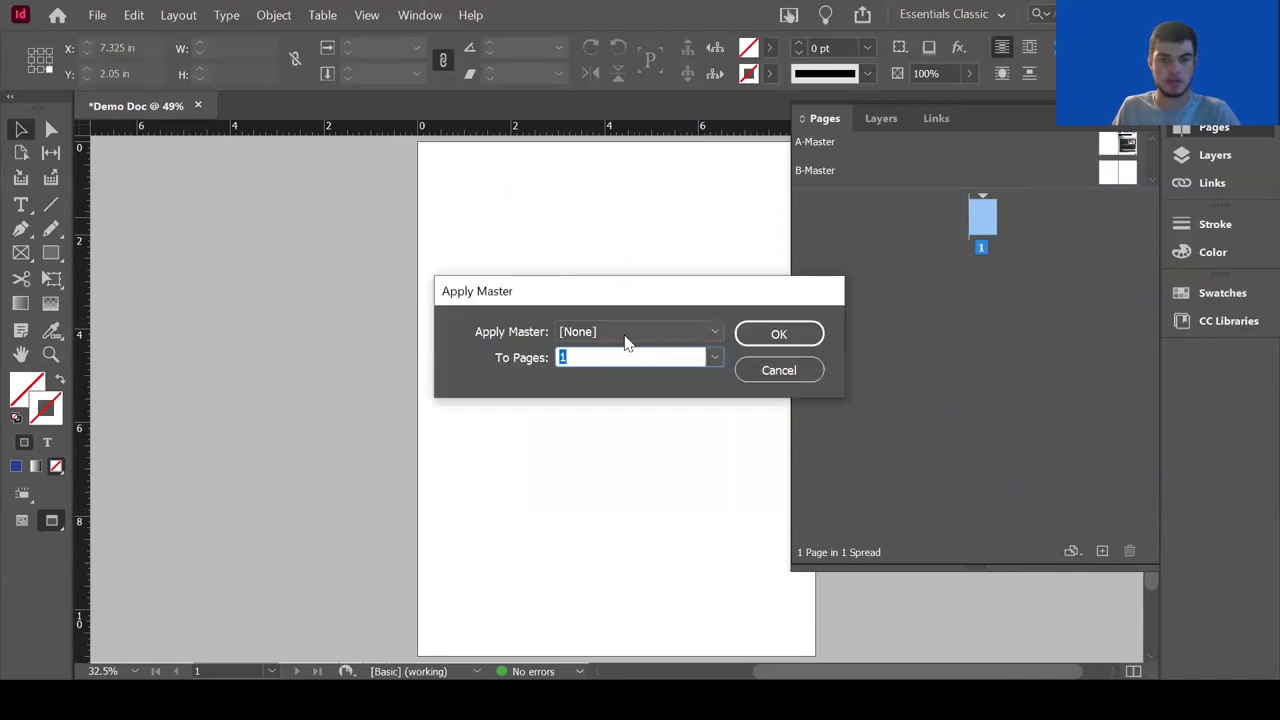
{"action": "left_click", "coordinate": [626, 334]}
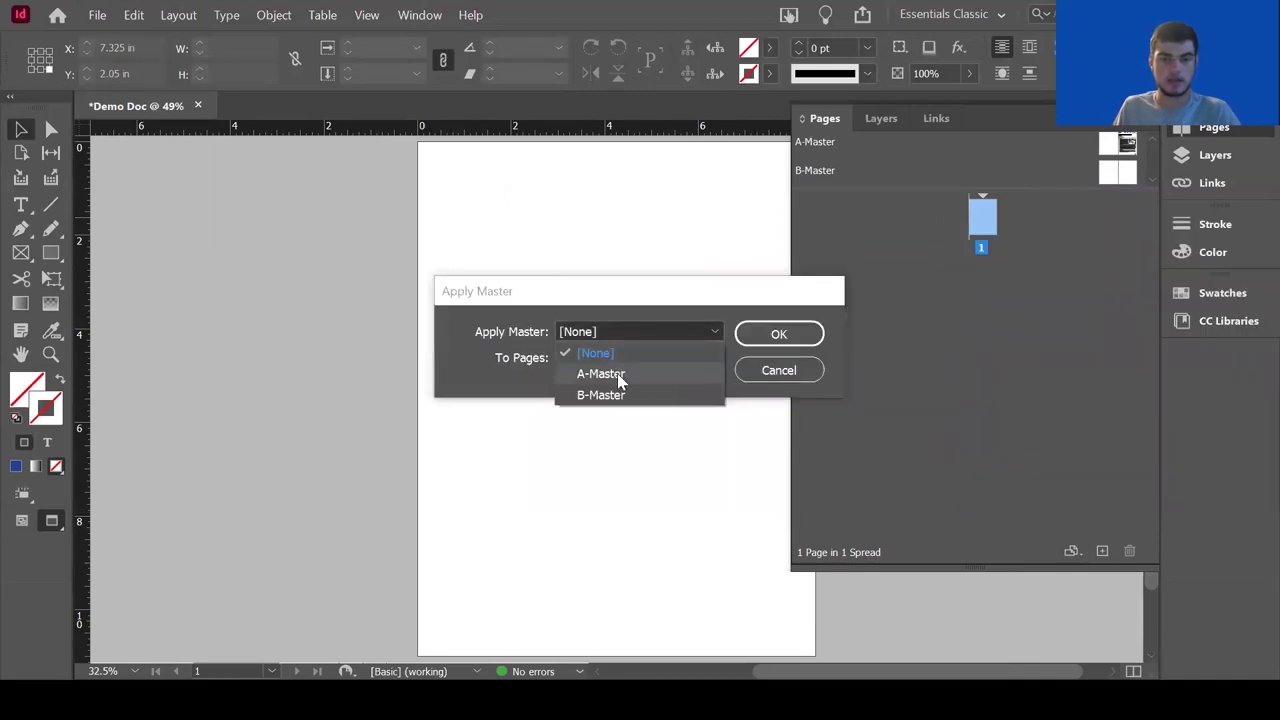
{"action": "left_click", "coordinate": [601, 374]}
{"action": "left_click", "coordinate": [775, 342]}
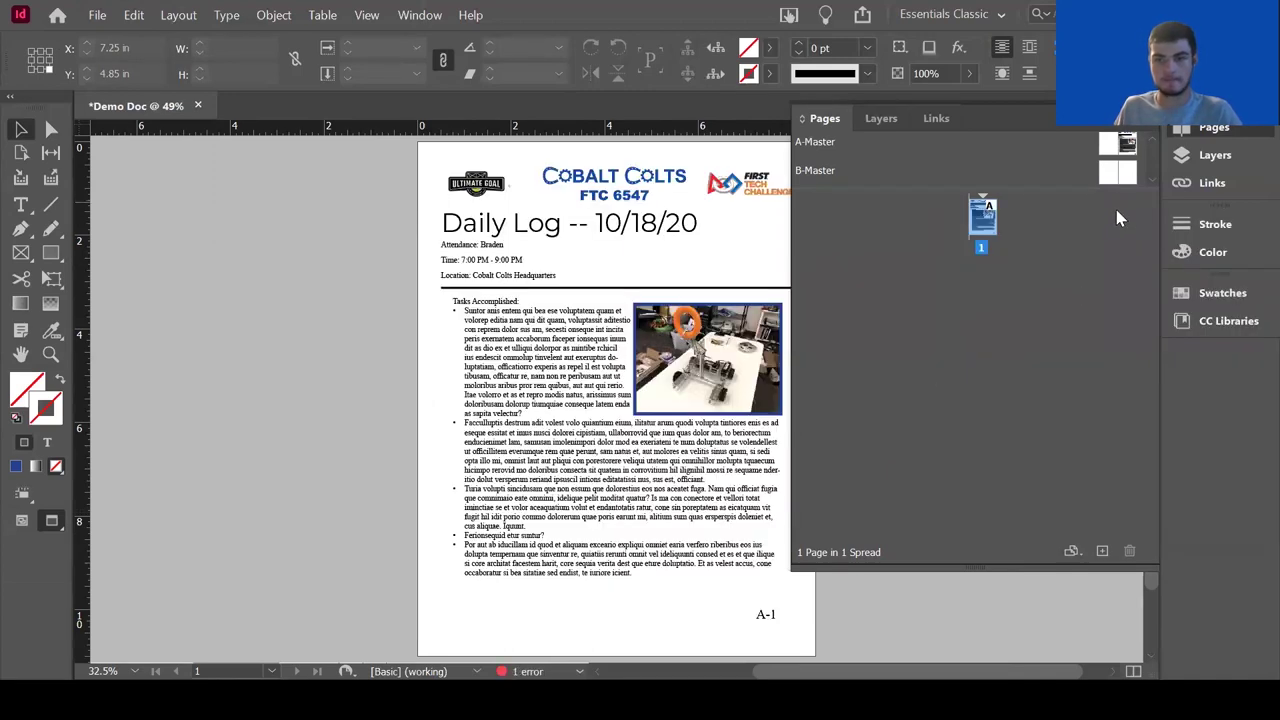
Collapse the page overview and check which objects on page 1 can be selected, starting with the Tasks Accomplished text frame.
{"action": "left_click", "coordinate": [1238, 137]}
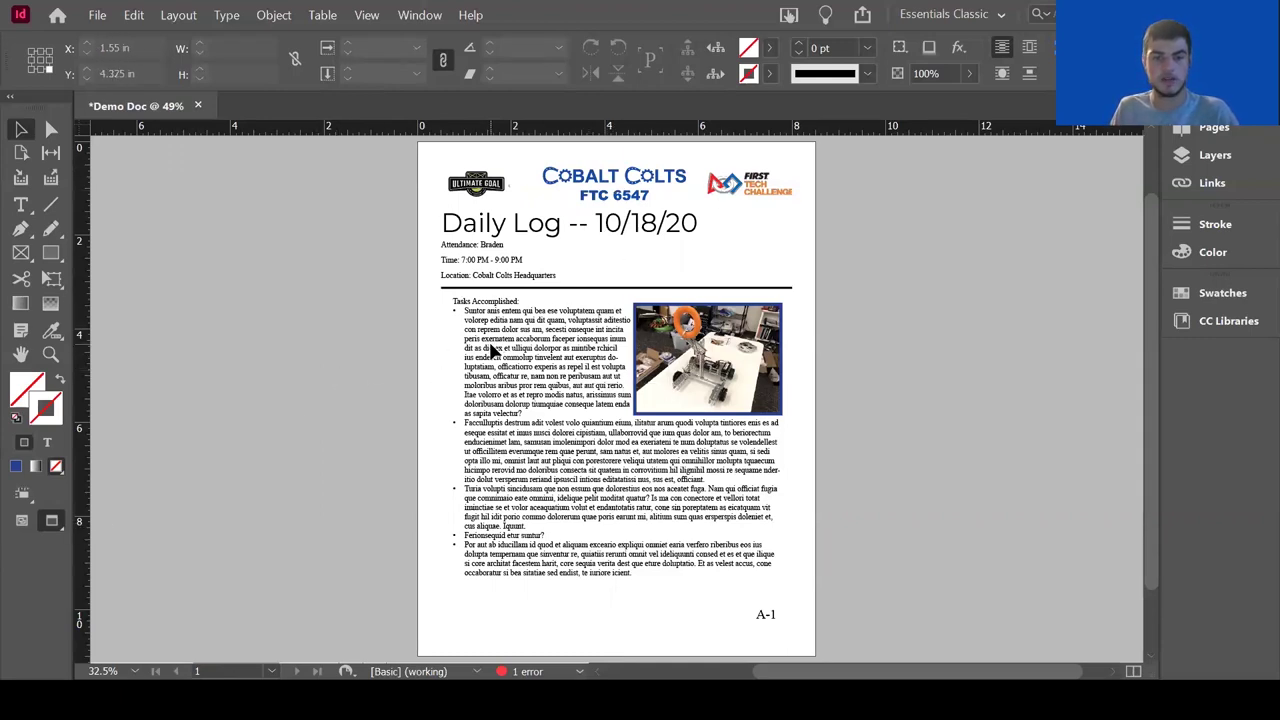
{"action": "left_click", "coordinate": [560, 338]}
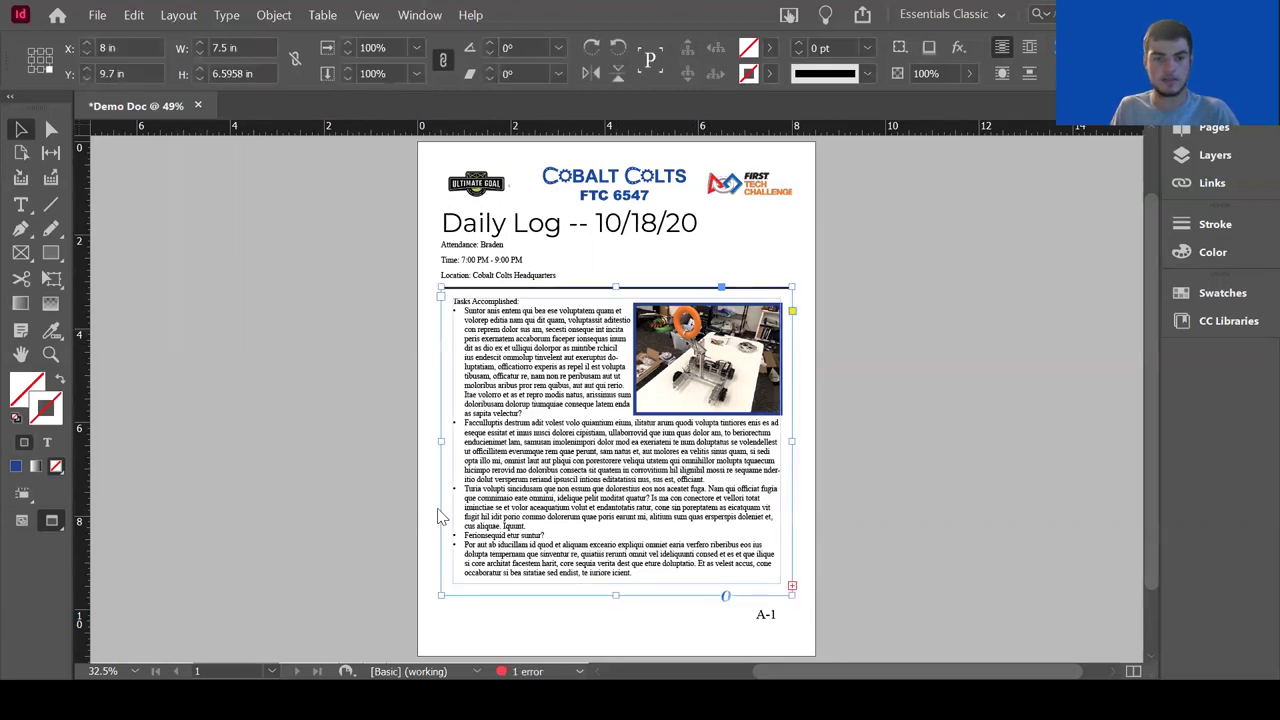
{"action": "left_click", "coordinate": [337, 354]}
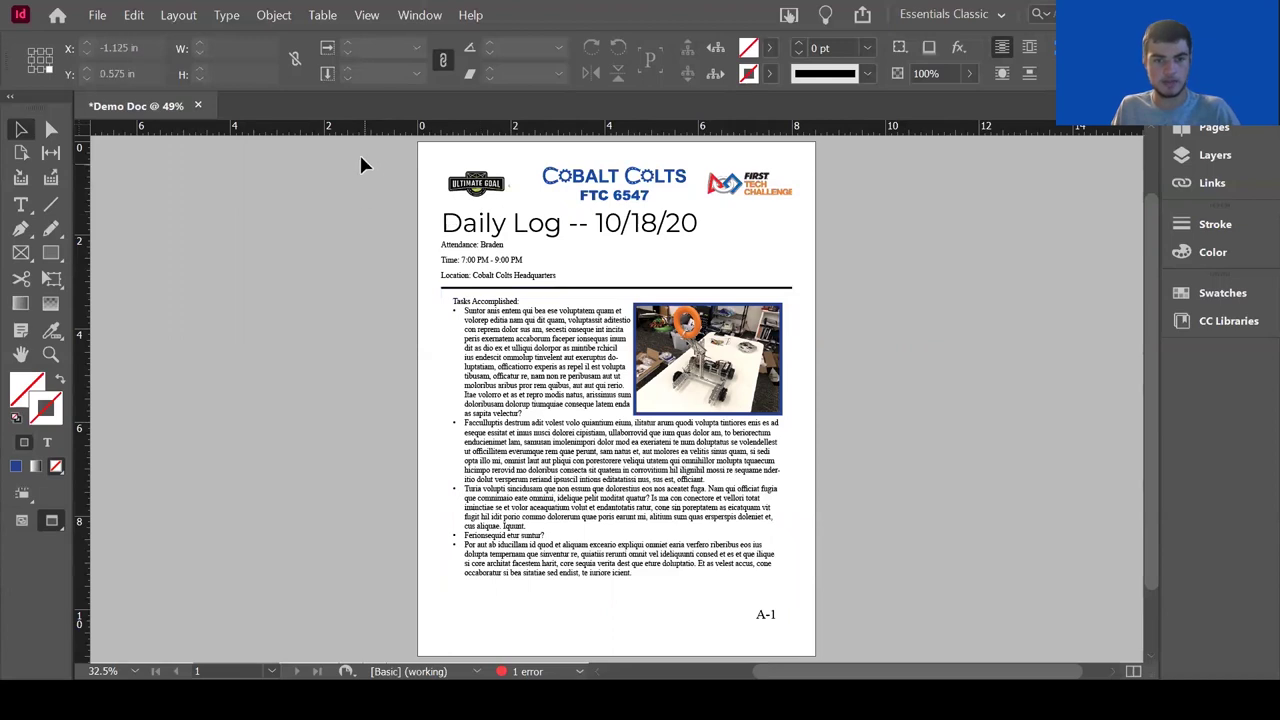
{"action": "left_click_drag", "start_coordinate": [381, 218], "coordinate": [863, 594]}
{"action": "left_click", "coordinate": [893, 546]}
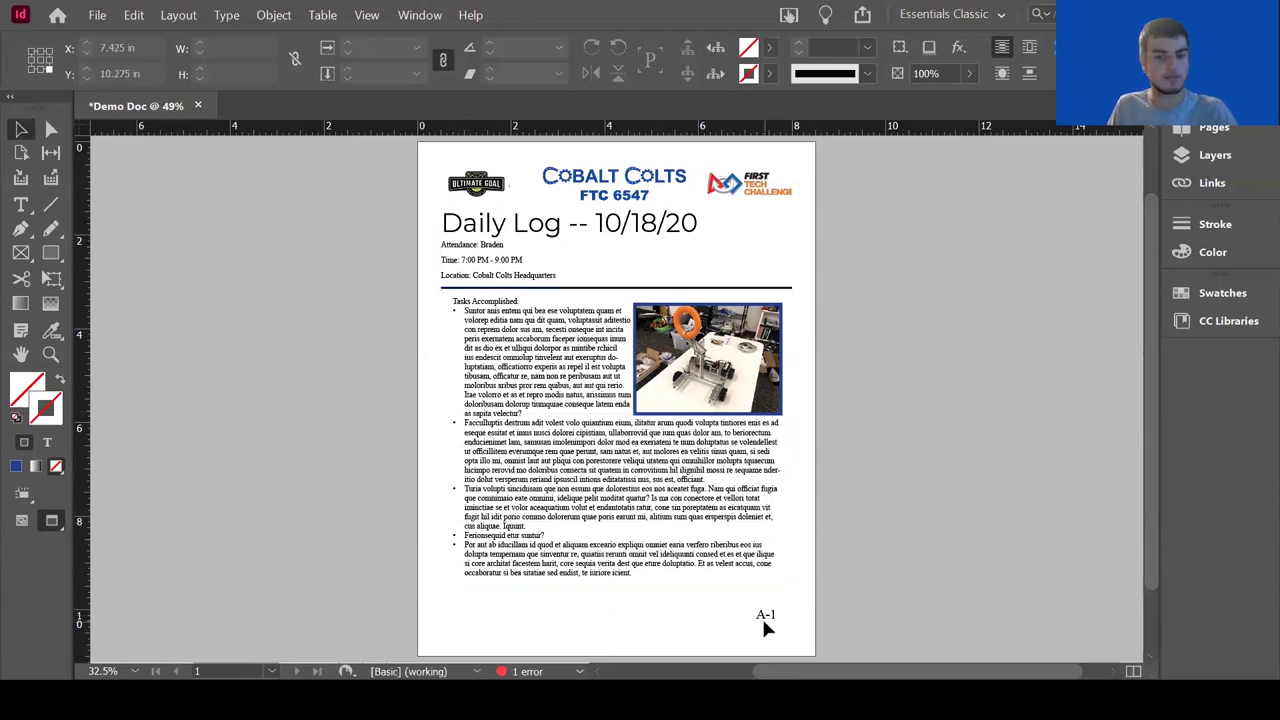
Check the editable text on page 1 by selecting all the Tasks Accomplished text and the Daily Log heading frame.
{"action": "left_click", "coordinate": [708, 546]}
{"action": "triple_click", "coordinate": [712, 545]}
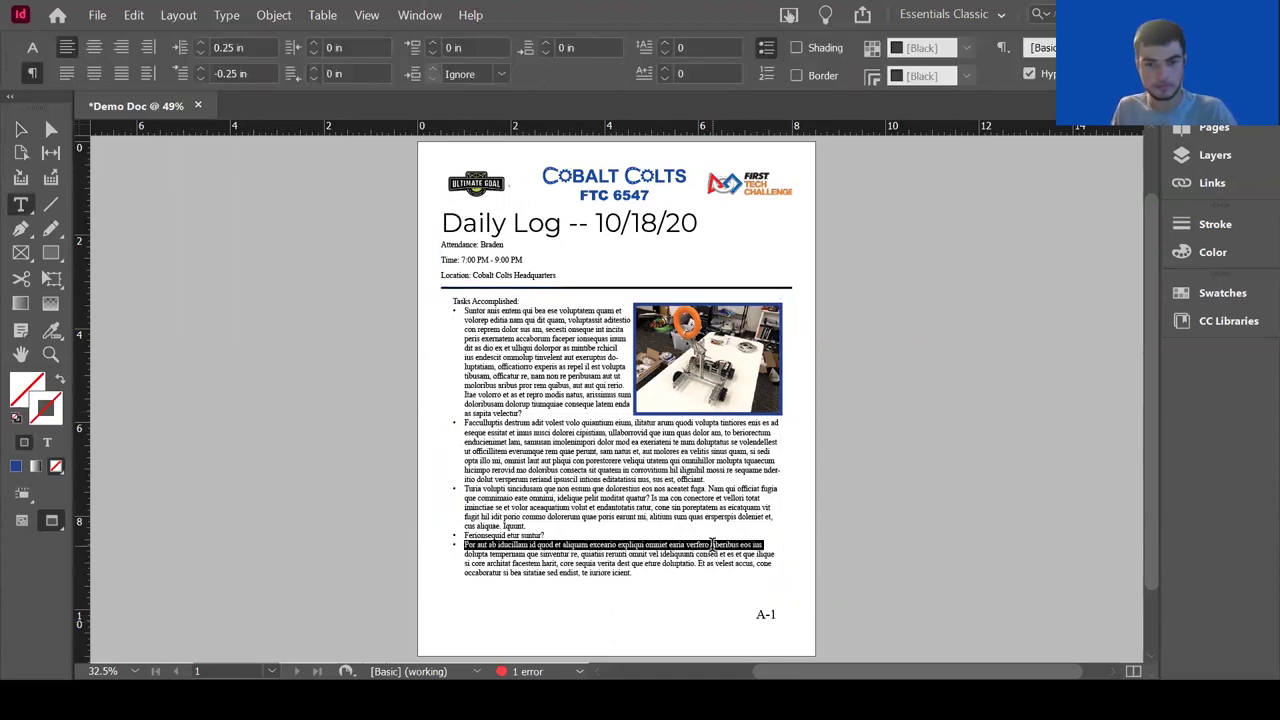
{"action": "key", "text": "ctrl+a"}
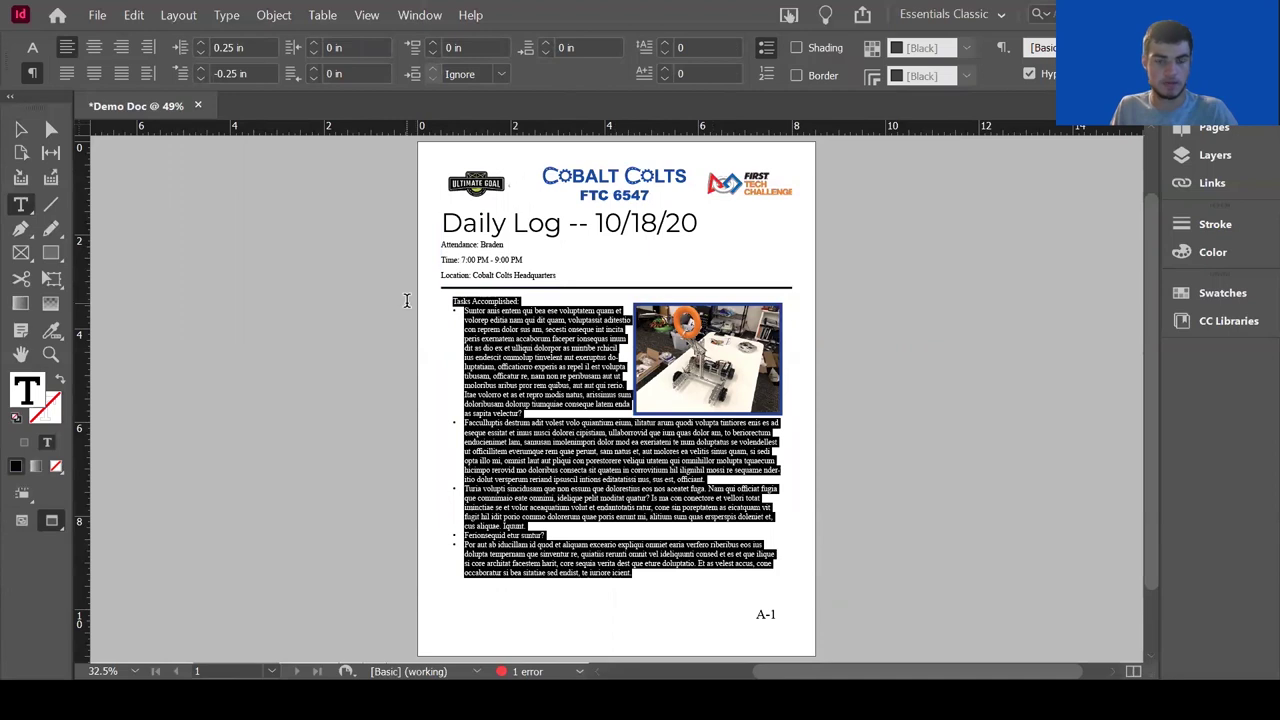
{"action": "left_click", "coordinate": [20, 130]}
{"action": "left_click", "coordinate": [622, 224]}
{"action": "left_click", "coordinate": [845, 247]}
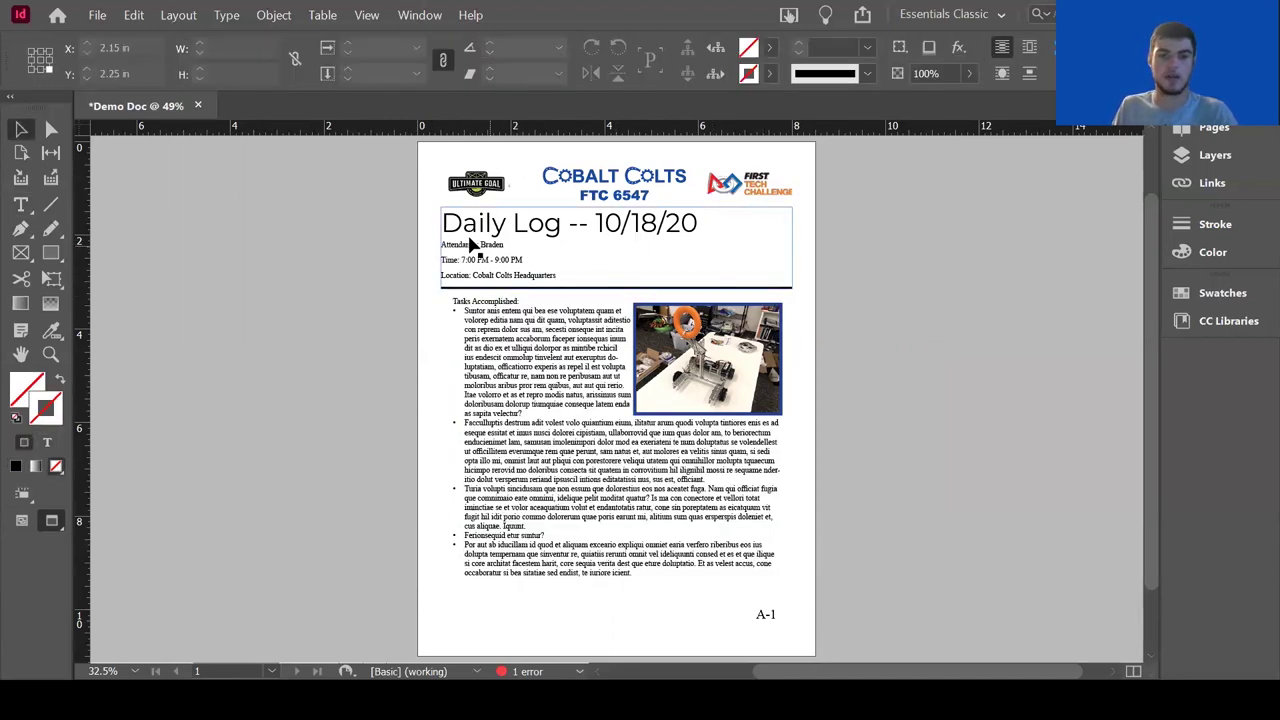